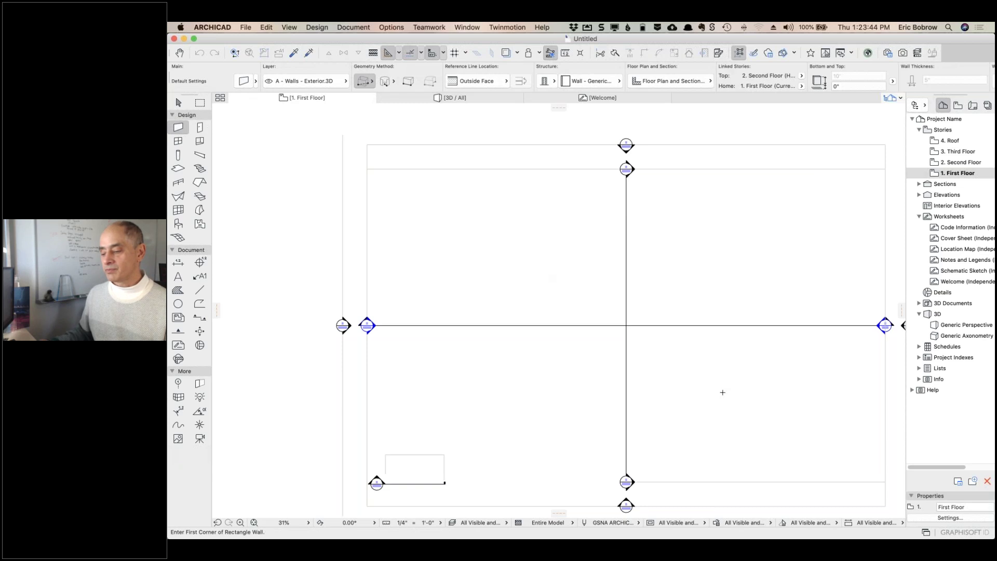
- Draw a rectangle of exterior walls about 34'-4" by 22'-10" on the first floor and view it in 3D
{"action": "left_click", "coordinate": [712, 374]}
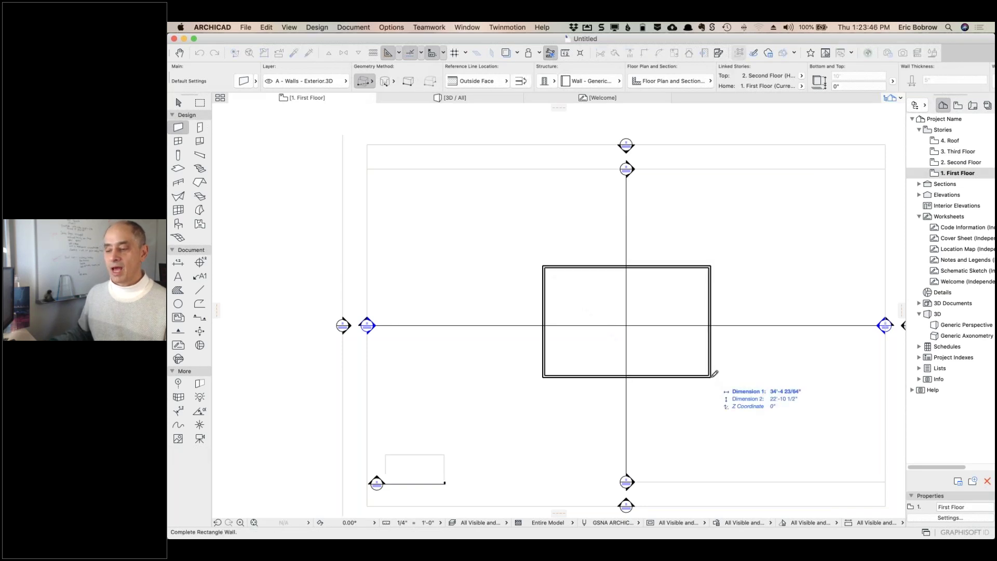
{"action": "left_click", "coordinate": [714, 373]}
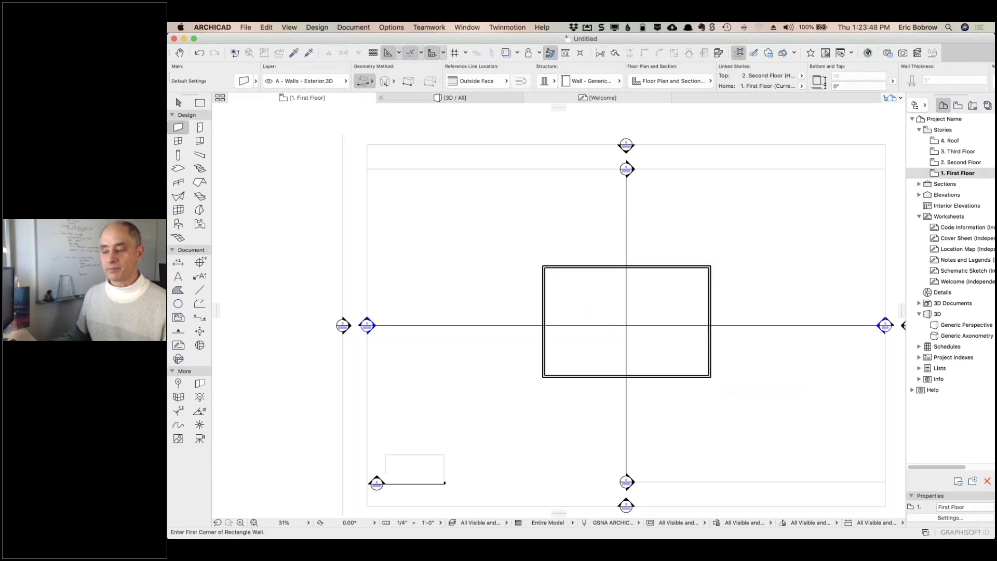
{"action": "left_click", "coordinate": [457, 97]}
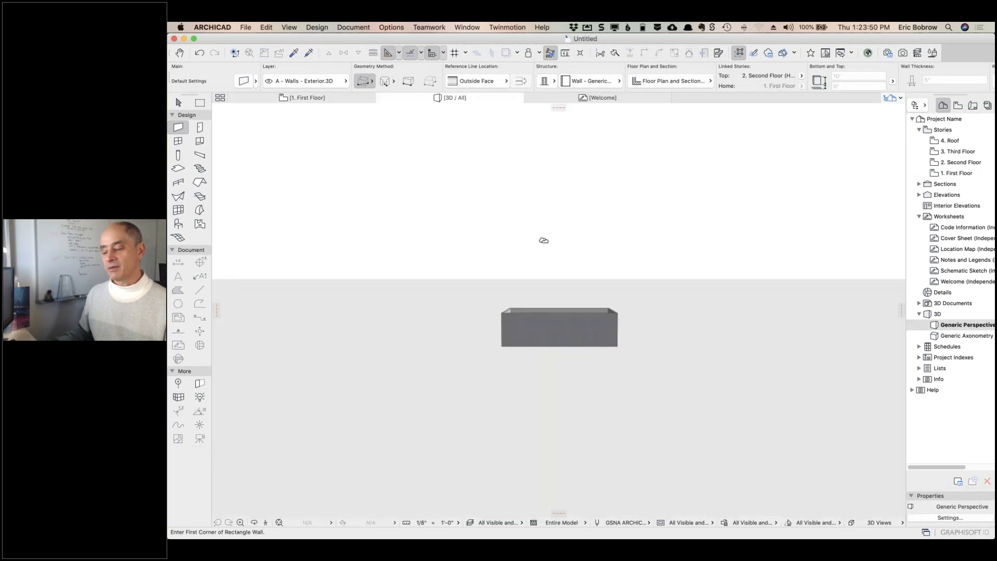
{"action": "middle_click_drag", "start_coordinate": [563, 274], "coordinate": [587, 340], "text": "shift"}
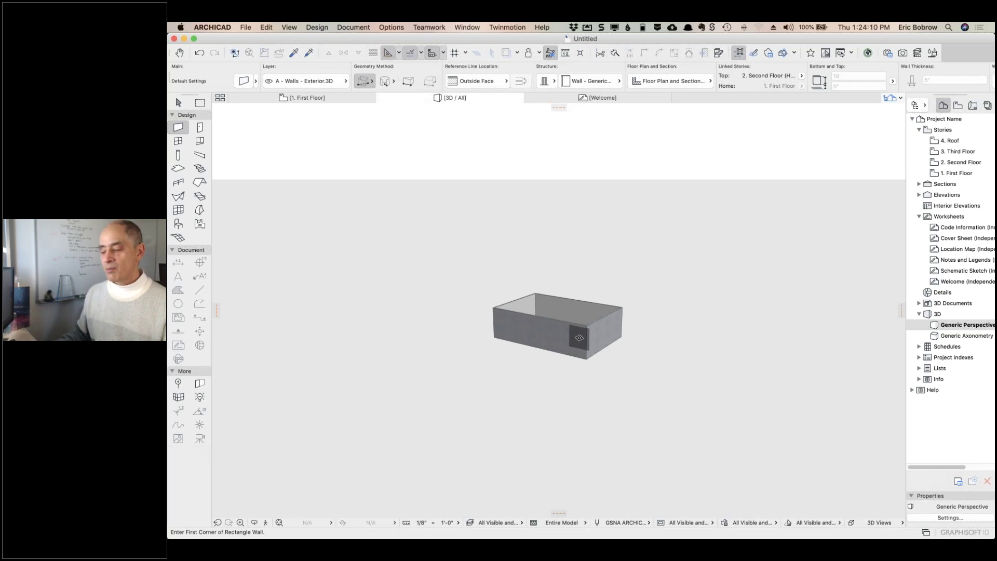
{"action": "middle_click_drag", "start_coordinate": [579, 338], "coordinate": [579, 312], "text": "shift"}
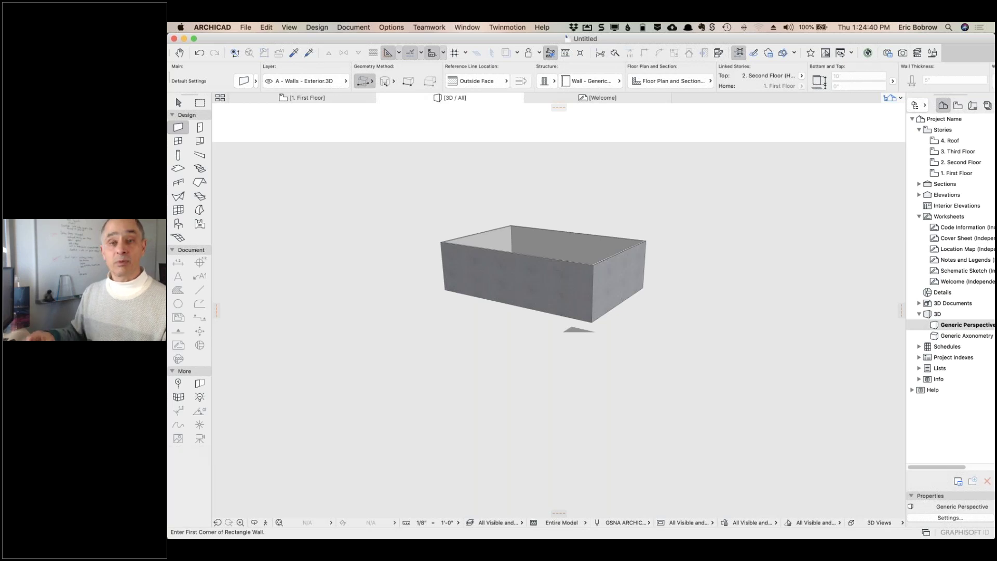
{"action": "left_click", "coordinate": [397, 29]}
{"action": "mouse_move", "coordinate": [410, 265]}
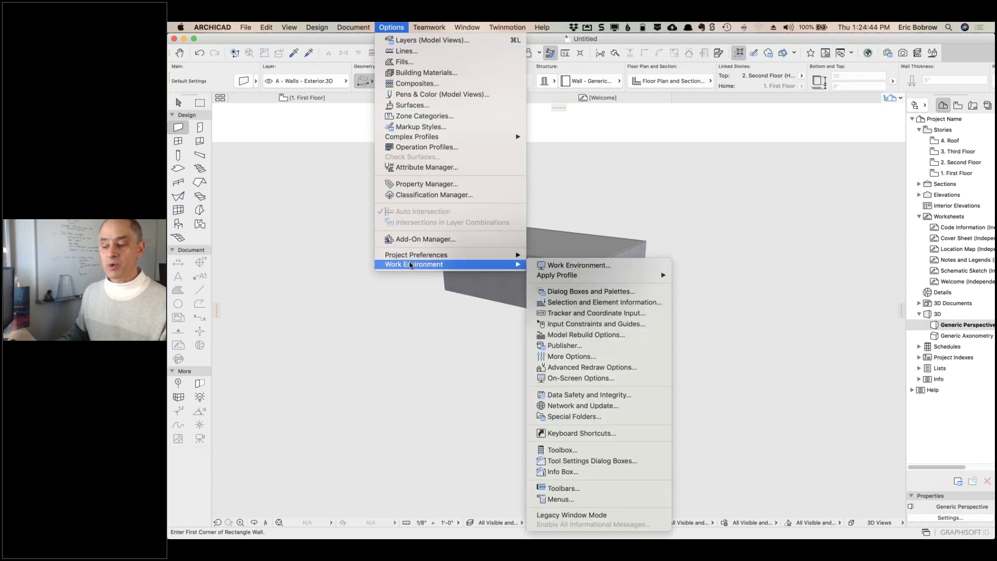
{"action": "left_click", "coordinate": [545, 328]}
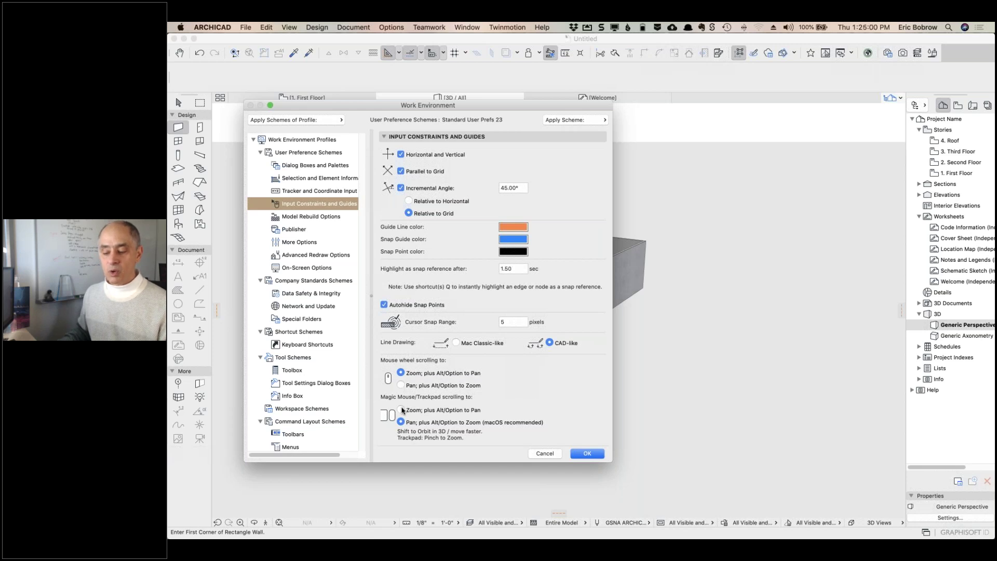
{"action": "left_click", "coordinate": [401, 409]}
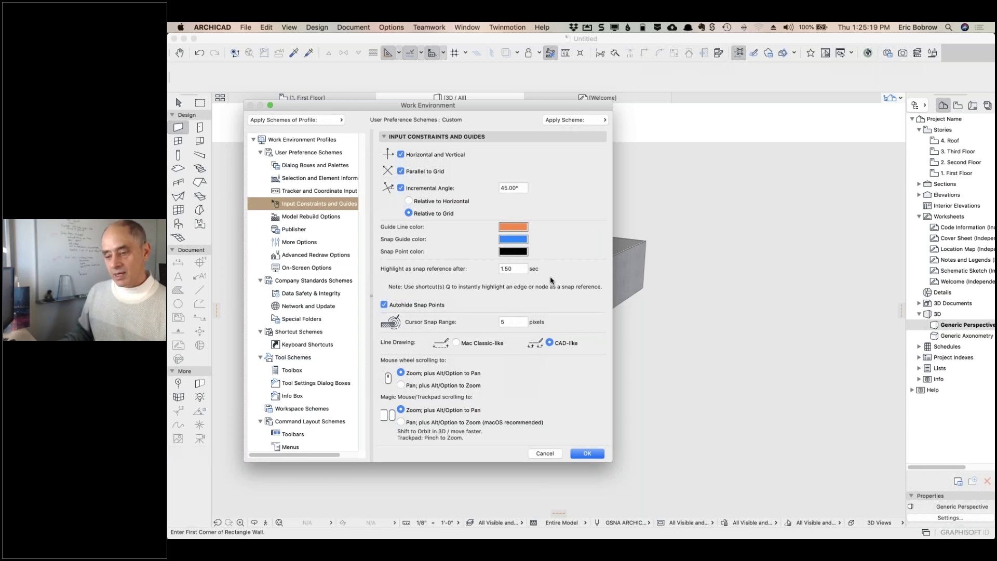
{"action": "left_click", "coordinate": [305, 267]}
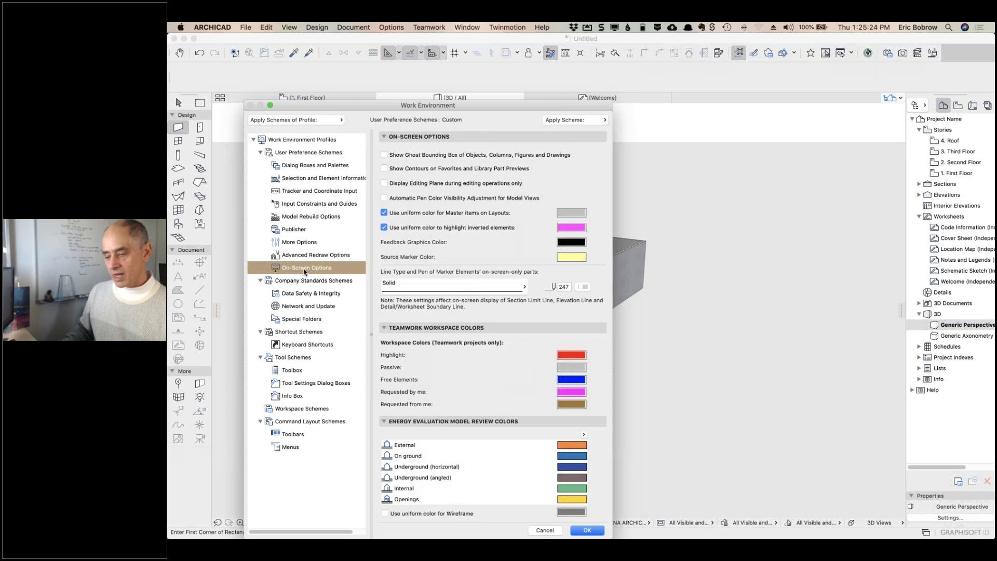
{"action": "left_click", "coordinate": [298, 242]}
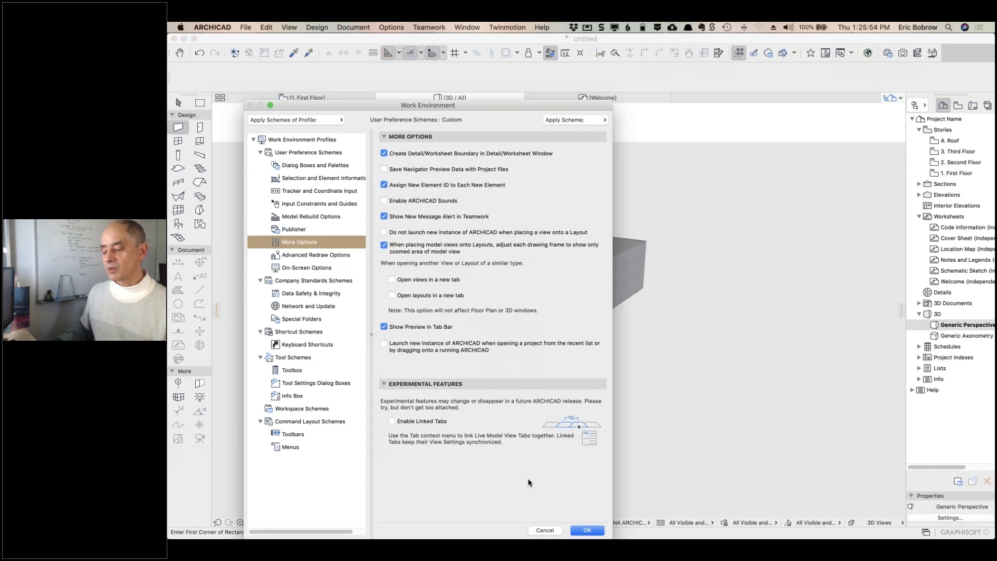
{"action": "left_click", "coordinate": [544, 530]}
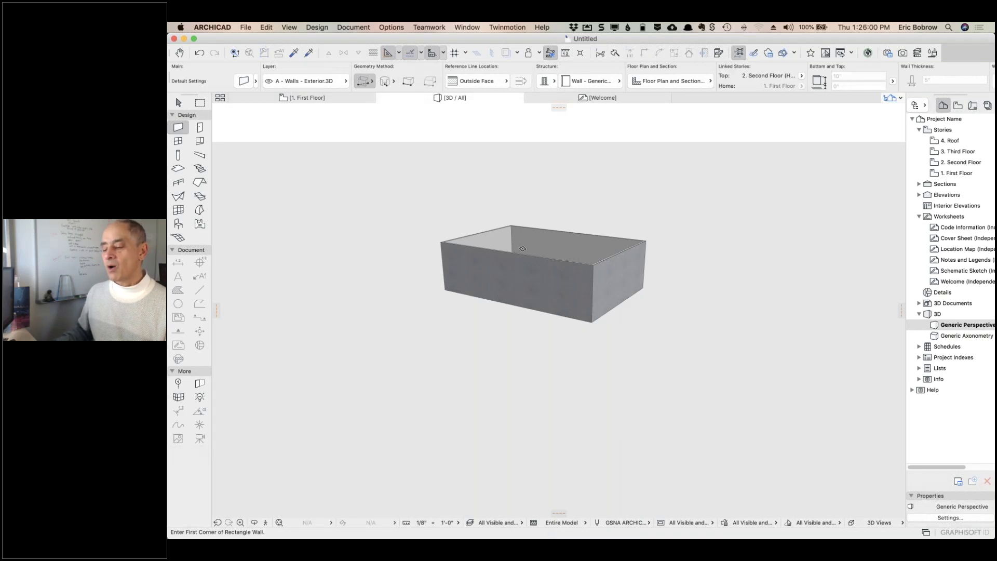
{"action": "scroll", "coordinate": [555, 307], "scroll_direction": "down", "scroll_amount": 2}
{"action": "scroll", "coordinate": [555, 307], "scroll_direction": "up", "scroll_amount": 2}
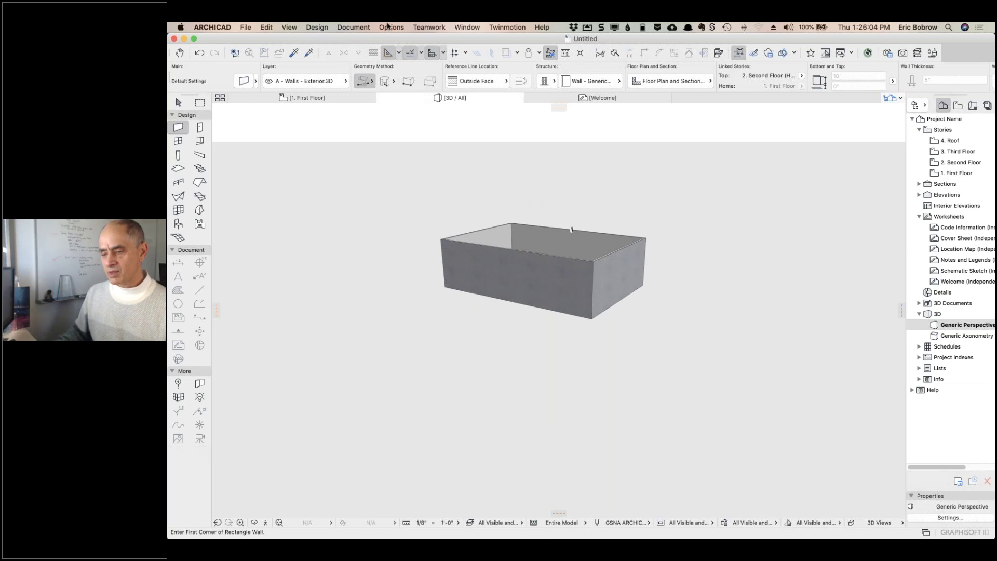
- Set Magic Mouse/Trackpad scrolling to "Zoom; plus Alt/Option to Pan" in the Input Constraints and Guides preferences and try zooming
{"action": "left_click", "coordinate": [391, 27]}
{"action": "mouse_move", "coordinate": [452, 265]}
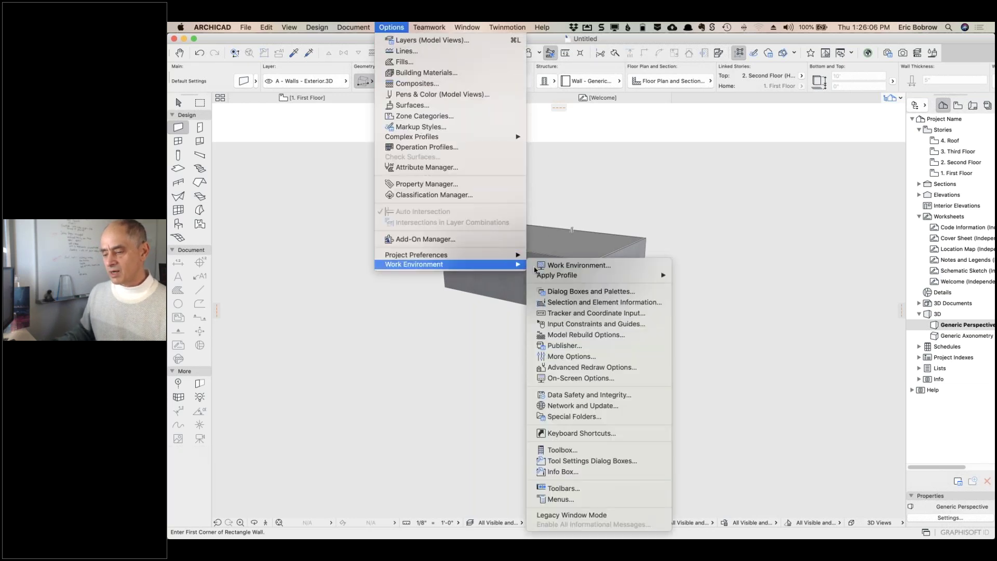
{"action": "left_click", "coordinate": [566, 328]}
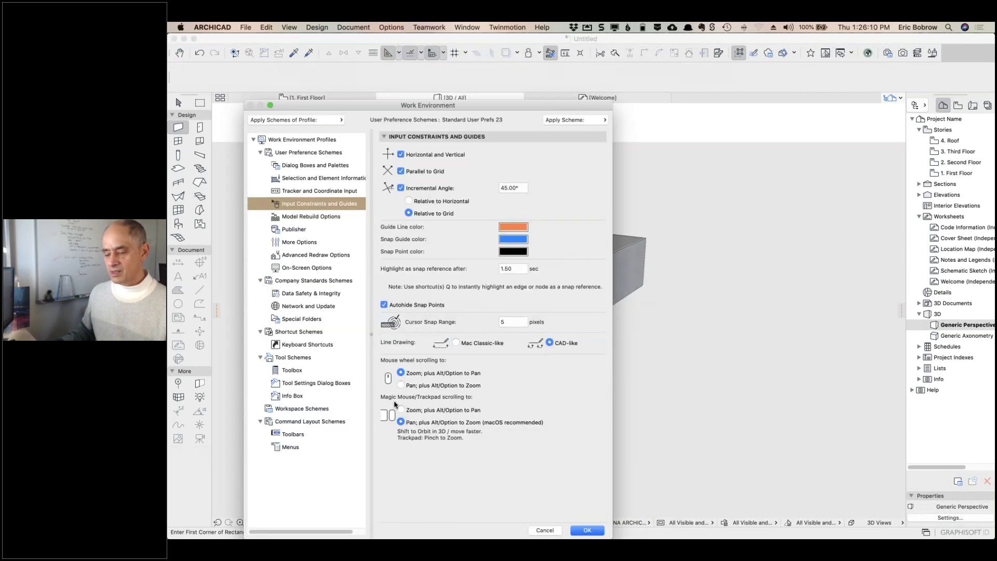
{"action": "left_click", "coordinate": [401, 410]}
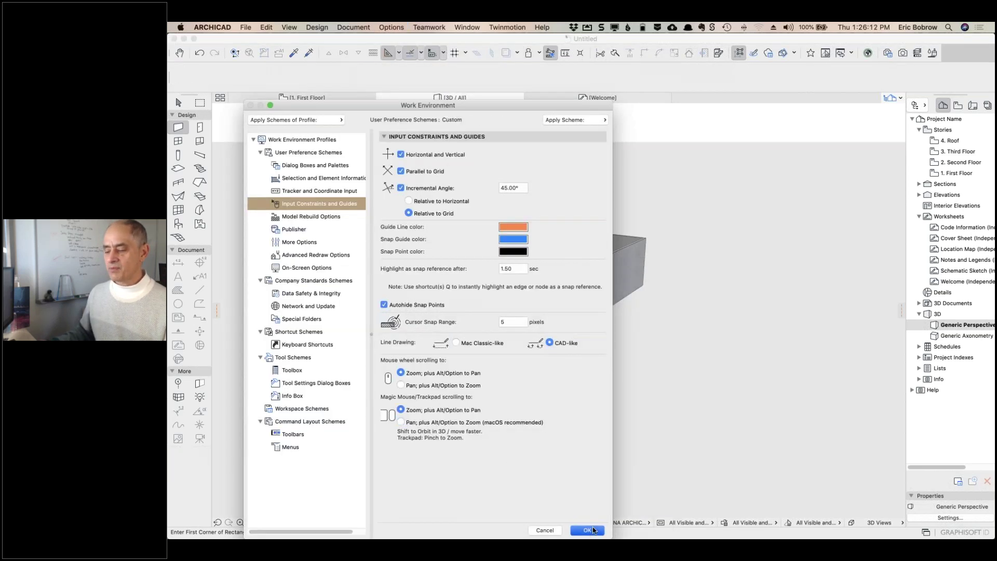
{"action": "left_click", "coordinate": [592, 529]}
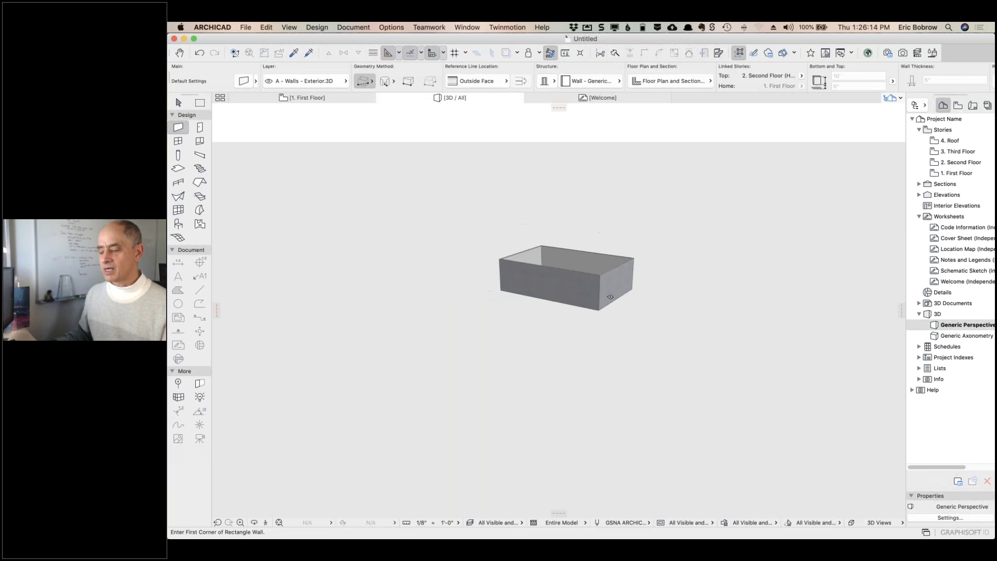
{"action": "scroll", "coordinate": [609, 297], "scroll_direction": "up", "scroll_amount": 3}
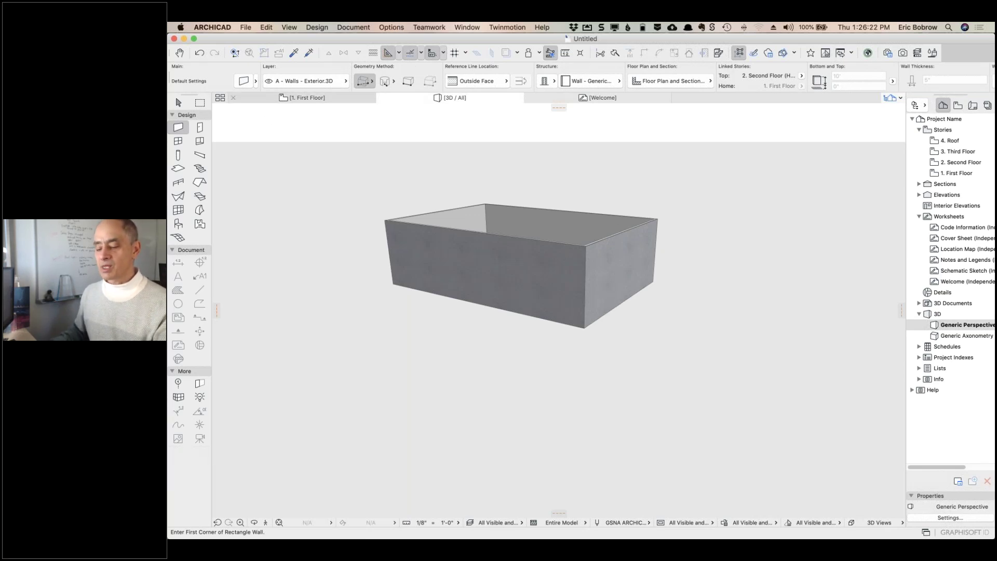
- Change all the walls to a basic structure with the Masonry - Non Structural building material, and inspect the surface up close
{"action": "key", "text": "super+a"}
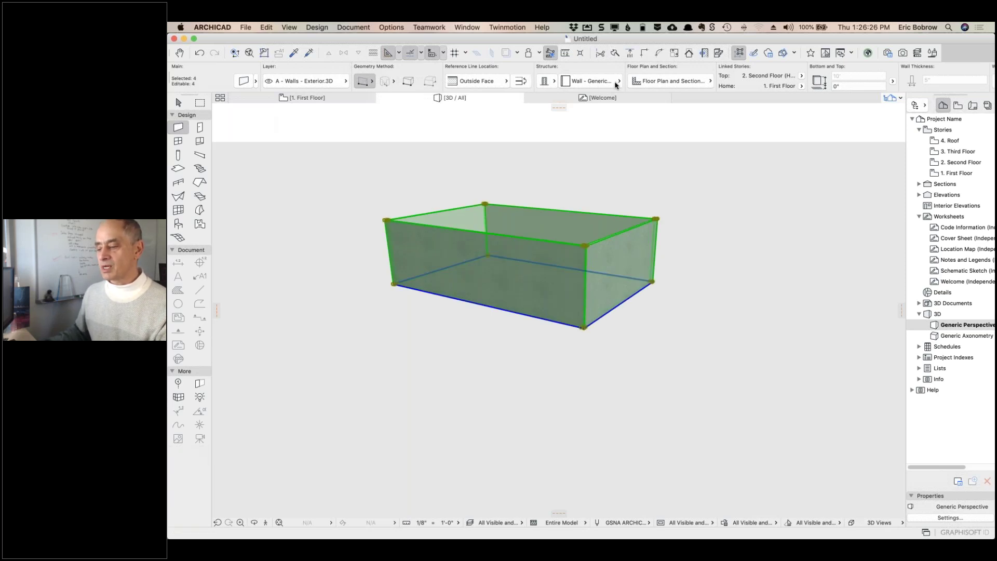
{"action": "left_click", "coordinate": [552, 81]}
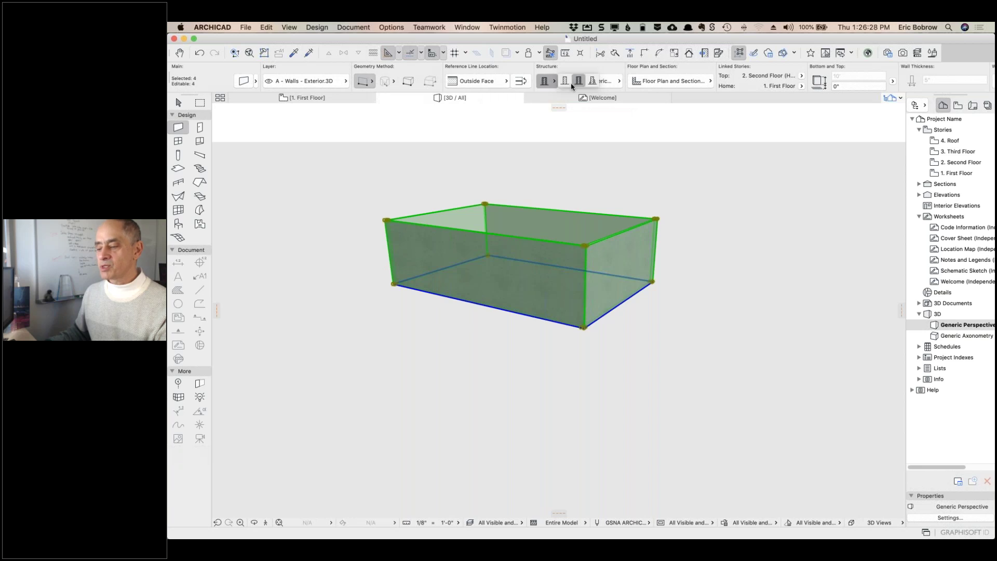
{"action": "left_click", "coordinate": [566, 82]}
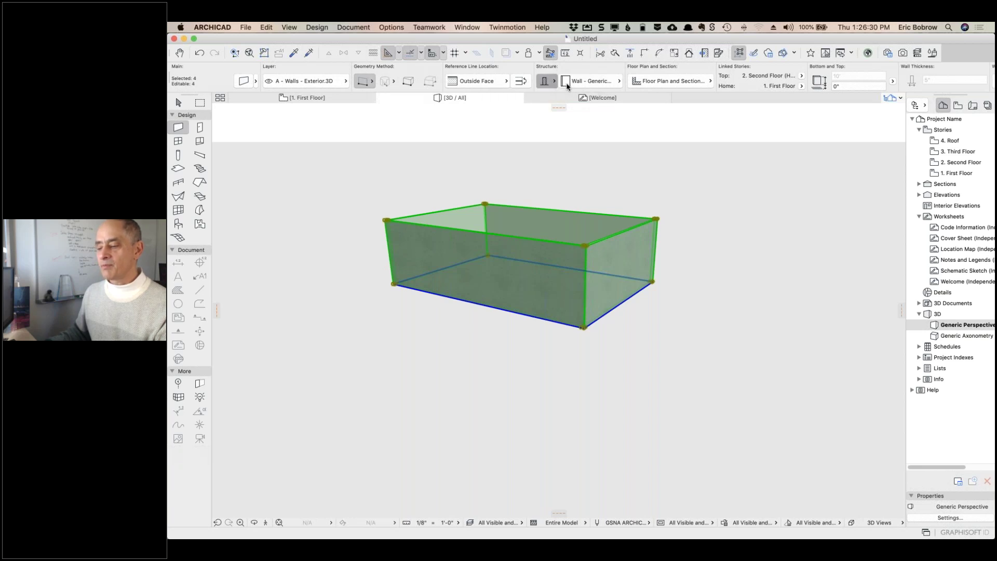
{"action": "left_click", "coordinate": [618, 82]}
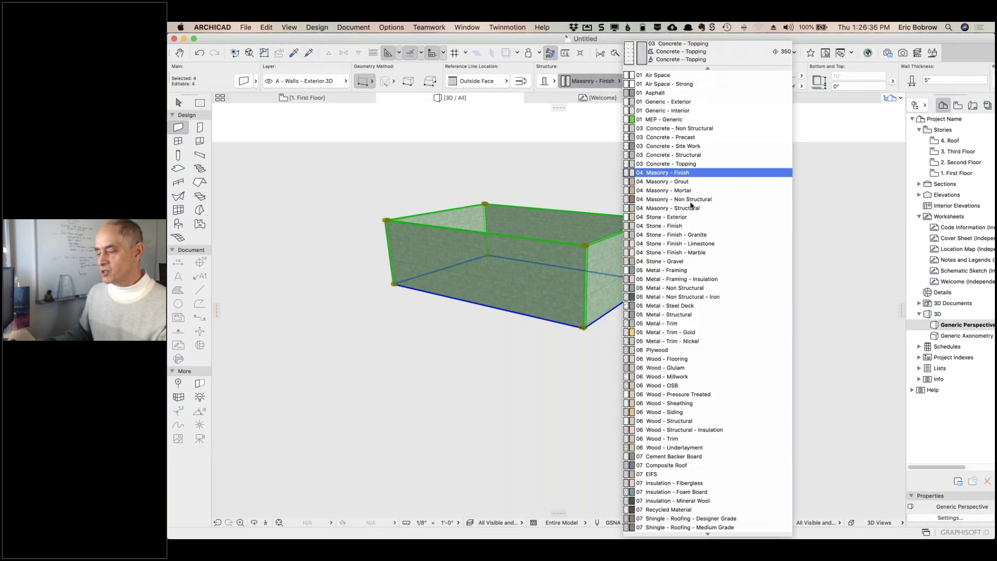
{"action": "left_click", "coordinate": [675, 208]}
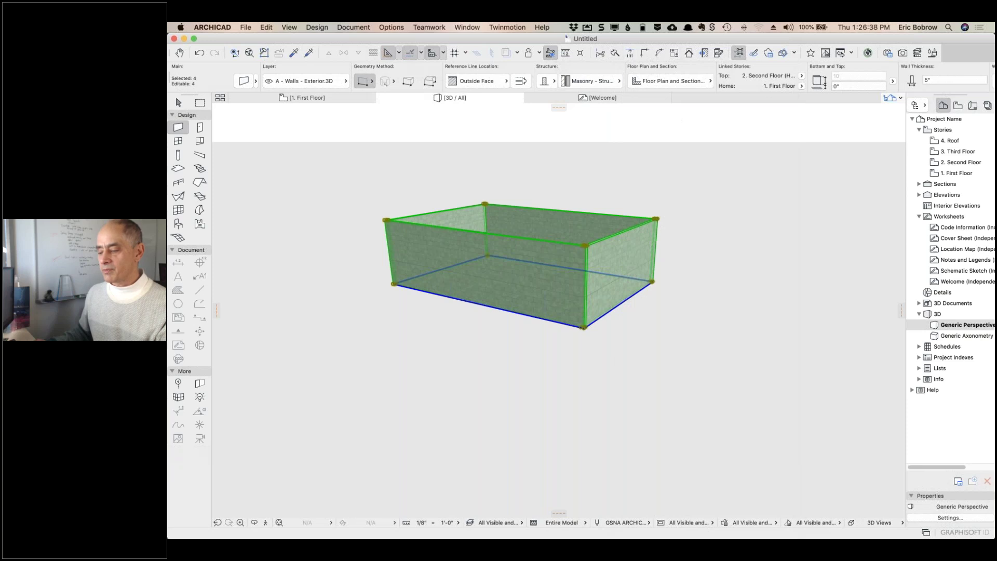
{"action": "left_click", "coordinate": [615, 84]}
{"action": "left_click", "coordinate": [692, 201]}
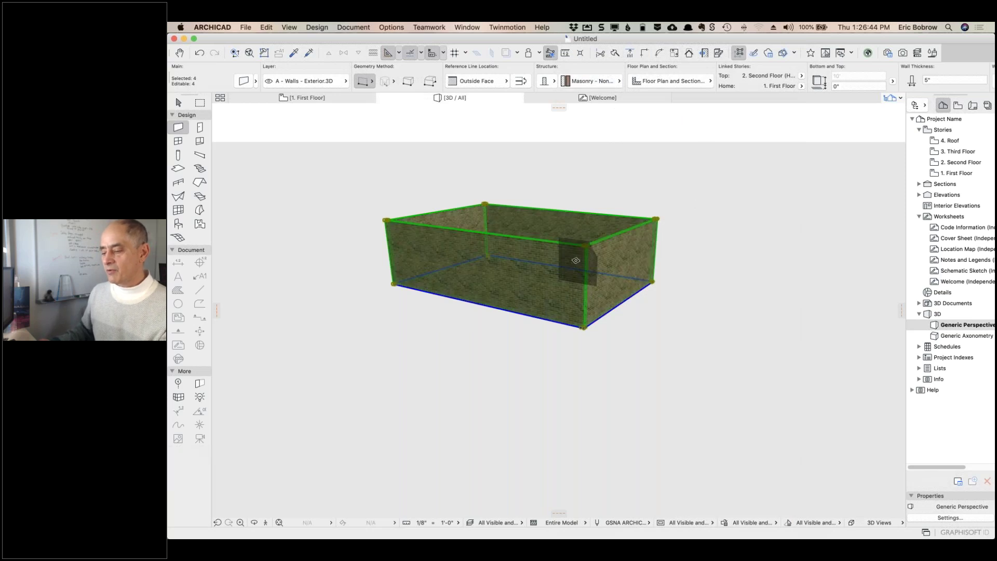
{"action": "key", "text": "Escape"}
{"action": "scroll", "coordinate": [575, 262], "scroll_direction": "up", "scroll_amount": 5}
{"action": "scroll", "coordinate": [575, 262], "scroll_direction": "up", "scroll_amount": 8}
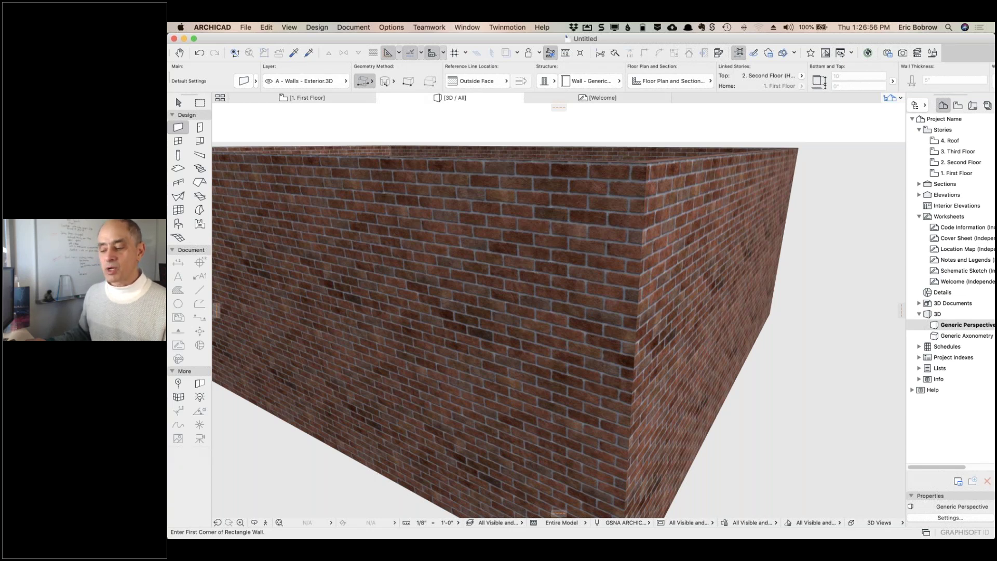
{"action": "key", "text": "super+apostrophe"}
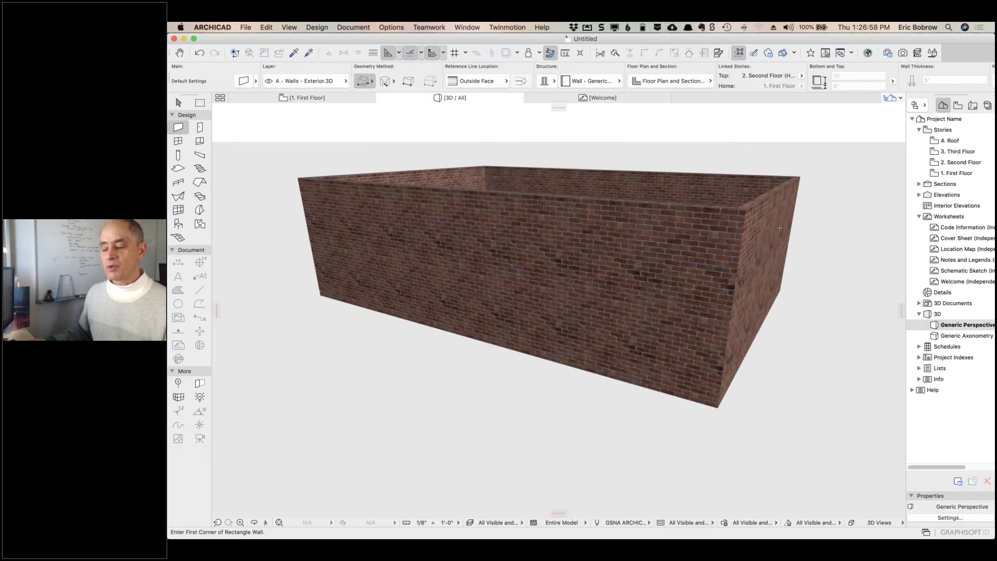
- Open the surface settings for Brick - Common Bond and try keeping the texture's original proportion
{"action": "left_click", "coordinate": [392, 28]}
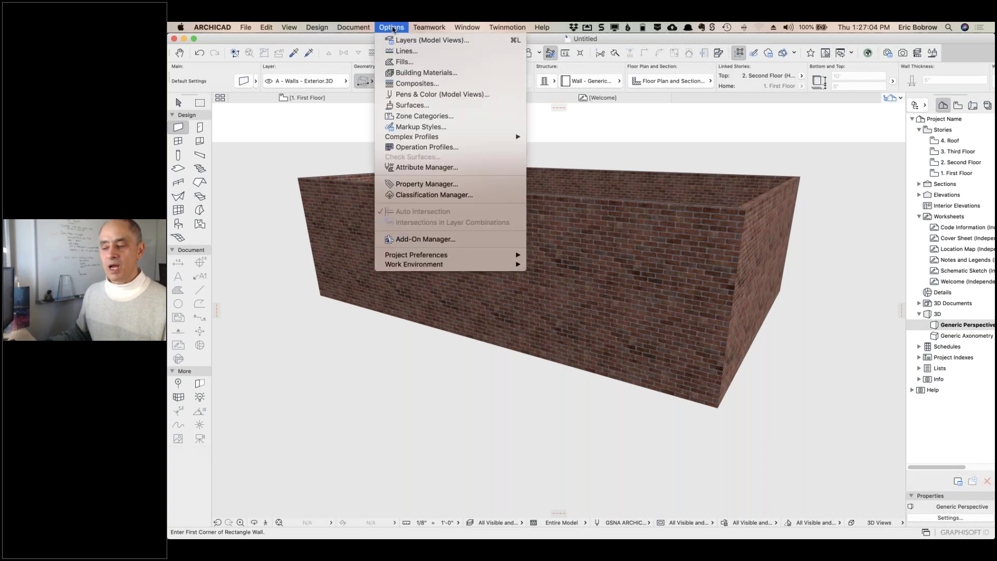
{"action": "left_click", "coordinate": [404, 106]}
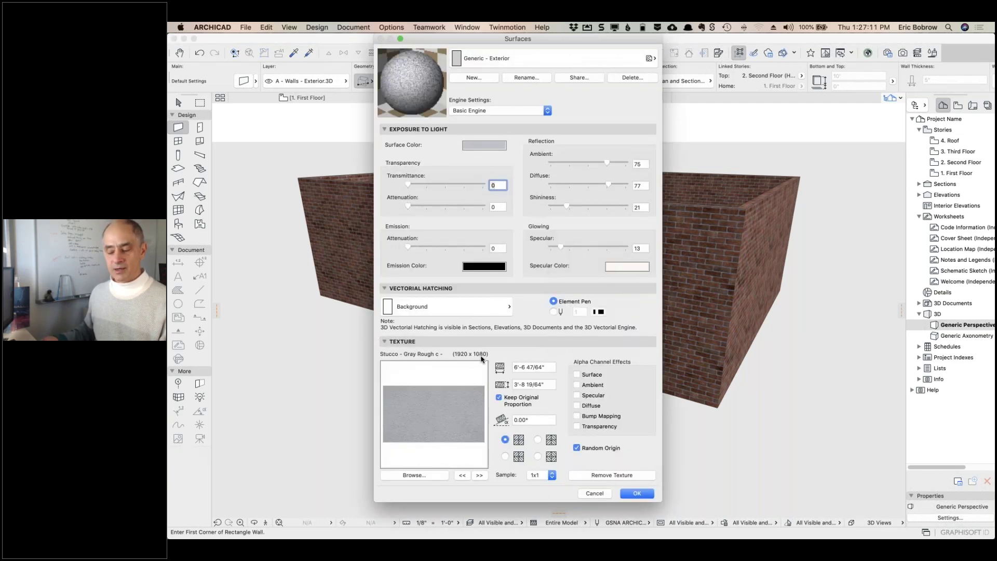
{"action": "left_click", "coordinate": [518, 59]}
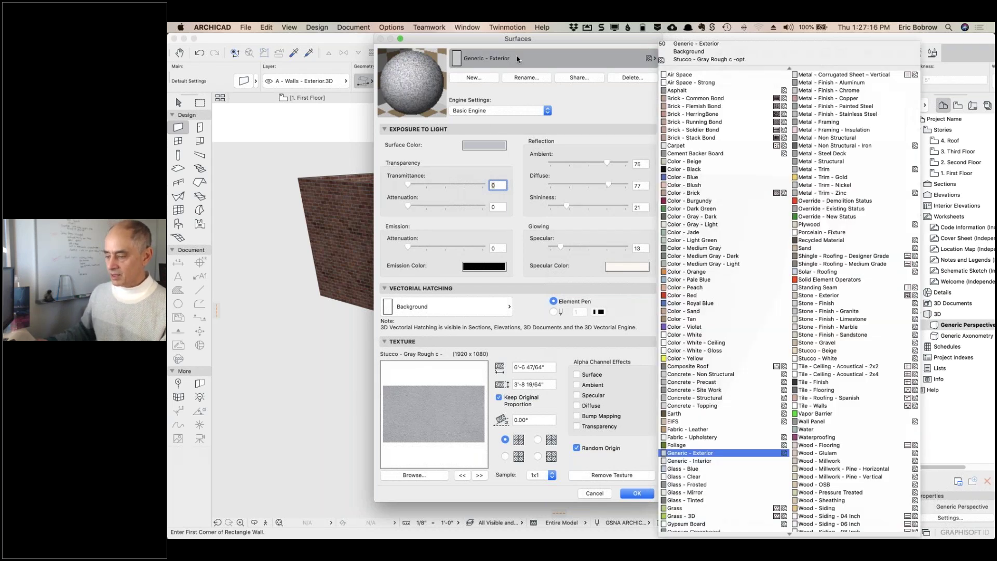
{"action": "left_click", "coordinate": [708, 99]}
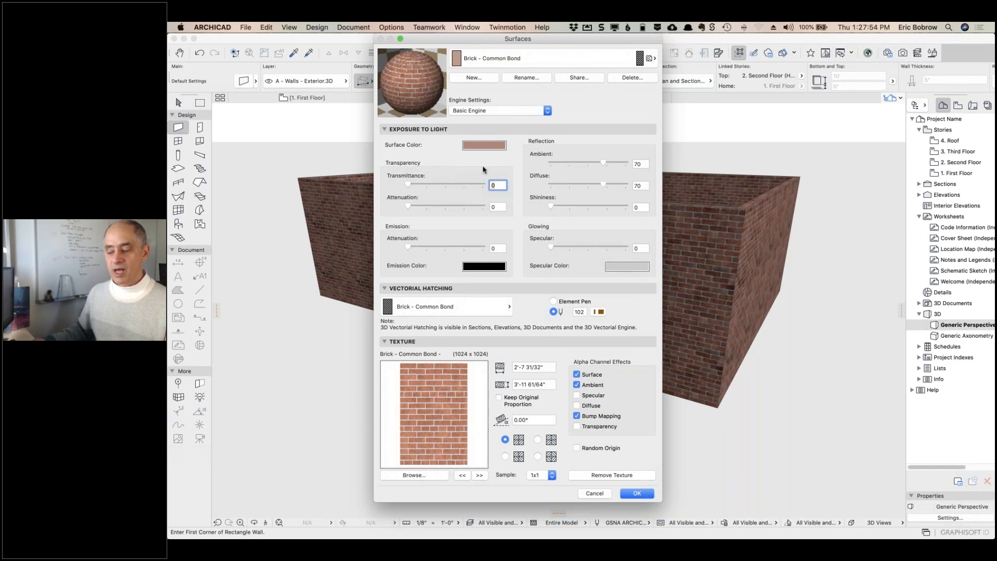
{"action": "left_click", "coordinate": [499, 398]}
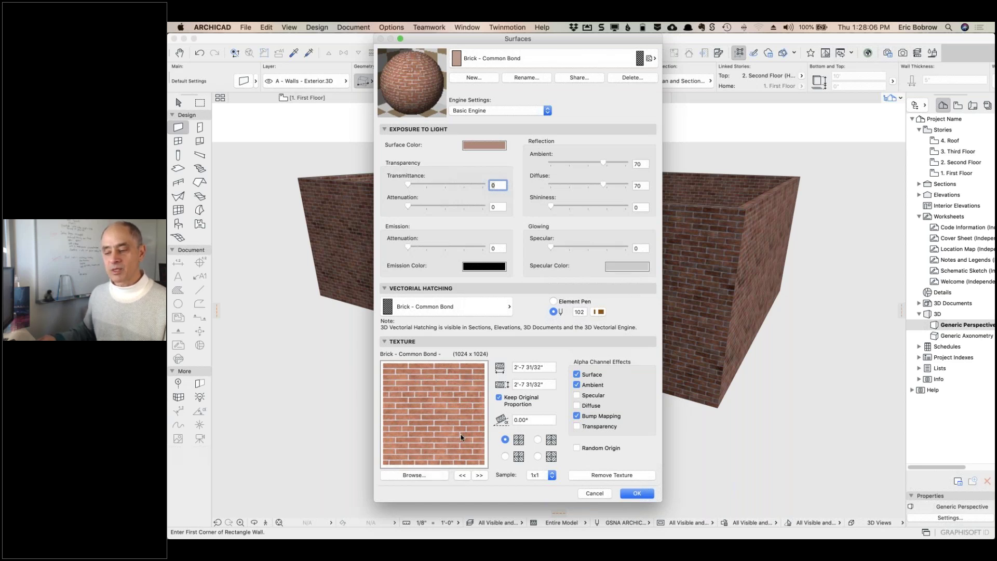
- Examine the texture settings of the Brick - HerringBone and Concrete - Precast surfaces, and leave the surface settings without saving
{"action": "left_click", "coordinate": [527, 62]}
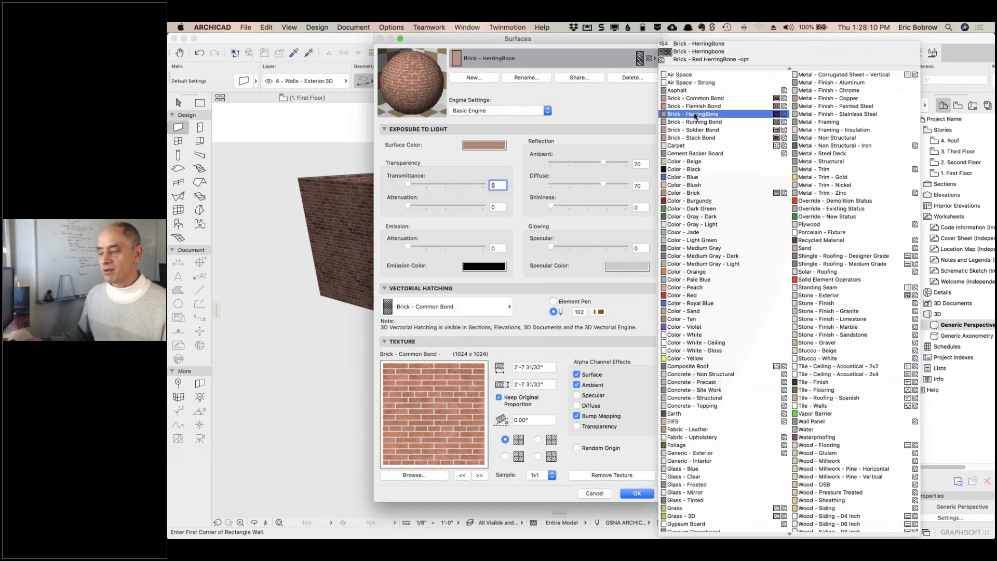
{"action": "left_click", "coordinate": [695, 115]}
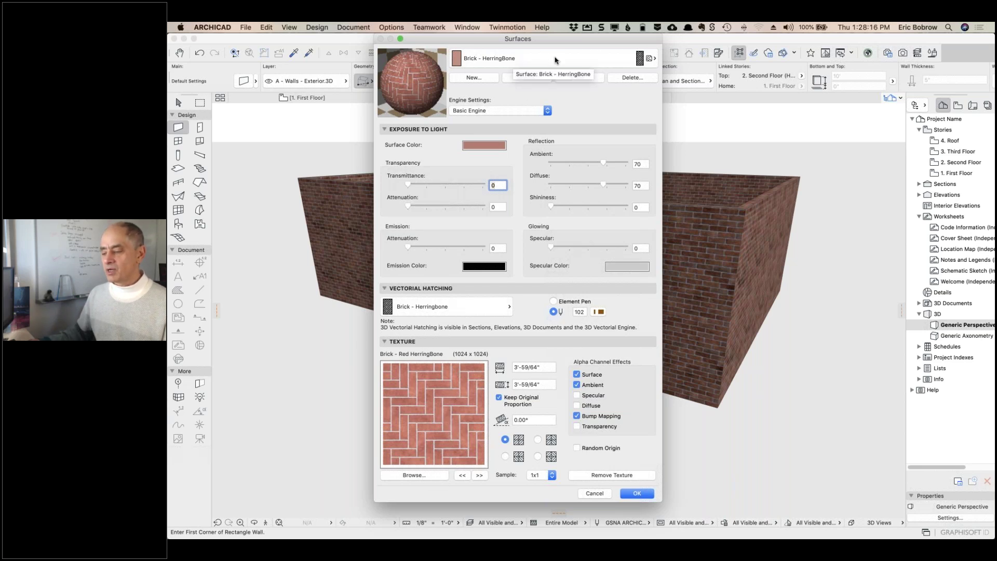
{"action": "left_click", "coordinate": [527, 59]}
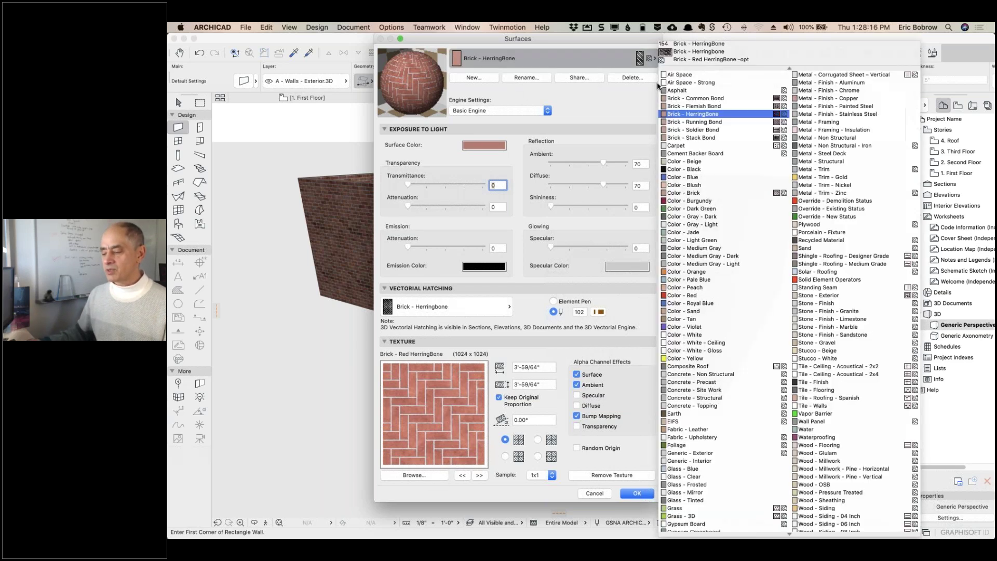
{"action": "left_click", "coordinate": [706, 383]}
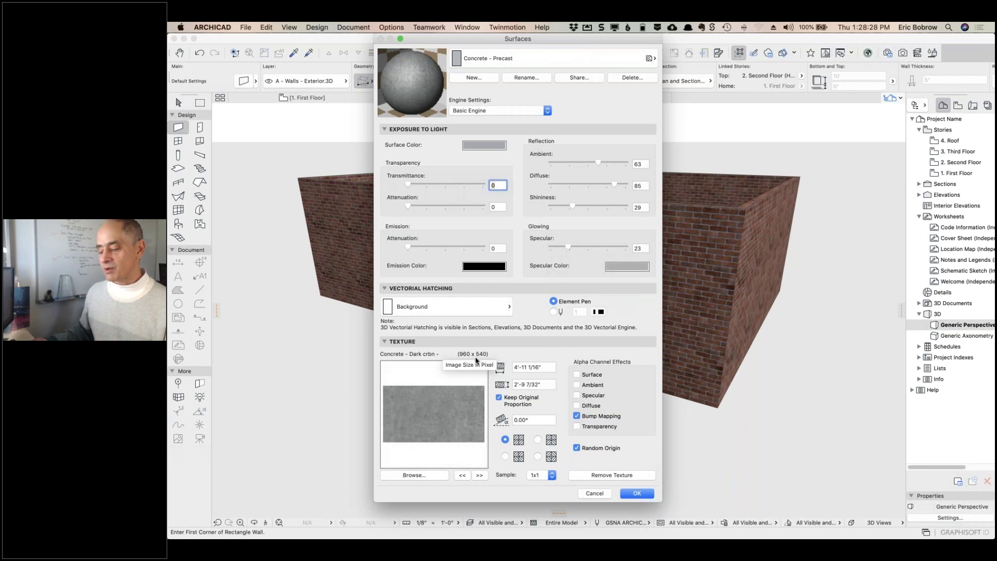
{"action": "left_click", "coordinate": [600, 496]}
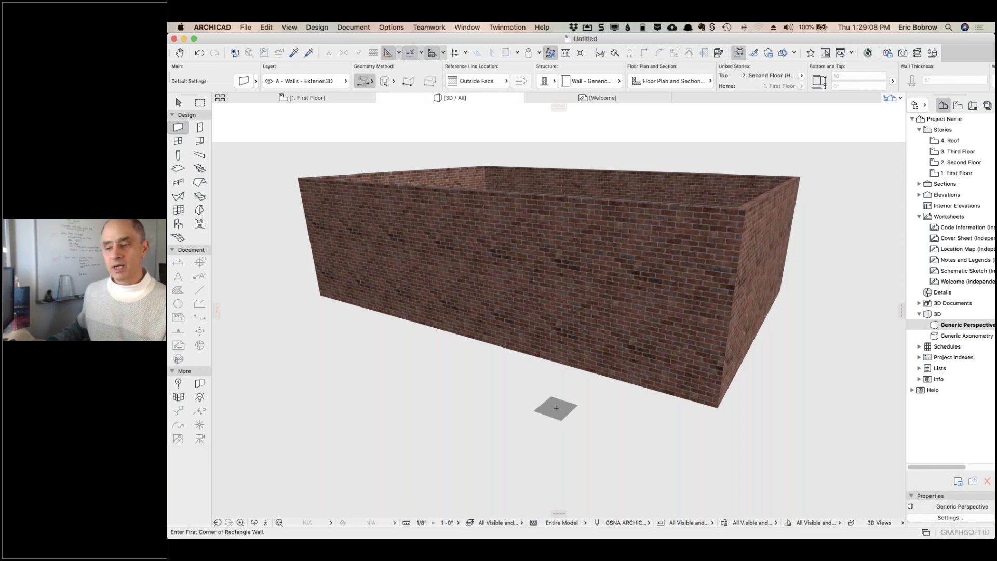
- Open AMT22 Sample Project v1.05.pln from the AMT 22 folder in a new instance of ARCHICAD
{"action": "left_click", "coordinate": [246, 28]}
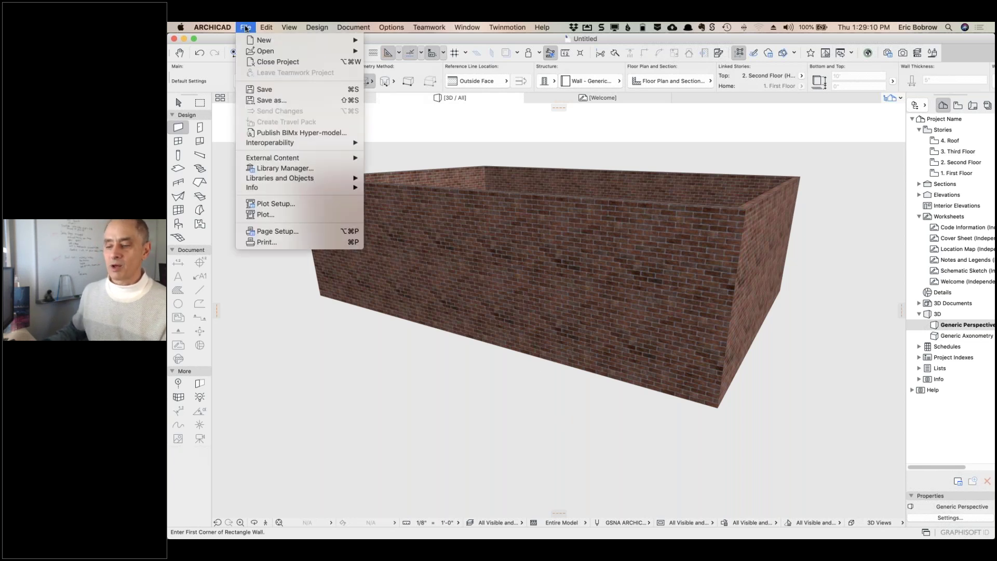
{"action": "mouse_move", "coordinate": [262, 50]}
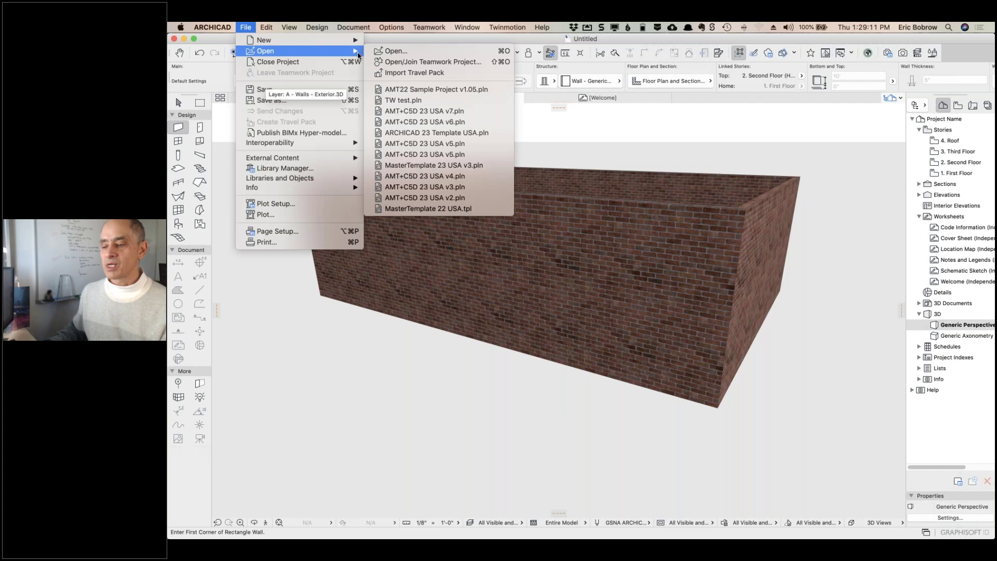
{"action": "left_click", "coordinate": [390, 50]}
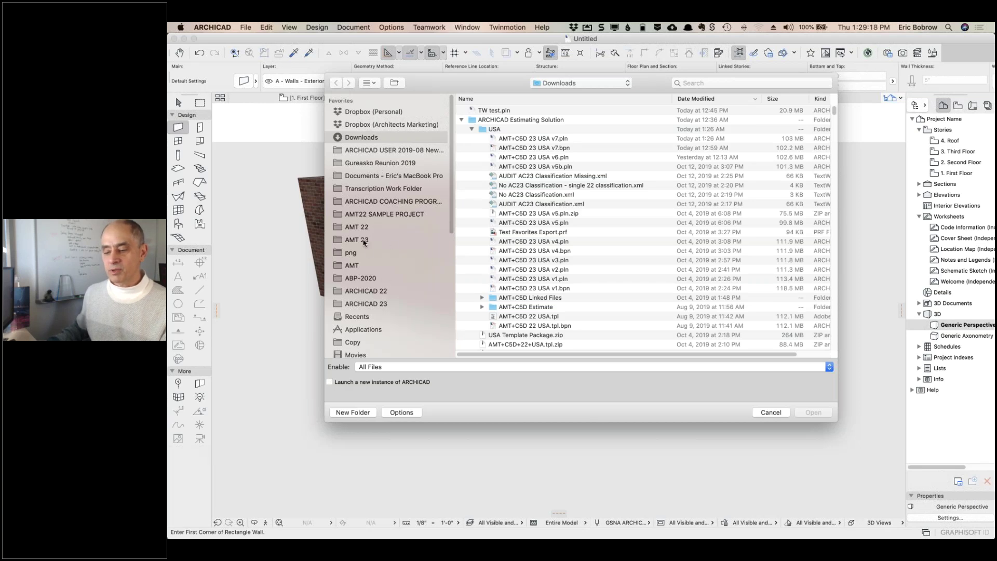
{"action": "left_click", "coordinate": [366, 240]}
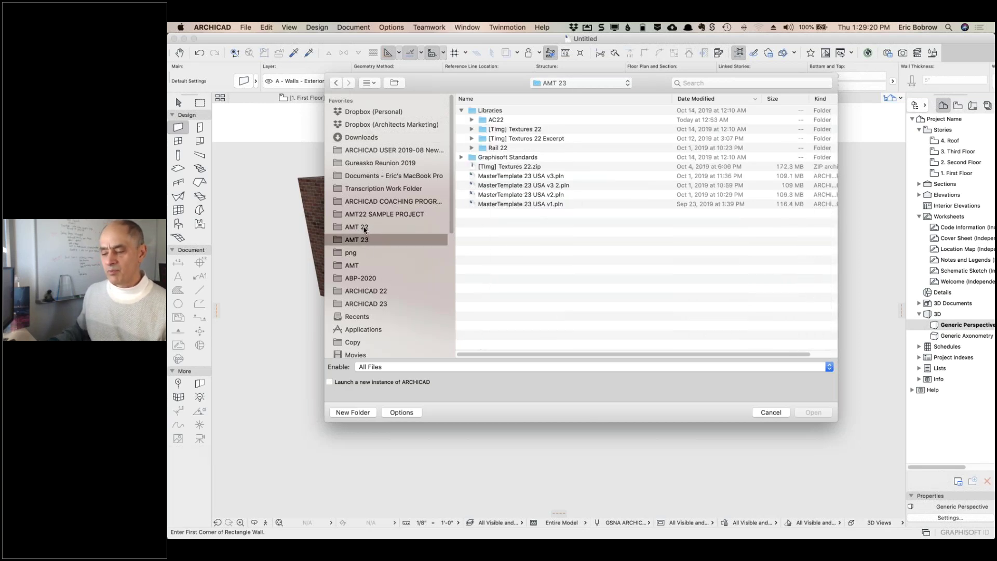
{"action": "left_click", "coordinate": [365, 230]}
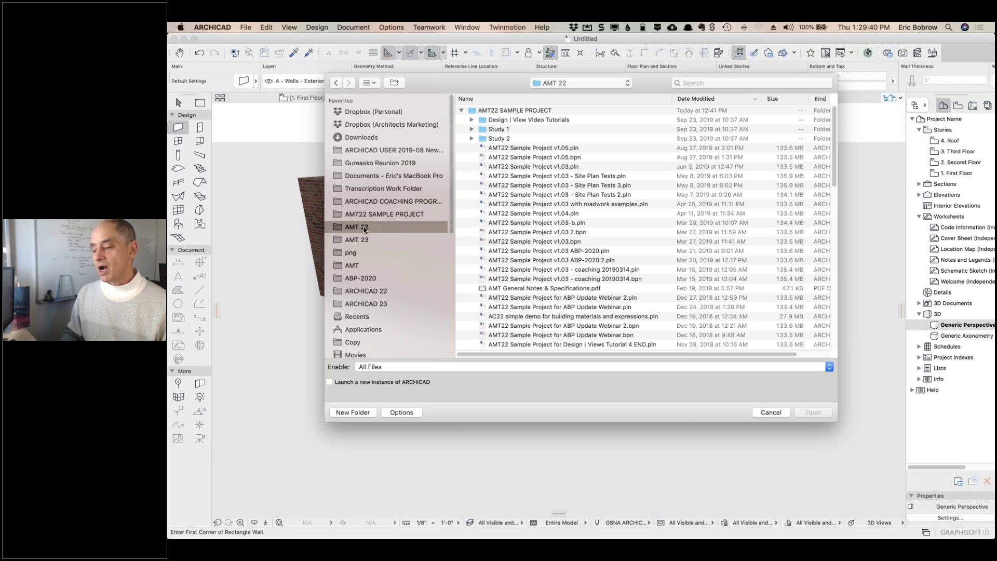
{"action": "left_click", "coordinate": [537, 149]}
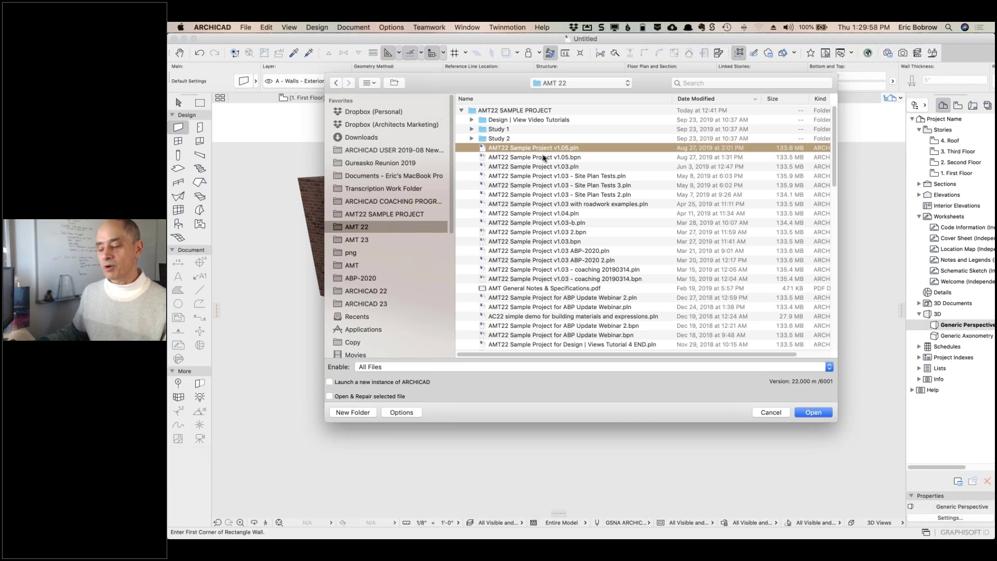
{"action": "left_click", "coordinate": [329, 382]}
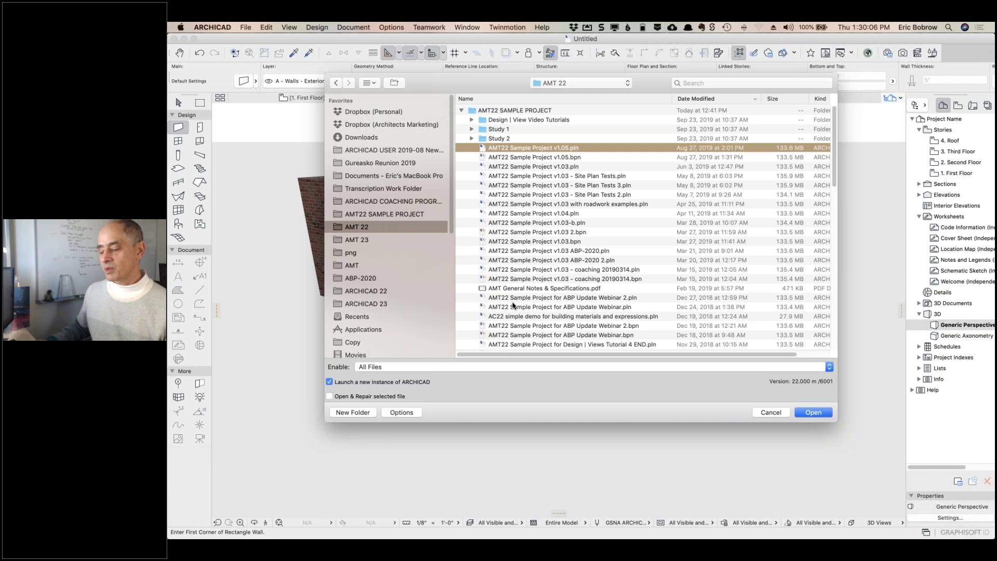
{"action": "left_click", "coordinate": [813, 412]}
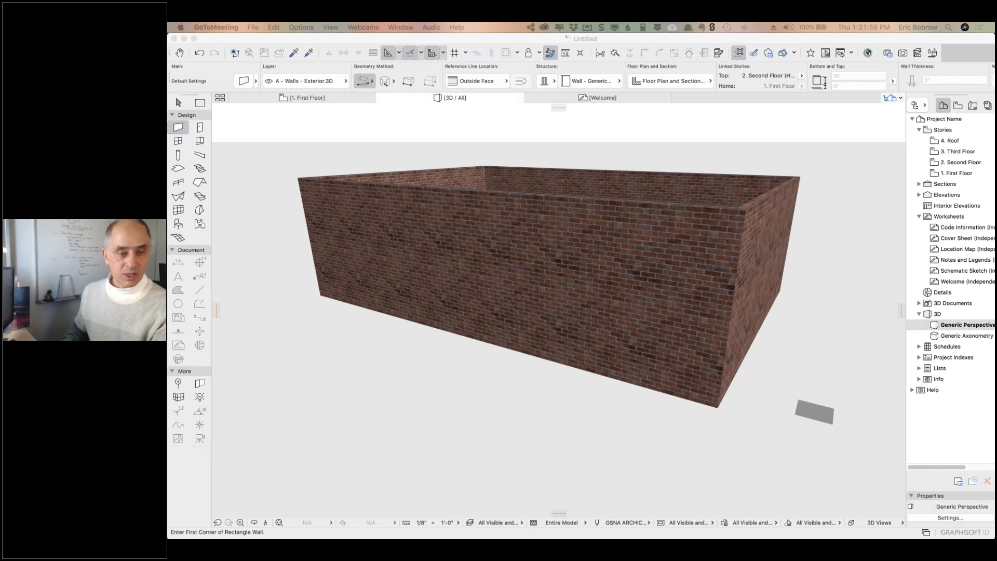
- Migrate the sample project's ARCHICAD libraries to the new version while it opens
{"action": "key", "text": "Return"}
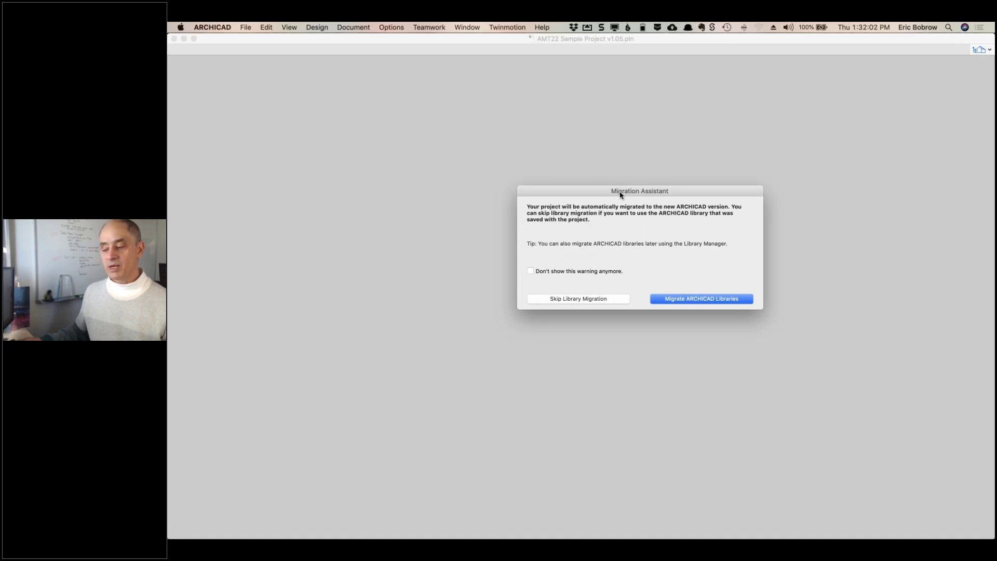
{"action": "left_click_drag", "start_coordinate": [592, 189], "coordinate": [432, 132]}
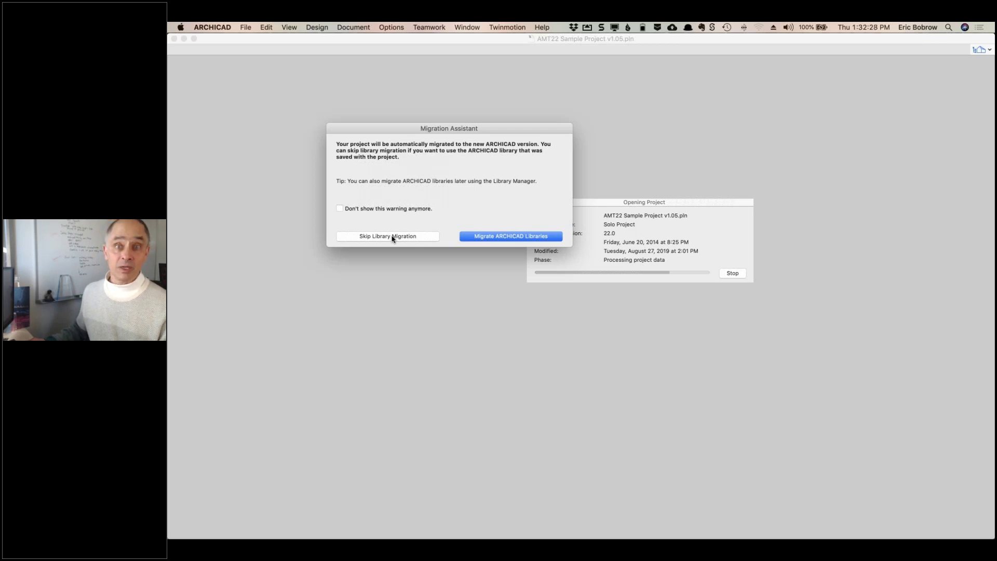
{"action": "left_click", "coordinate": [500, 237]}
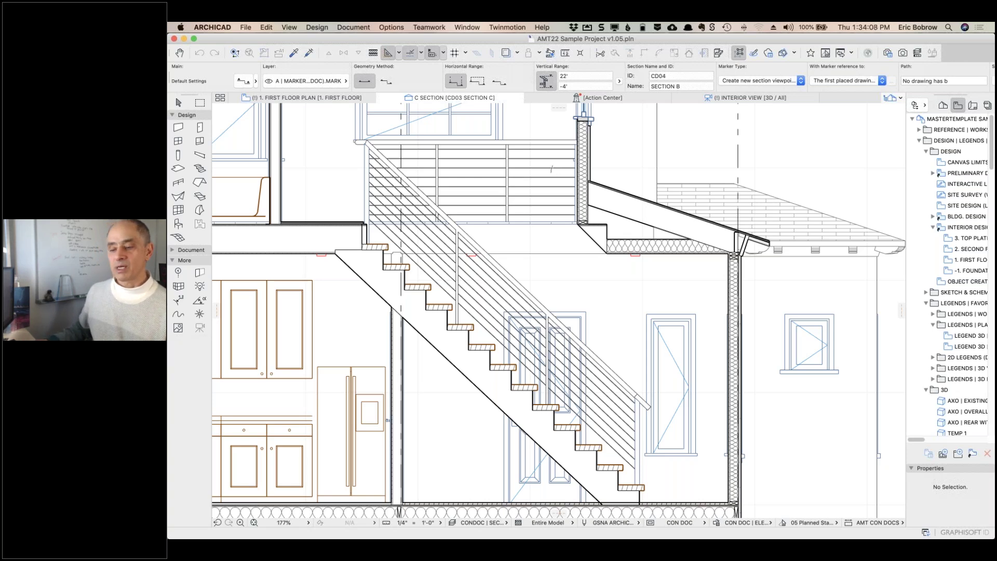
- Open the Library Manager, examine the ARCHICAD Library 23 and Migration Libraries entries, and widen the name column to read their full names
{"action": "left_click", "coordinate": [178, 103]}
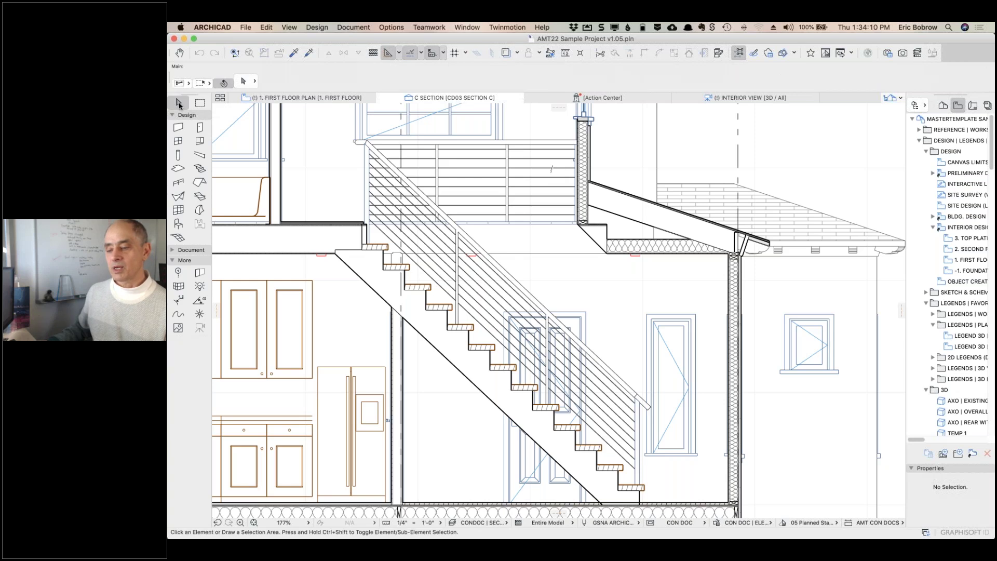
{"action": "left_click", "coordinate": [246, 27]}
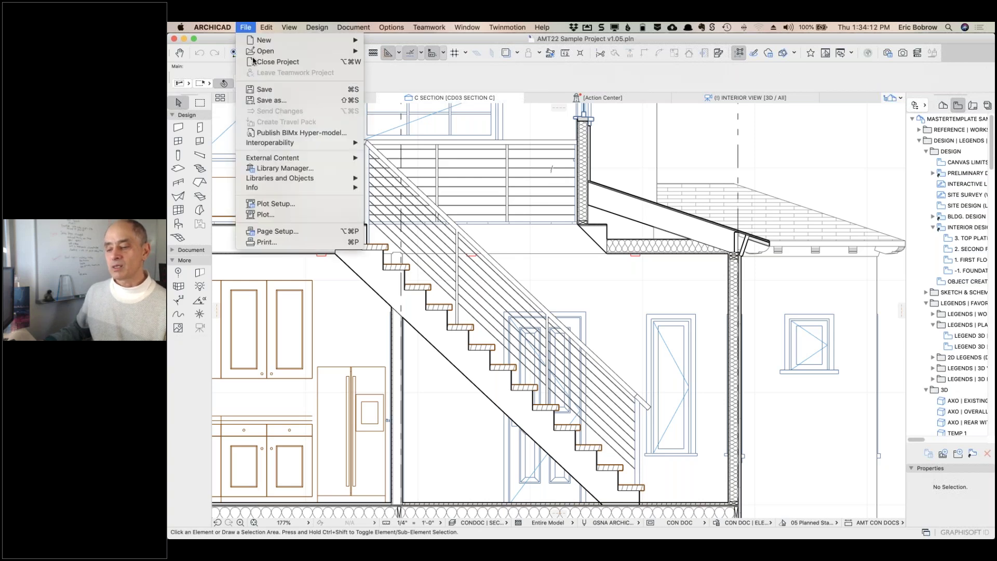
{"action": "mouse_move", "coordinate": [267, 180]}
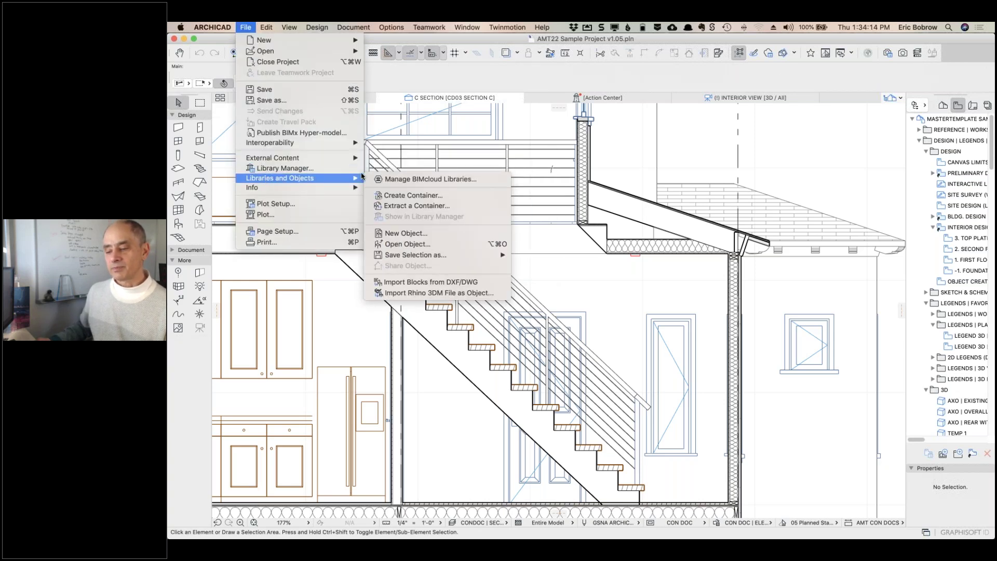
{"action": "left_click", "coordinate": [309, 167]}
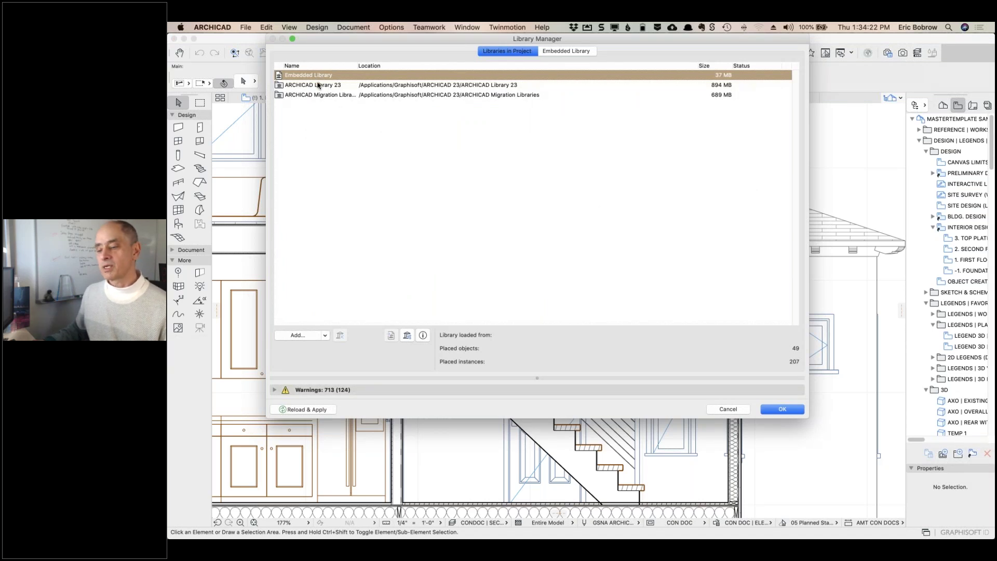
{"action": "left_click", "coordinate": [322, 85]}
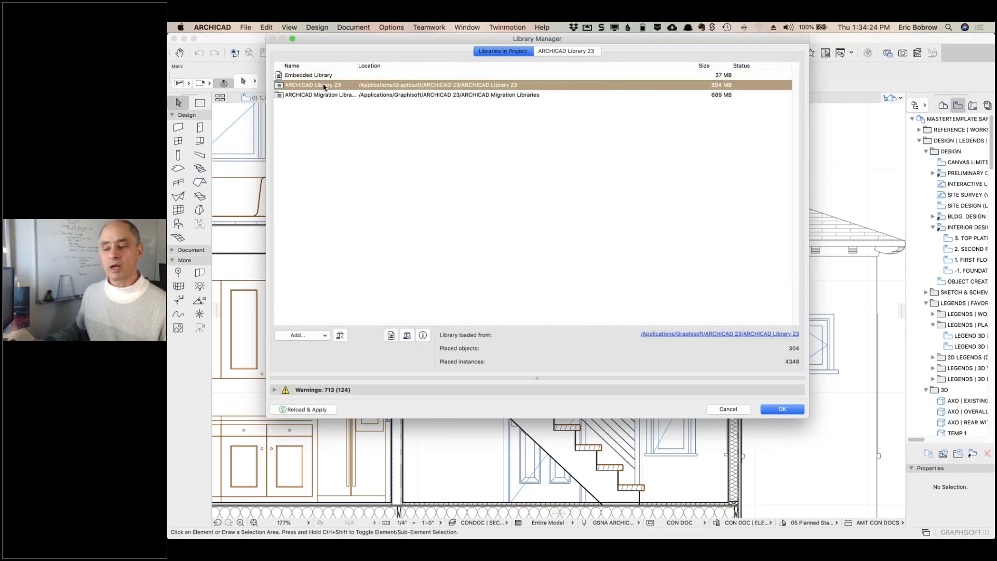
{"action": "left_click", "coordinate": [318, 96]}
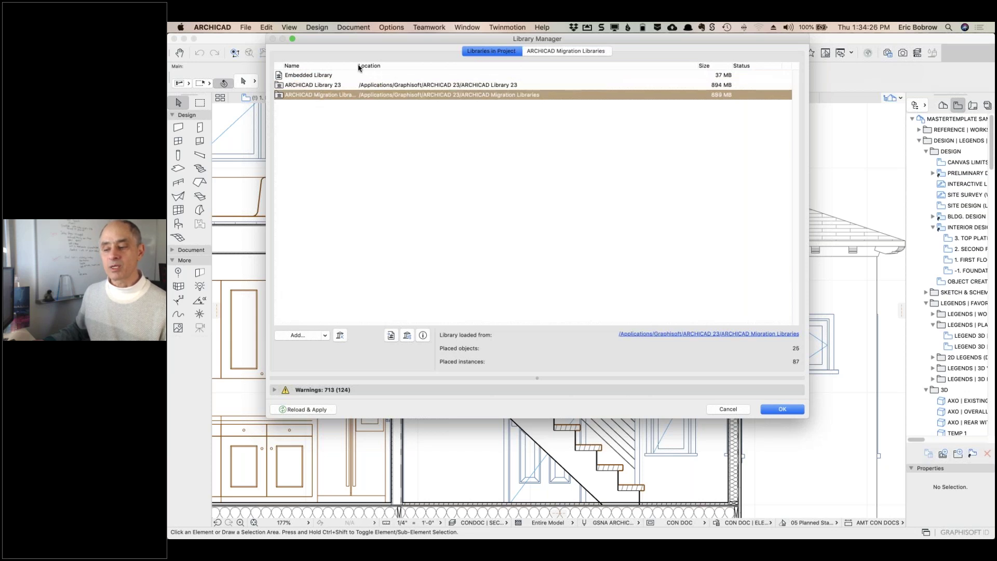
{"action": "left_click_drag", "start_coordinate": [365, 66], "coordinate": [395, 66]}
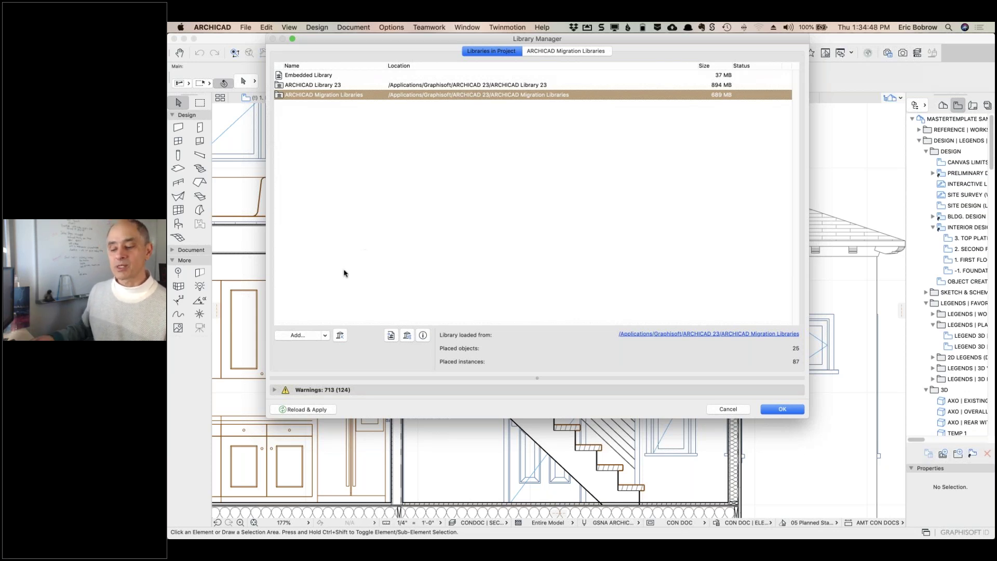
- Examine the duplicated library parts listed among the library warnings, and leave the Library Manager without changes
{"action": "left_click", "coordinate": [275, 390]}
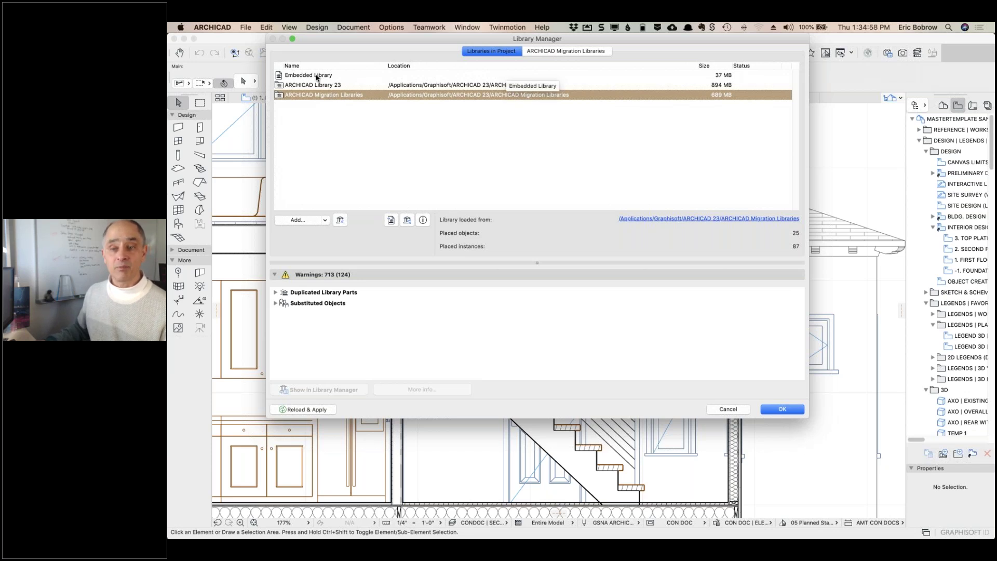
{"action": "left_click", "coordinate": [276, 293]}
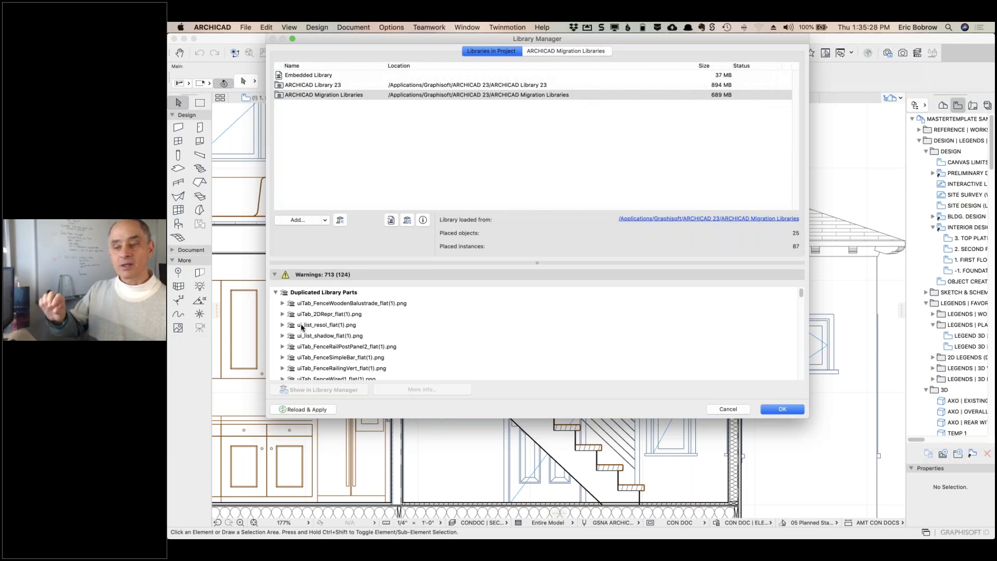
{"action": "scroll", "coordinate": [407, 306], "scroll_direction": "down", "scroll_amount": 10}
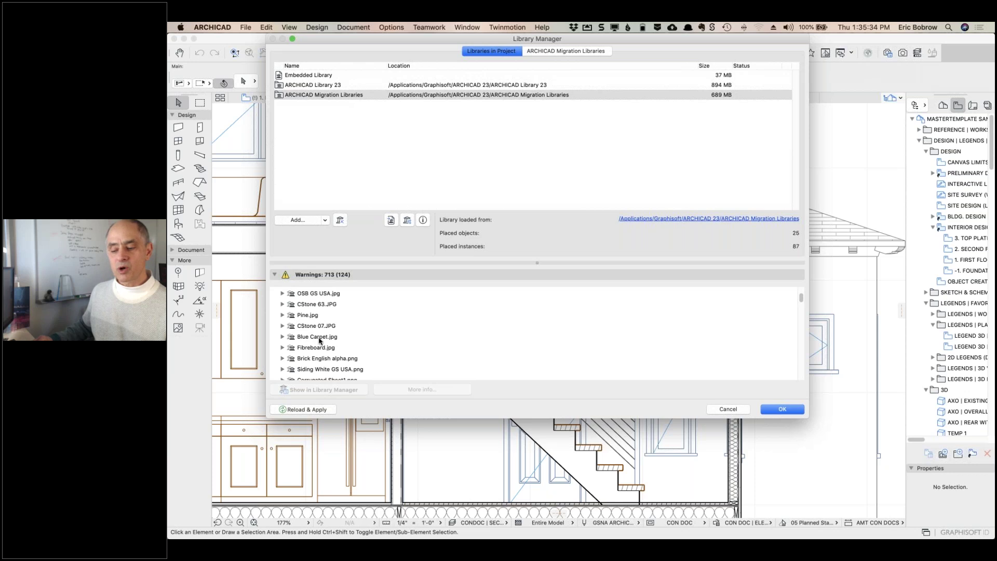
{"action": "scroll", "coordinate": [333, 338], "scroll_direction": "up", "scroll_amount": 5}
{"action": "scroll", "coordinate": [334, 337], "scroll_direction": "up", "scroll_amount": 5}
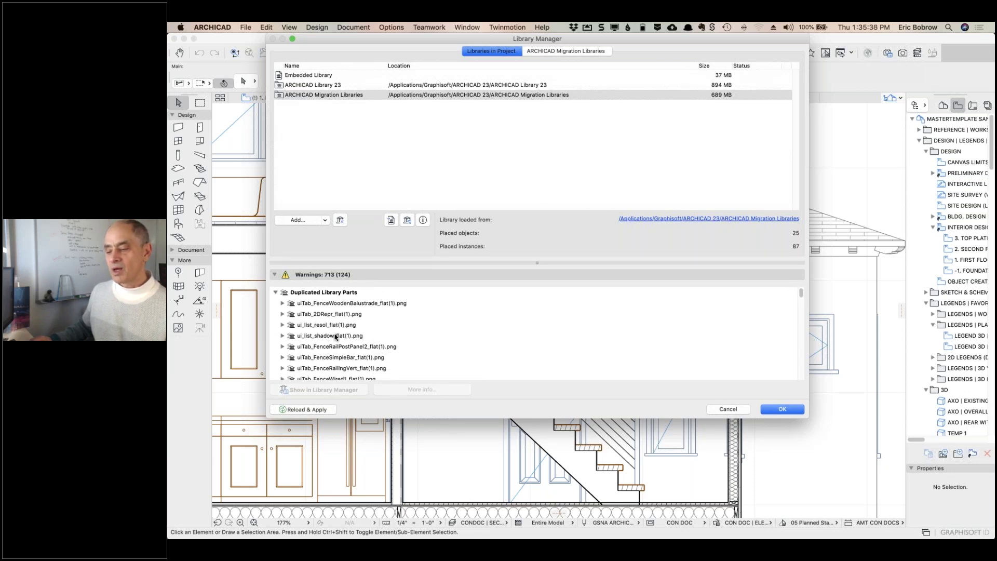
{"action": "left_click", "coordinate": [275, 276]}
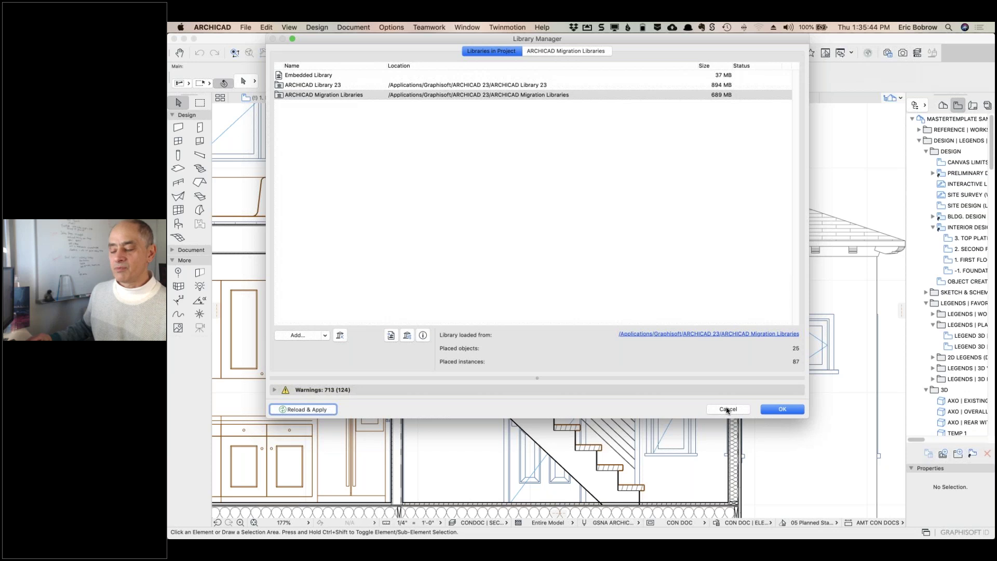
{"action": "left_click", "coordinate": [728, 409]}
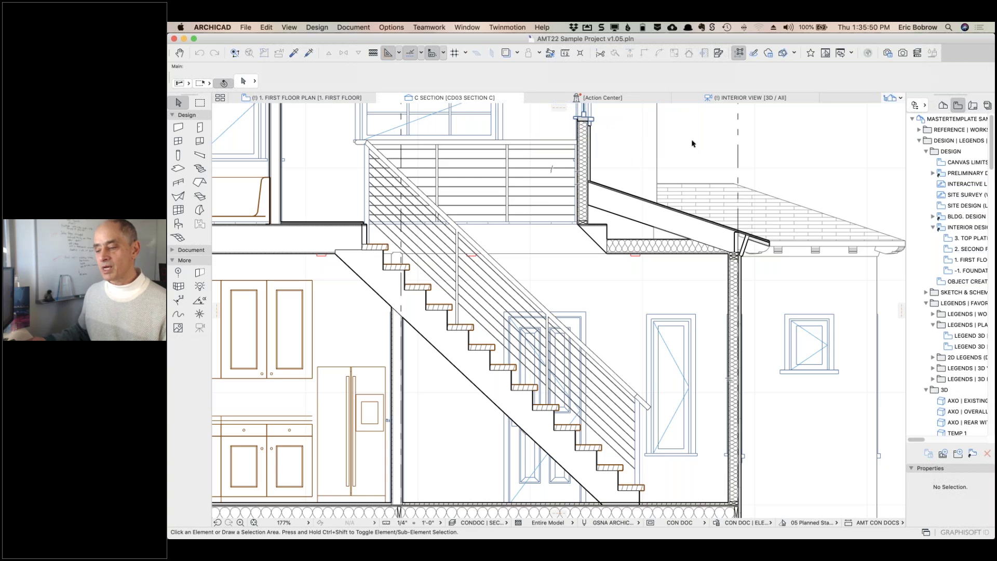
- Switch to the first floor plan and restore its saved view from the construction document floor plans
{"action": "left_click", "coordinate": [317, 97]}
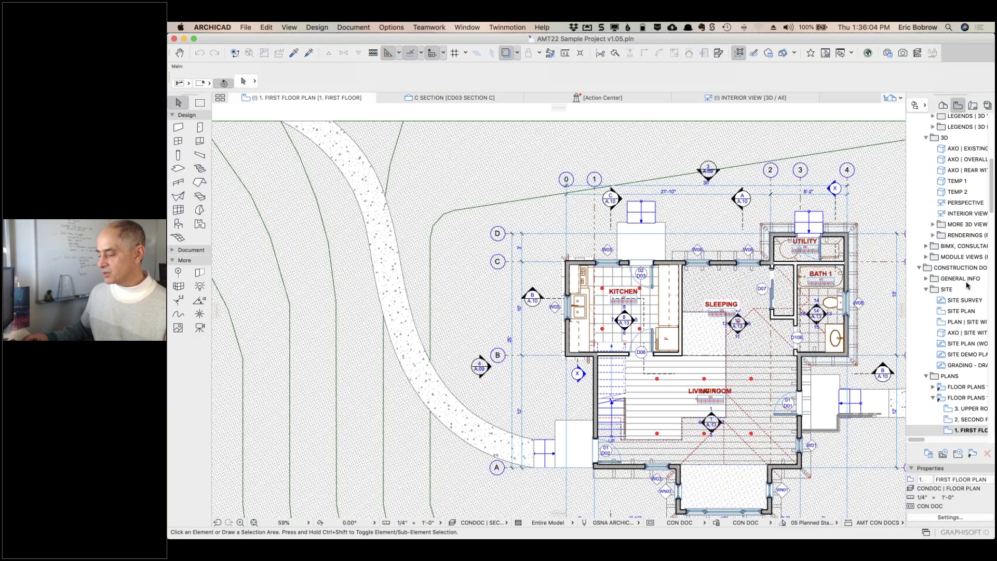
{"action": "scroll", "coordinate": [966, 311], "scroll_direction": "down", "scroll_amount": 1}
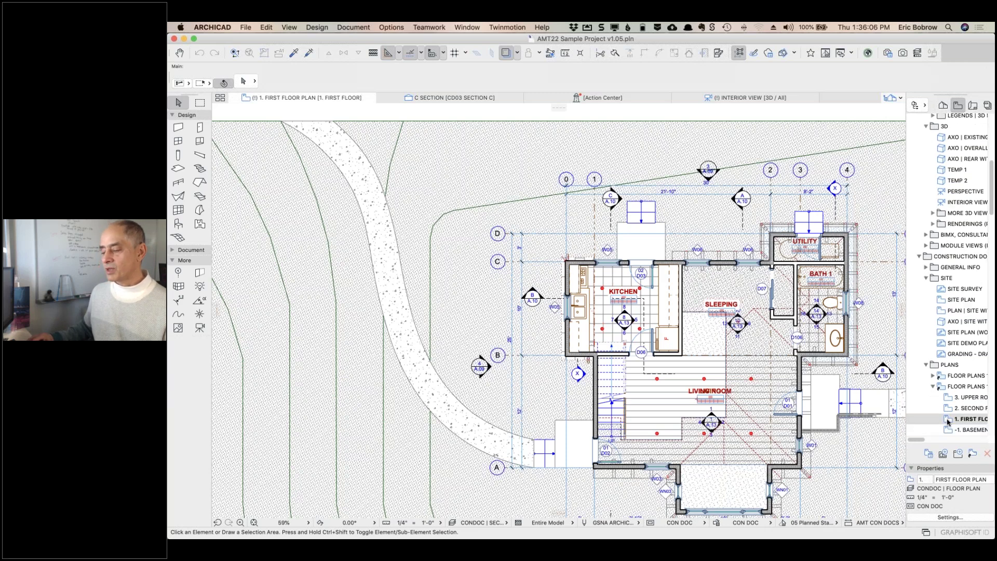
{"action": "double_click", "coordinate": [948, 422]}
{"action": "middle_click_drag", "start_coordinate": [705, 178], "coordinate": [644, 151]}
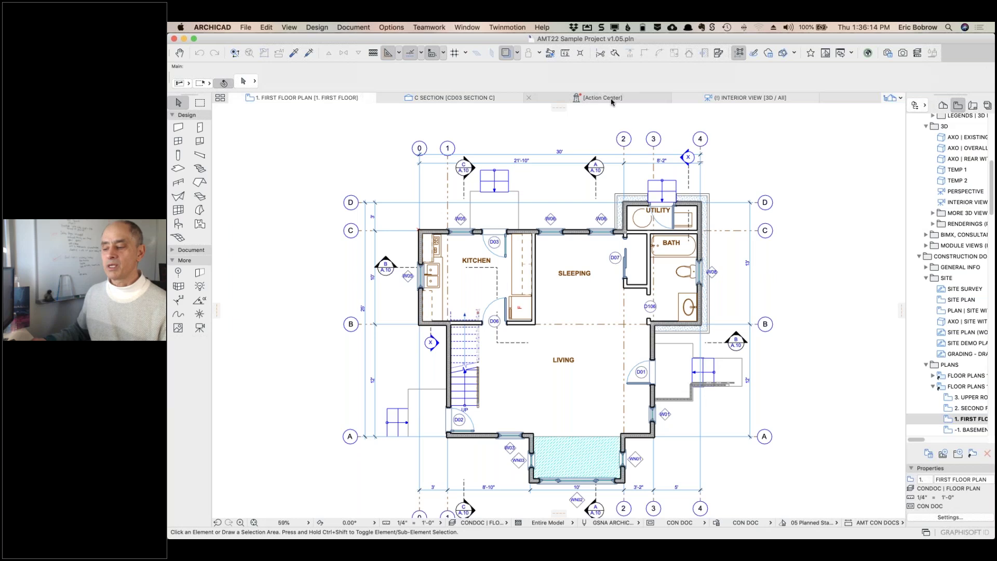
- Open the Action Center, check the Libraries results, and return to the summary to read the Drawings entry
{"action": "mouse_move", "coordinate": [604, 100]}
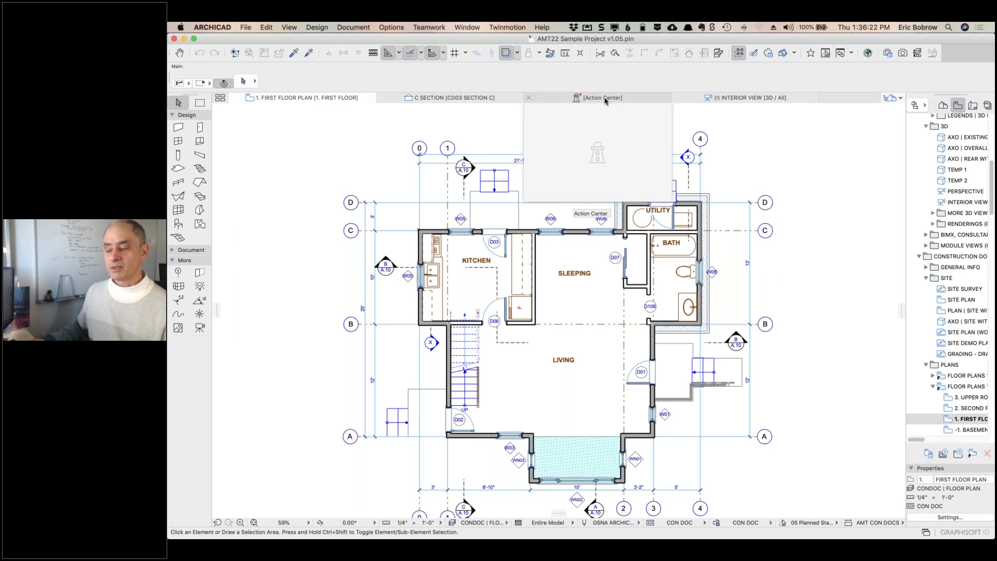
{"action": "left_click", "coordinate": [605, 99]}
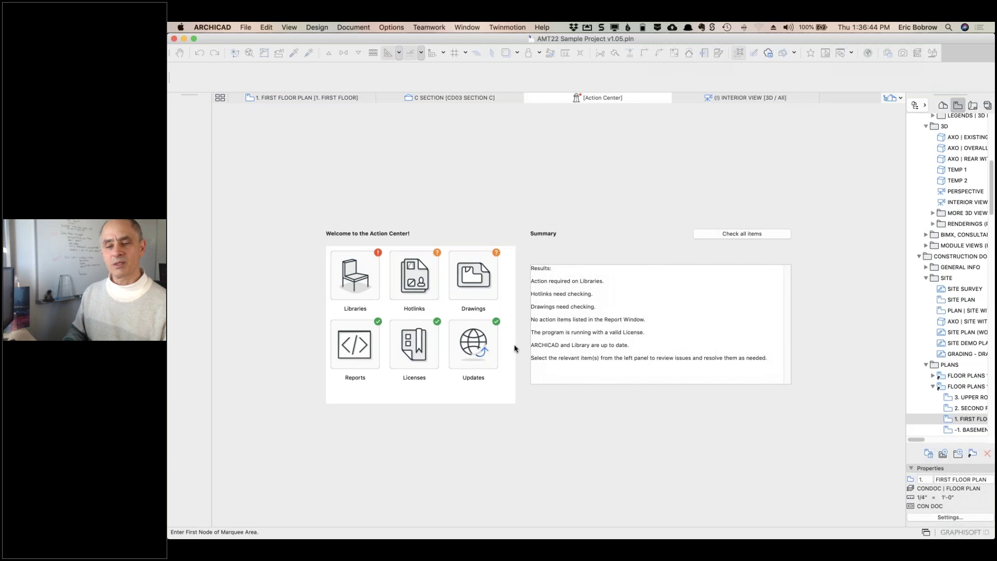
{"action": "left_click", "coordinate": [349, 285]}
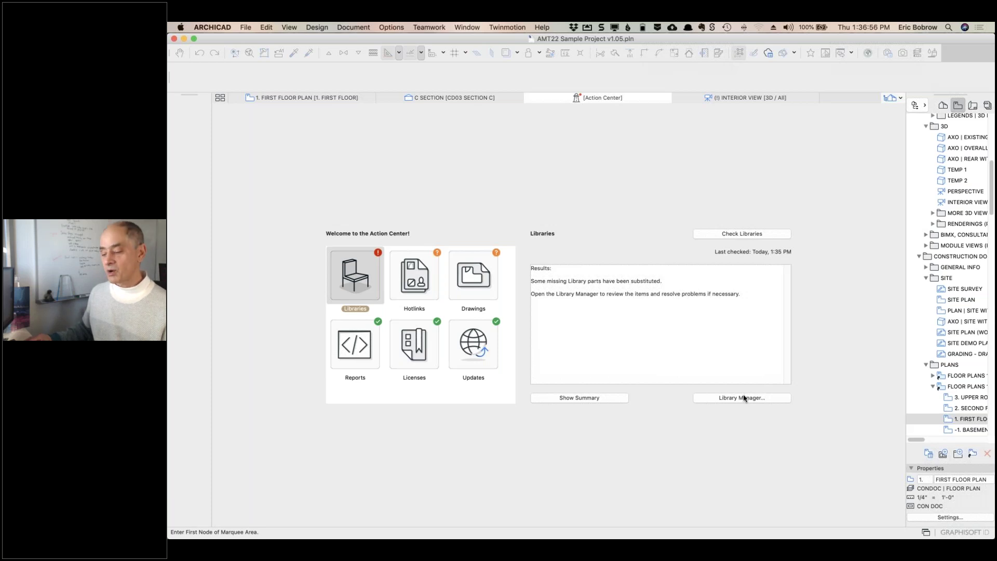
{"action": "left_click", "coordinate": [585, 399]}
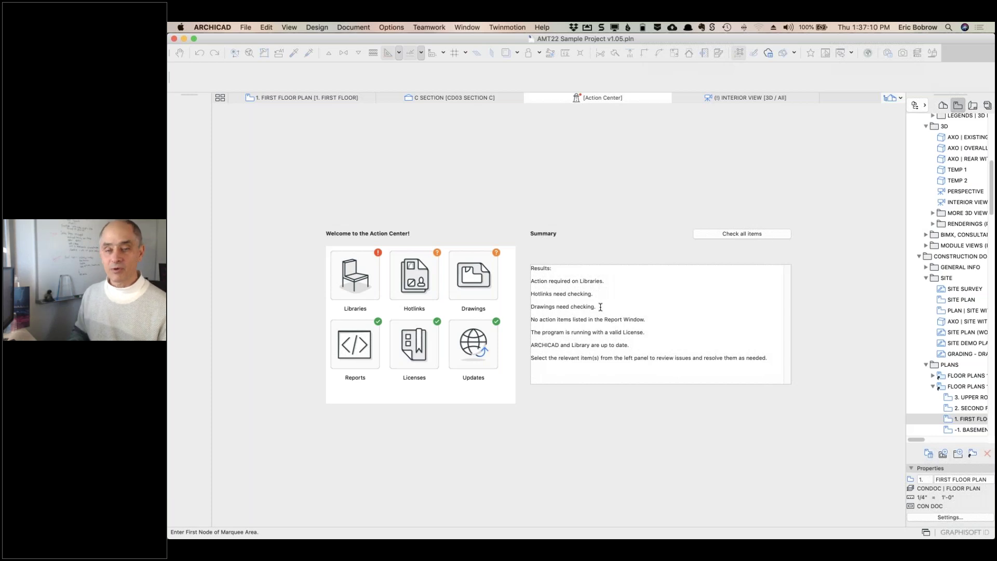
{"action": "left_click_drag", "start_coordinate": [600, 306], "coordinate": [529, 307]}
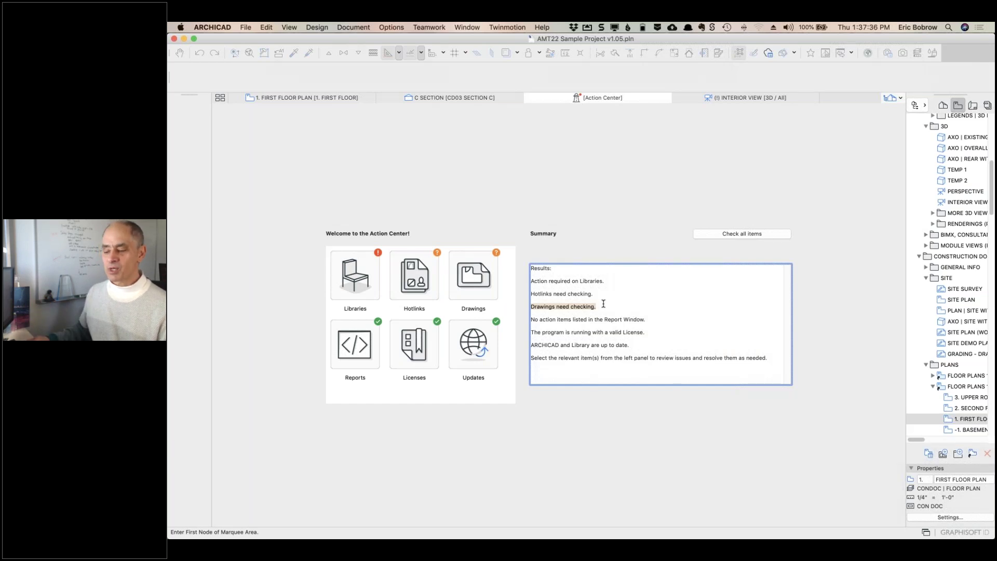
- Review the Drawings and Hotlinks results in the Action Center, and open the Hotlink Manager
{"action": "left_click", "coordinate": [472, 280]}
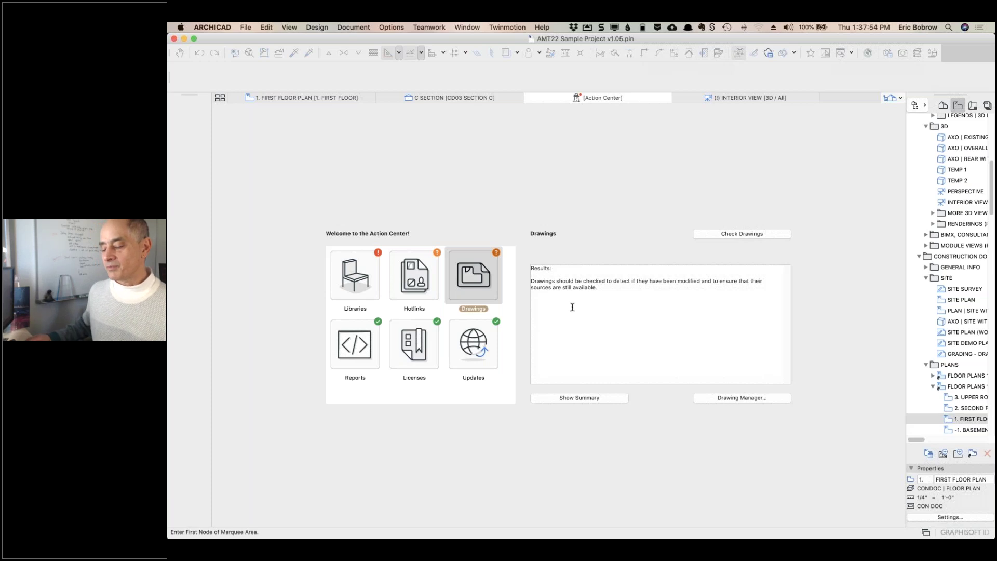
{"action": "left_click", "coordinate": [410, 275]}
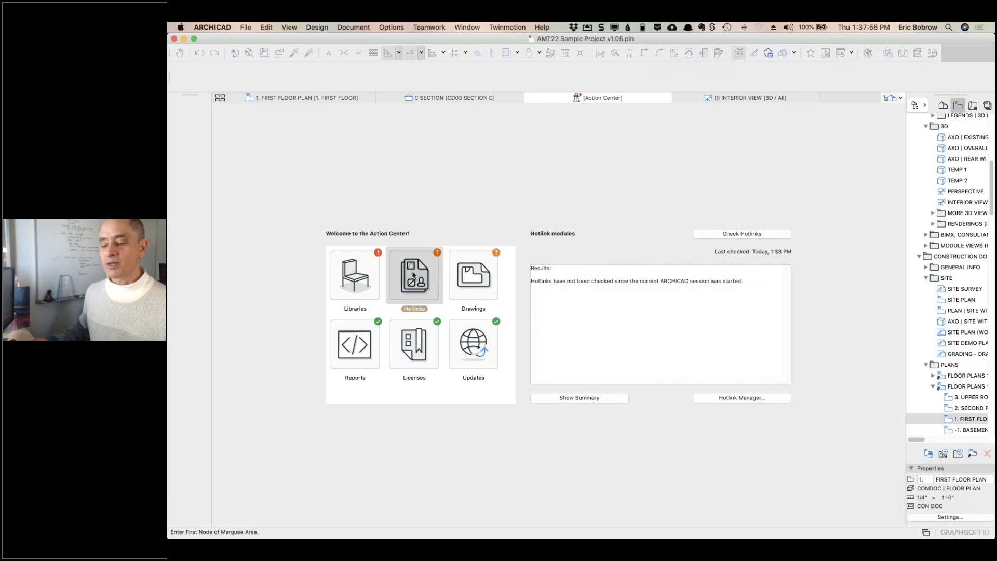
{"action": "left_click", "coordinate": [744, 399]}
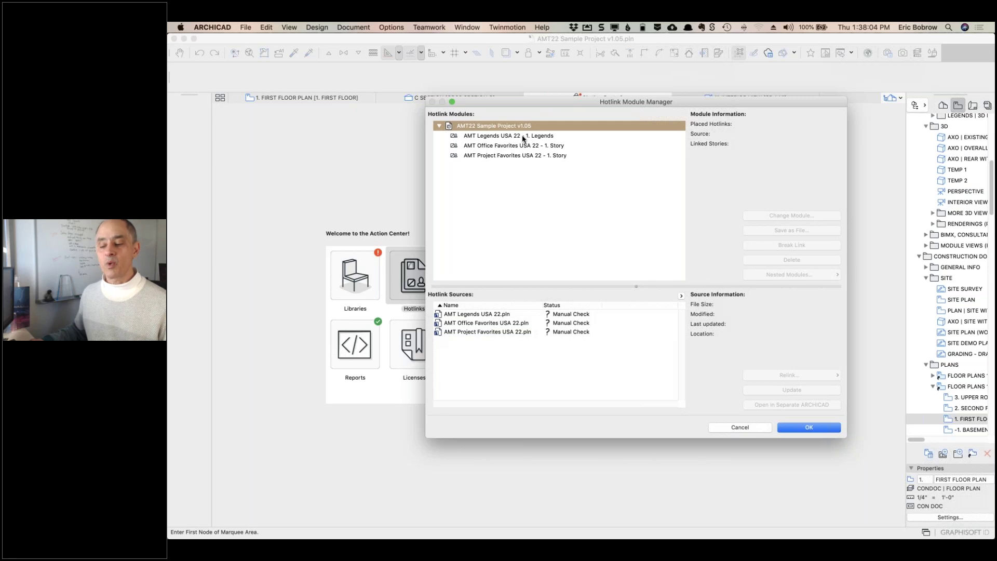
- Refresh the status of the hotlink sources in the Hotlink Manager, and leave it without further changes
{"action": "mouse_move", "coordinate": [523, 138]}
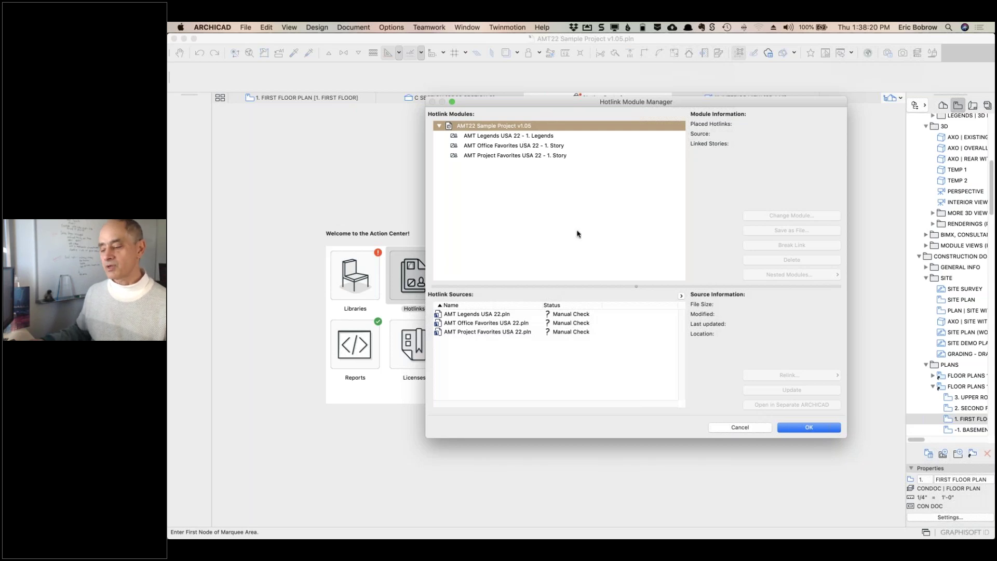
{"action": "left_click", "coordinate": [575, 315]}
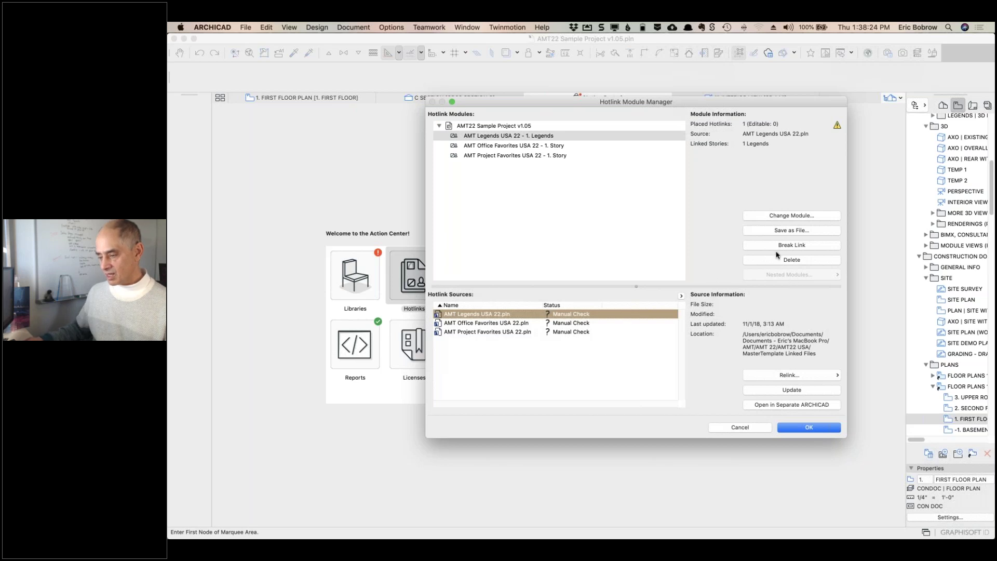
{"action": "left_click", "coordinate": [681, 297]}
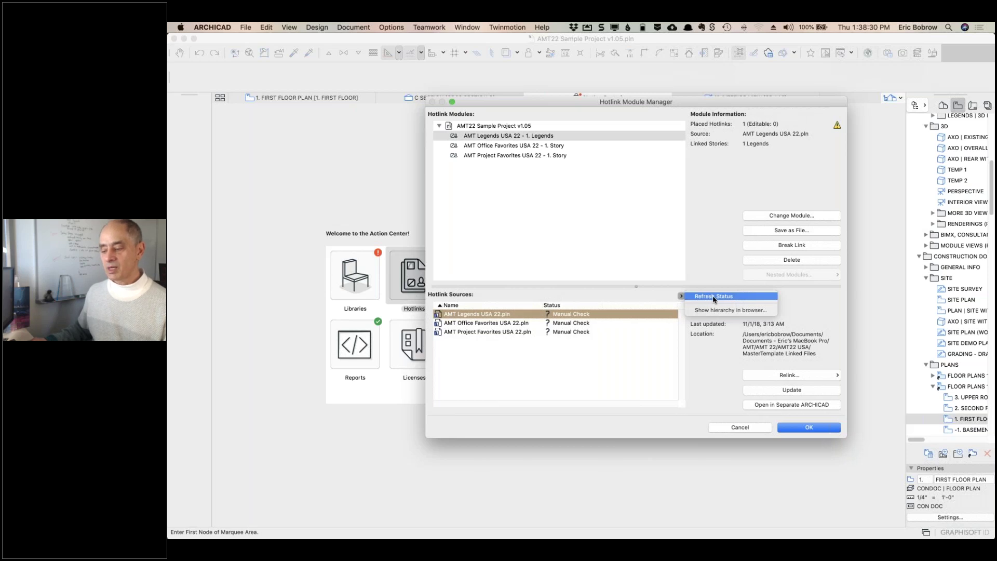
{"action": "left_click", "coordinate": [713, 297]}
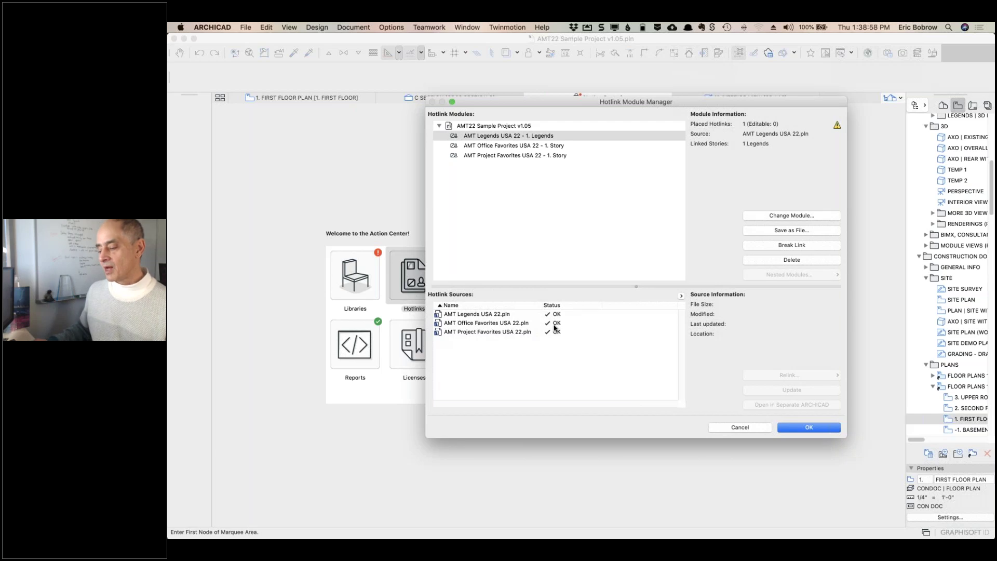
{"action": "left_click", "coordinate": [740, 428]}
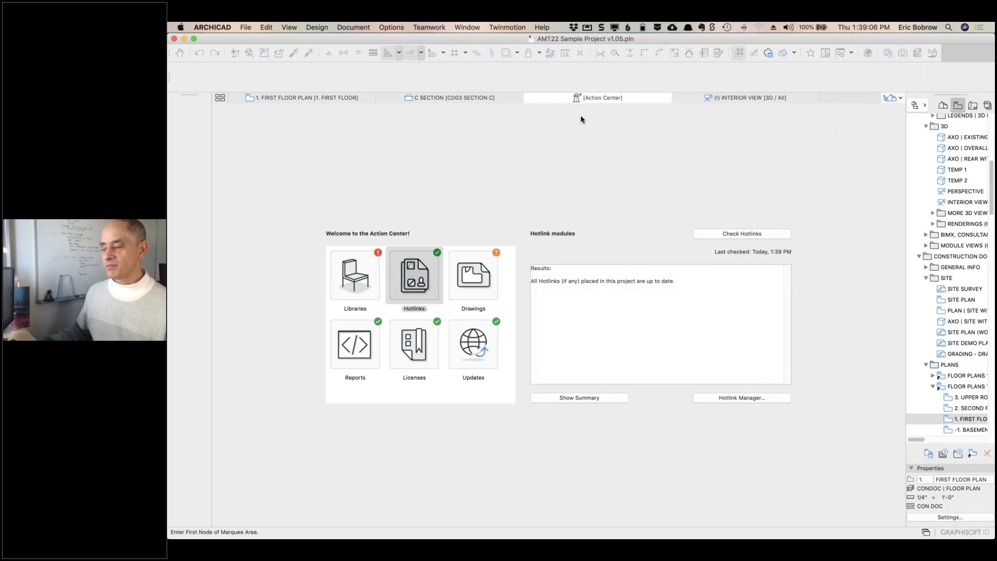
- Load the interior 3D view from the overview of open tabs, and switch to the C Section
{"action": "left_click", "coordinate": [220, 98]}
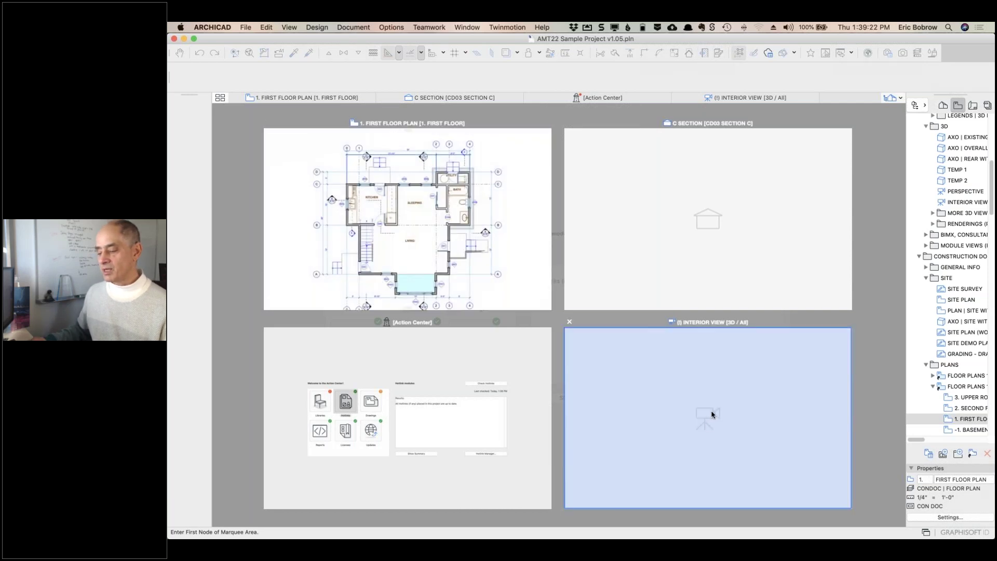
{"action": "left_click", "coordinate": [711, 414]}
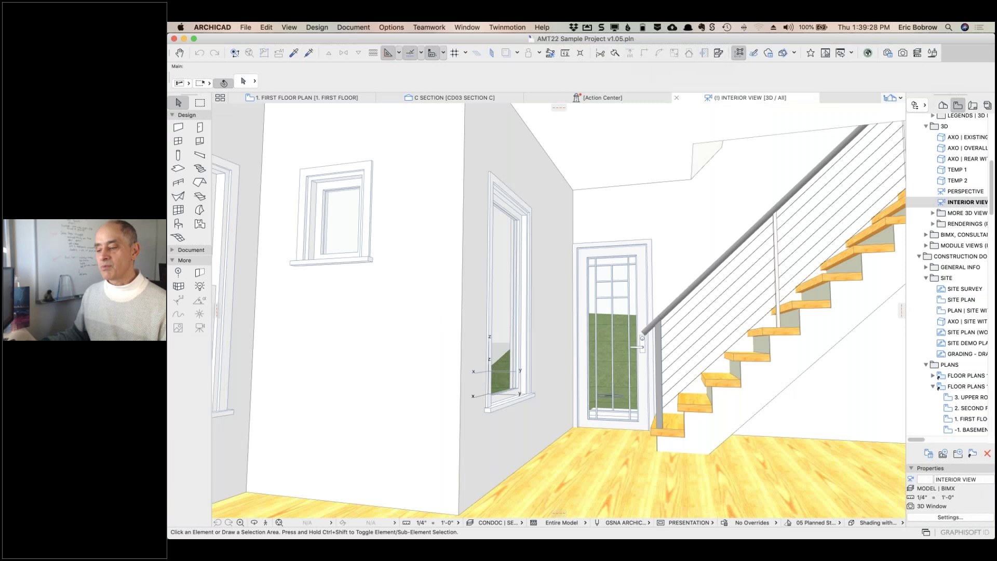
{"action": "left_click", "coordinate": [427, 98]}
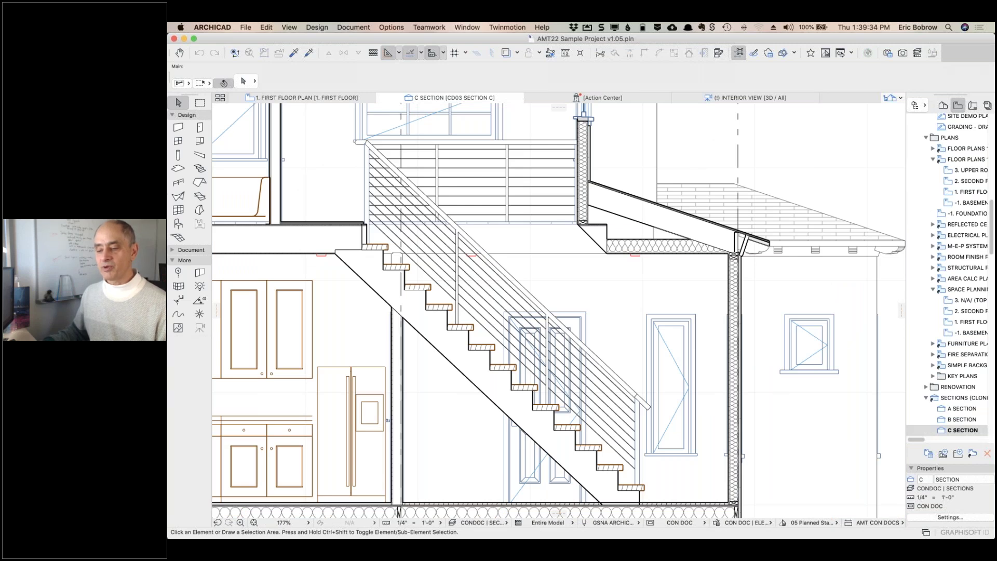
- Show the overview of all open tabs and move the highlight through the thumbnails back to the C Section
{"action": "key", "text": "super+shift+backslash"}
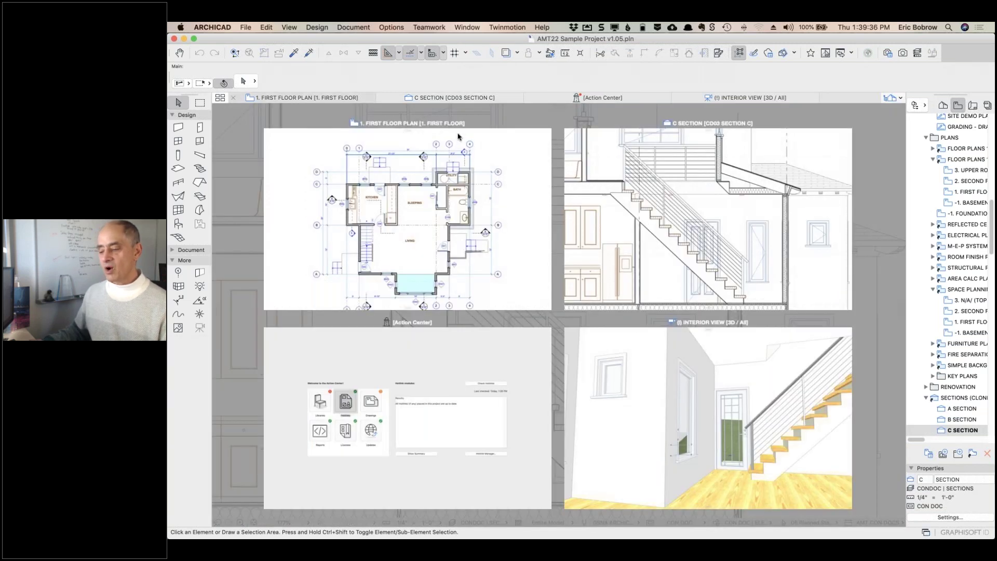
{"action": "key", "text": "Right"}
{"action": "key", "text": "Down"}
{"action": "key", "text": "Up"}
{"action": "key", "text": "Left"}
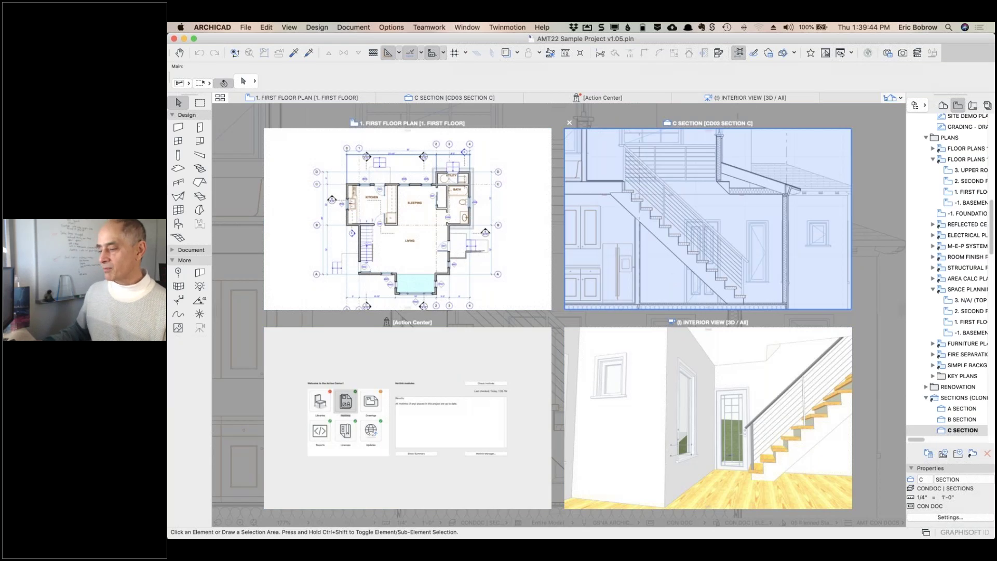
- Open the A.01 Title Sheet layout from the small project set, and display it in the overview of open tabs
{"action": "left_click", "coordinate": [972, 106]}
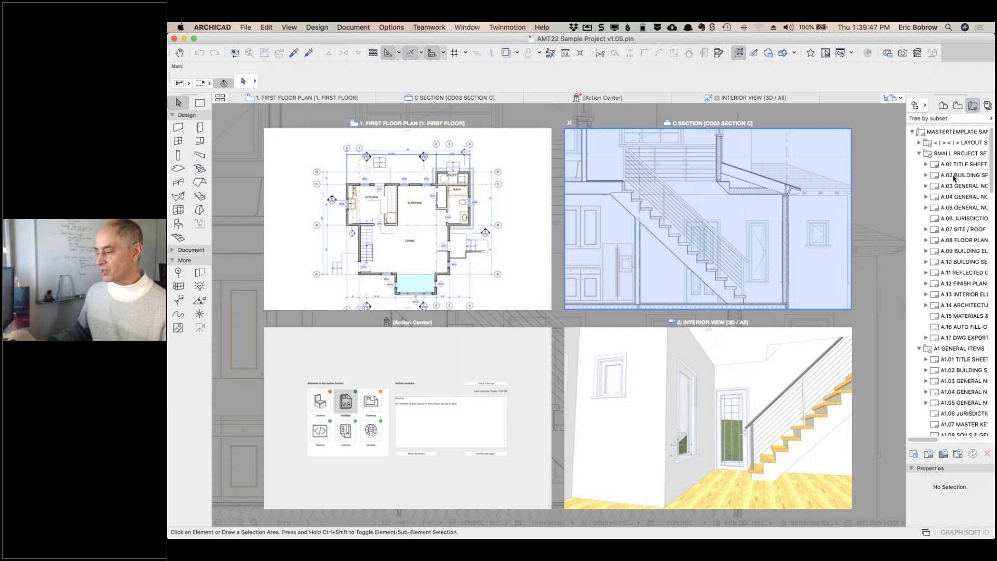
{"action": "left_click", "coordinate": [936, 166]}
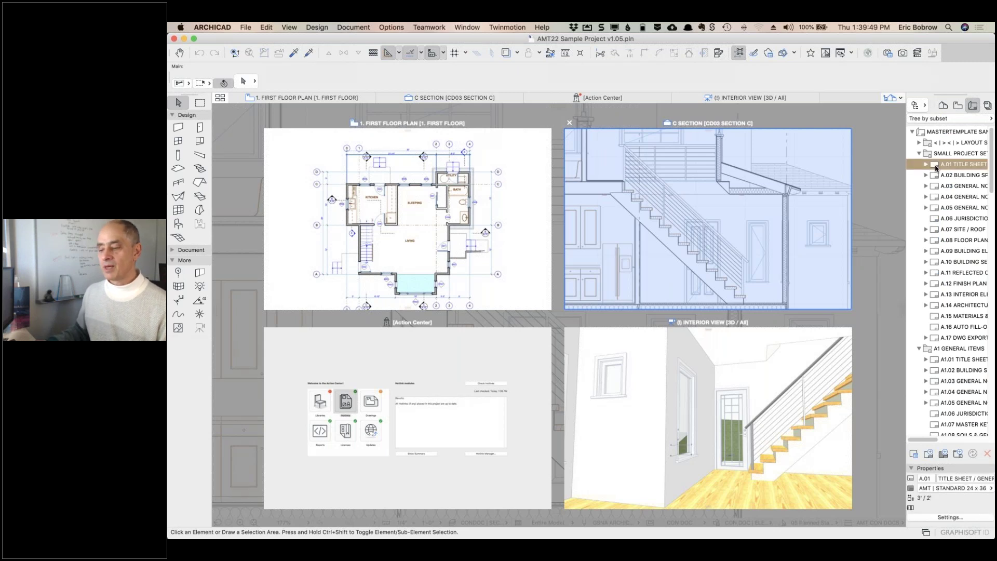
{"action": "double_click", "coordinate": [936, 166]}
{"action": "mouse_move", "coordinate": [710, 112]}
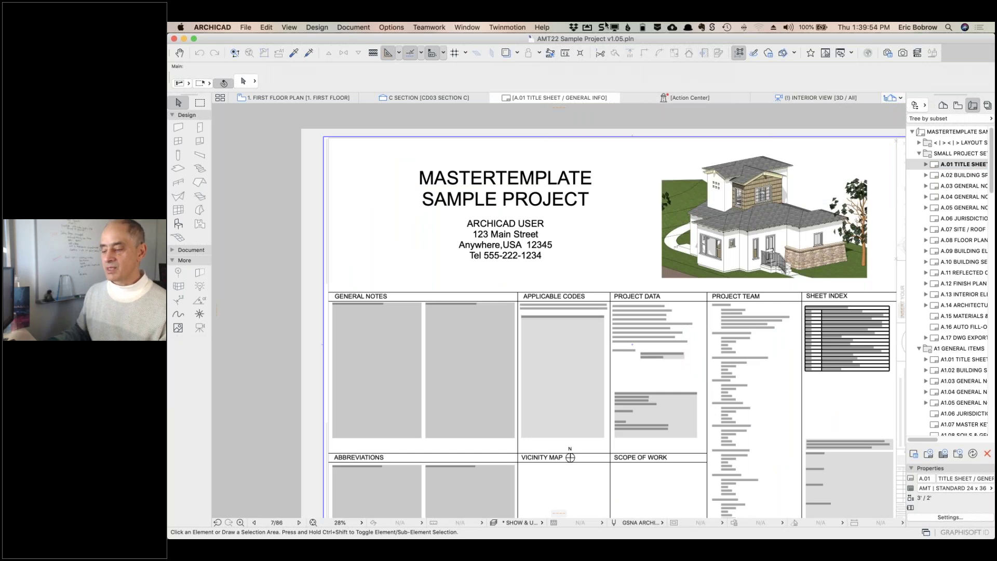
{"action": "left_click", "coordinate": [220, 98]}
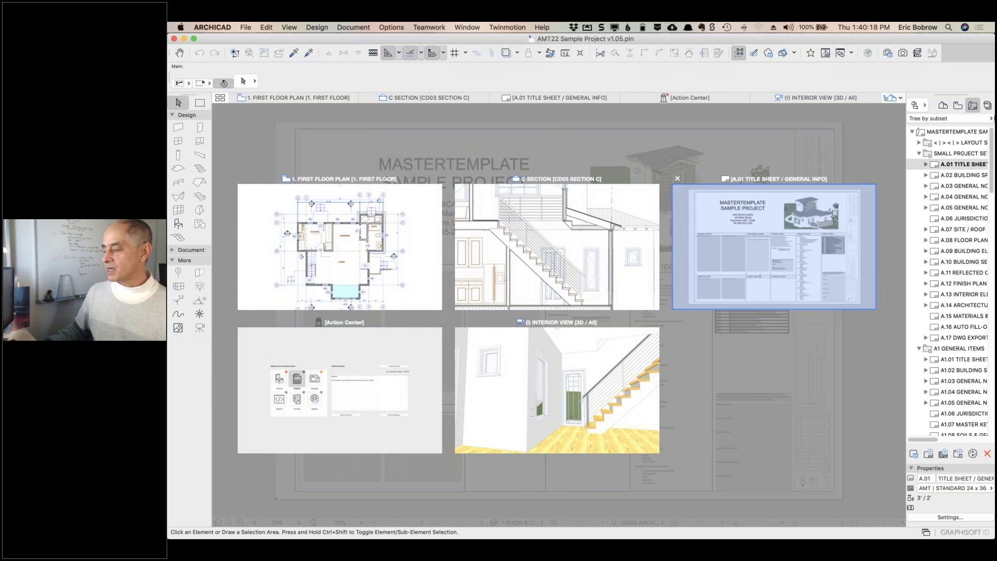
- Return the Navigator to the saved views, widen it, and open the AXO | OVERALL 3D view
{"action": "left_click", "coordinate": [957, 105]}
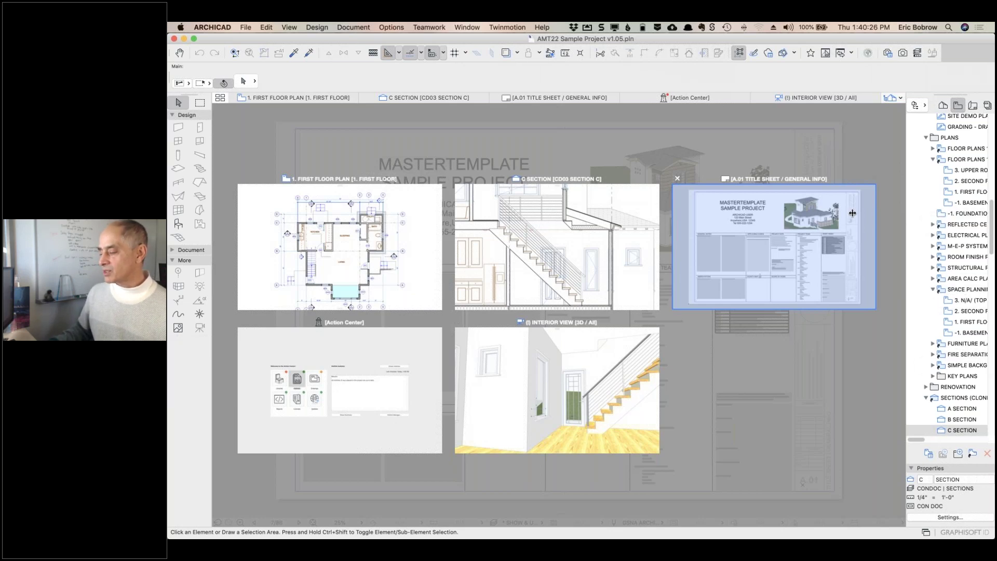
{"action": "left_click_drag", "start_coordinate": [906, 213], "coordinate": [850, 212]}
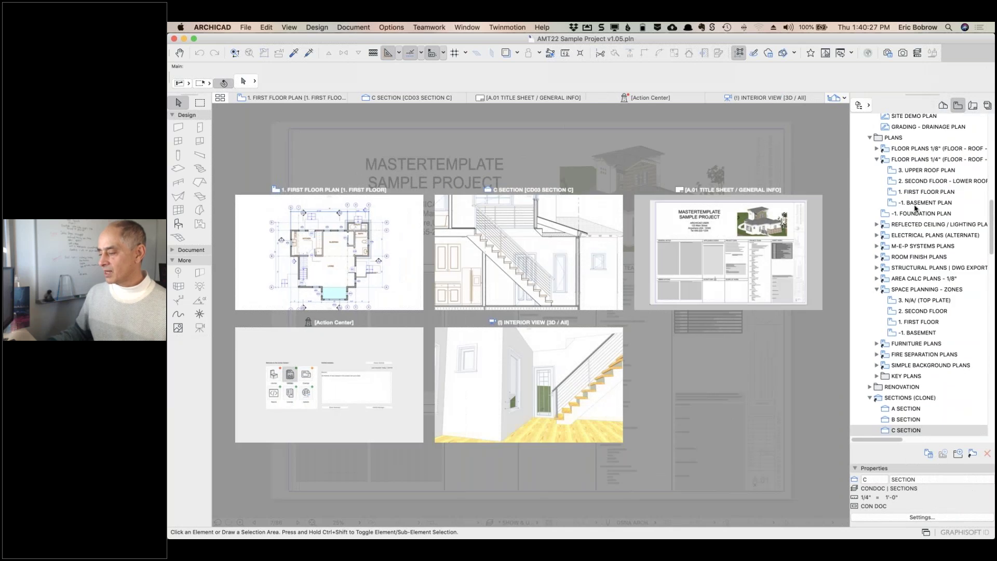
{"action": "scroll", "coordinate": [939, 173], "scroll_direction": "up", "scroll_amount": 3}
{"action": "scroll", "coordinate": [938, 173], "scroll_direction": "down", "scroll_amount": 10}
{"action": "scroll", "coordinate": [939, 174], "scroll_direction": "up", "scroll_amount": 7}
{"action": "scroll", "coordinate": [939, 173], "scroll_direction": "up", "scroll_amount": 15}
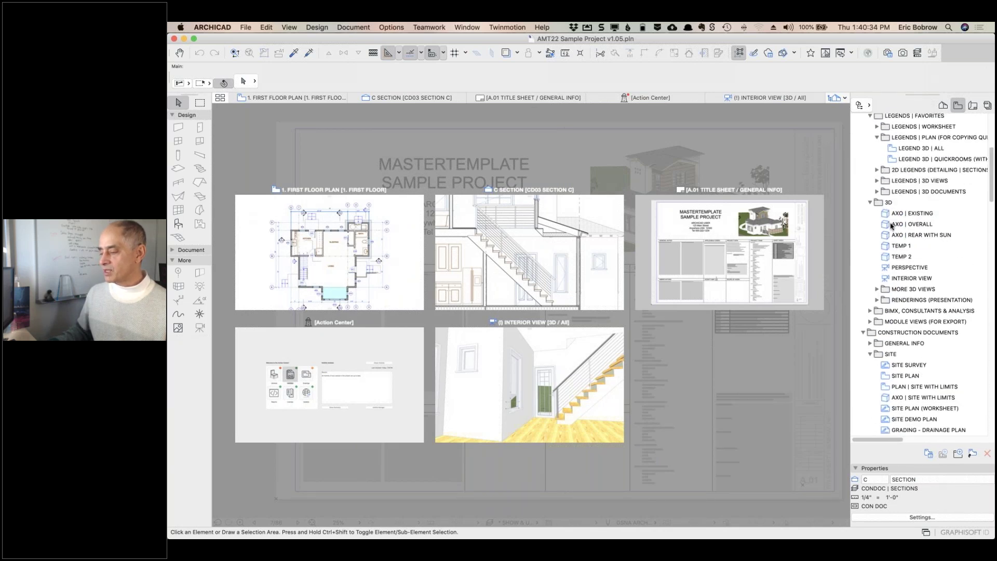
{"action": "double_click", "coordinate": [887, 225]}
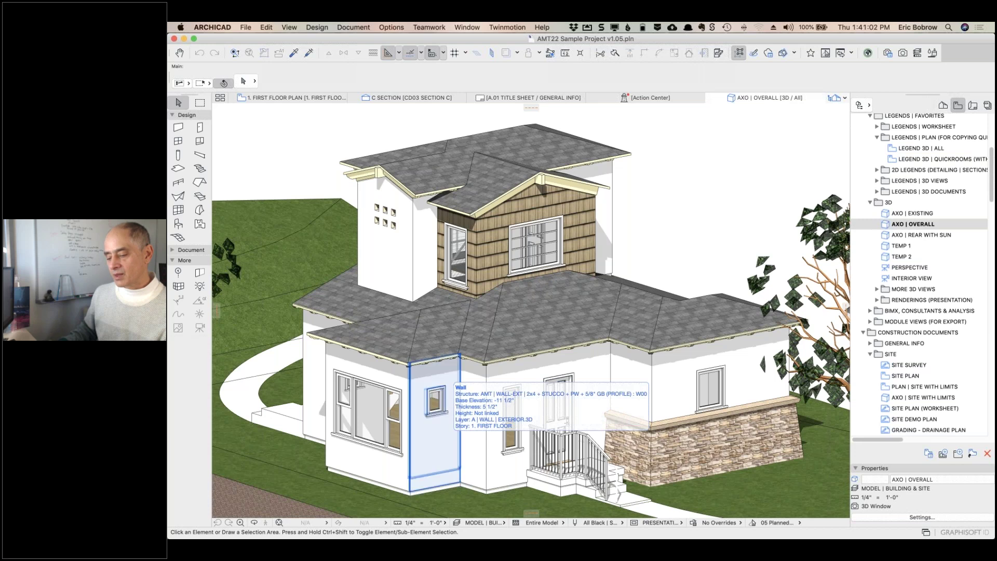
- Try overriding the exterior surface of the front wall around the small window with Brick - English Bond, and undo it
{"action": "left_click", "coordinate": [445, 445]}
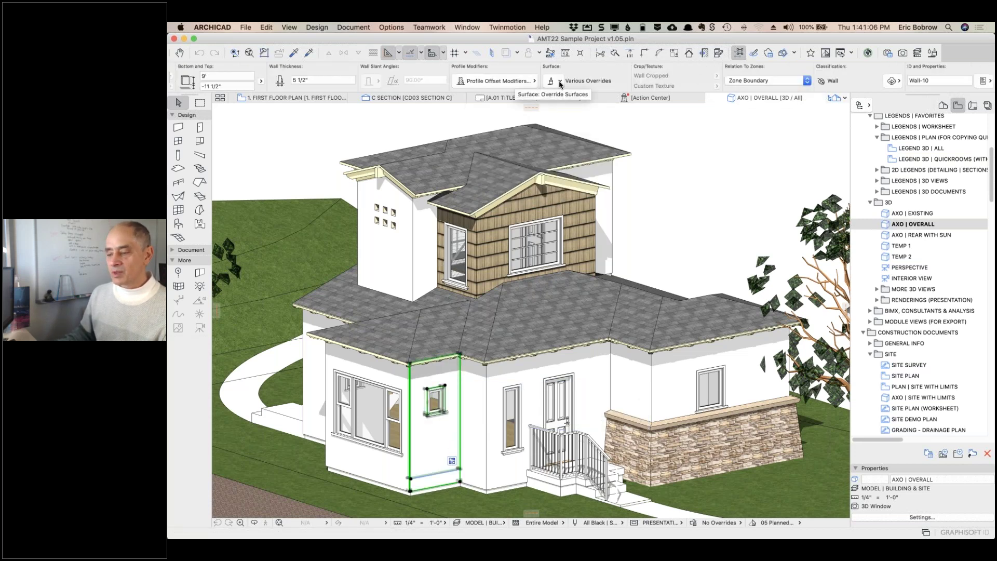
{"action": "left_click", "coordinate": [560, 81]}
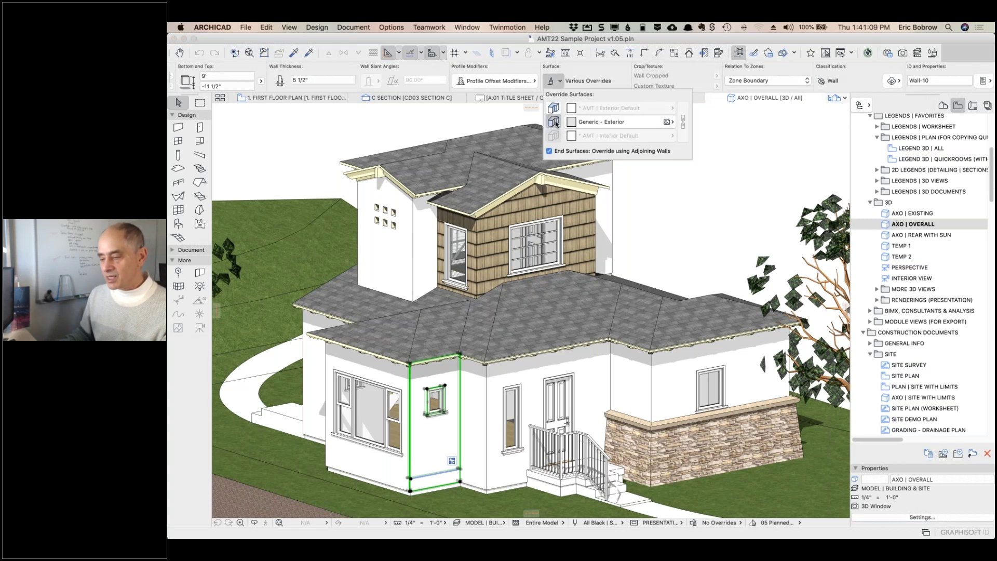
{"action": "left_click", "coordinate": [670, 122]}
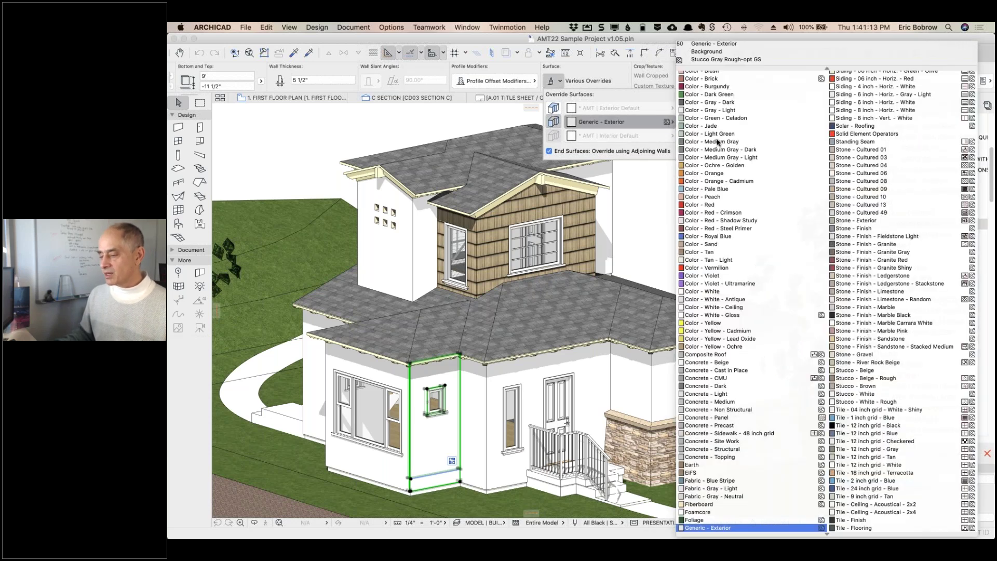
{"action": "scroll", "coordinate": [718, 142], "scroll_direction": "up", "scroll_amount": 5}
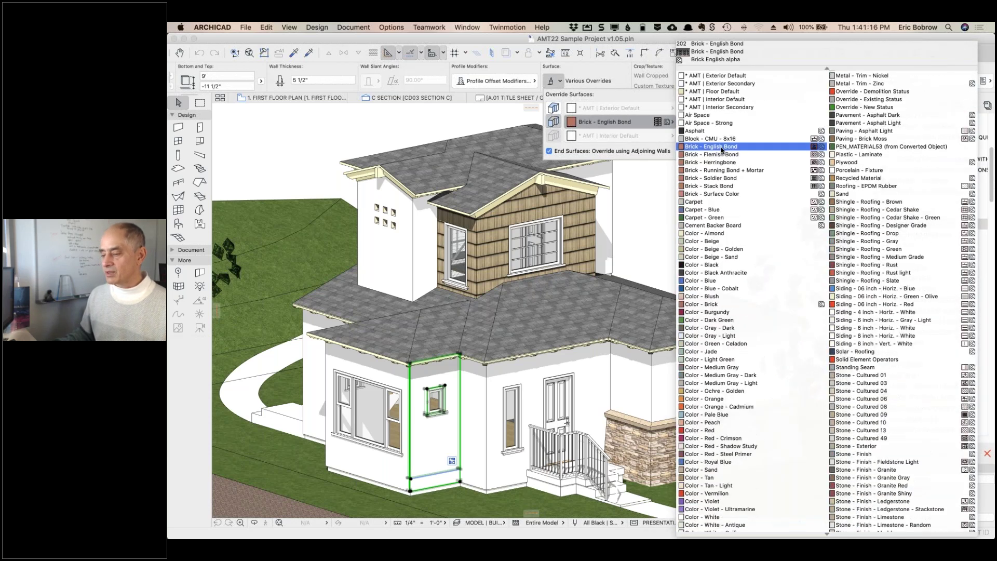
{"action": "left_click", "coordinate": [721, 147]}
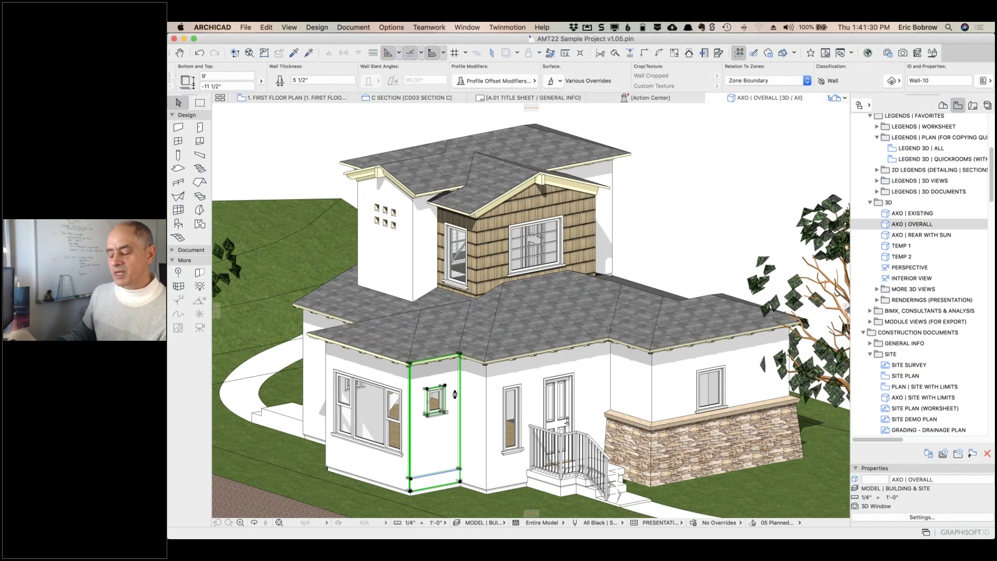
{"action": "key", "text": "super+z"}
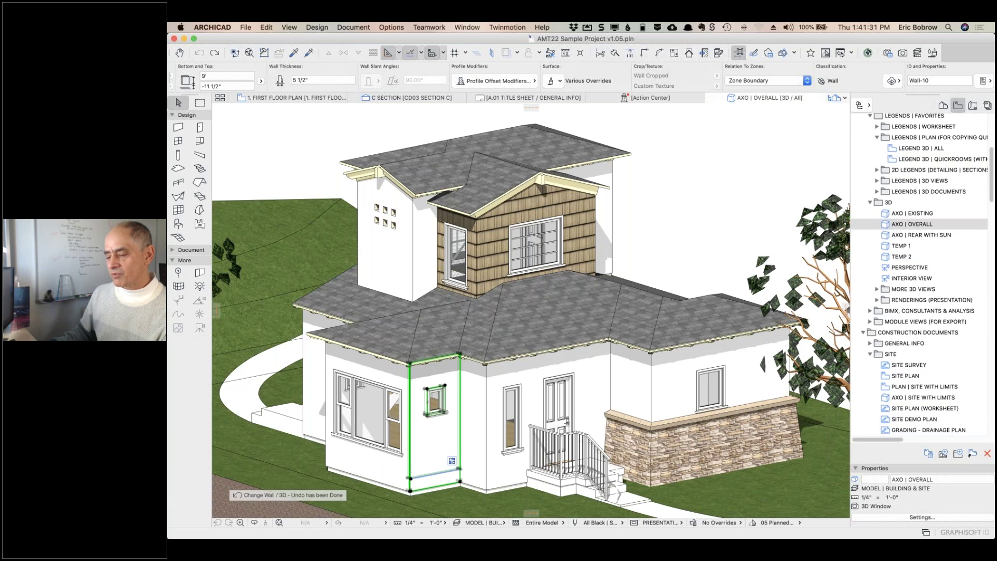
{"action": "left_click", "coordinate": [653, 202]}
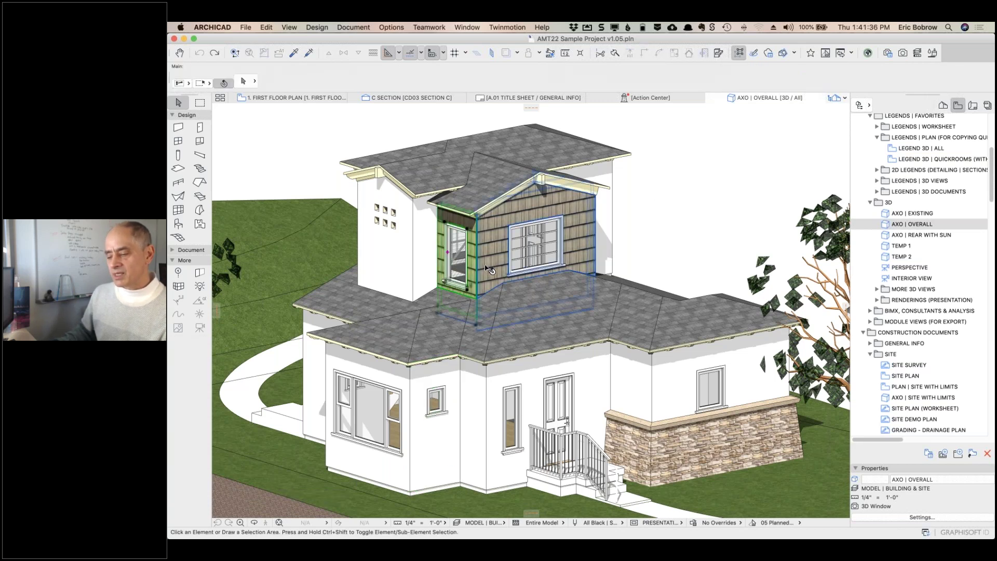
{"action": "left_click", "coordinate": [488, 269]}
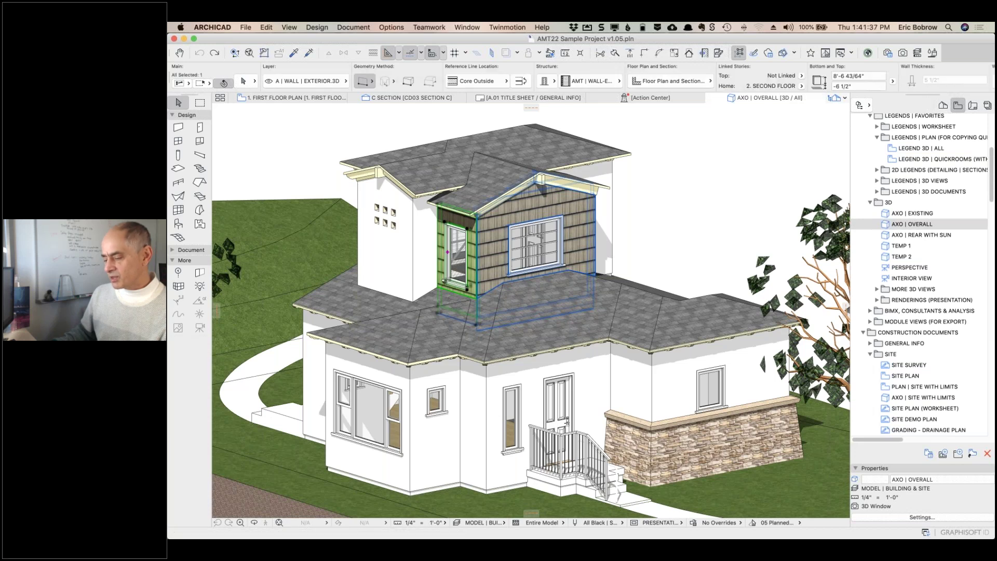
{"action": "left_click", "coordinate": [644, 212]}
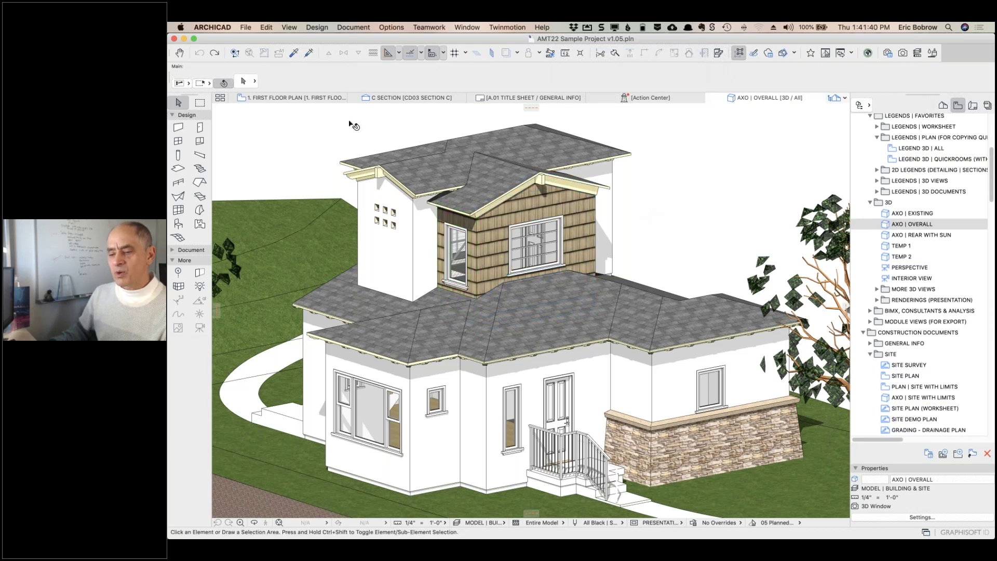
- Start a rectangular wall on the lawn in front of the house, with Masonry - Non Structural as its basic building material
{"action": "left_click", "coordinate": [178, 128]}
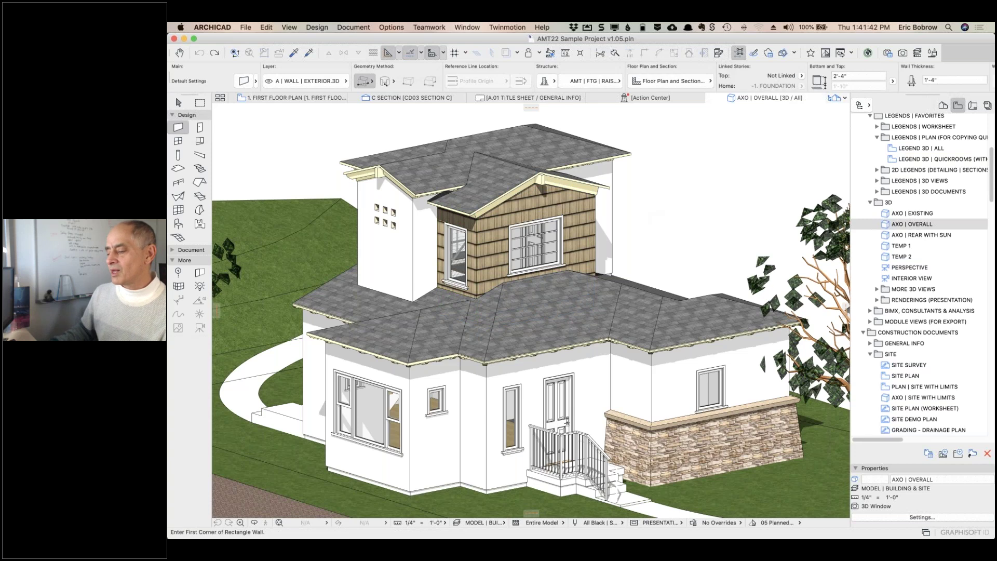
{"action": "scroll", "coordinate": [608, 163], "scroll_direction": "down", "scroll_amount": 5}
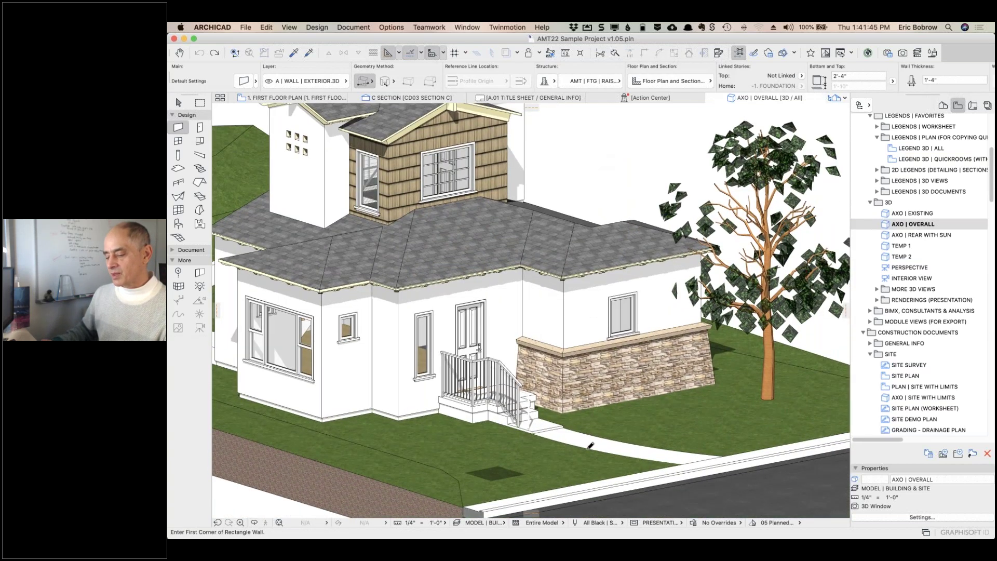
{"action": "left_click", "coordinate": [487, 423]}
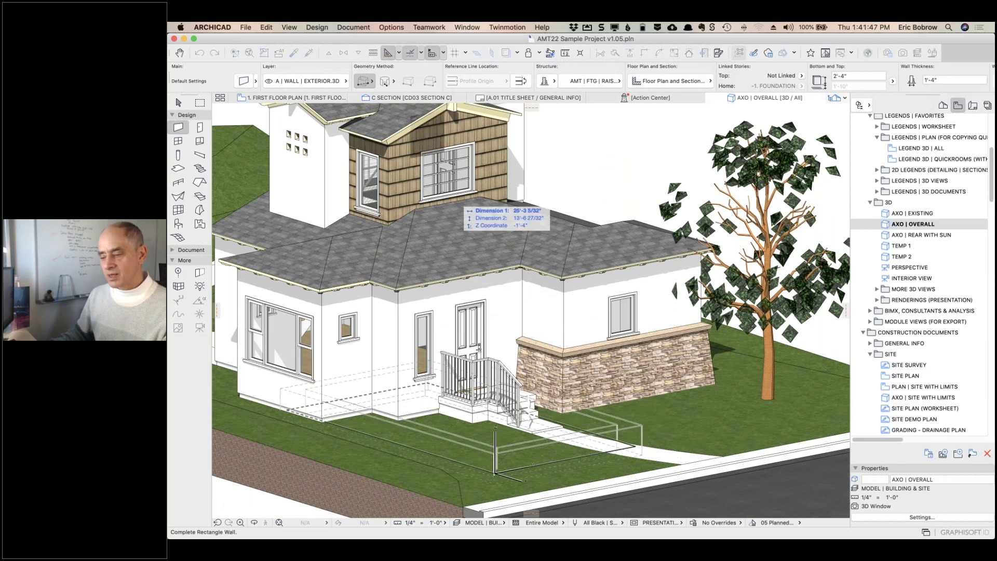
{"action": "left_click", "coordinate": [553, 82]}
{"action": "left_click", "coordinate": [564, 82]}
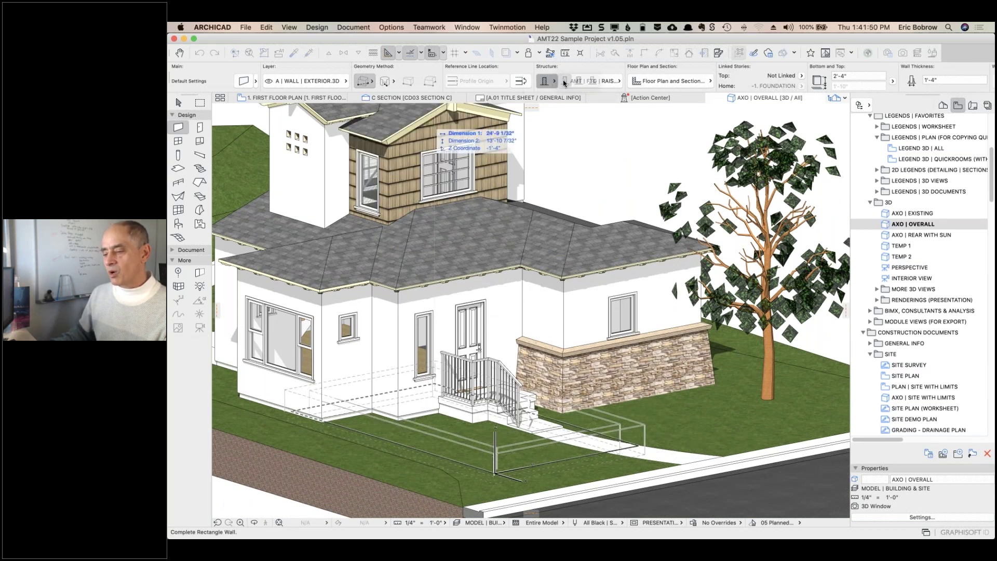
{"action": "left_click", "coordinate": [612, 82]}
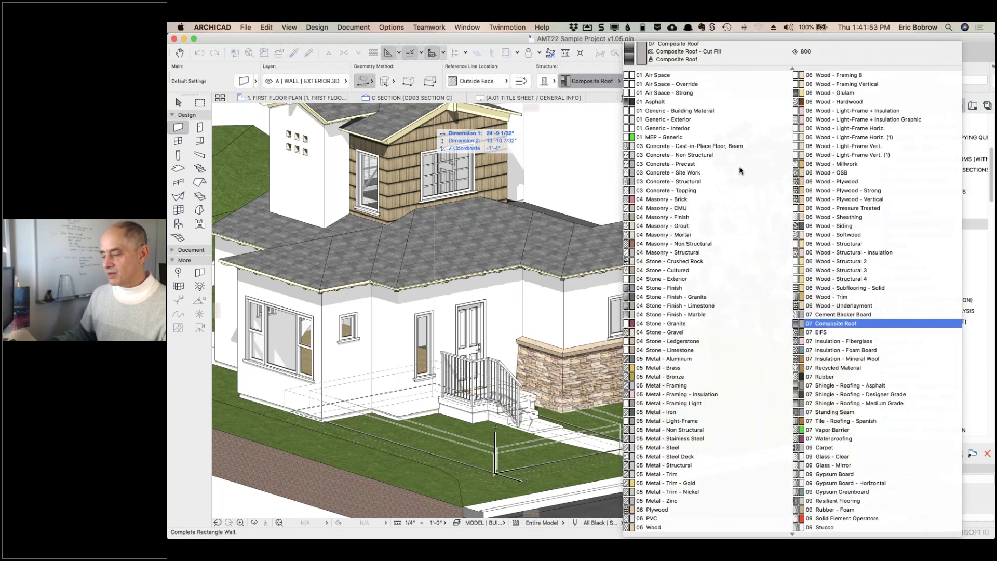
{"action": "left_click", "coordinate": [695, 244]}
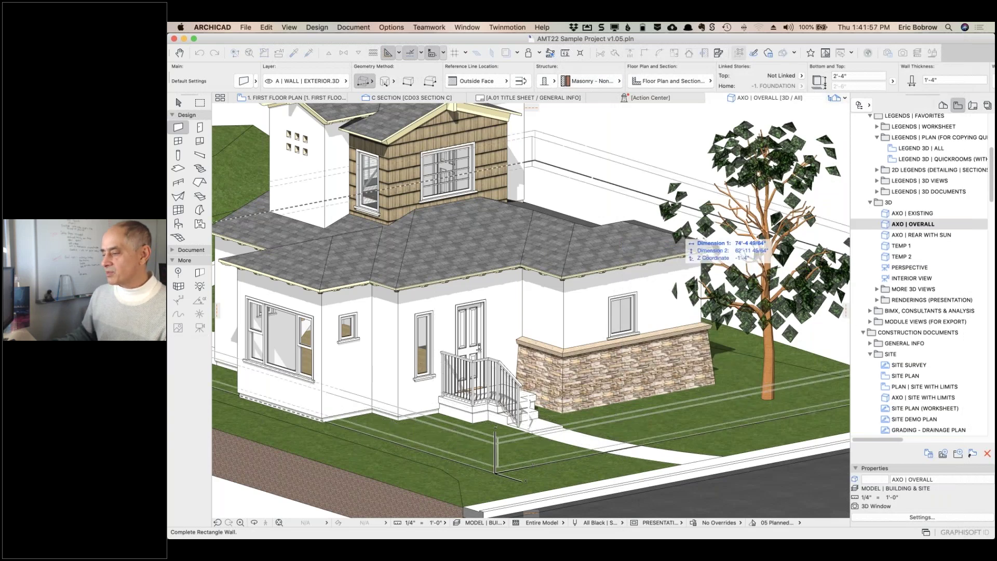
- Complete the wall on the front lawn as a single straight segment, 10' high and 1' thick, ending near the road
{"action": "left_click", "coordinate": [846, 76]}
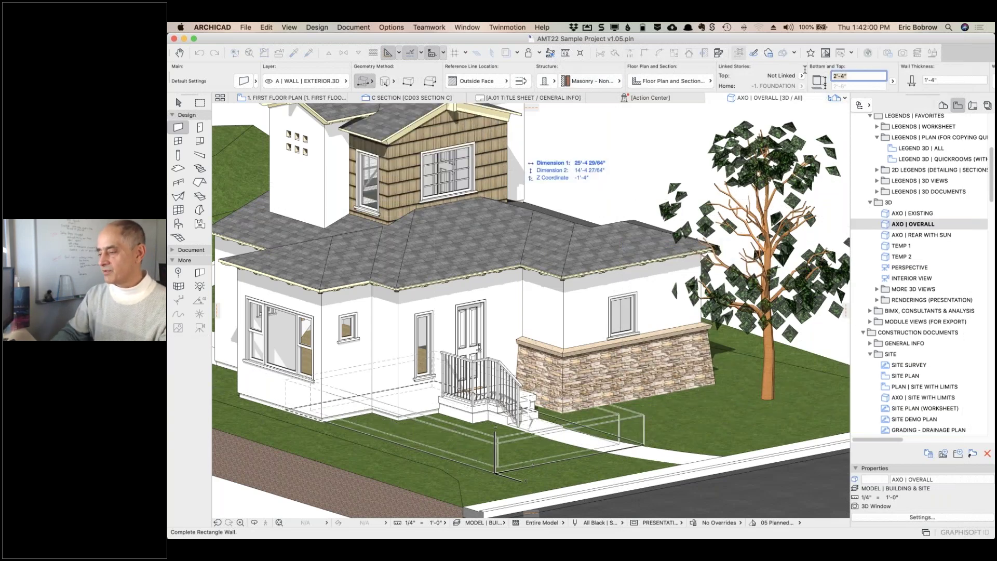
{"action": "type", "text": "10'"}
{"action": "key", "text": "Tab"}
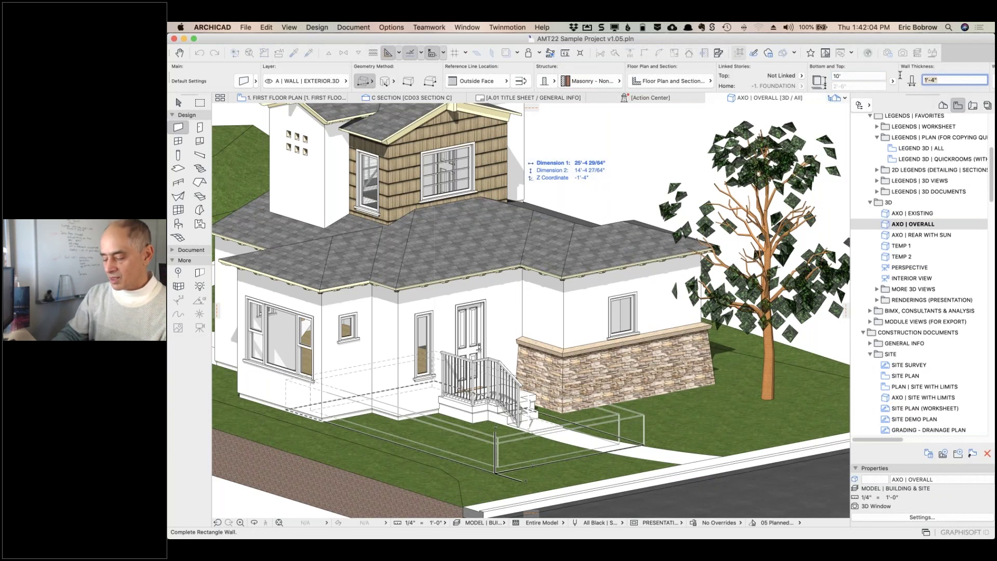
{"action": "type", "text": "1'"}
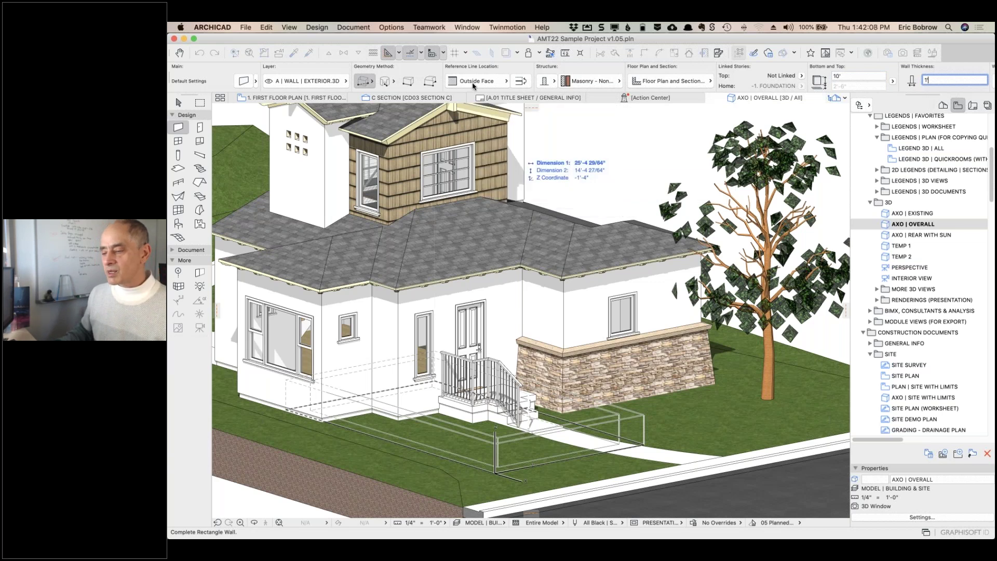
{"action": "left_click", "coordinate": [363, 82]}
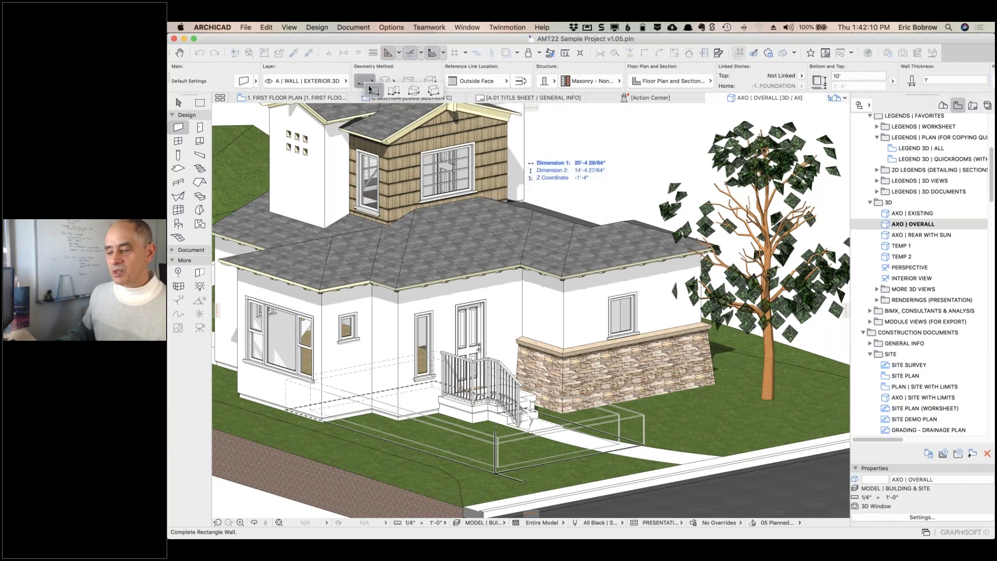
{"action": "left_click", "coordinate": [373, 91]}
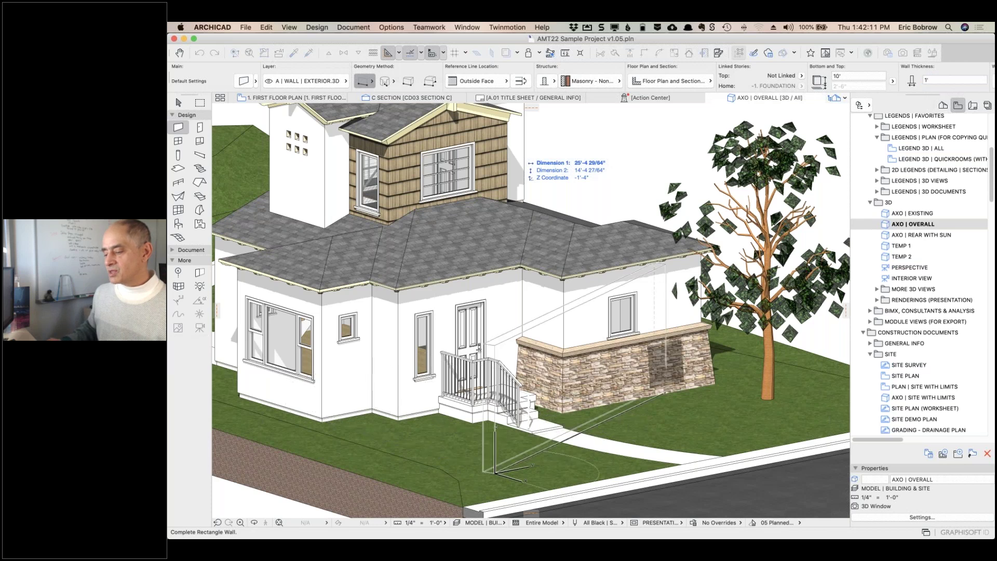
{"action": "left_click", "coordinate": [705, 435]}
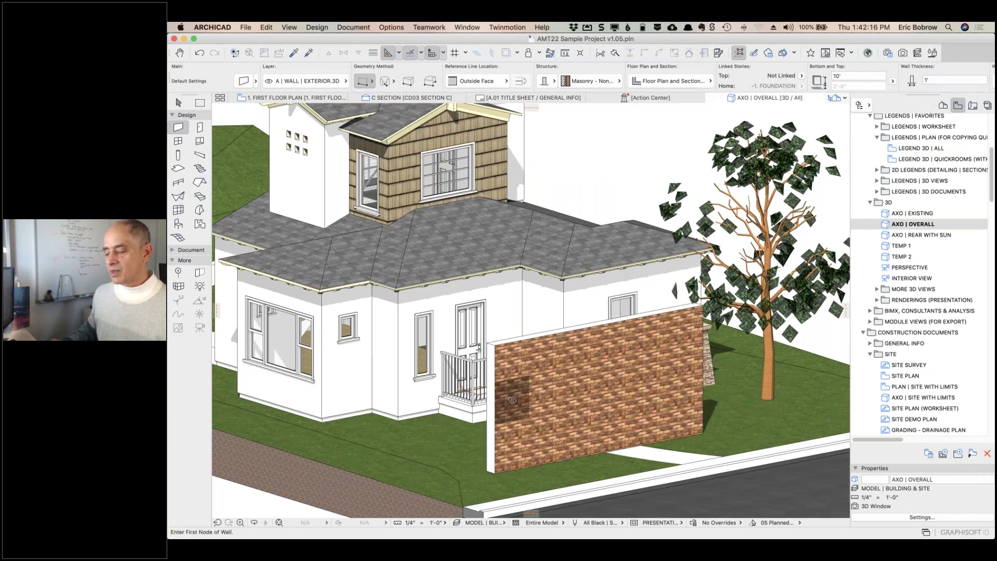
- Compare the new wall's brick texture up close with the brick walls in the untitled project's 3D view
{"action": "scroll", "coordinate": [512, 400], "scroll_direction": "up", "scroll_amount": 10}
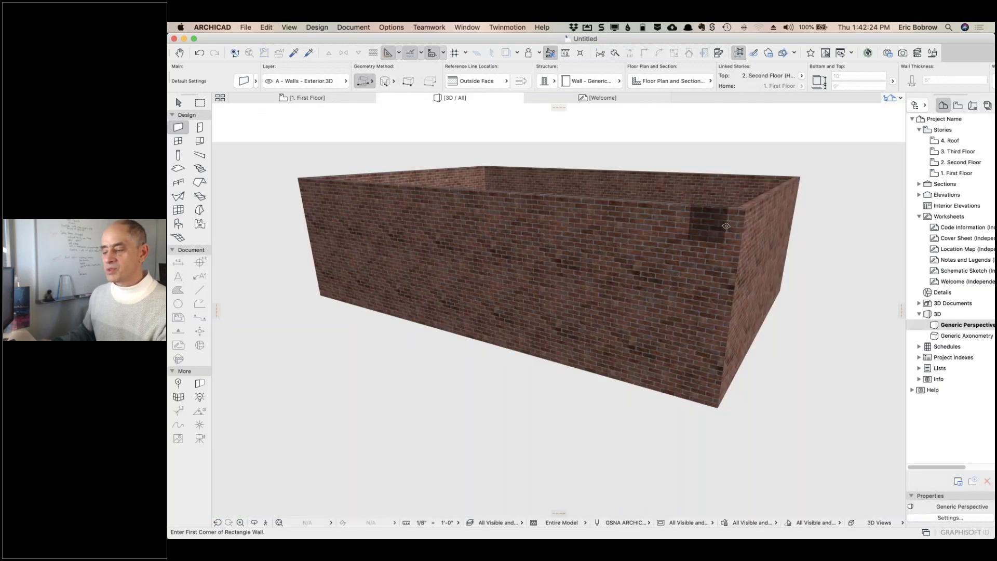
{"action": "scroll", "coordinate": [714, 249], "scroll_direction": "up", "scroll_amount": 5}
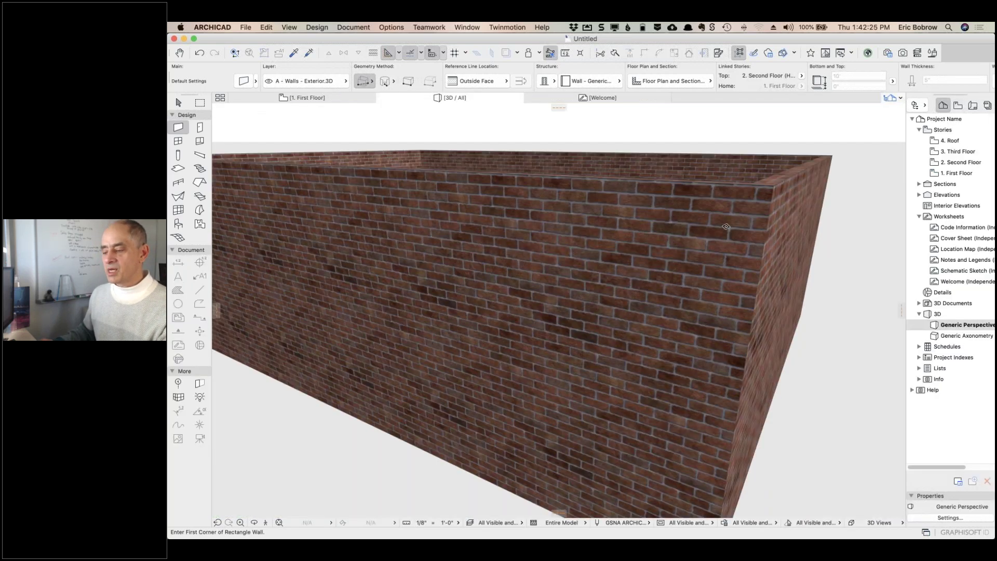
{"action": "scroll", "coordinate": [714, 249], "scroll_direction": "up", "scroll_amount": 4}
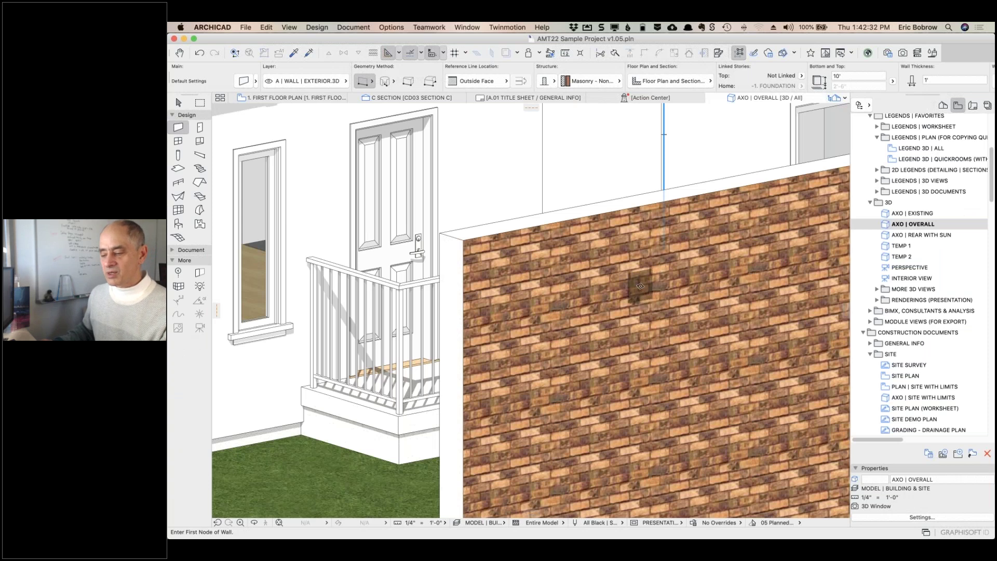
- Override the new lawn wall's exterior surface in the sample project with Brick - Flemish Bond
{"action": "left_click", "coordinate": [653, 288]}
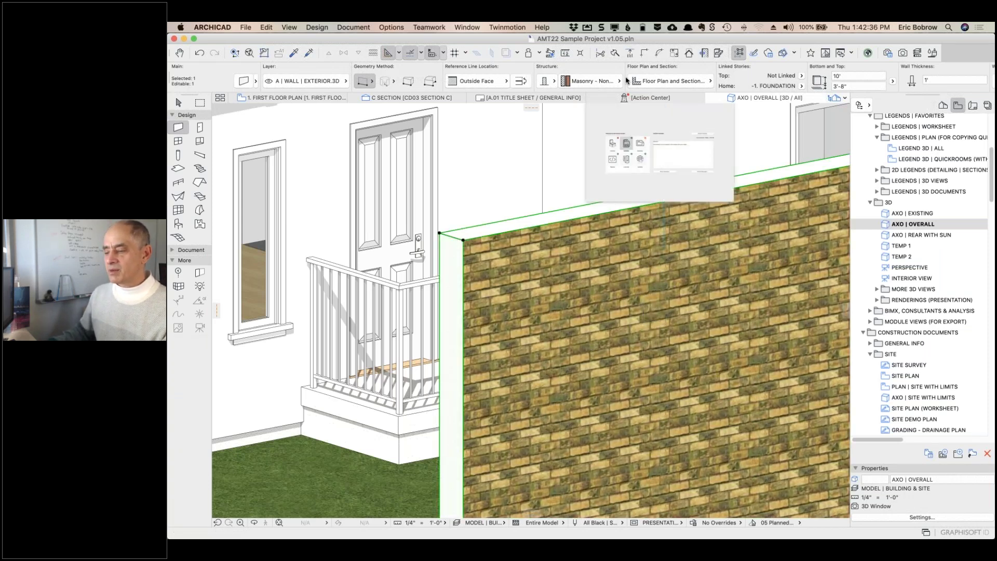
{"action": "scroll", "coordinate": [727, 82], "scroll_direction": "right", "scroll_amount": 10}
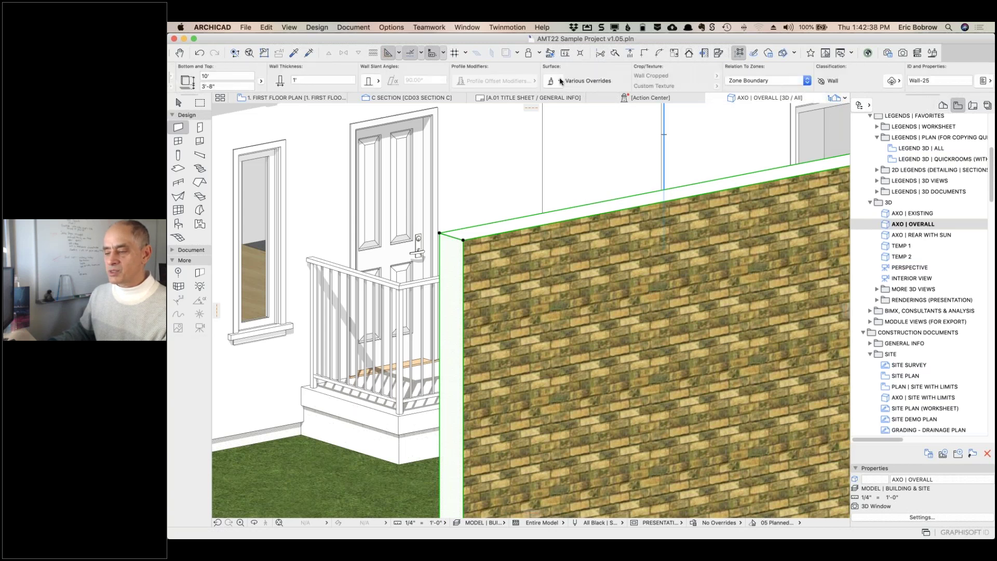
{"action": "left_click", "coordinate": [560, 81]}
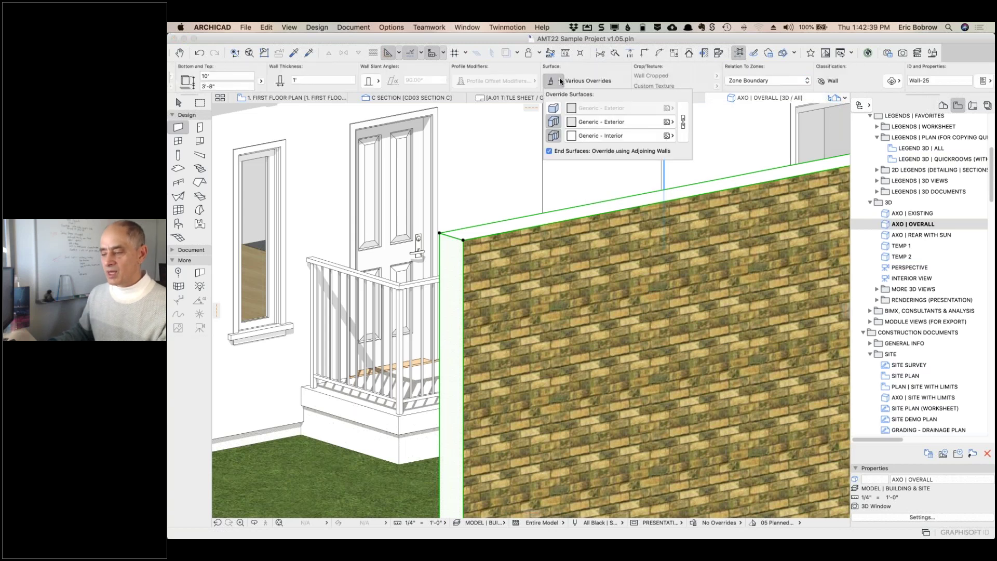
{"action": "left_click", "coordinate": [554, 108]}
{"action": "left_click", "coordinate": [667, 108]}
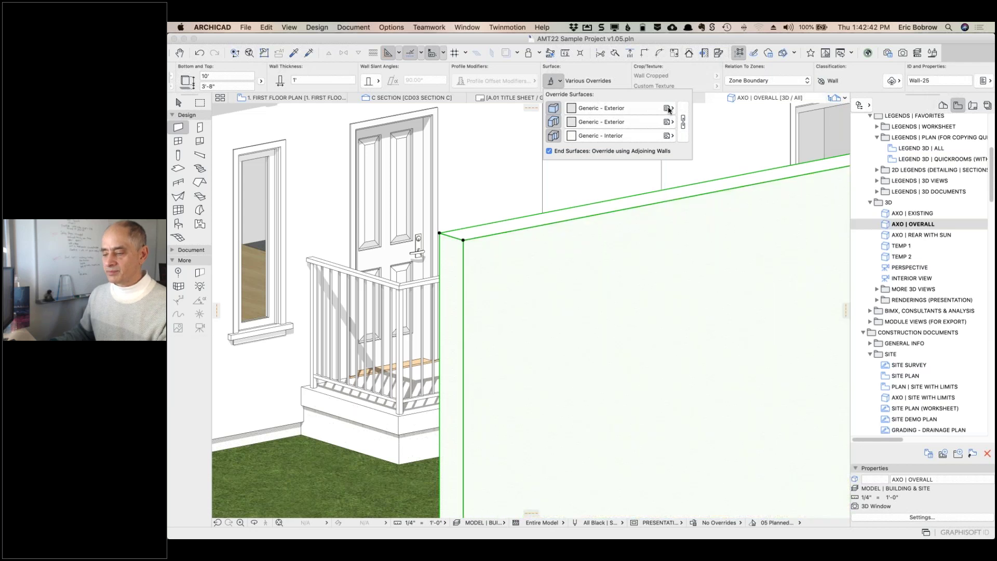
{"action": "scroll", "coordinate": [748, 136], "scroll_direction": "up", "scroll_amount": 10}
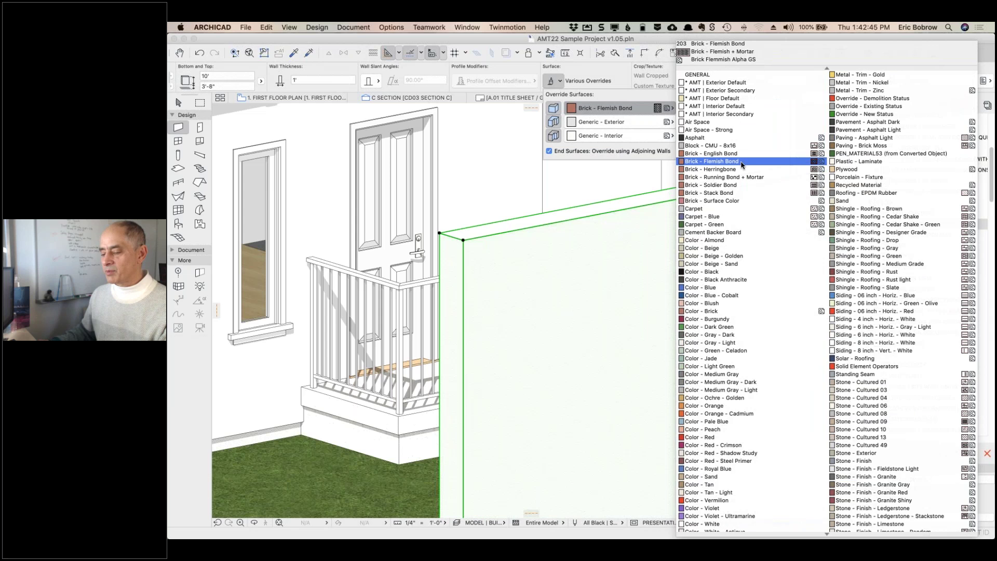
{"action": "left_click", "coordinate": [741, 163]}
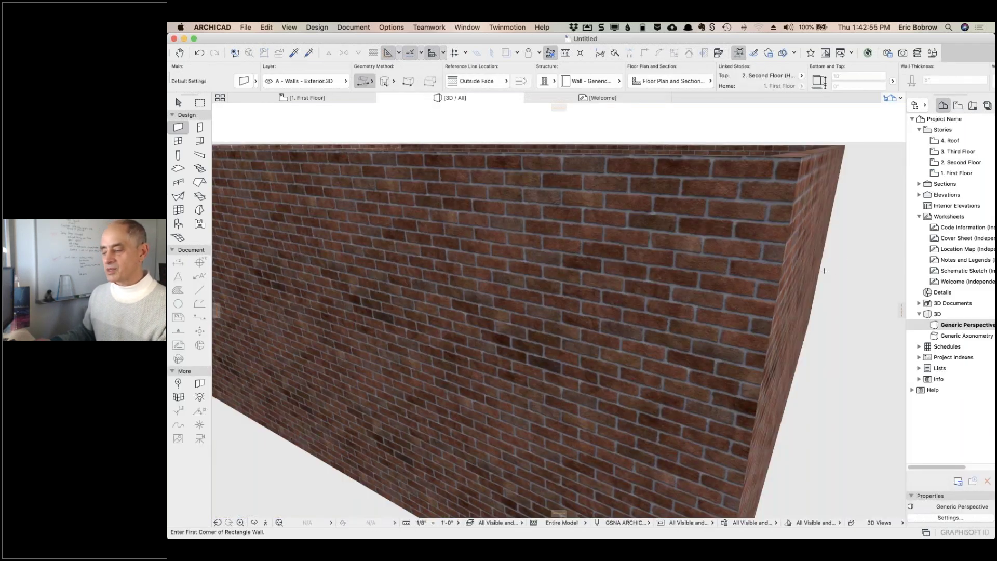
- Examine the brick texture around the corner of the untitled project's walls in 3D
{"action": "middle_click_drag", "start_coordinate": [843, 269], "coordinate": [545, 251], "text": "shift"}
{"action": "middle_click_drag", "start_coordinate": [762, 297], "coordinate": [298, 423], "text": "shift"}
{"action": "right_click", "coordinate": [716, 291]}
{"action": "left_click", "coordinate": [677, 285]}
{"action": "middle_click_drag", "start_coordinate": [677, 285], "coordinate": [709, 285], "text": "shift"}
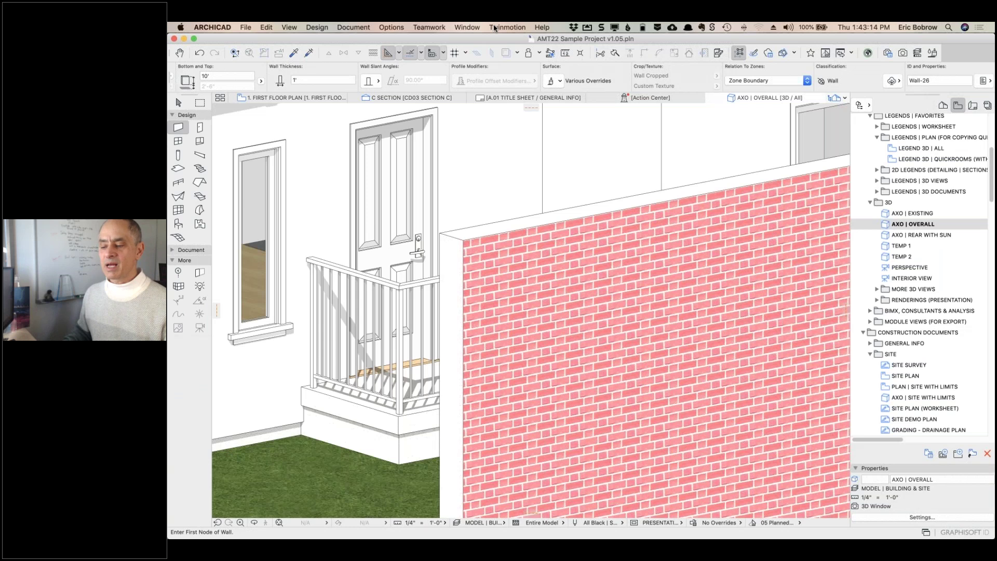
- Open the Attribute Manager in the sample project and go through its attribute types to the Surfaces list
{"action": "left_click", "coordinate": [394, 28]}
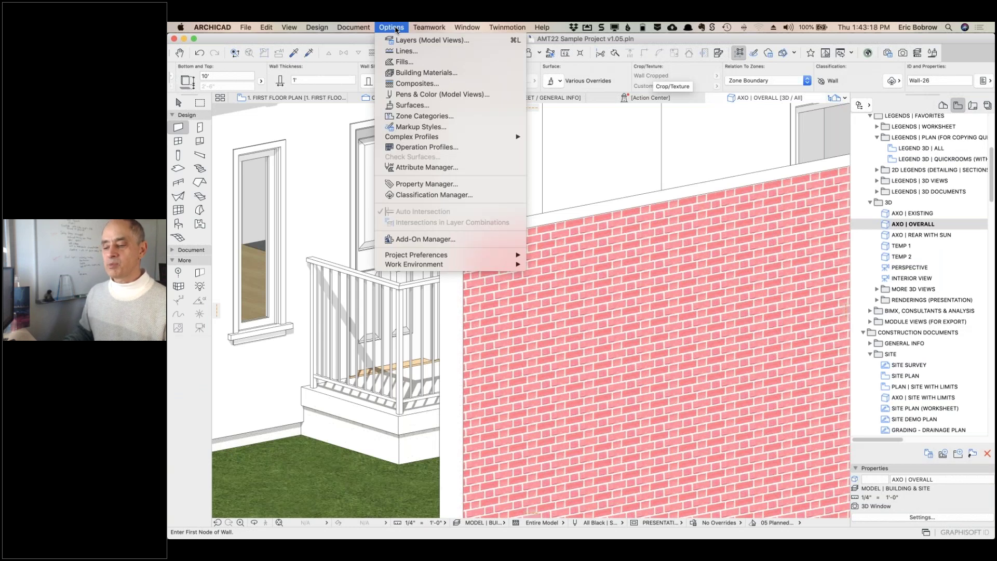
{"action": "left_click", "coordinate": [421, 169]}
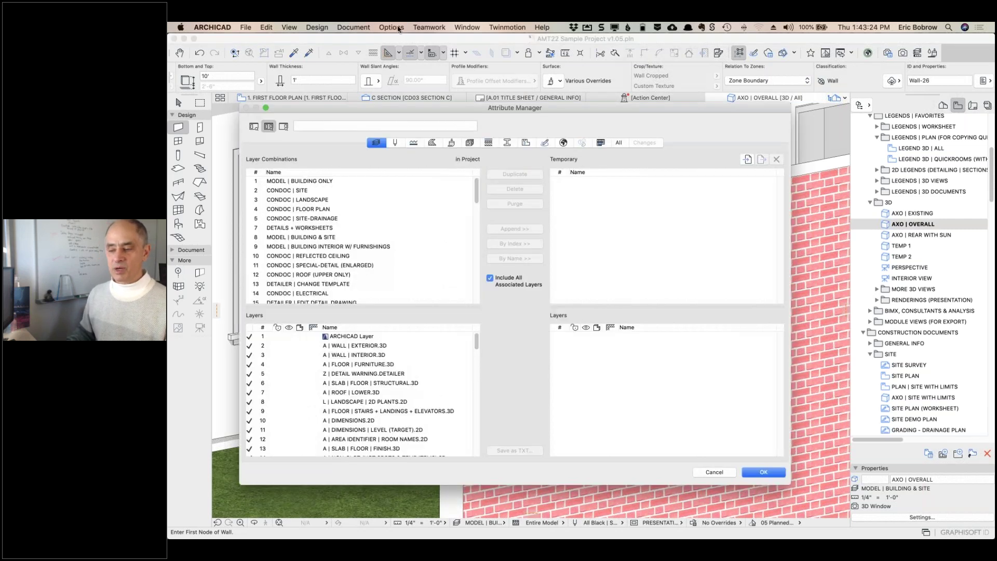
{"action": "left_click", "coordinate": [398, 28]}
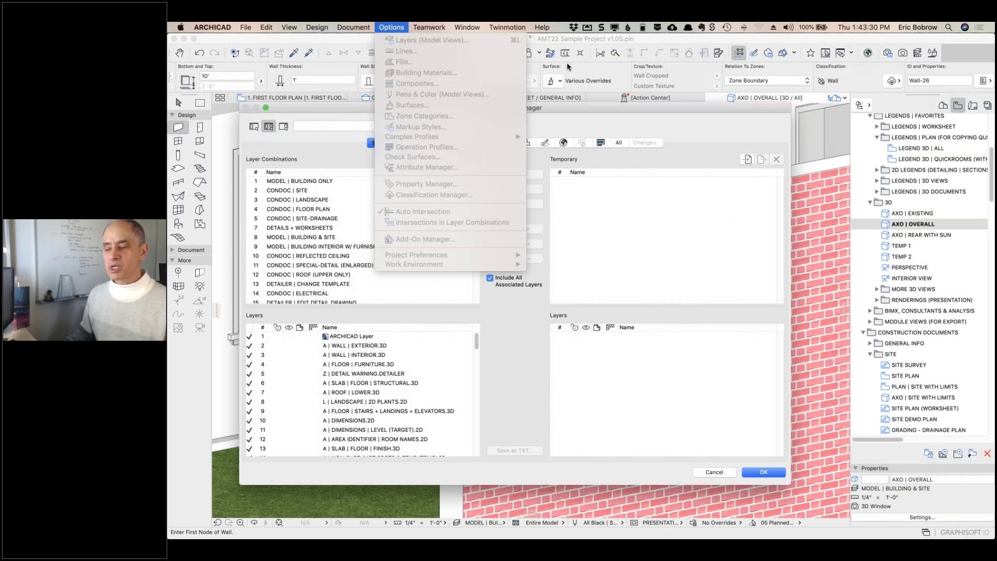
{"action": "left_click", "coordinate": [594, 110]}
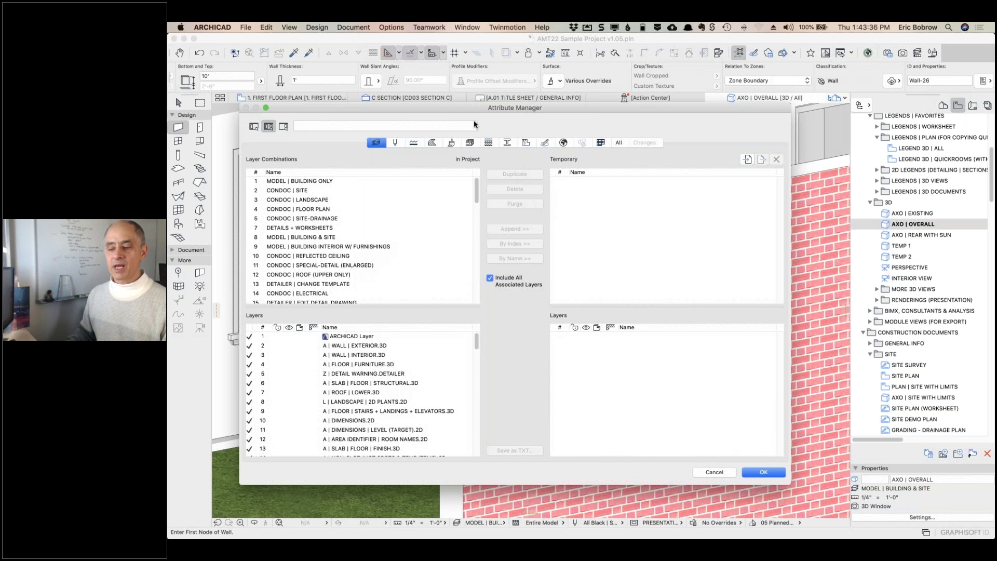
{"action": "left_click", "coordinate": [394, 144]}
{"action": "left_click", "coordinate": [413, 143]}
{"action": "left_click", "coordinate": [433, 143]}
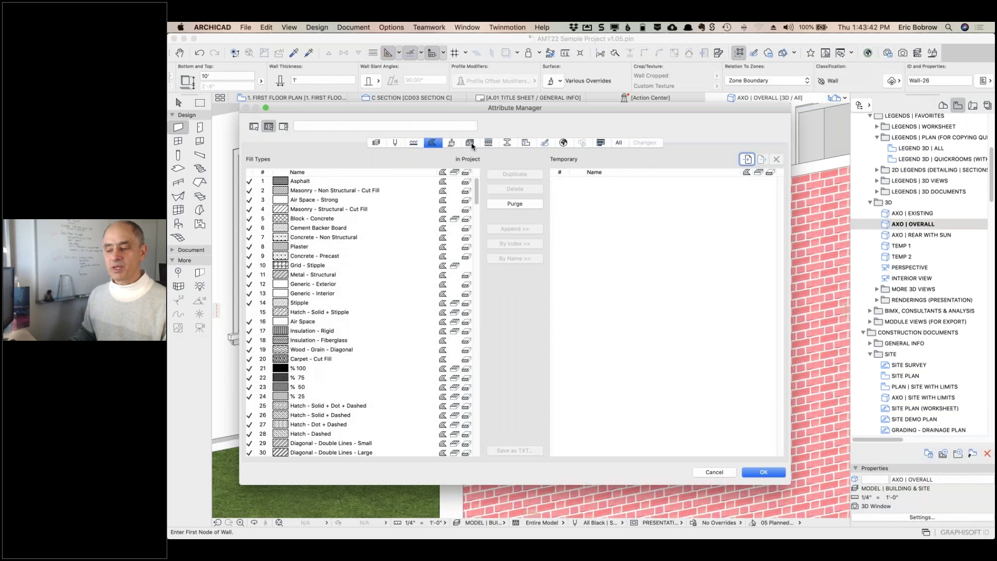
{"action": "left_click", "coordinate": [451, 143]}
- Check which texture is assigned to the project's Masonry - Non Structural surface
{"action": "left_click", "coordinate": [353, 183]}
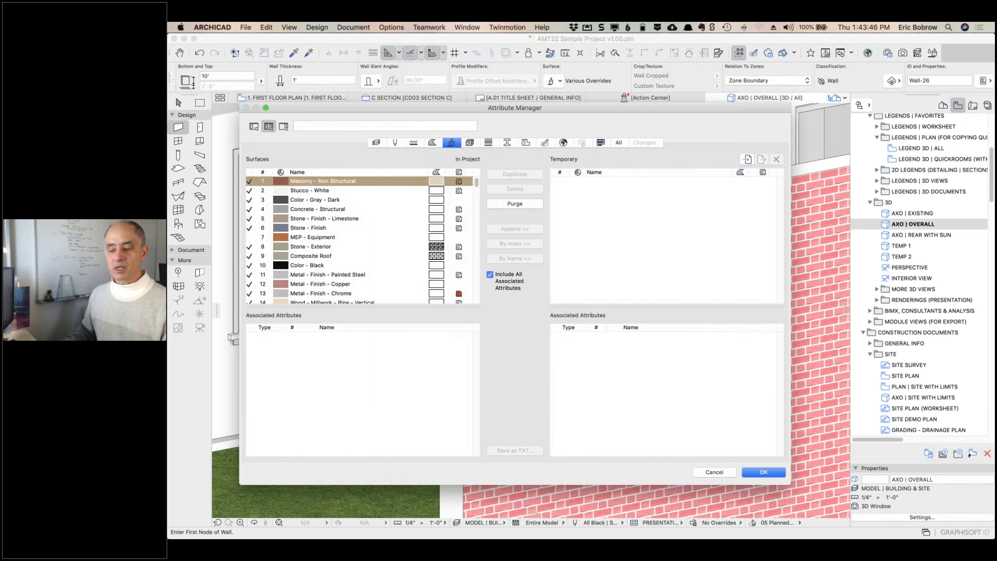
{"action": "left_click", "coordinate": [469, 182]}
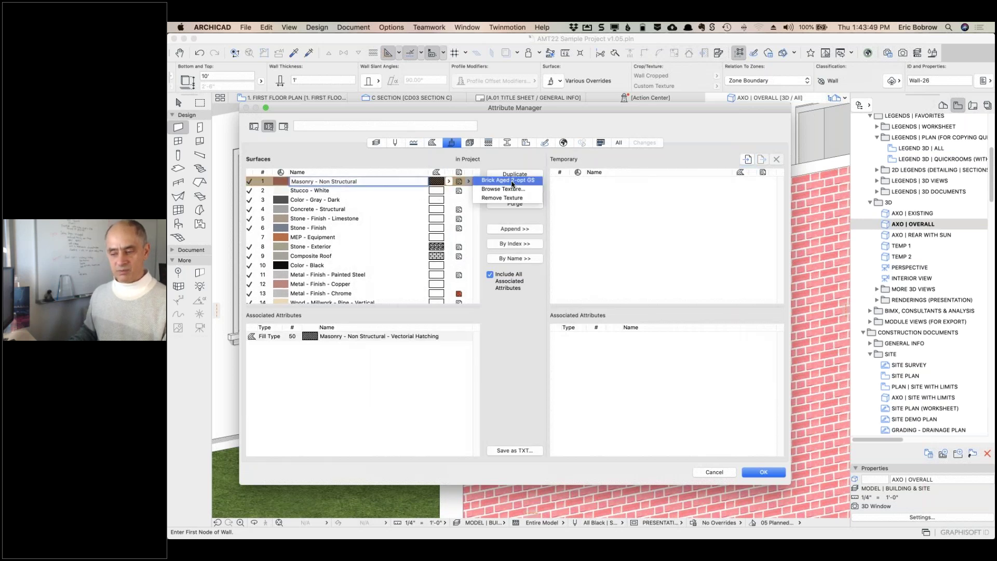
{"action": "left_click", "coordinate": [492, 154]}
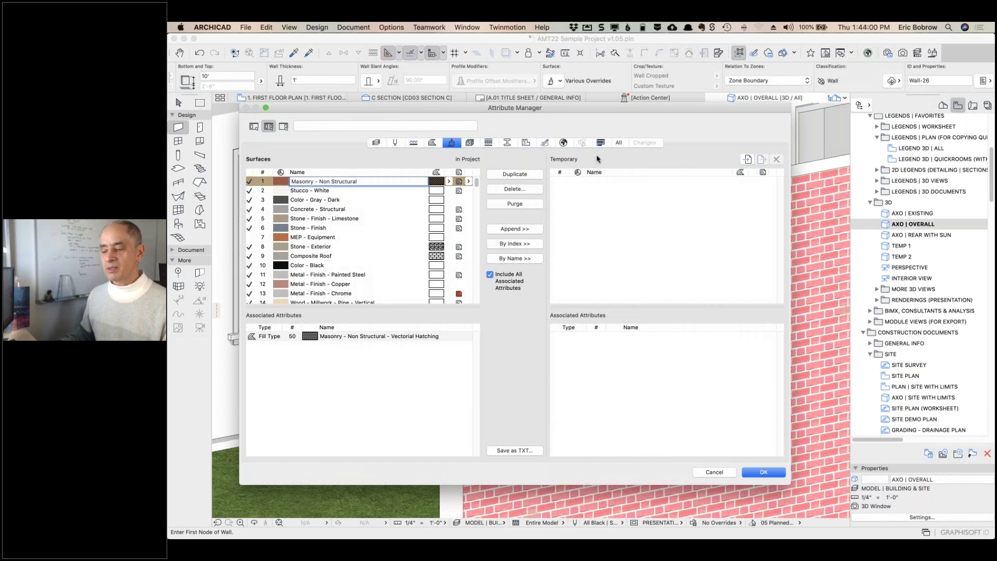
- Load ARCHICAD 23 Template.tpl from the ARCHICAD 23 Defaults folder as the Attribute Manager's comparison file, and acknowledge the import notice
{"action": "left_click", "coordinate": [748, 160]}
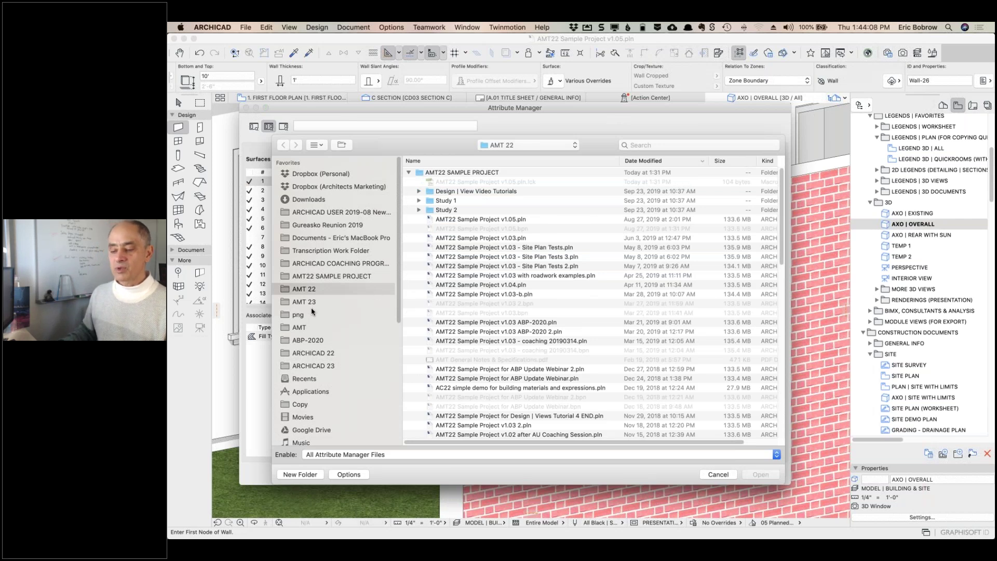
{"action": "left_click", "coordinate": [318, 366]}
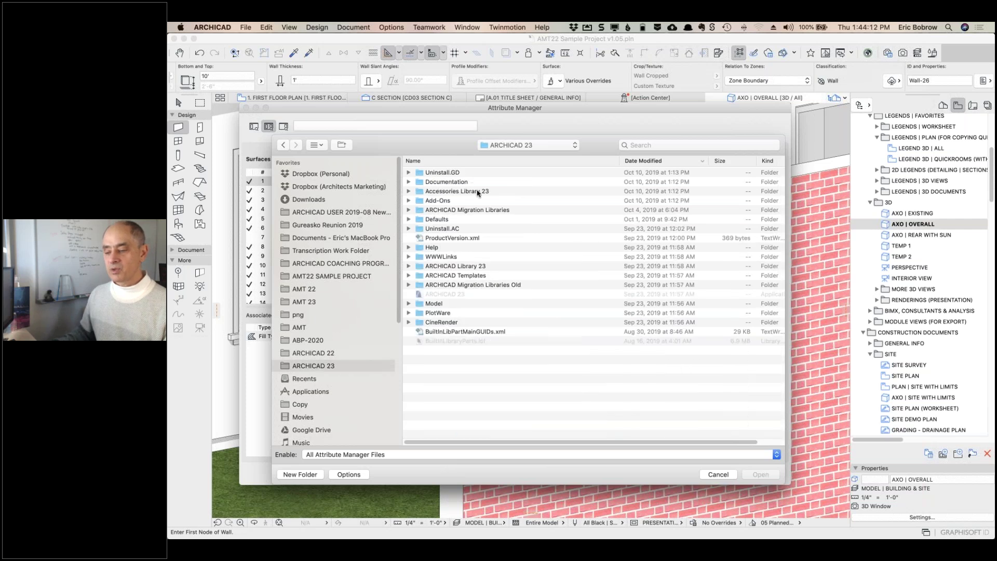
{"action": "left_click", "coordinate": [409, 219]}
{"action": "left_click", "coordinate": [473, 335]}
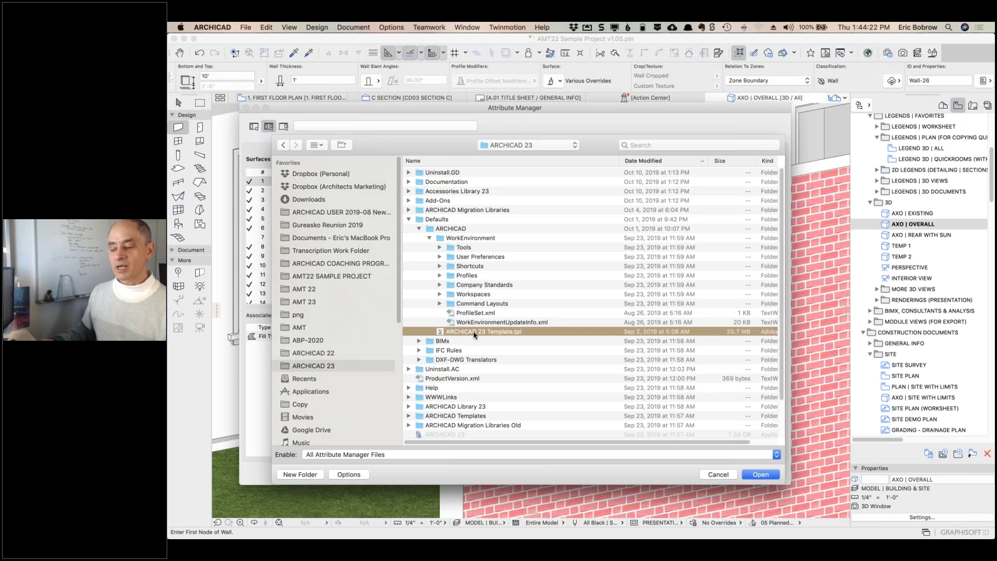
{"action": "scroll", "coordinate": [493, 363], "scroll_direction": "right", "scroll_amount": 1}
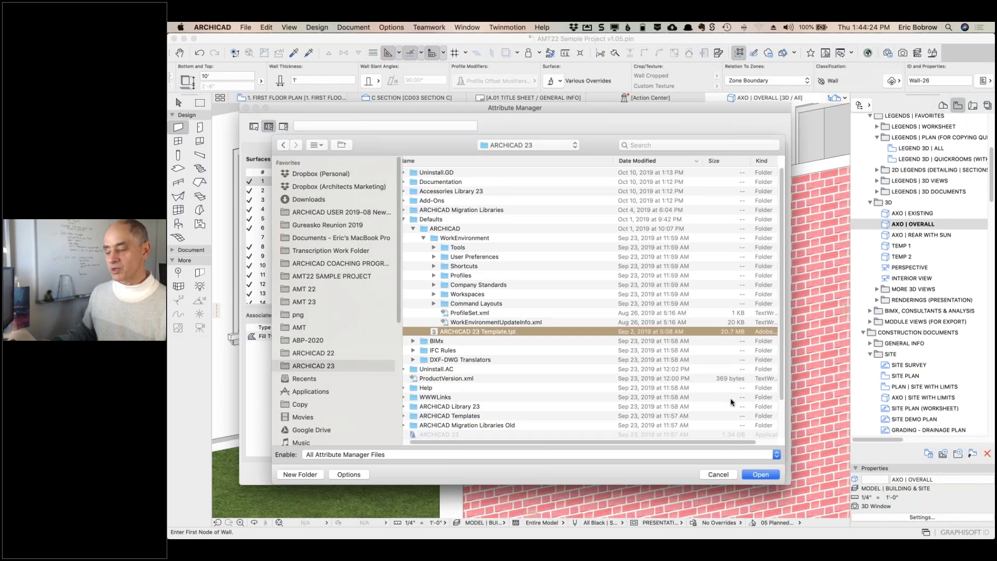
{"action": "left_click", "coordinate": [758, 474]}
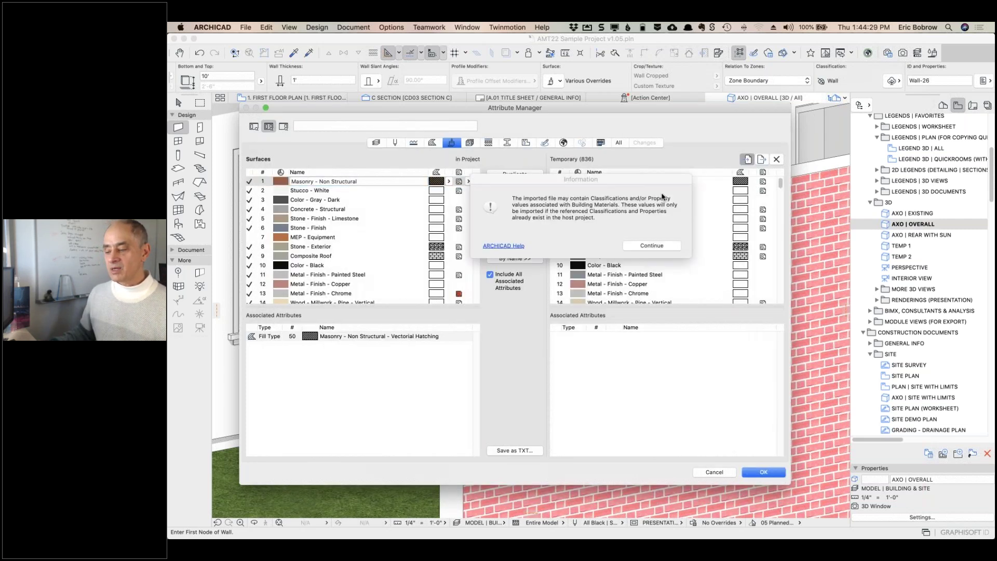
{"action": "left_click_drag", "start_coordinate": [592, 179], "coordinate": [536, 64]}
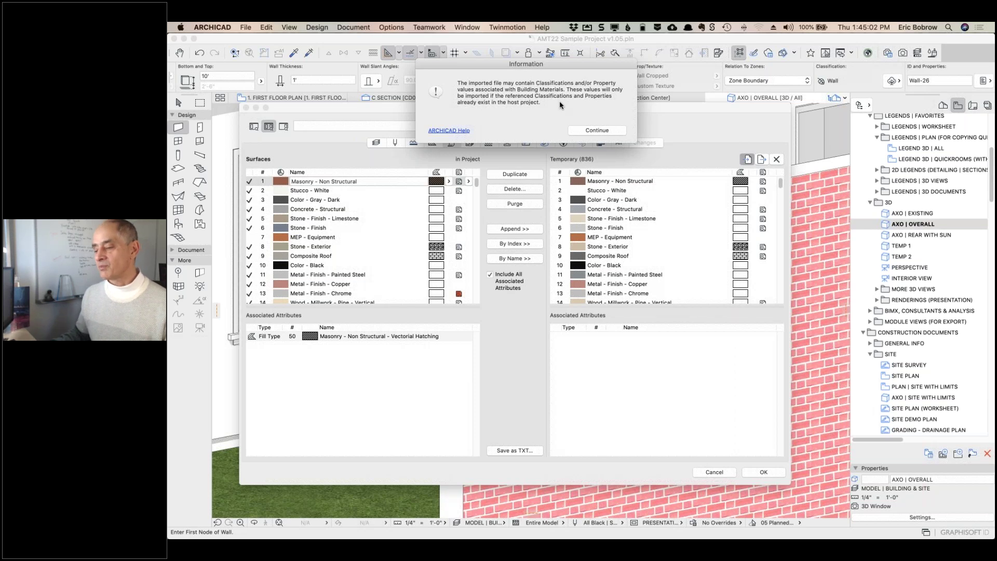
{"action": "left_click", "coordinate": [597, 130]}
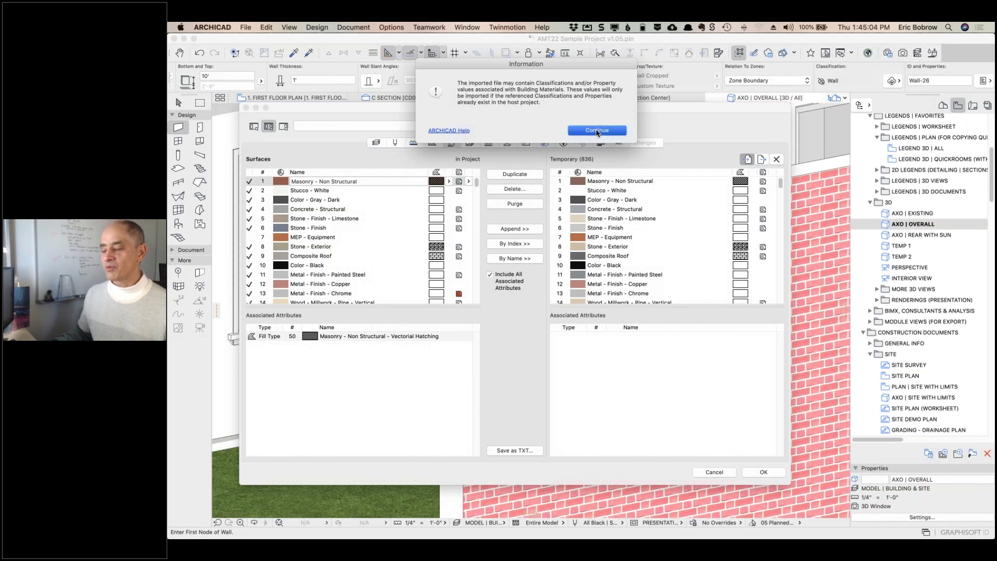
- Compare the texture assigned to Masonry - Non Structural in the loaded template with the one in the project
{"action": "left_click", "coordinate": [623, 183]}
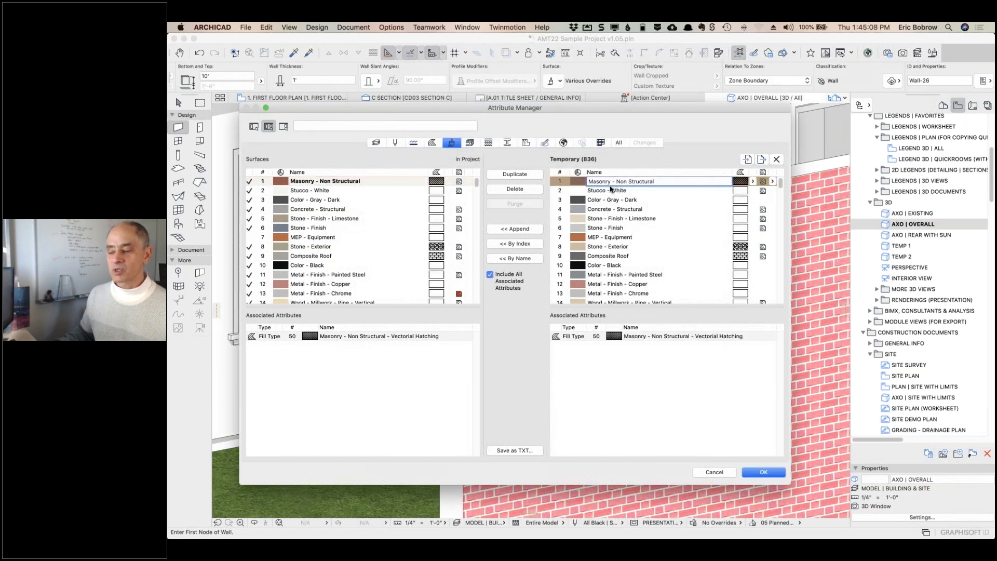
{"action": "left_click", "coordinate": [773, 182]}
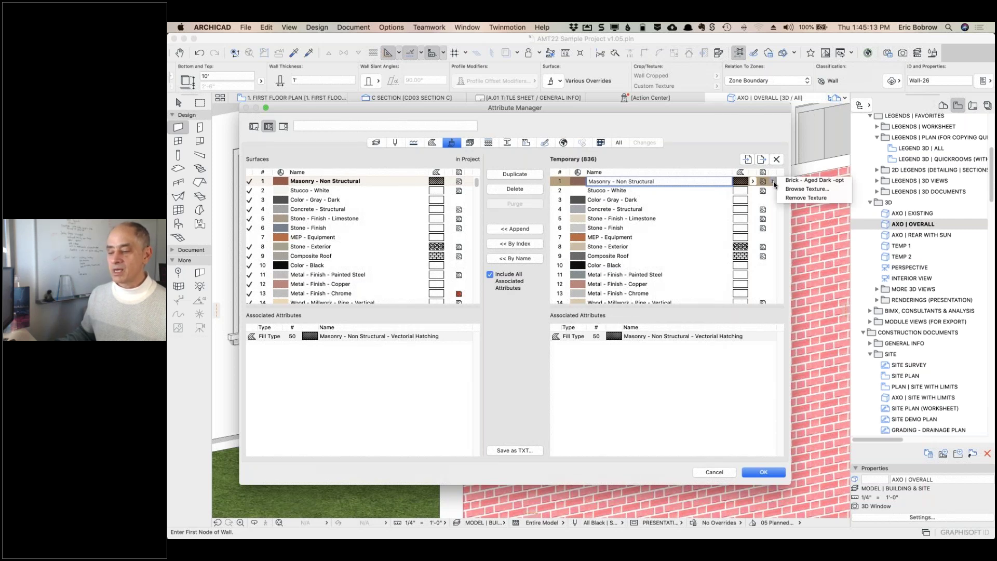
{"action": "left_click", "coordinate": [469, 182]}
{"action": "left_click", "coordinate": [469, 181]}
{"action": "left_click", "coordinate": [469, 182]}
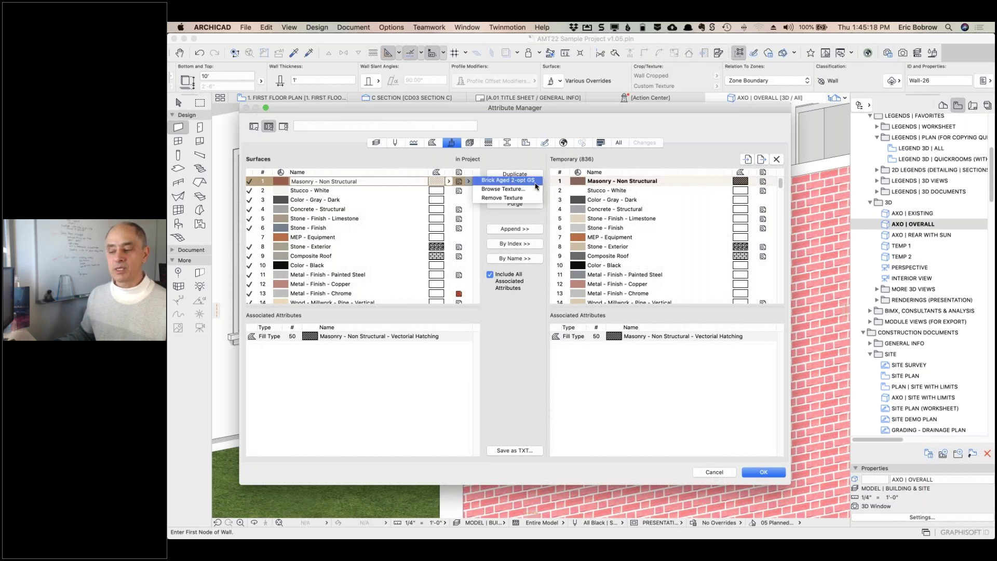
{"action": "left_click", "coordinate": [512, 157]}
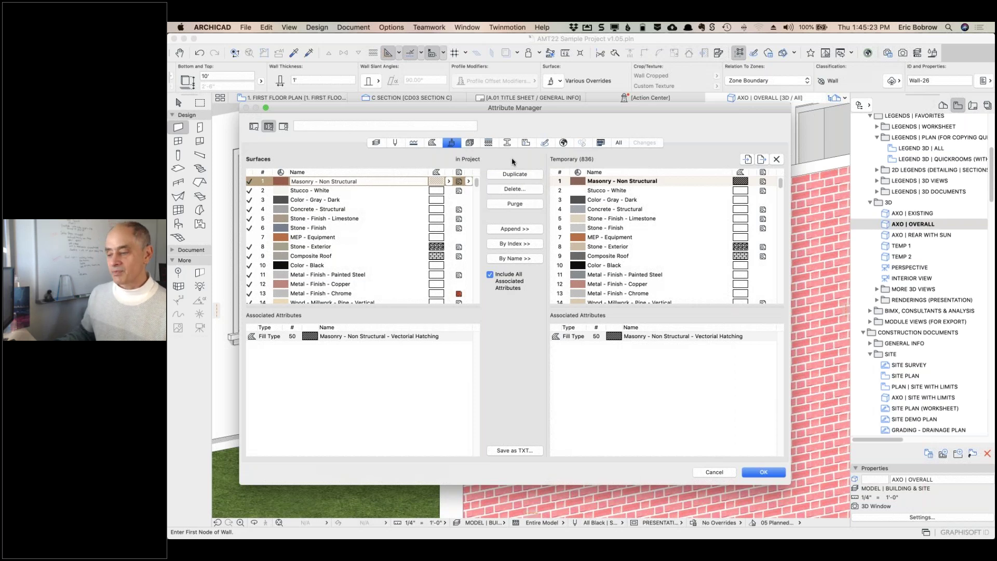
- Overwrite the project's Masonry - Non Structural surface by index with the template's version, including its associated fill, and apply both changes
{"action": "left_click", "coordinate": [592, 181]}
{"action": "left_click", "coordinate": [597, 181]}
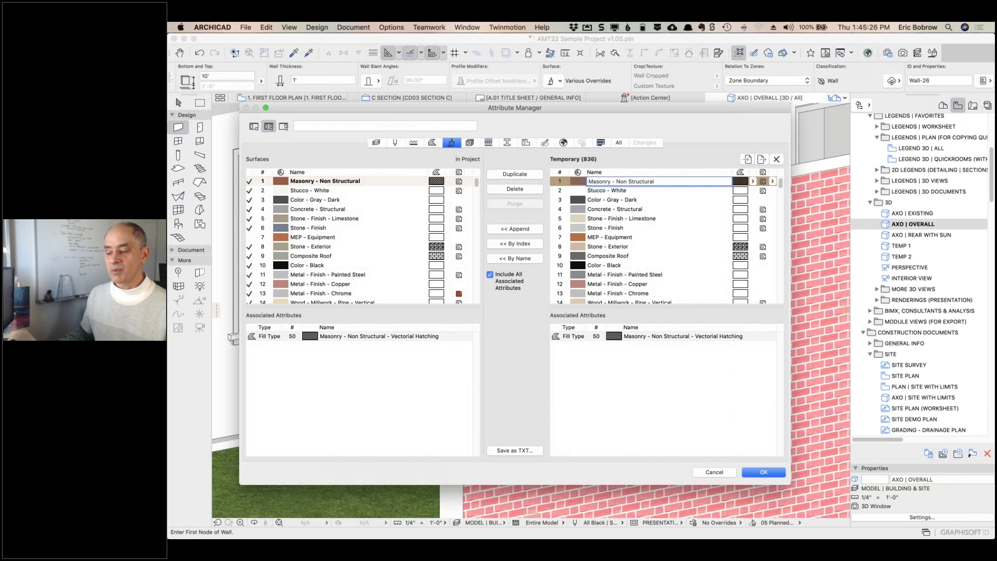
{"action": "left_click", "coordinate": [525, 245]}
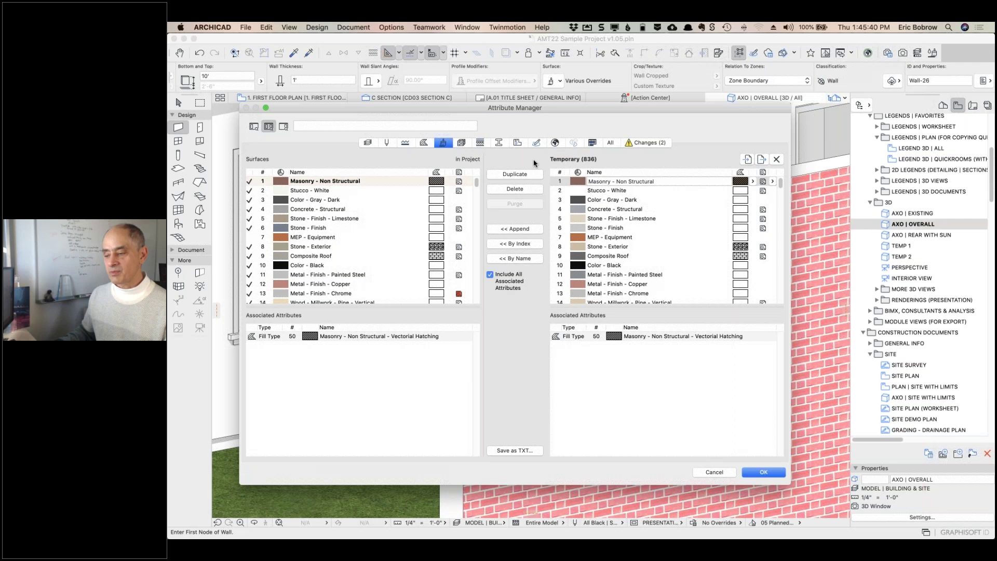
{"action": "left_click", "coordinate": [644, 143]}
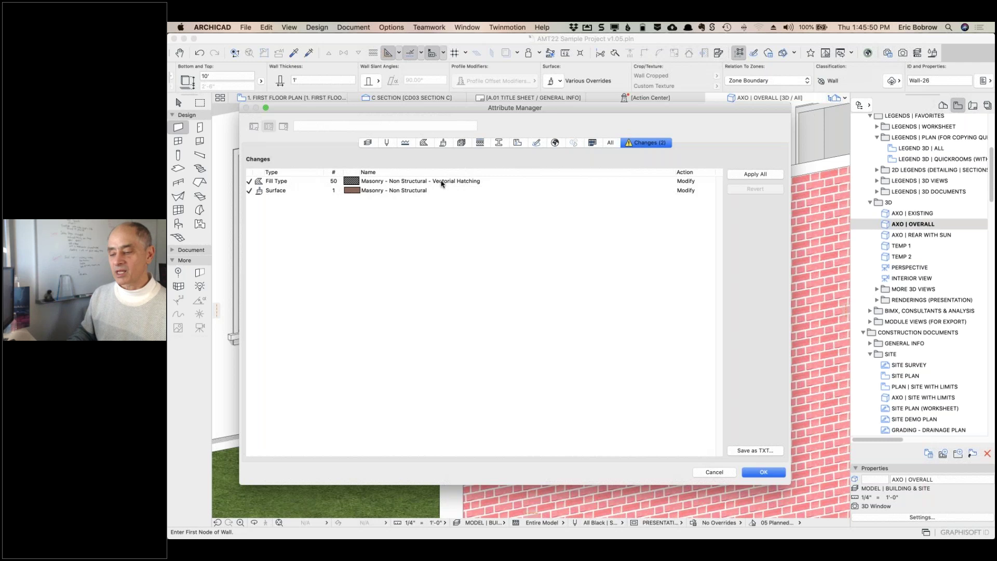
{"action": "left_click", "coordinate": [772, 475]}
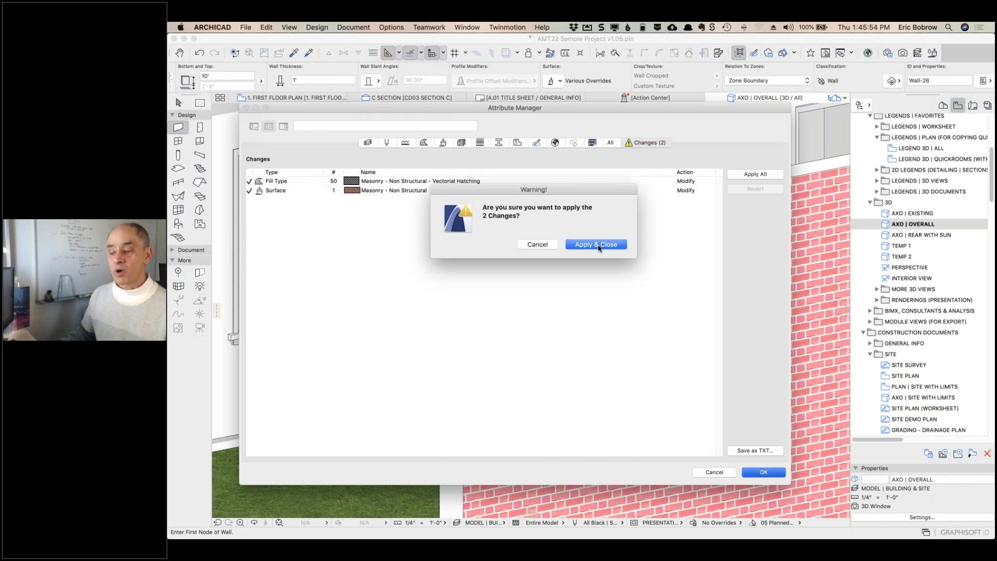
{"action": "left_click", "coordinate": [594, 246]}
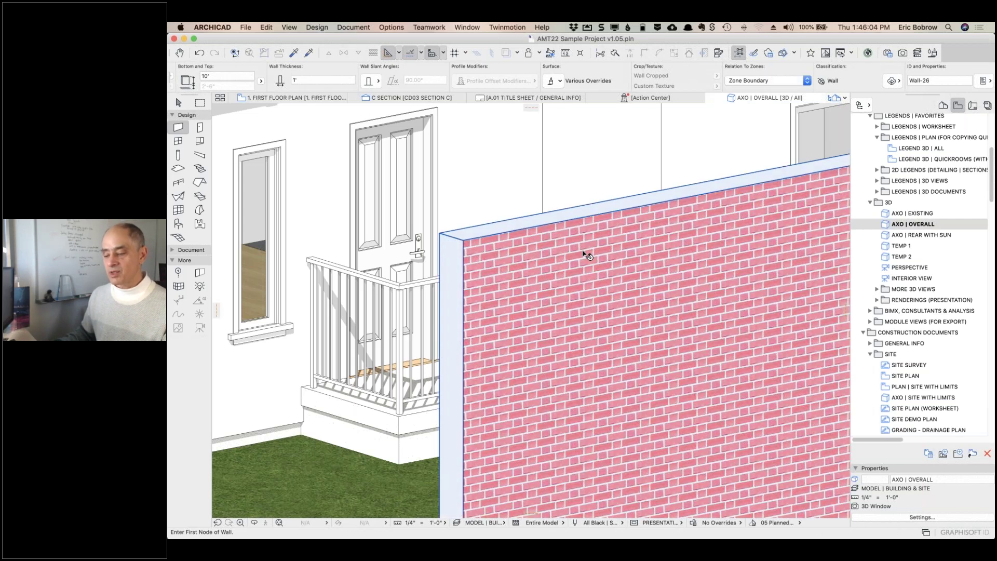
- Set the brick face's surface override on the selected wall to Masonry - Non Structural, deselect the wall and inspect its texture in 3D
{"action": "left_click", "coordinate": [564, 81]}
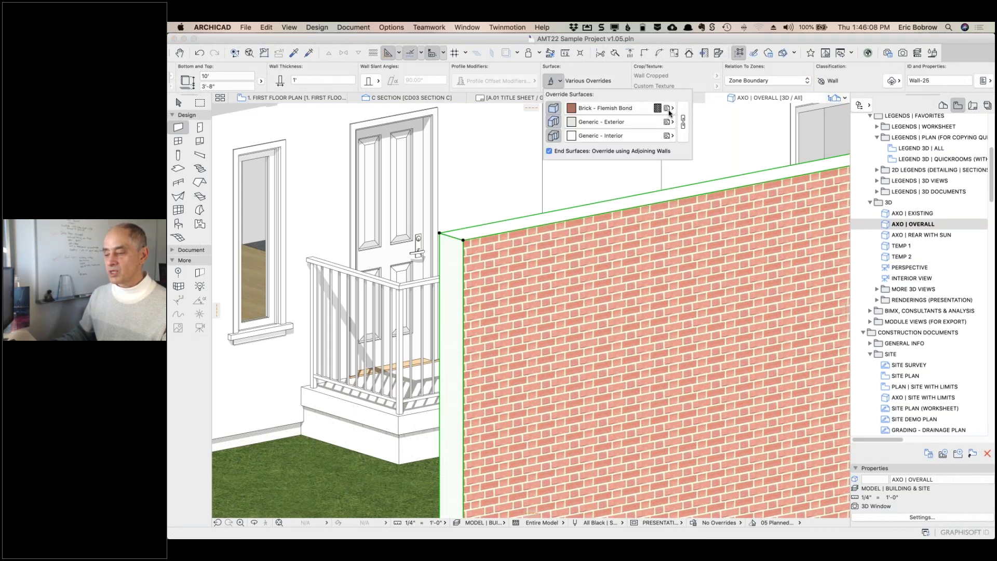
{"action": "left_click", "coordinate": [669, 110]}
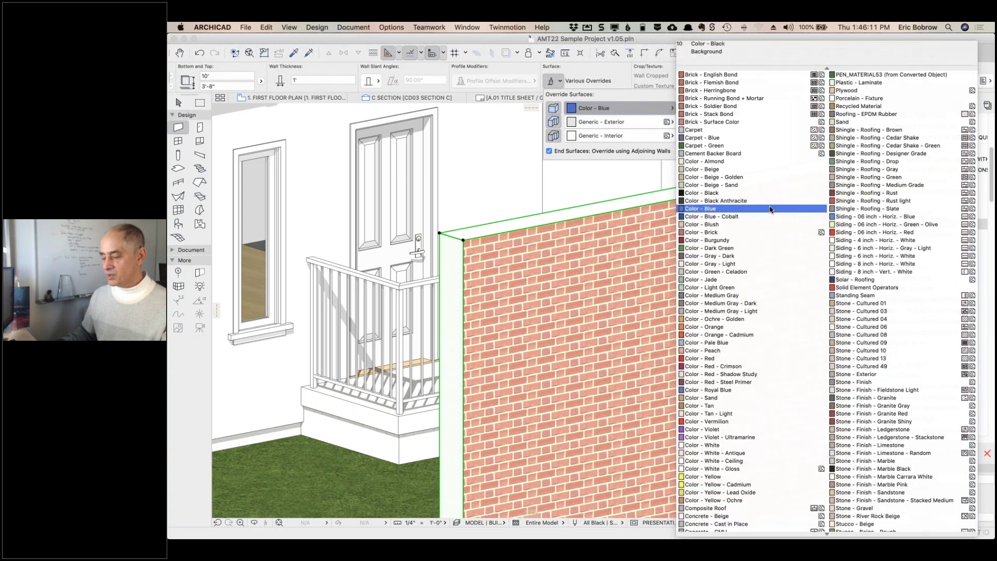
{"action": "scroll", "coordinate": [769, 212], "scroll_direction": "down", "scroll_amount": 5}
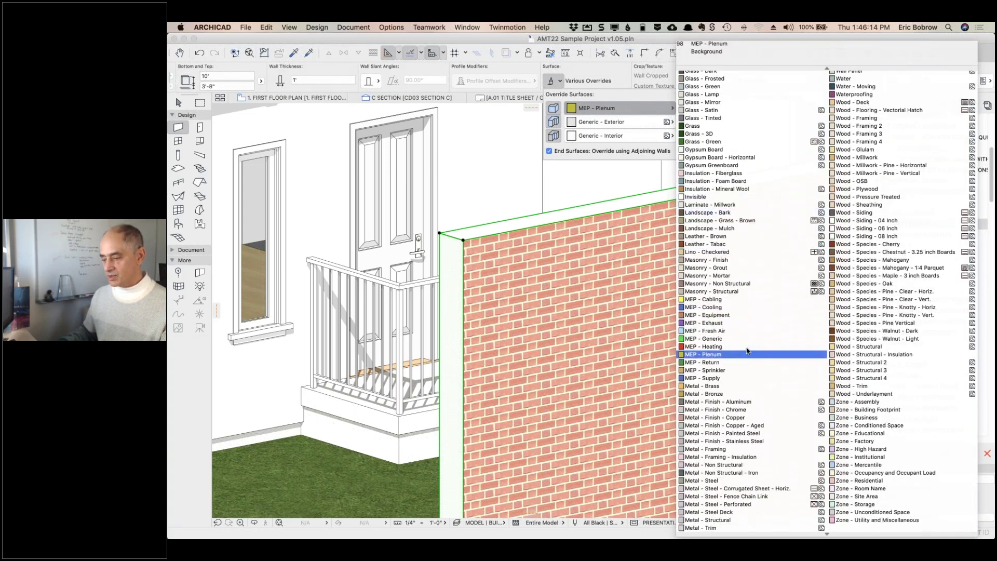
{"action": "left_click", "coordinate": [740, 284]}
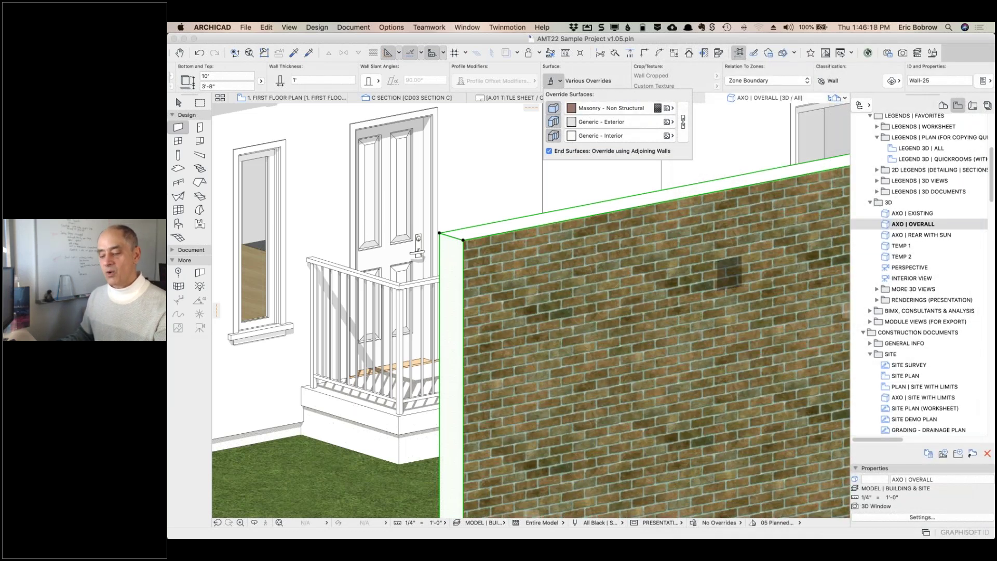
{"action": "key", "text": "Escape"}
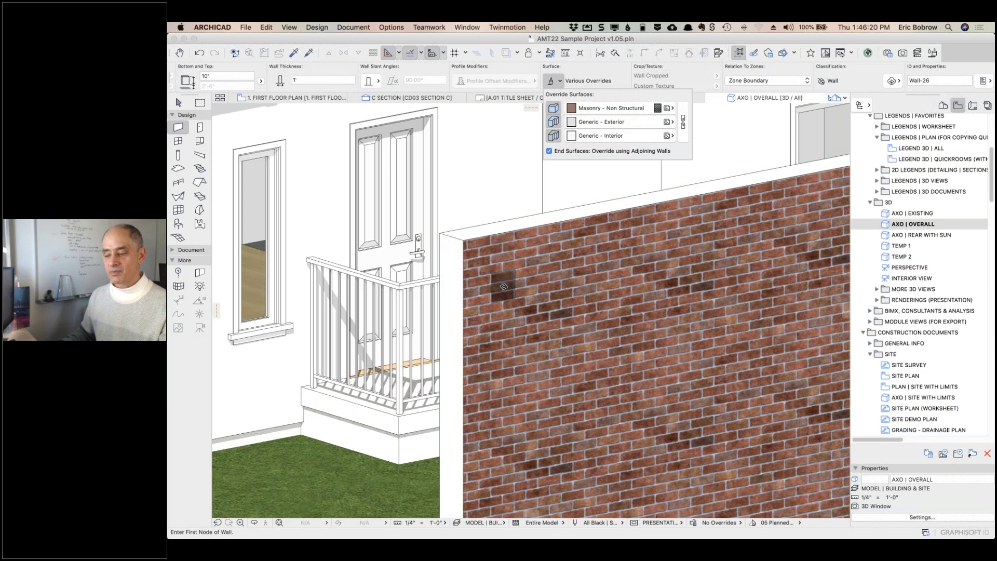
{"action": "scroll", "coordinate": [503, 287], "scroll_direction": "up", "scroll_amount": 2}
{"action": "scroll", "coordinate": [503, 286], "scroll_direction": "up", "scroll_amount": 4}
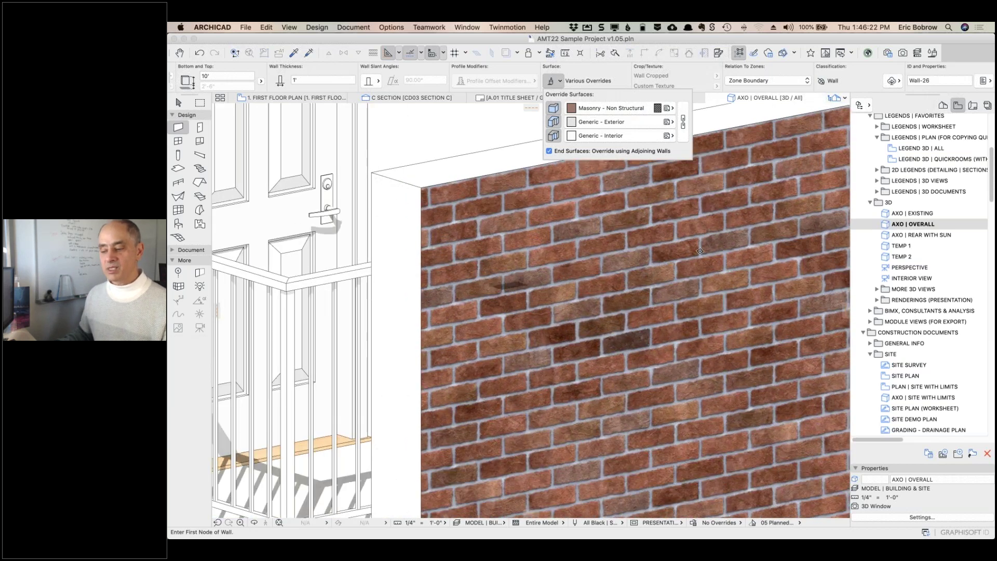
{"action": "scroll", "coordinate": [774, 250], "scroll_direction": "down", "scroll_amount": 4}
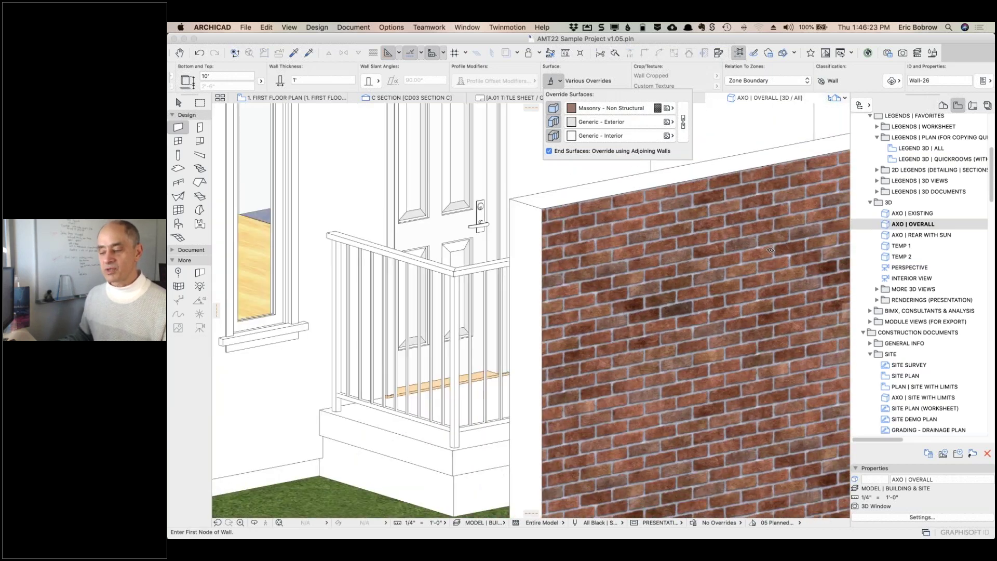
{"action": "scroll", "coordinate": [770, 250], "scroll_direction": "down", "scroll_amount": 3}
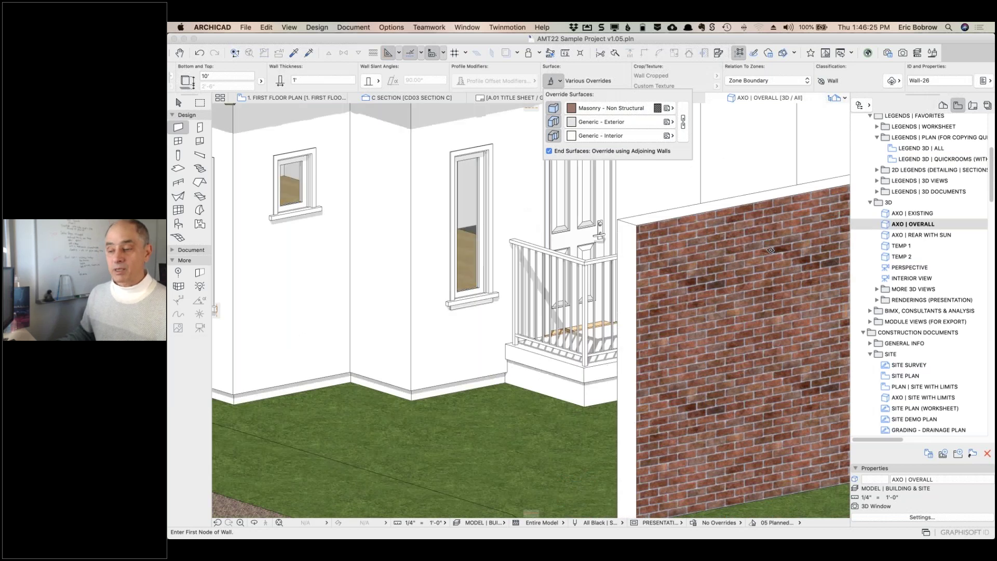
- Reopen the Attribute Manager's Surfaces list and load ARCHICAD 23 Template.tpl as the comparison file, acknowledging the import notice
{"action": "left_click", "coordinate": [390, 27]}
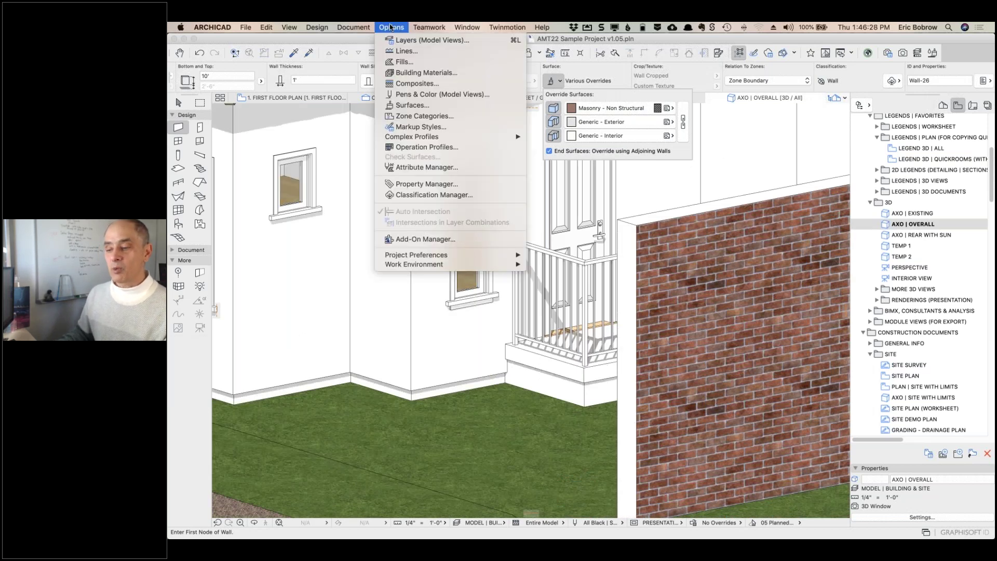
{"action": "left_click", "coordinate": [410, 167]}
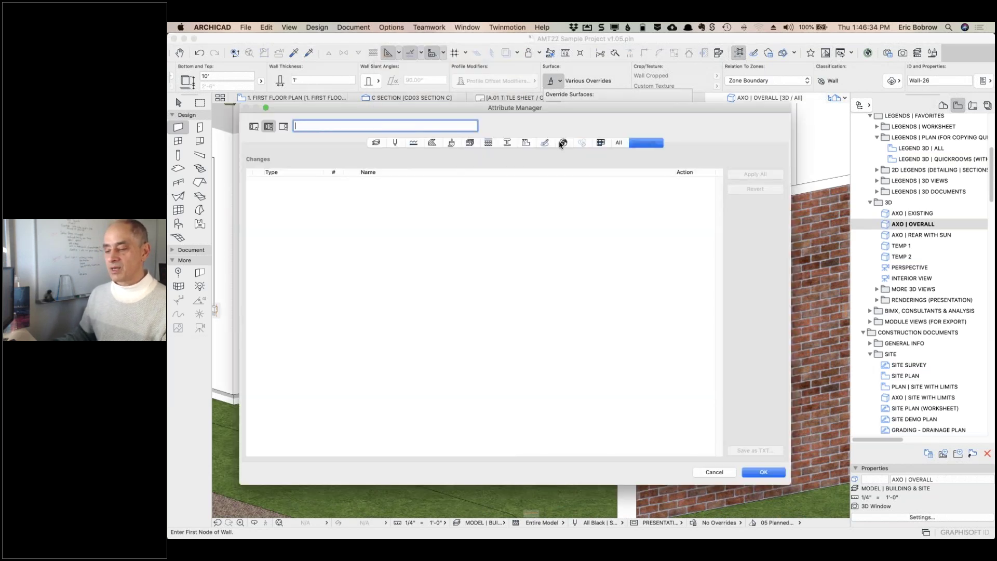
{"action": "left_click", "coordinate": [451, 144]}
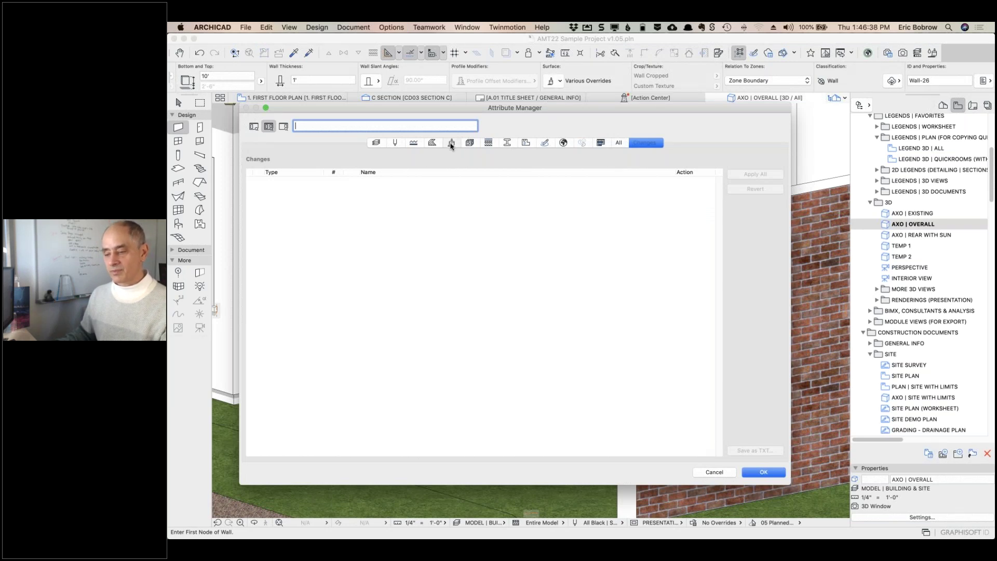
{"action": "left_click", "coordinate": [747, 160]}
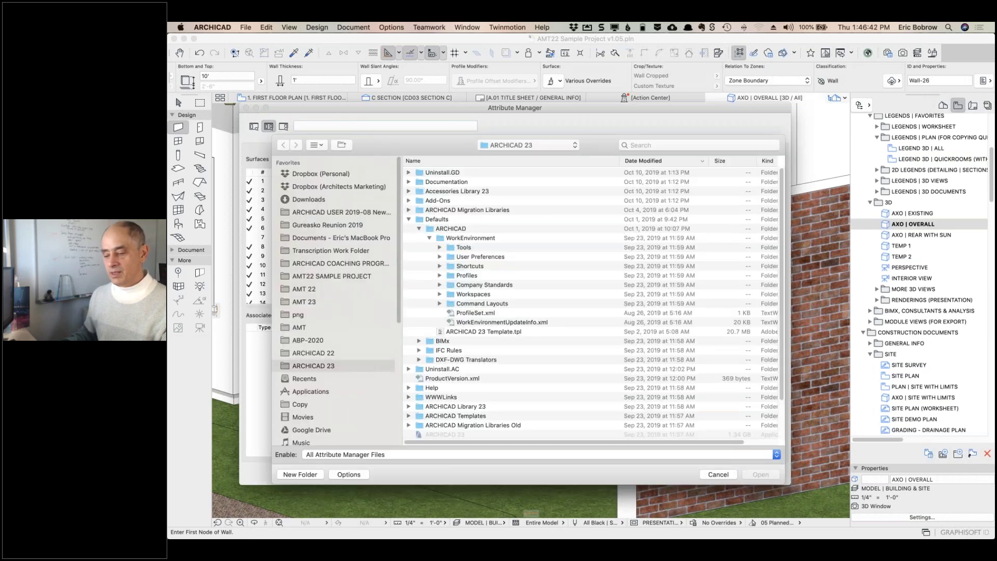
{"action": "left_click", "coordinate": [473, 332]}
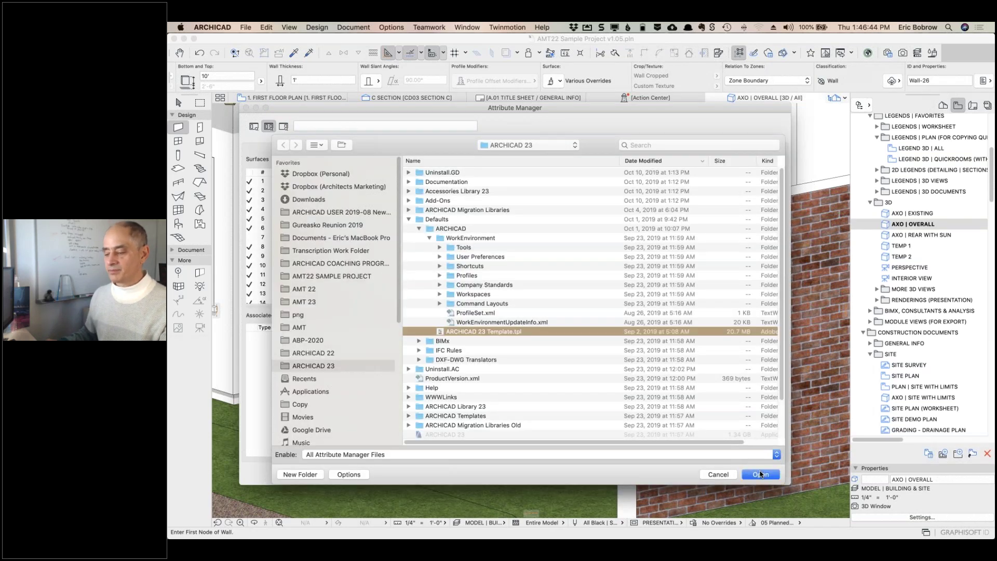
{"action": "left_click", "coordinate": [760, 473]}
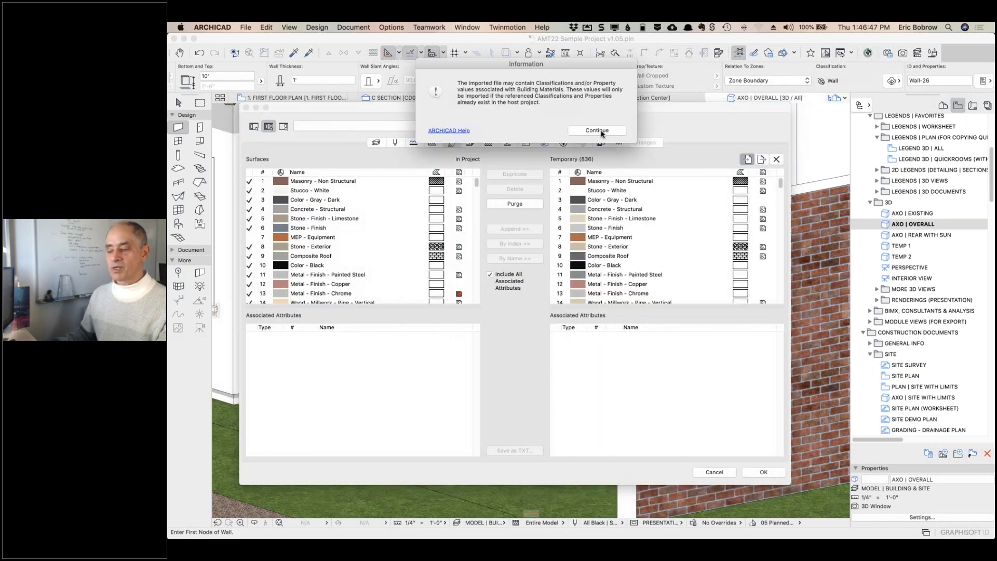
{"action": "left_click", "coordinate": [605, 128]}
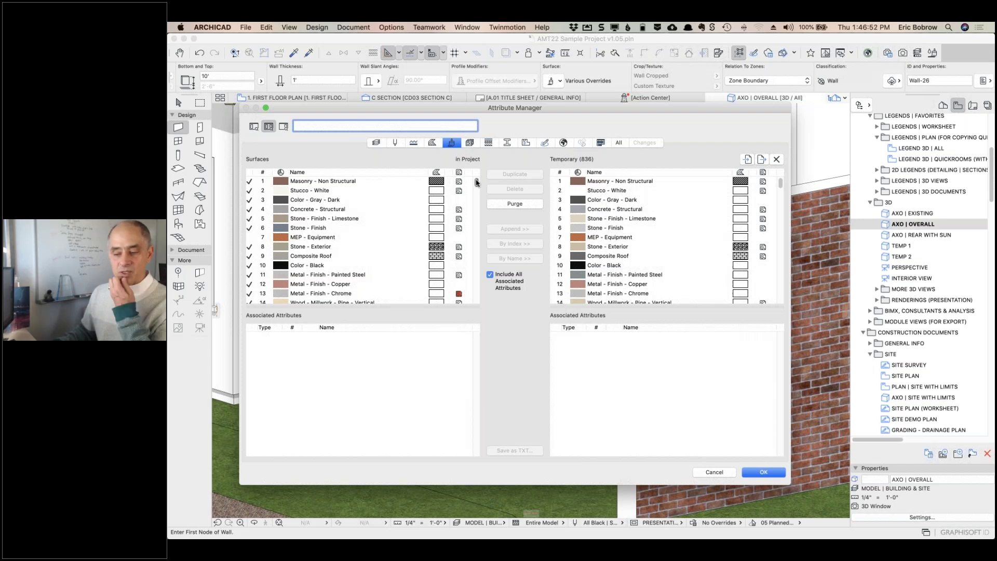
- Compare the surface index numbers in the project and the template, focusing on Zone - Room Name and the entries from 152 onward
{"action": "left_click_drag", "start_coordinate": [476, 183], "coordinate": [477, 260]}
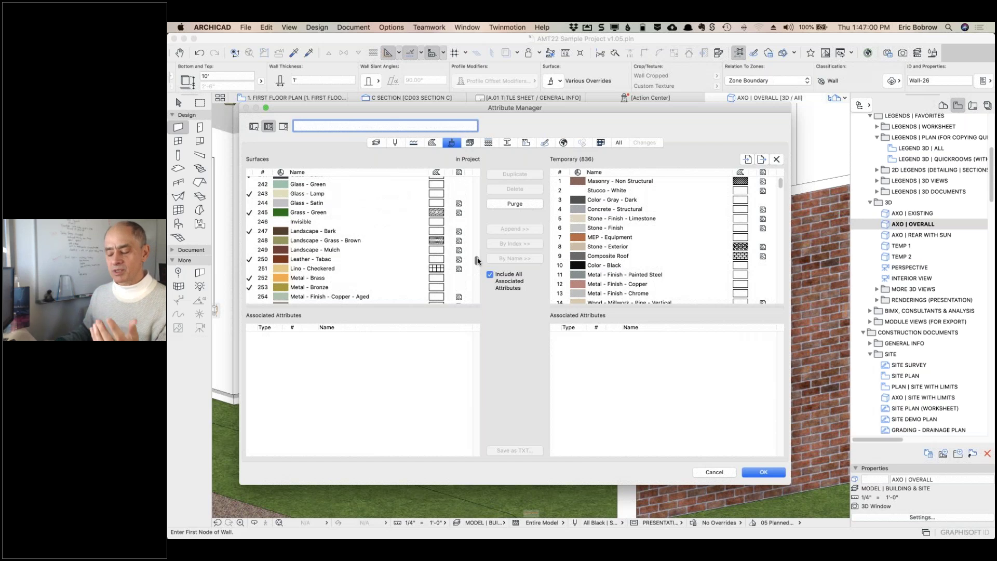
{"action": "scroll", "coordinate": [479, 247], "scroll_direction": "up", "scroll_amount": 2}
{"action": "left_click_drag", "start_coordinate": [478, 247], "coordinate": [478, 240]}
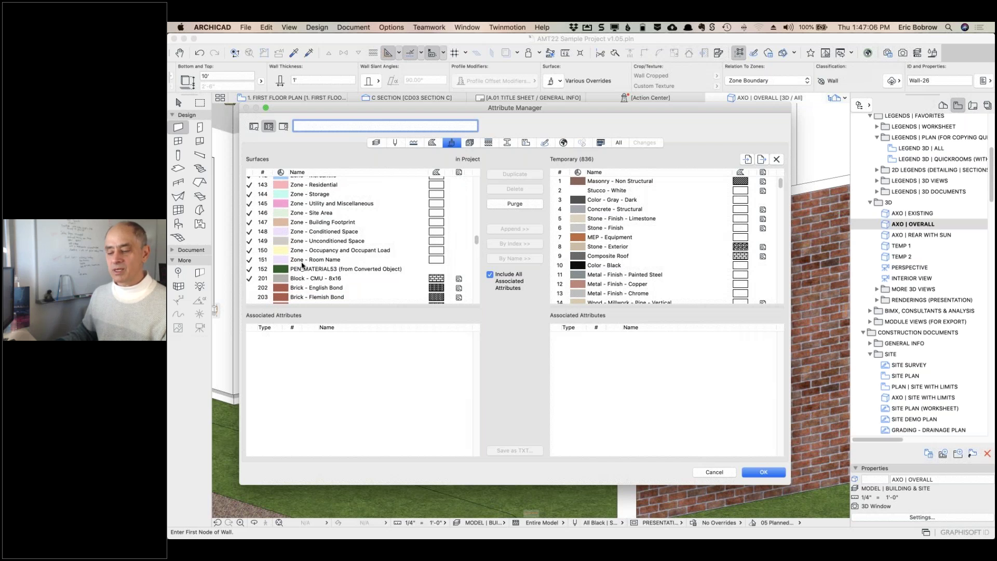
{"action": "scroll", "coordinate": [306, 270], "scroll_direction": "down", "scroll_amount": 3}
{"action": "scroll", "coordinate": [306, 270], "scroll_direction": "down", "scroll_amount": 1}
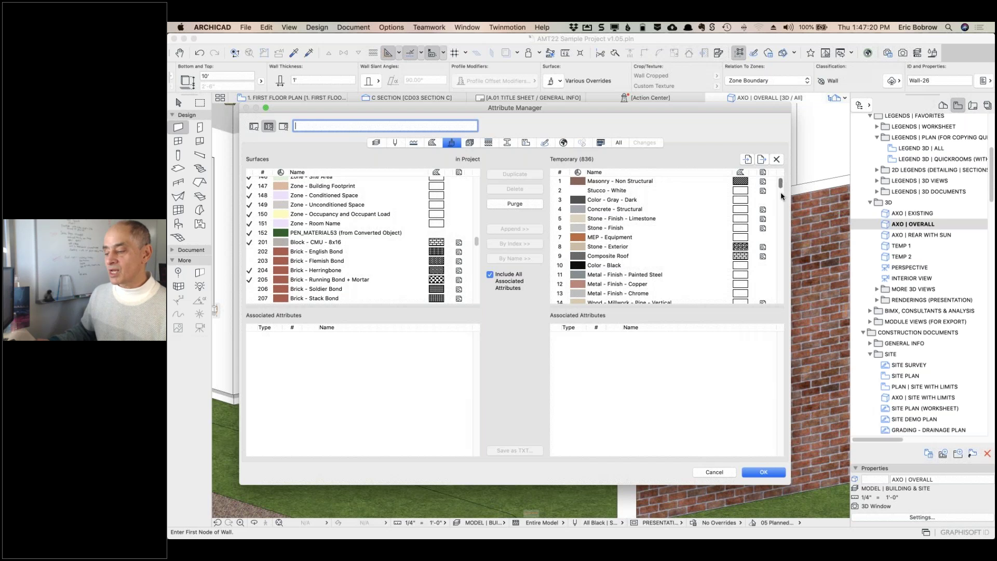
{"action": "left_click_drag", "start_coordinate": [781, 197], "coordinate": [781, 298]}
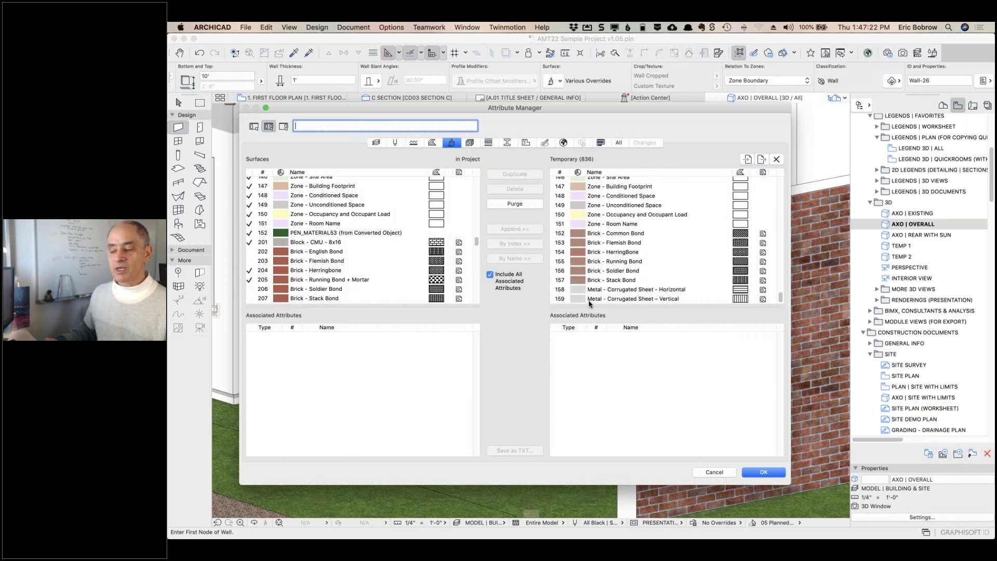
{"action": "left_click", "coordinate": [612, 224]}
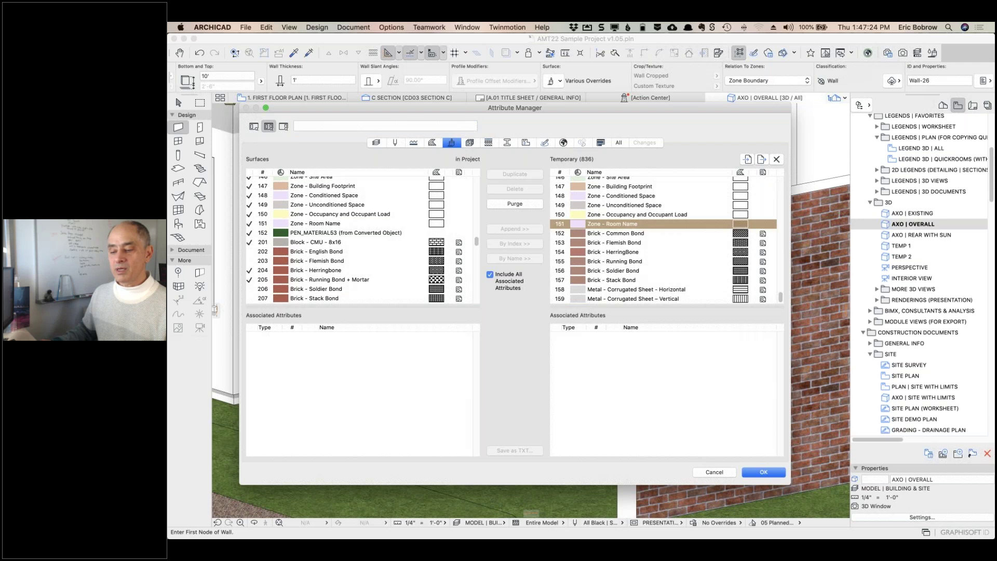
{"action": "left_click", "coordinate": [322, 223]}
{"action": "left_click", "coordinate": [602, 224]}
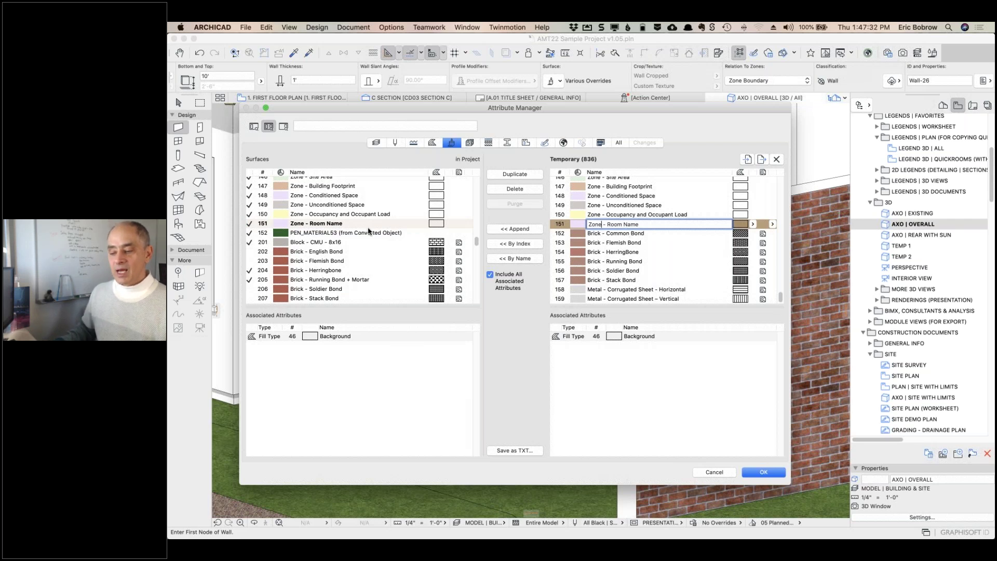
{"action": "left_click", "coordinate": [351, 233]}
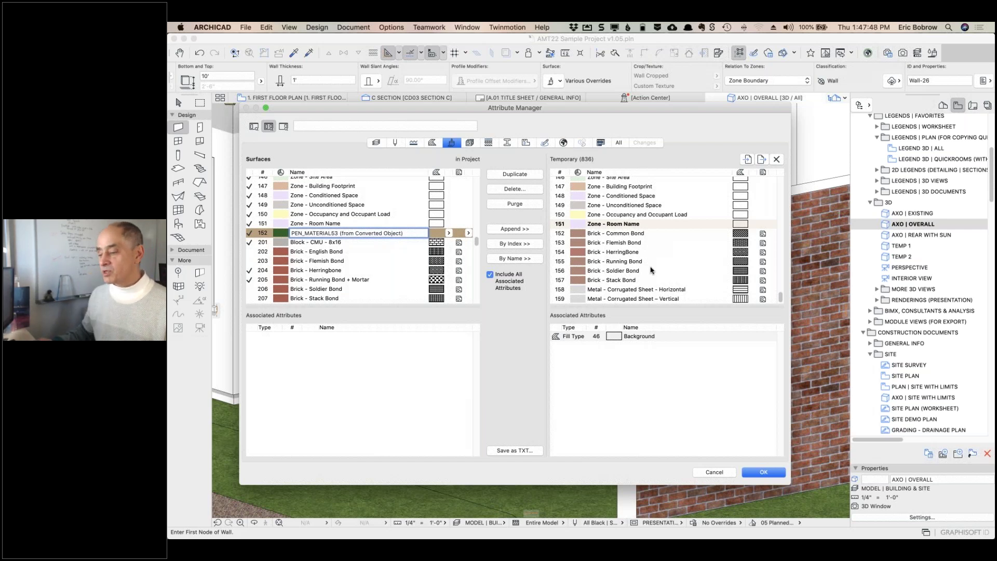
- Overwrite the project's surfaces by index with all of the template's surfaces, including associated attributes, and review the brick surfaces in the project list
{"action": "left_click", "coordinate": [581, 301]}
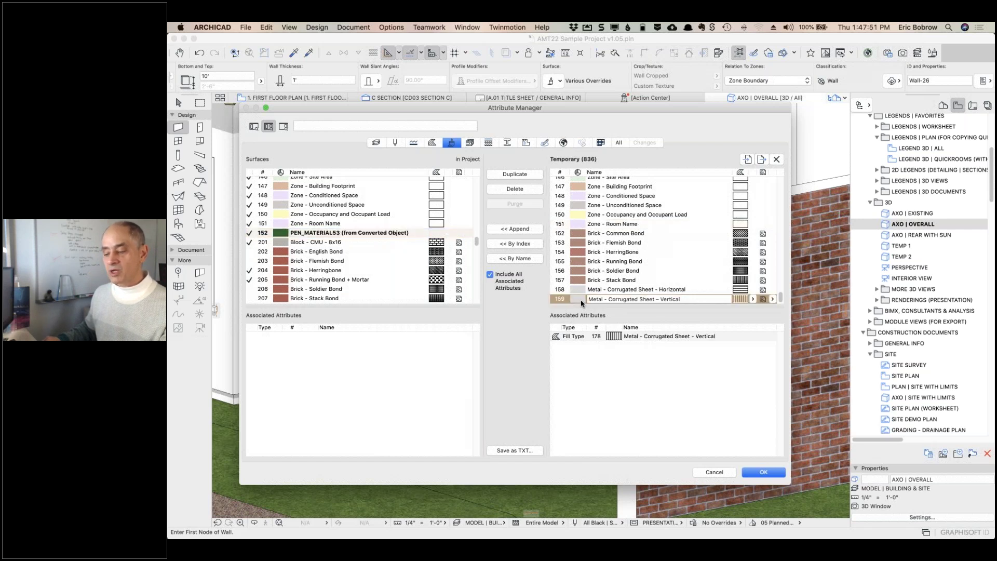
{"action": "key", "text": "super+a"}
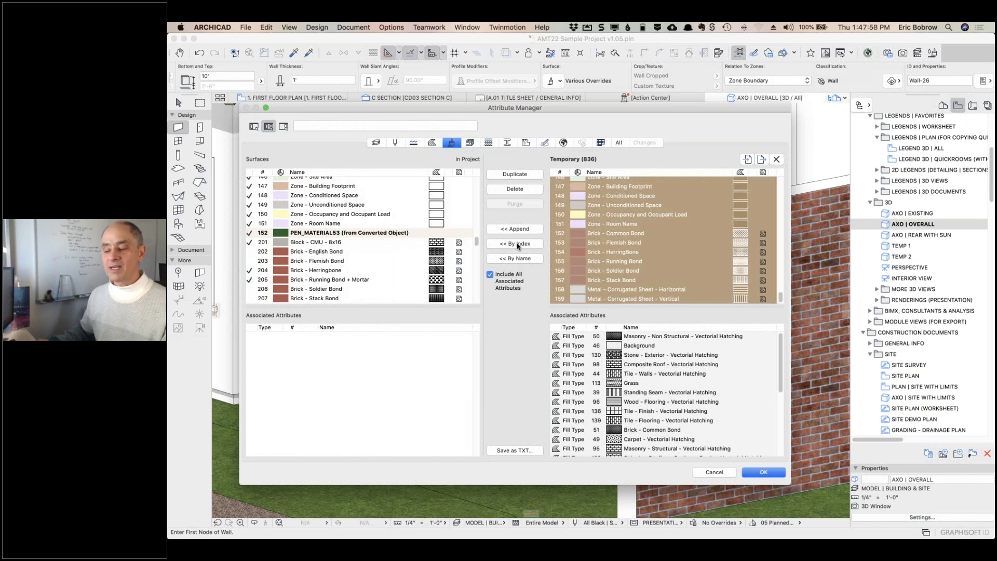
{"action": "left_click", "coordinate": [515, 258]}
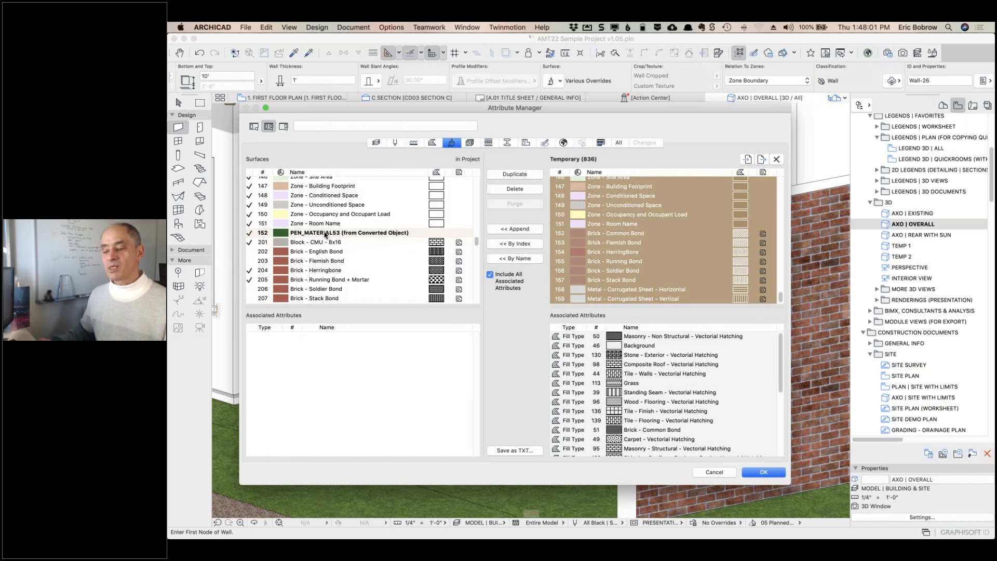
{"action": "left_click", "coordinate": [490, 275]}
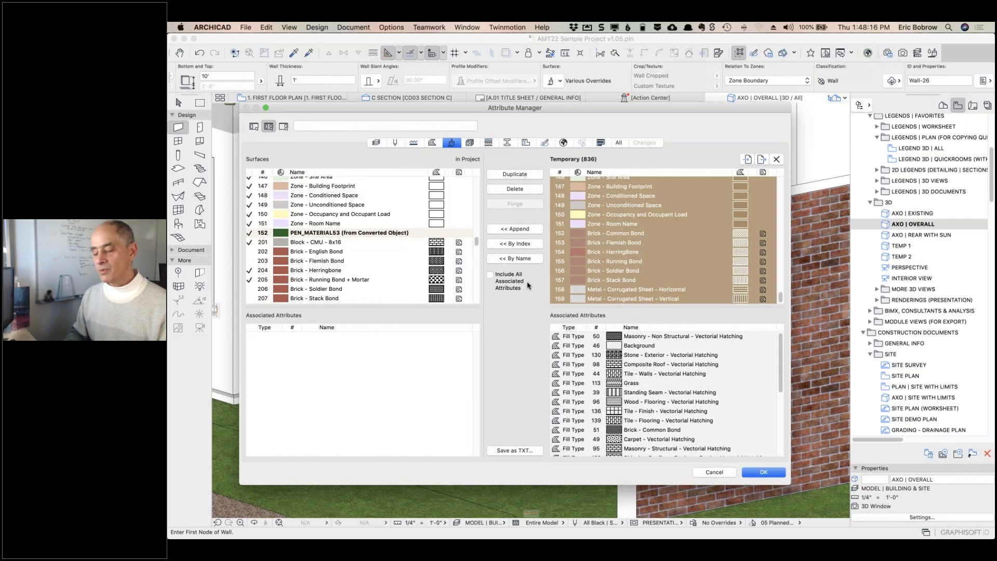
{"action": "left_click", "coordinate": [491, 275]}
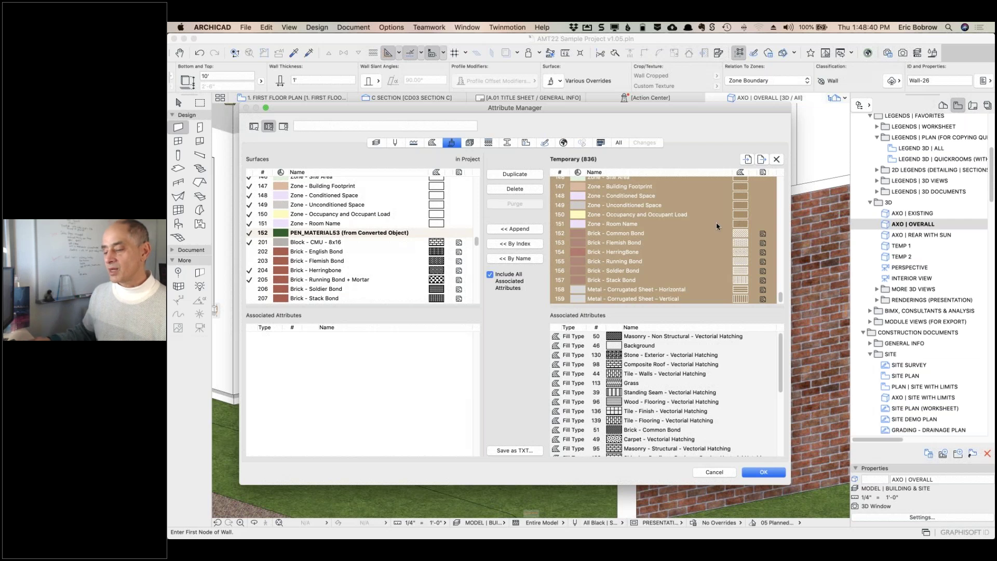
{"action": "left_click", "coordinate": [519, 247]}
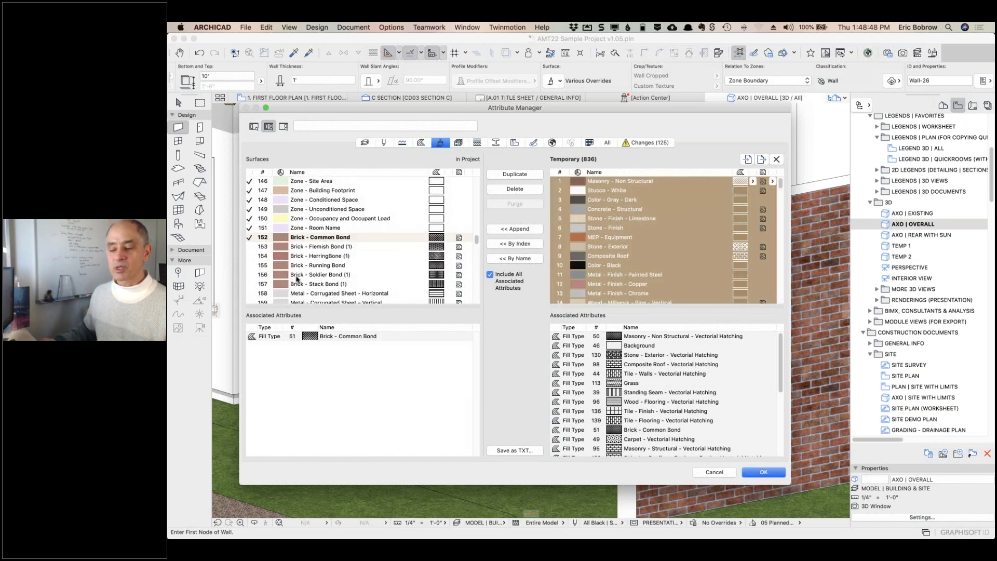
{"action": "scroll", "coordinate": [296, 279], "scroll_direction": "down", "scroll_amount": 4}
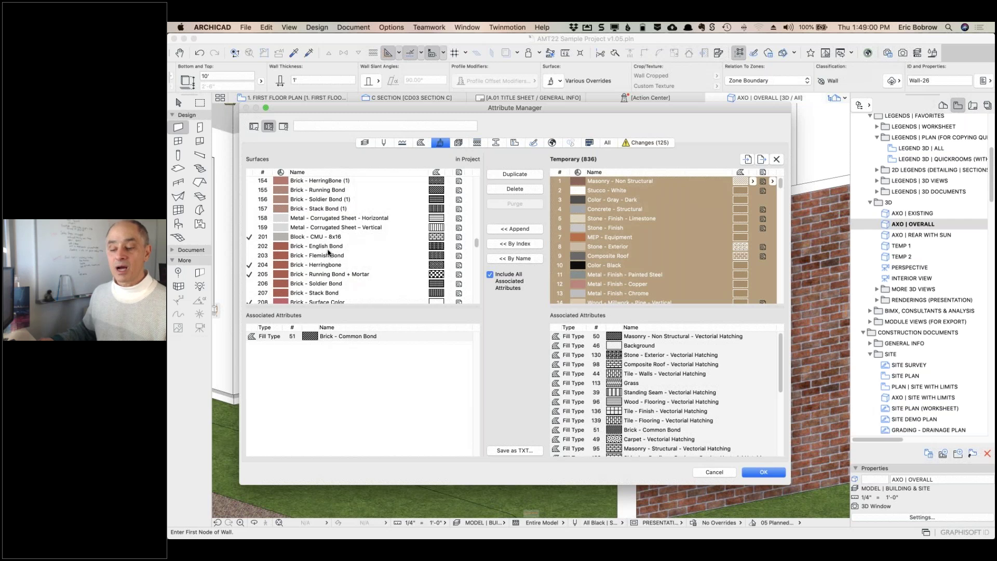
{"action": "scroll", "coordinate": [328, 257], "scroll_direction": "down", "scroll_amount": 3}
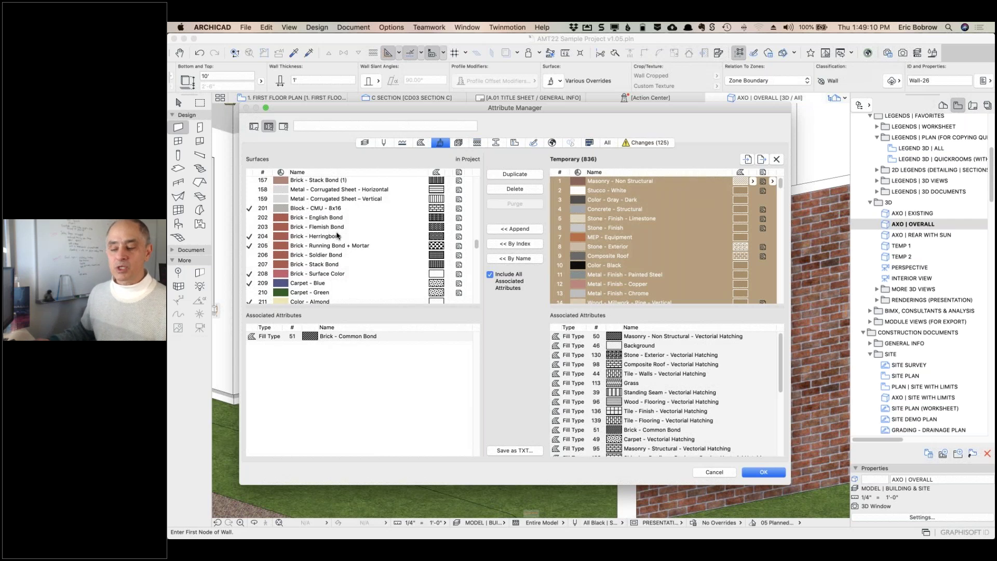
- Apply the surface changes from the Attribute Manager, close it, and inspect the brick wall and whole house in 3D
{"action": "scroll", "coordinate": [340, 231], "scroll_direction": "up", "scroll_amount": 3}
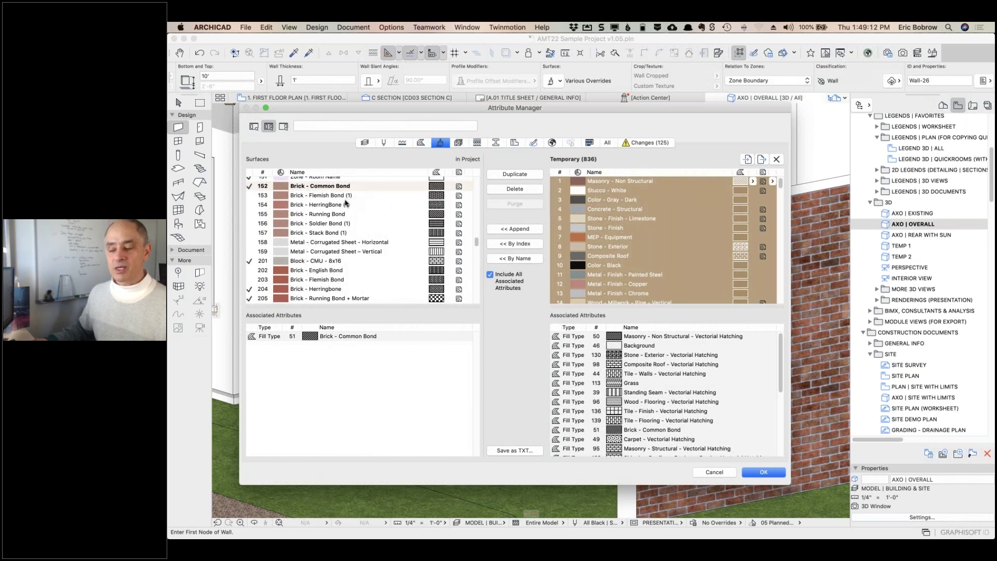
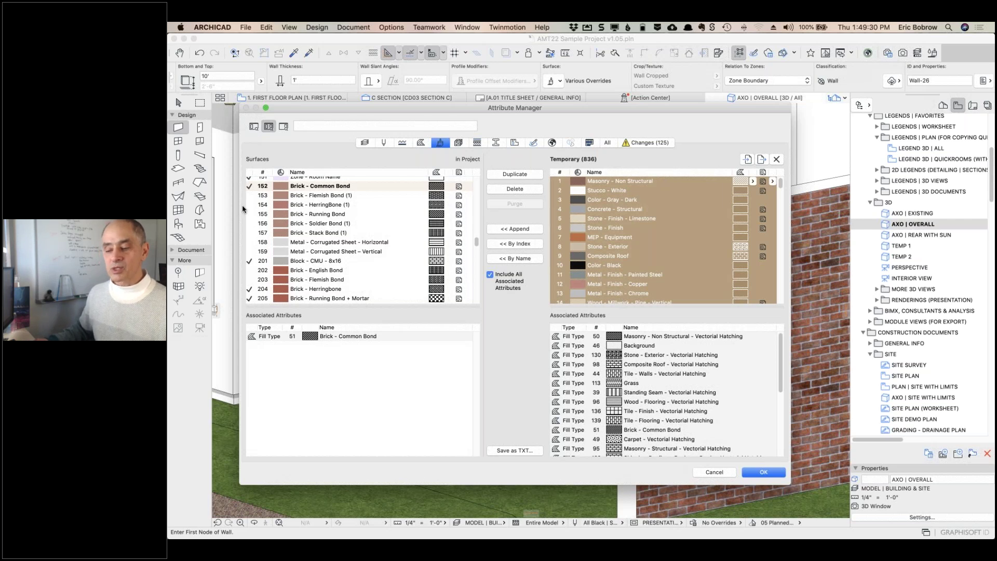
{"action": "left_click", "coordinate": [766, 472]}
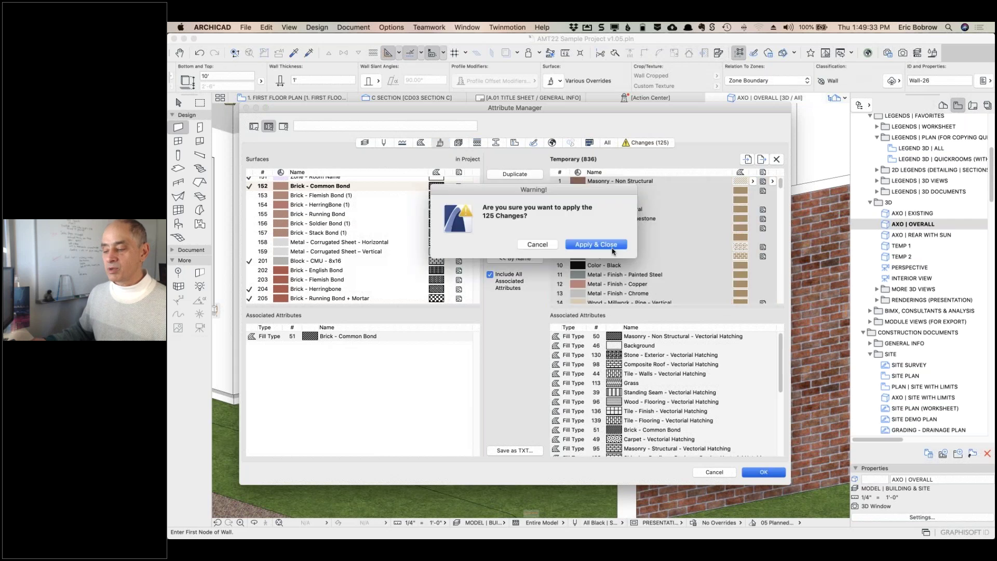
{"action": "left_click", "coordinate": [612, 248]}
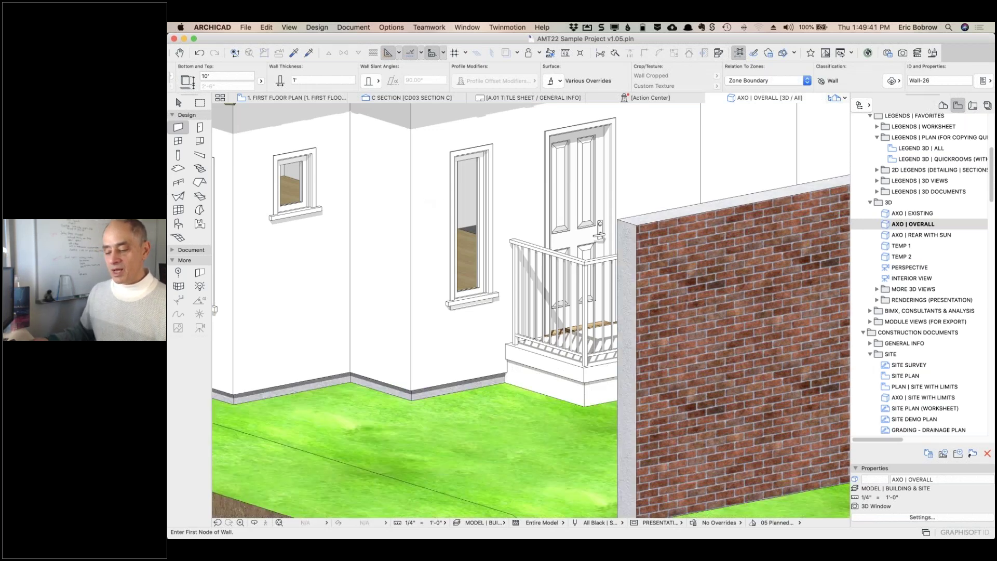
{"action": "scroll", "coordinate": [477, 443], "scroll_direction": "down", "scroll_amount": 10}
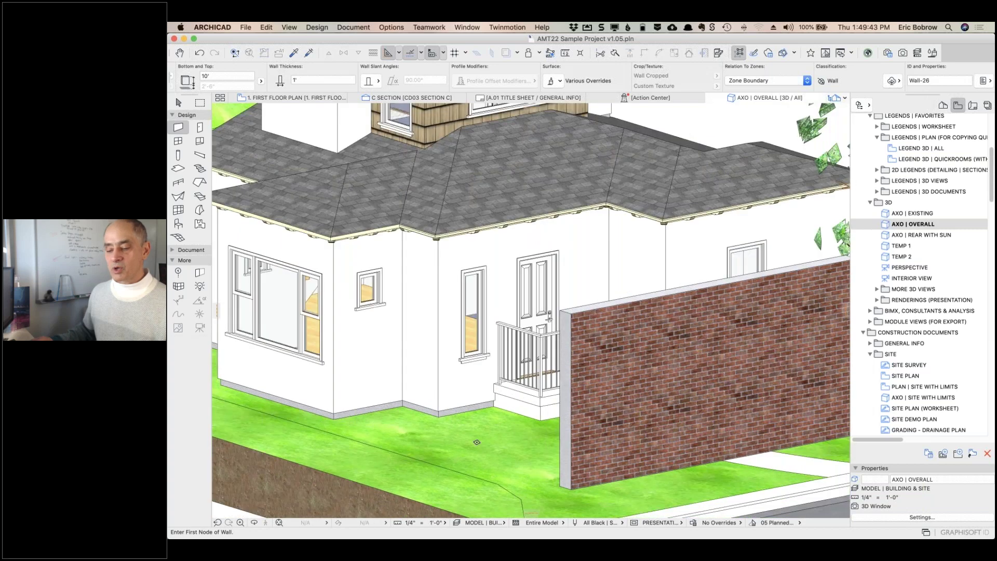
{"action": "scroll", "coordinate": [475, 435], "scroll_direction": "down", "scroll_amount": 3}
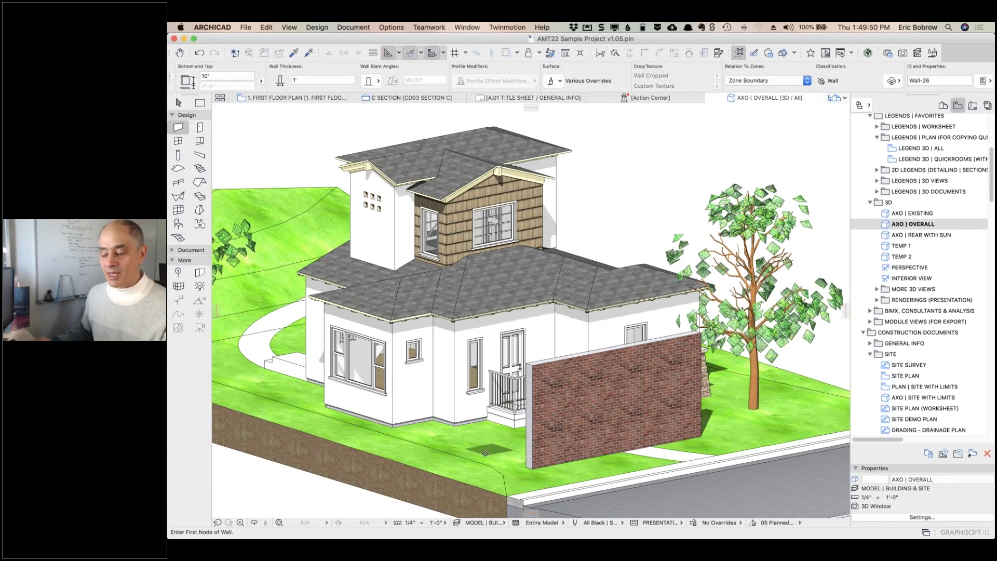
- Set the terrain mesh's top surface override to Grass - 3D, deselect the mesh and inspect the lawn texture up close
{"action": "left_click", "coordinate": [492, 407]}
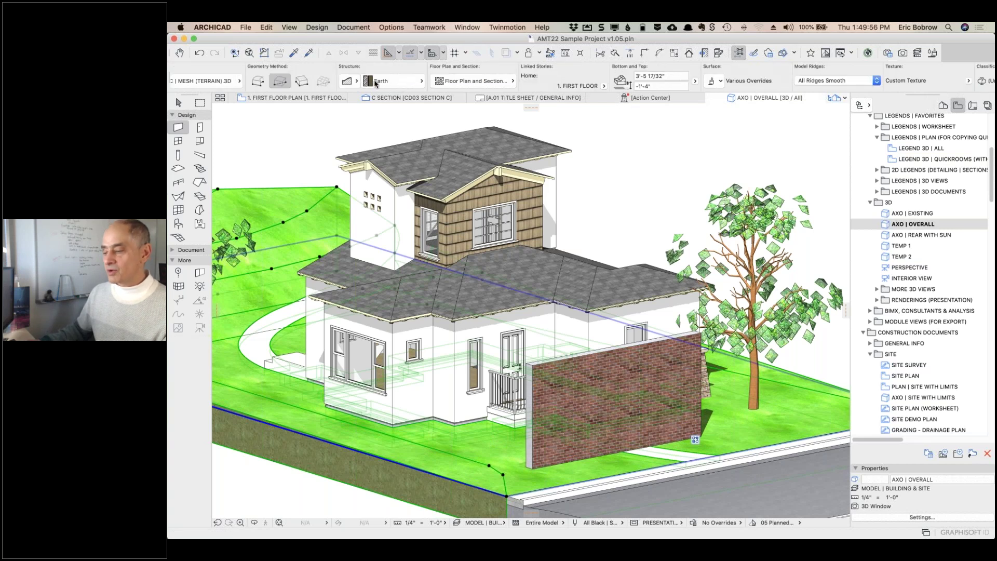
{"action": "left_click", "coordinate": [721, 82]}
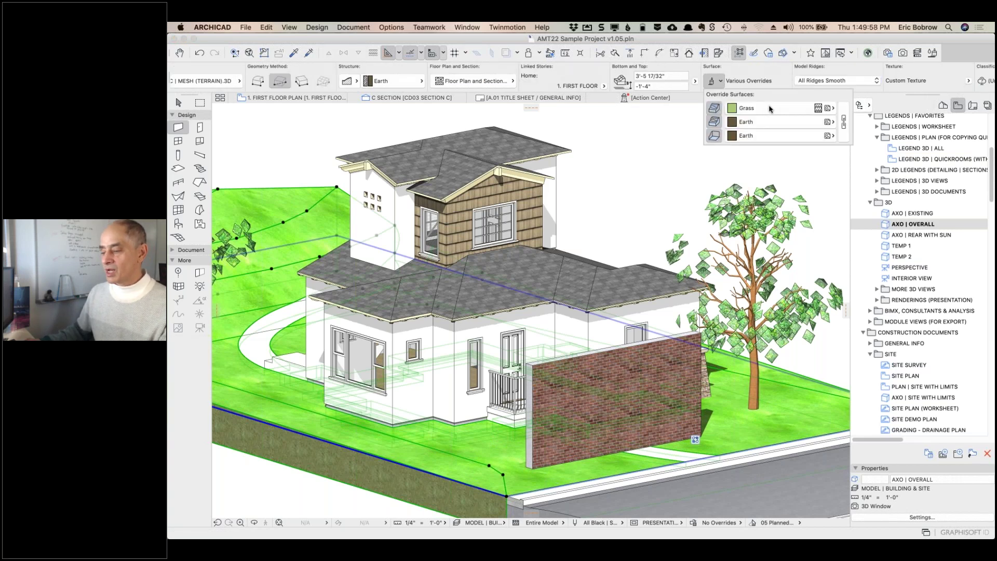
{"action": "left_click", "coordinate": [829, 108]}
{"action": "left_click", "coordinate": [478, 106]}
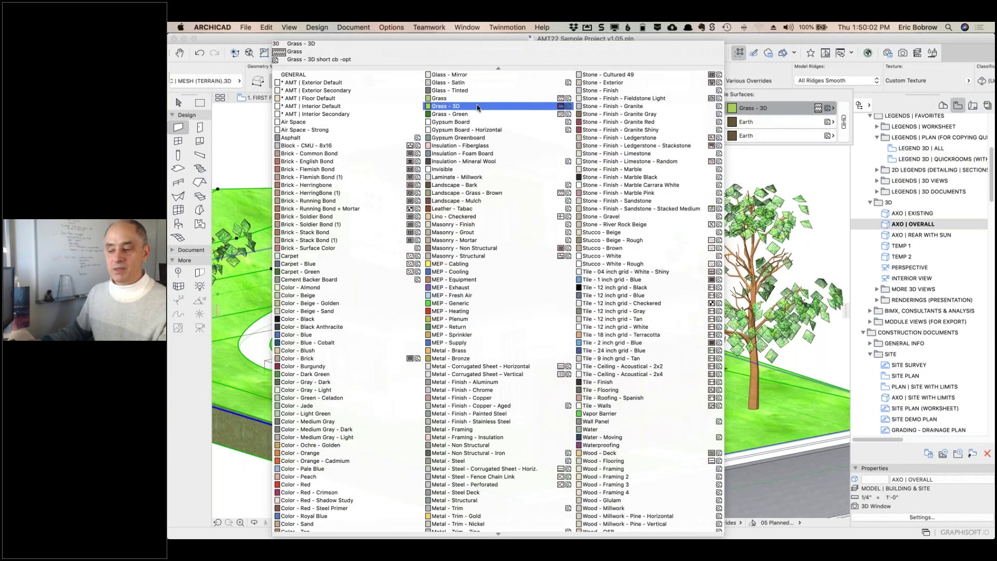
{"action": "left_click", "coordinate": [478, 107]}
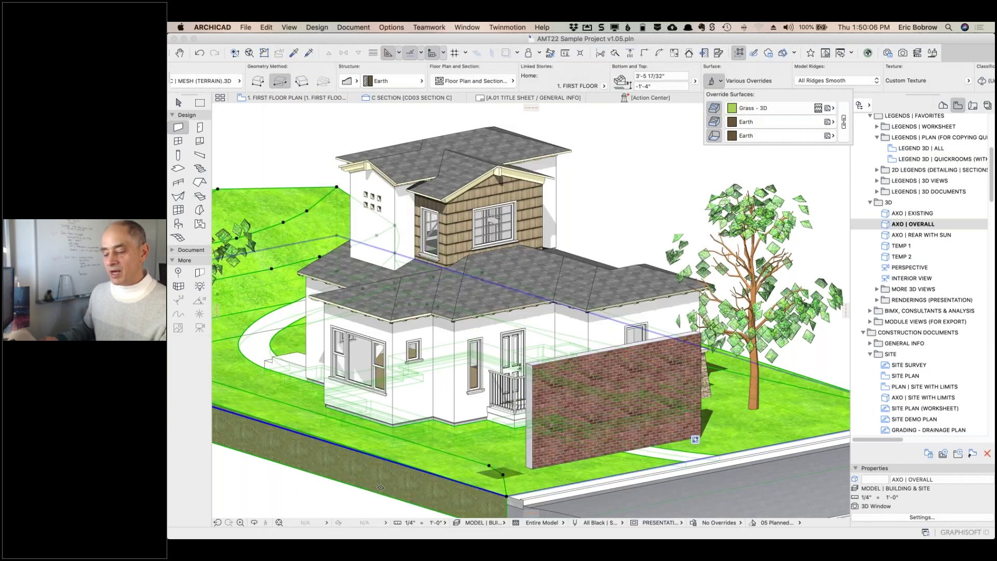
{"action": "left_click", "coordinate": [356, 502]}
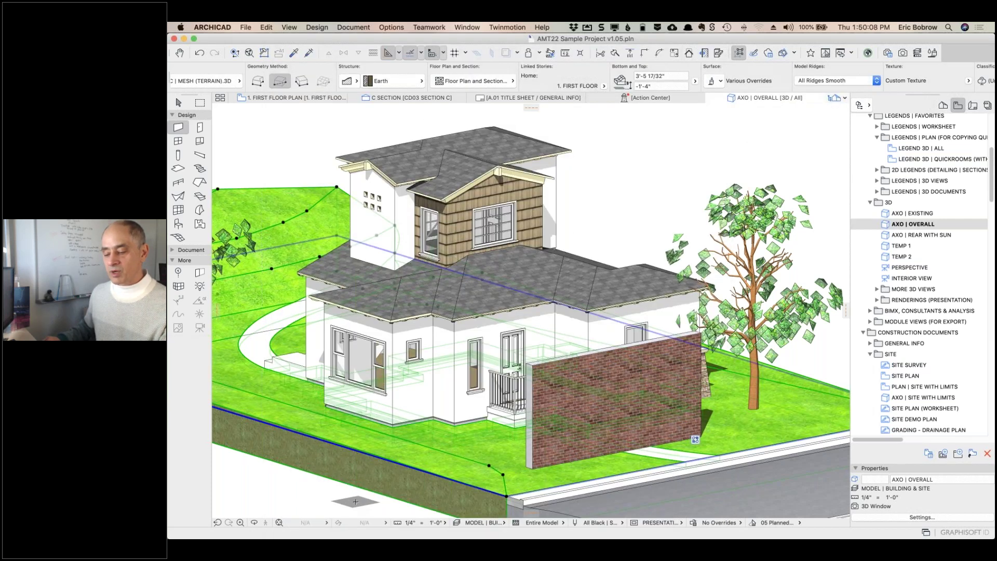
{"action": "key", "text": "Escape"}
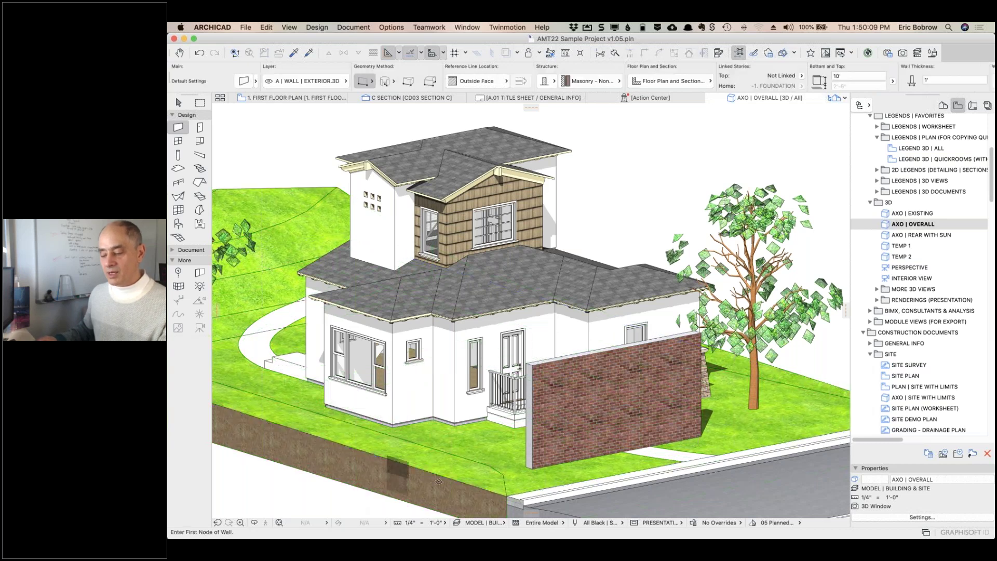
{"action": "scroll", "coordinate": [440, 482], "scroll_direction": "up", "scroll_amount": 5}
{"action": "scroll", "coordinate": [440, 481], "scroll_direction": "up", "scroll_amount": 3}
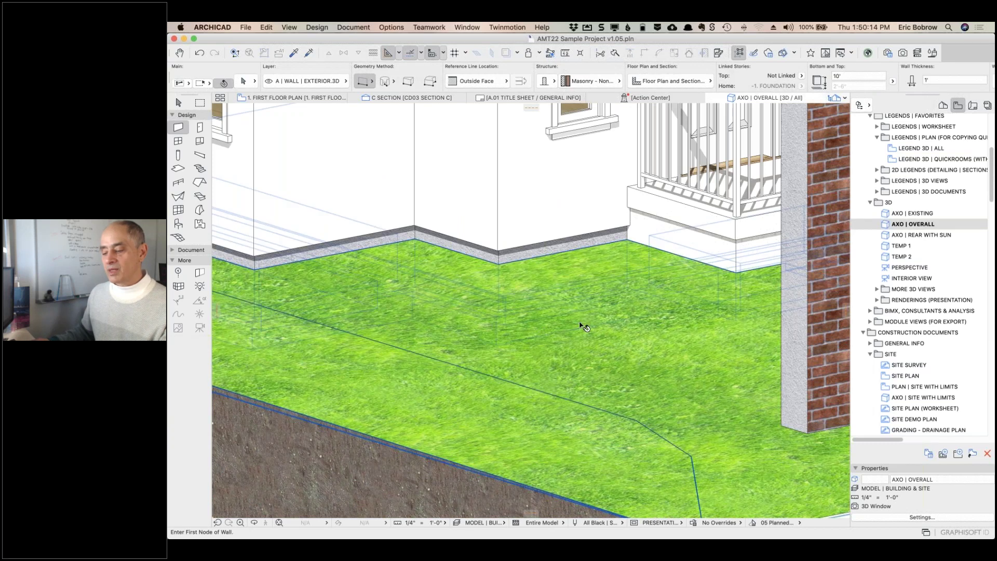
- Reselect the terrain mesh, try Grass - Green as its top surface override, and return it to Grass - 3D
{"action": "left_click", "coordinate": [633, 300]}
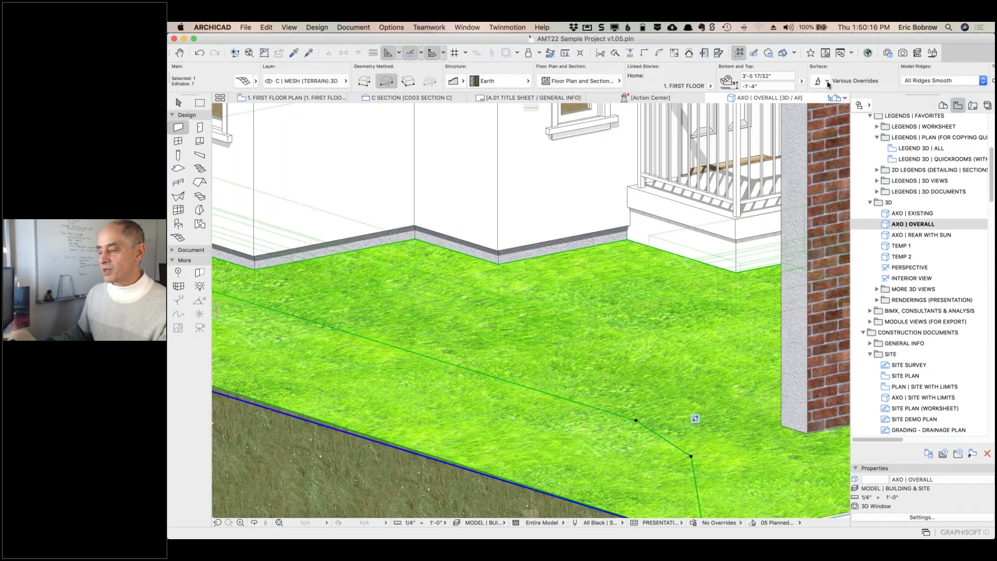
{"action": "left_click", "coordinate": [827, 82]}
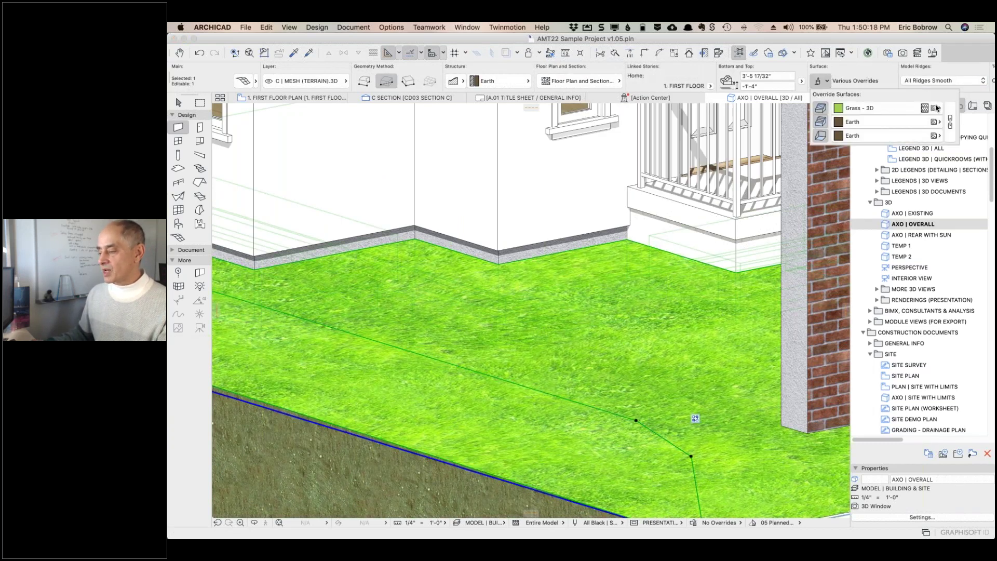
{"action": "left_click", "coordinate": [925, 108]}
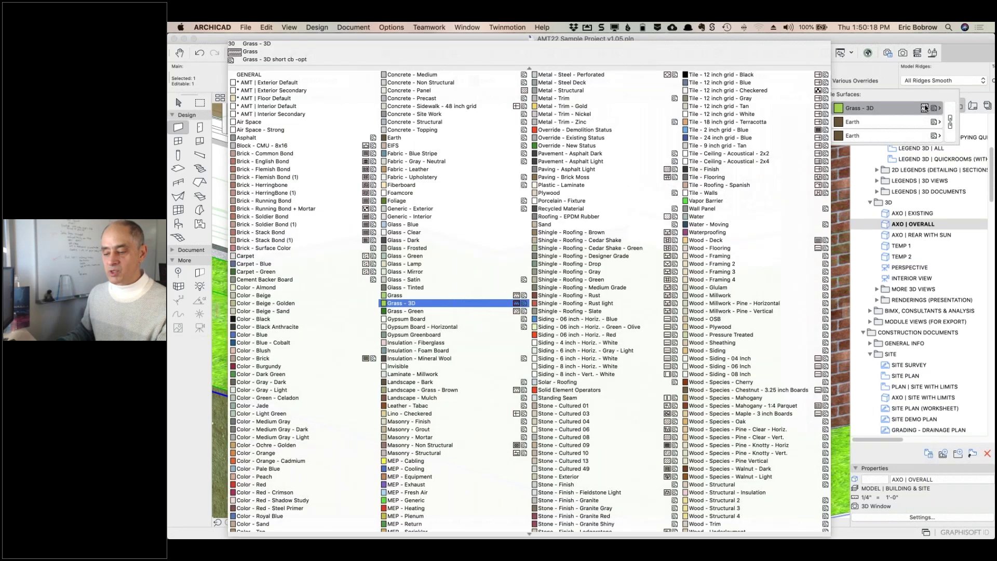
{"action": "left_click", "coordinate": [414, 311]}
{"action": "left_click", "coordinate": [414, 312]}
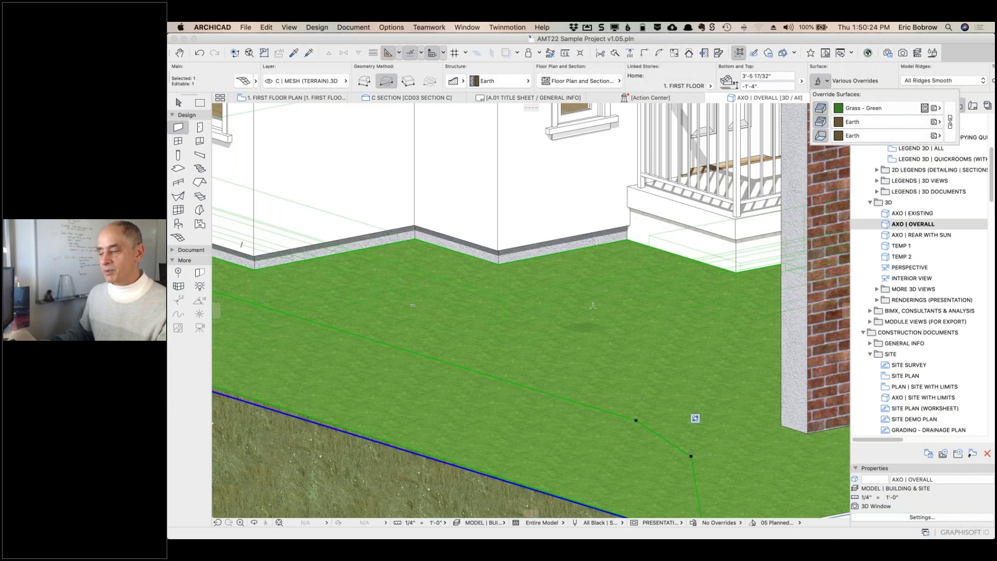
{"action": "left_click", "coordinate": [938, 109]}
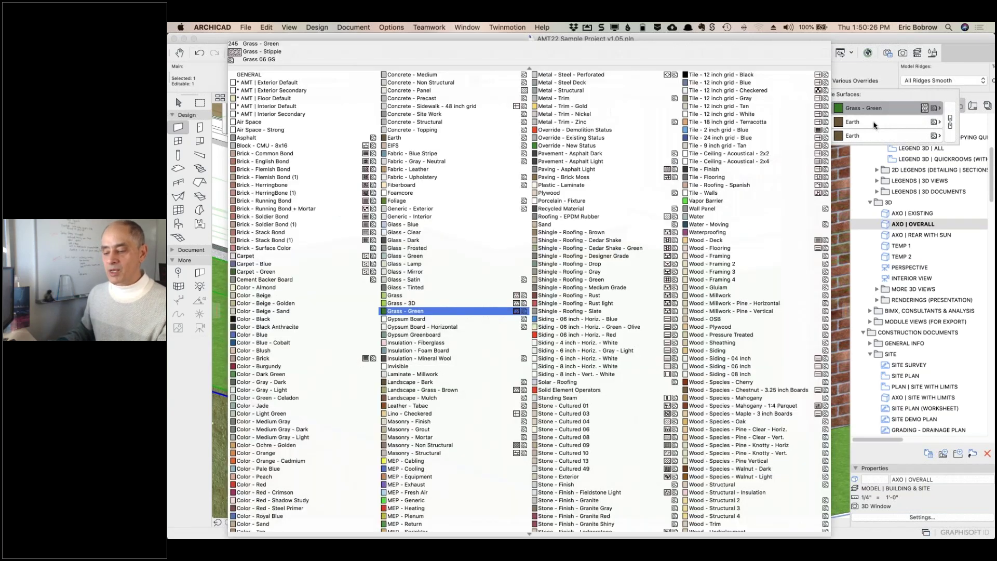
{"action": "left_click", "coordinate": [441, 304]}
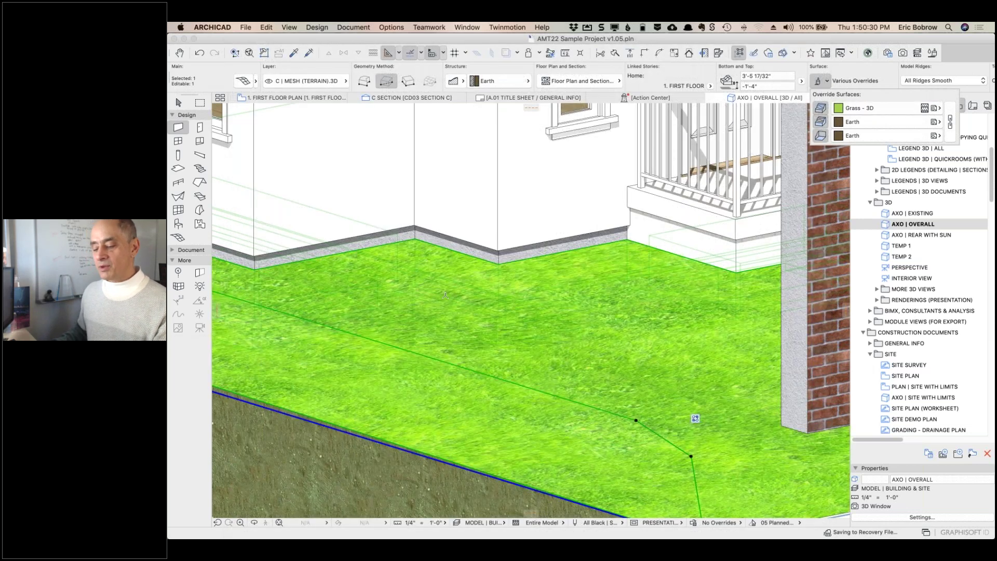
- Create a new surface in the Surfaces settings by duplicating Grass - 3D, keeping the proposed name
{"action": "left_click", "coordinate": [393, 27]}
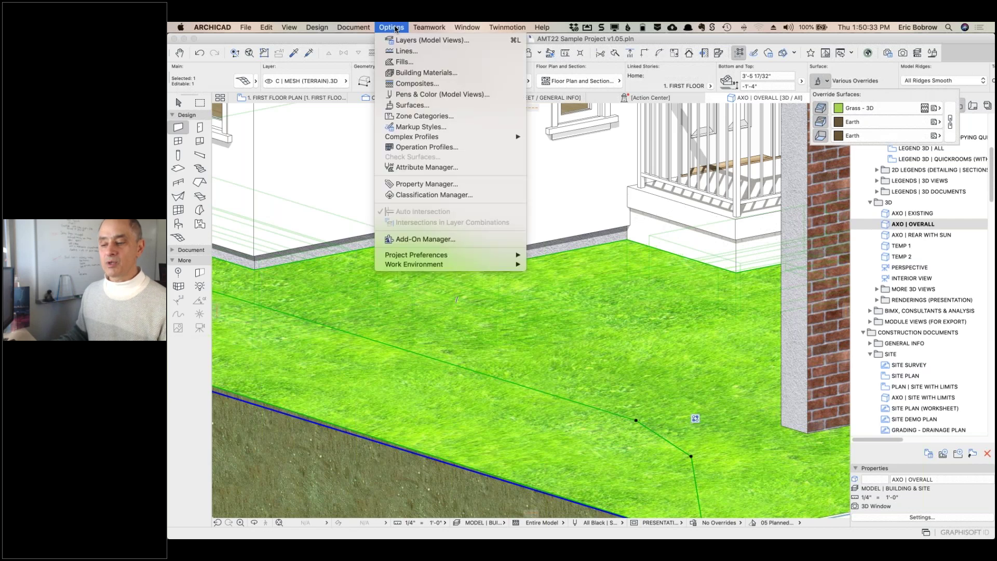
{"action": "left_click", "coordinate": [407, 105]}
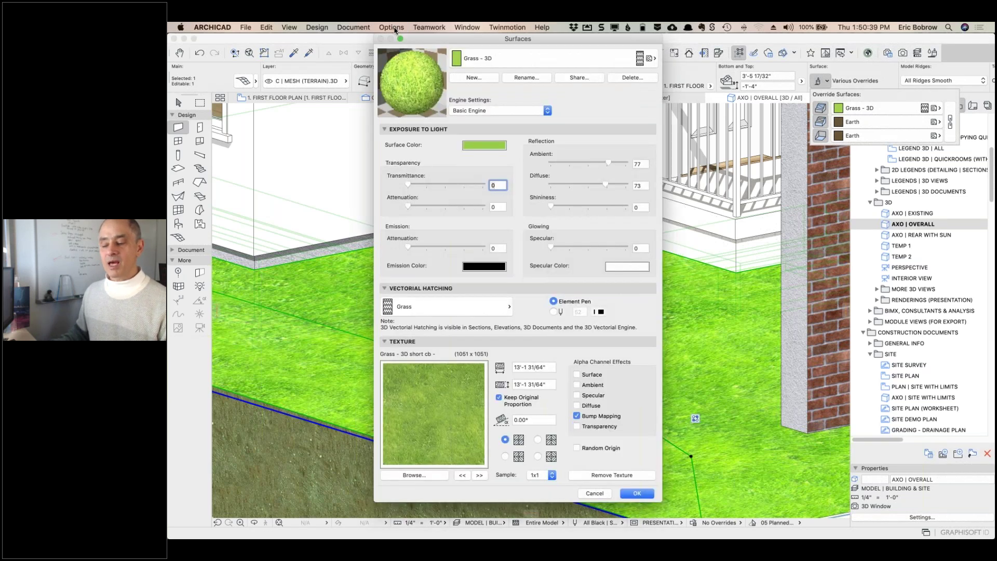
{"action": "left_click", "coordinate": [474, 78]}
{"action": "left_click", "coordinate": [474, 77]}
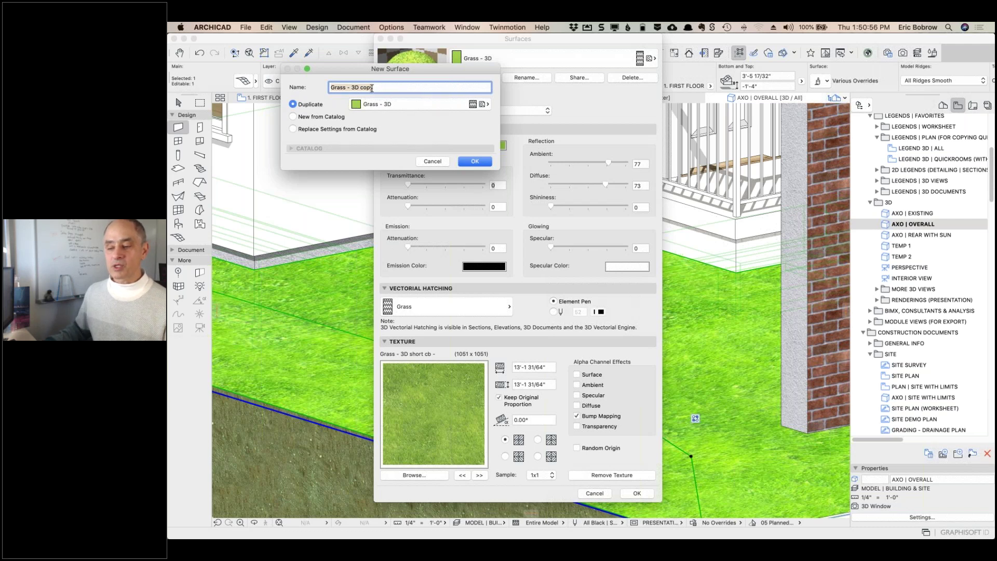
{"action": "left_click", "coordinate": [477, 163]}
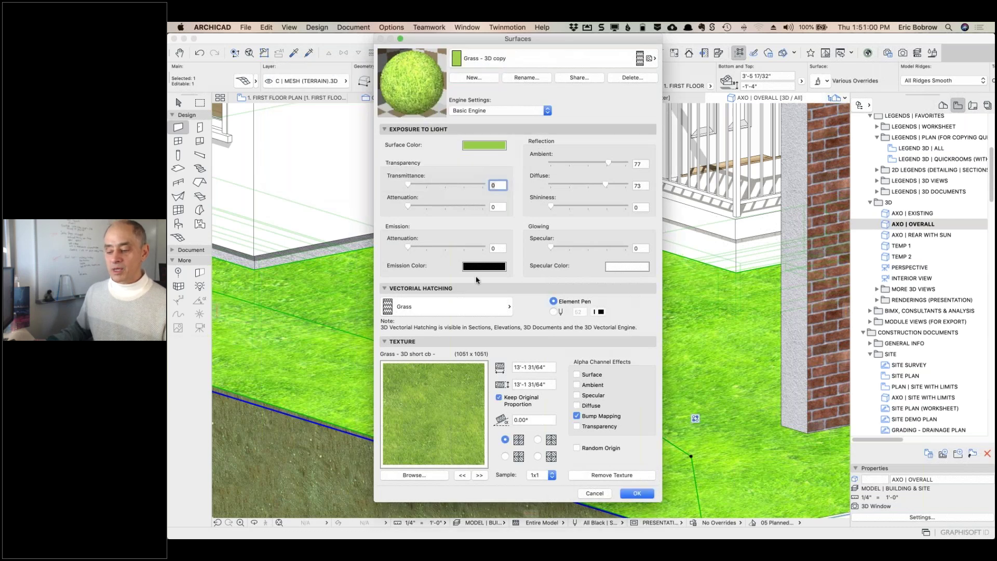
- Preview the Grass 23 library textures, assign Grass - Elephant cb.jpg to the duplicated grass surface, and save the surface settings
{"action": "left_click", "coordinate": [416, 475]}
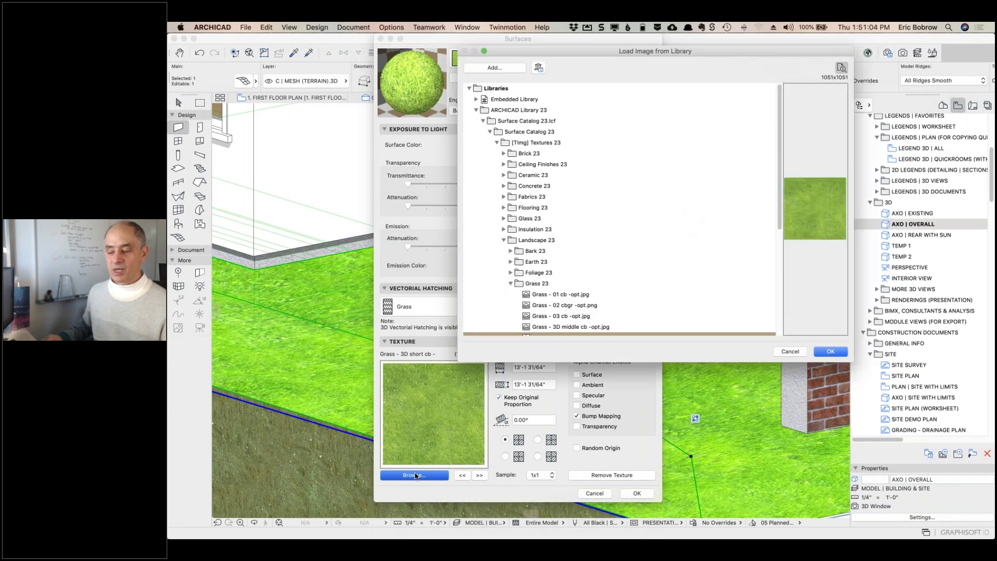
{"action": "scroll", "coordinate": [611, 294], "scroll_direction": "down", "scroll_amount": 2}
{"action": "scroll", "coordinate": [608, 288], "scroll_direction": "down", "scroll_amount": 3}
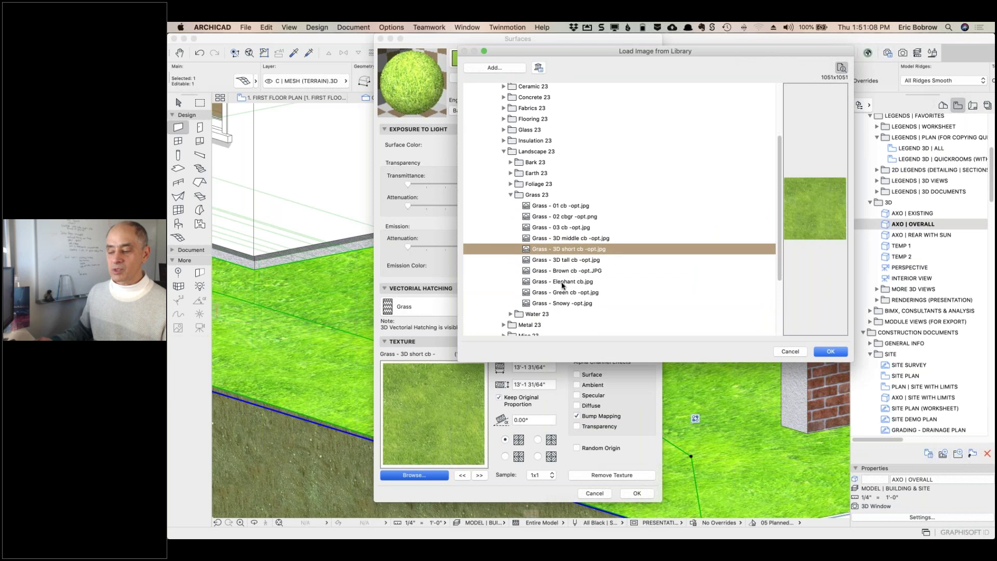
{"action": "left_click", "coordinate": [562, 282]}
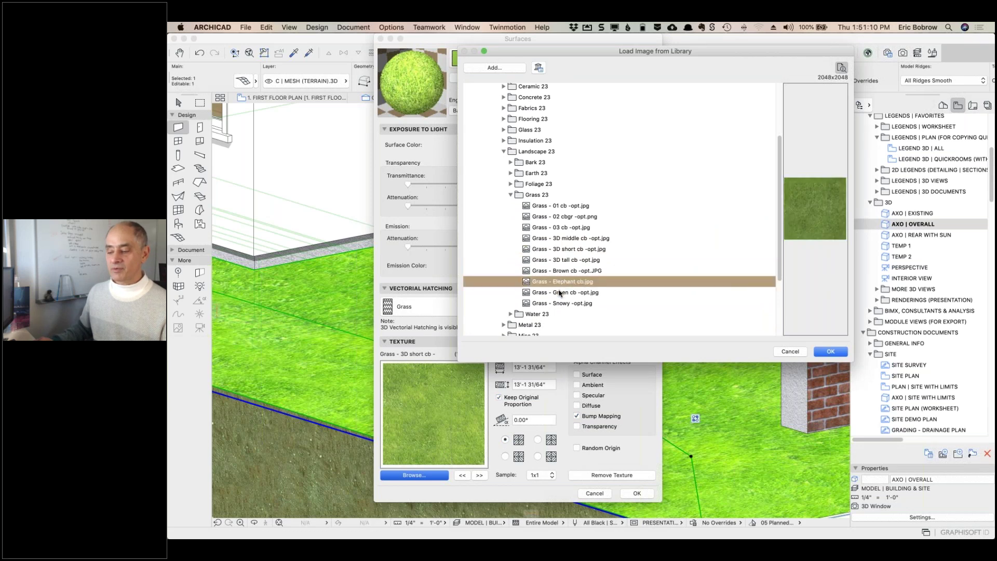
{"action": "left_click", "coordinate": [559, 293]}
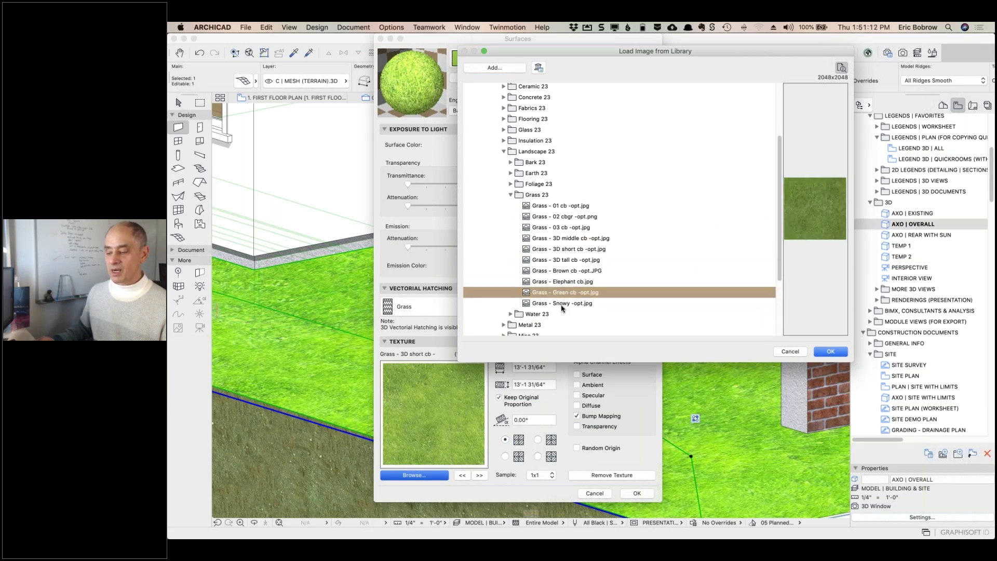
{"action": "left_click", "coordinate": [563, 304]}
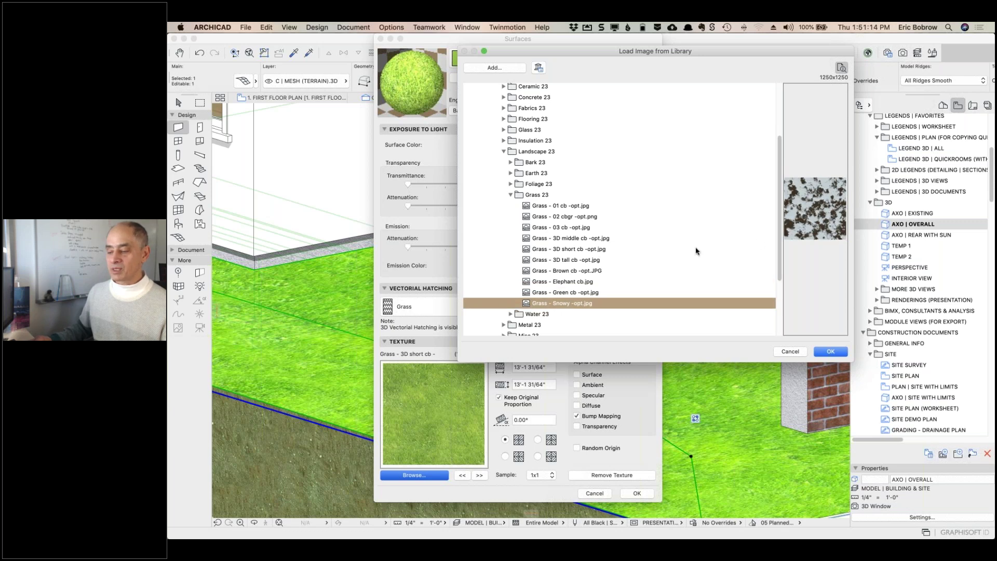
{"action": "left_click", "coordinate": [558, 272]}
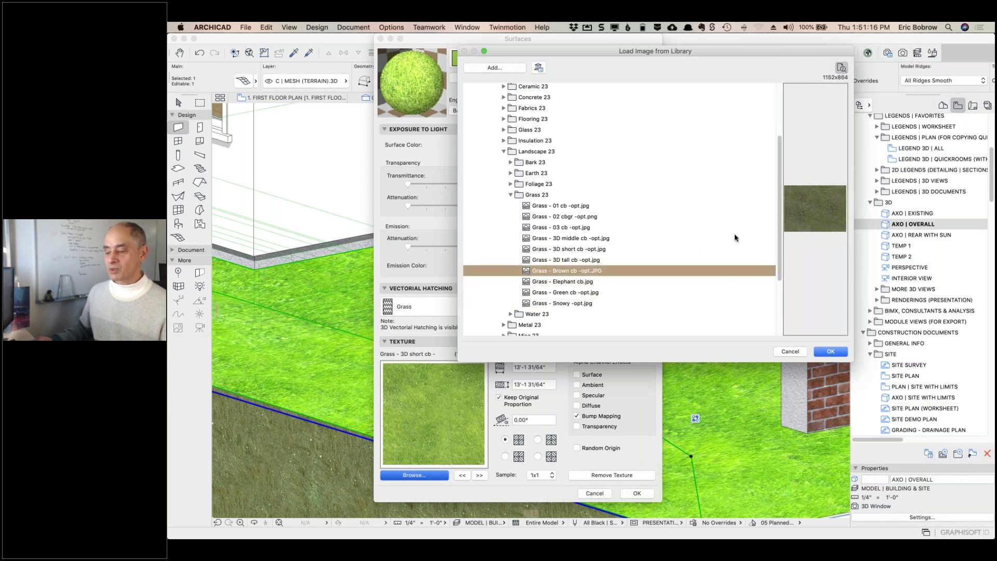
{"action": "left_click", "coordinate": [567, 282]}
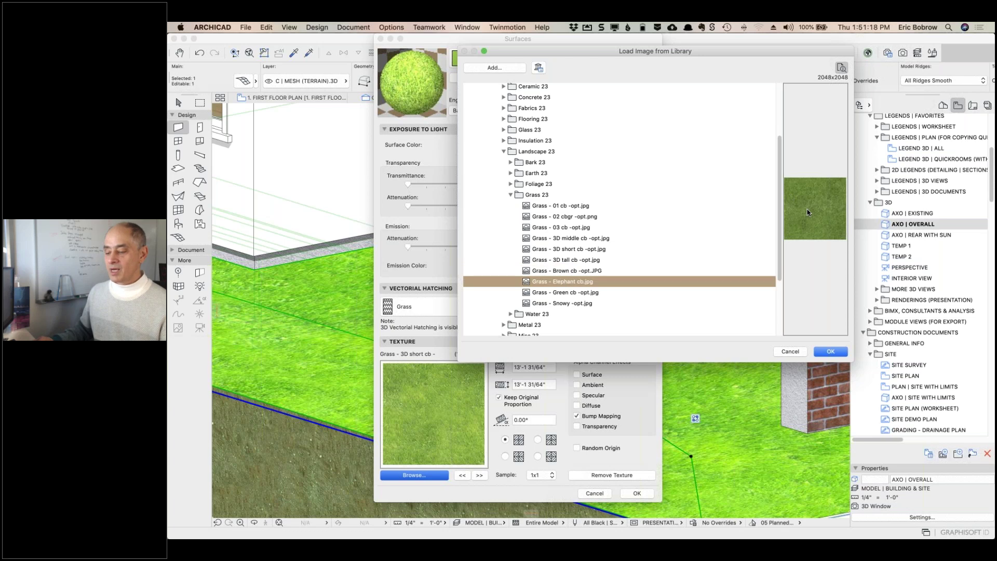
{"action": "left_click", "coordinate": [829, 353]}
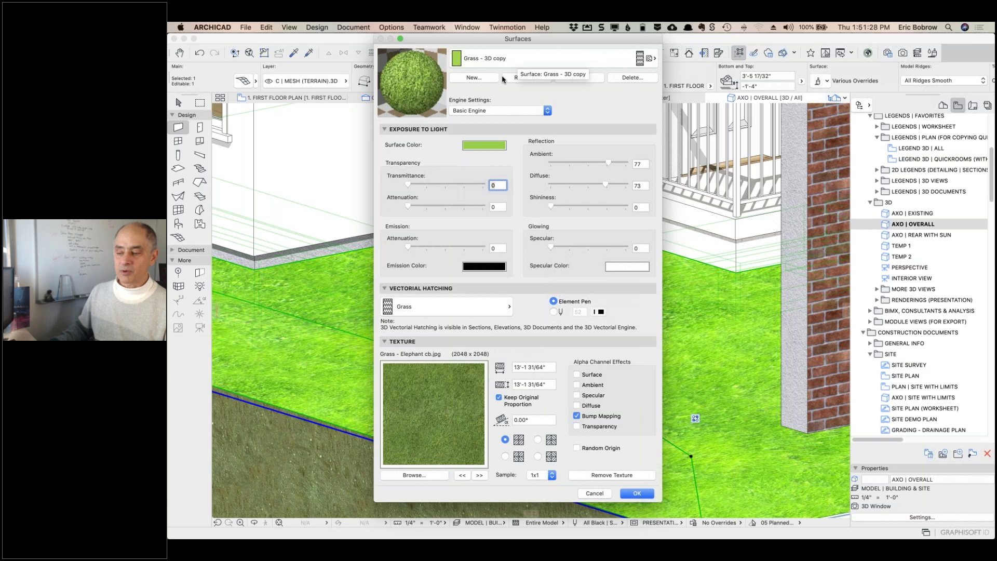
{"action": "left_click", "coordinate": [636, 493]}
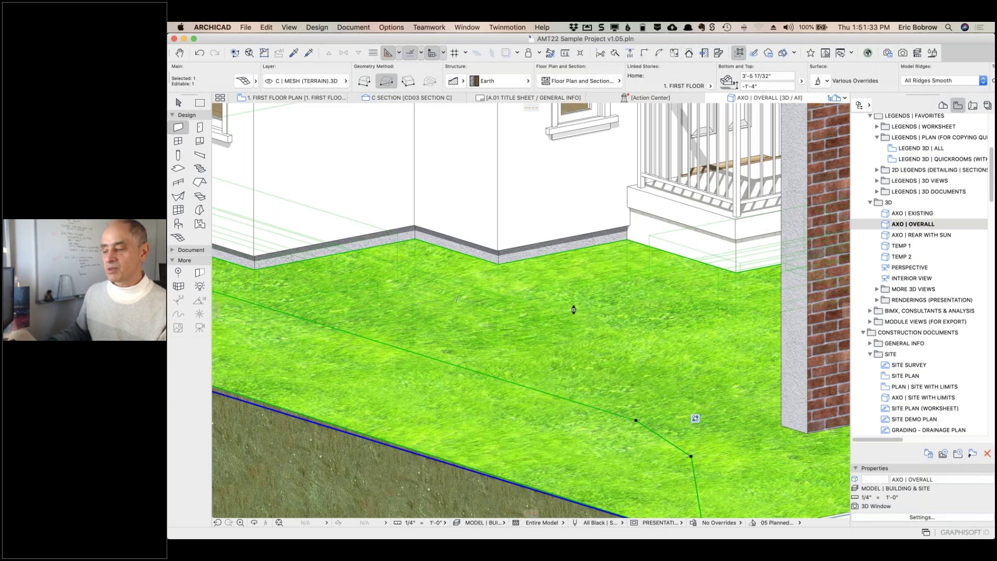
- Set the selected terrain mesh's top surface override to Grass - 3D copy
{"action": "left_click", "coordinate": [824, 81]}
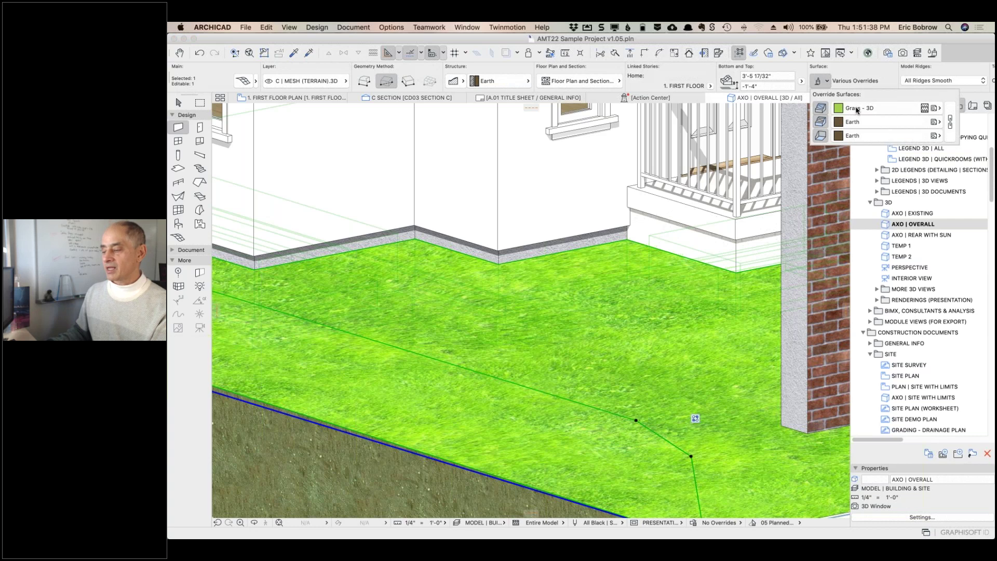
{"action": "left_click", "coordinate": [857, 109]}
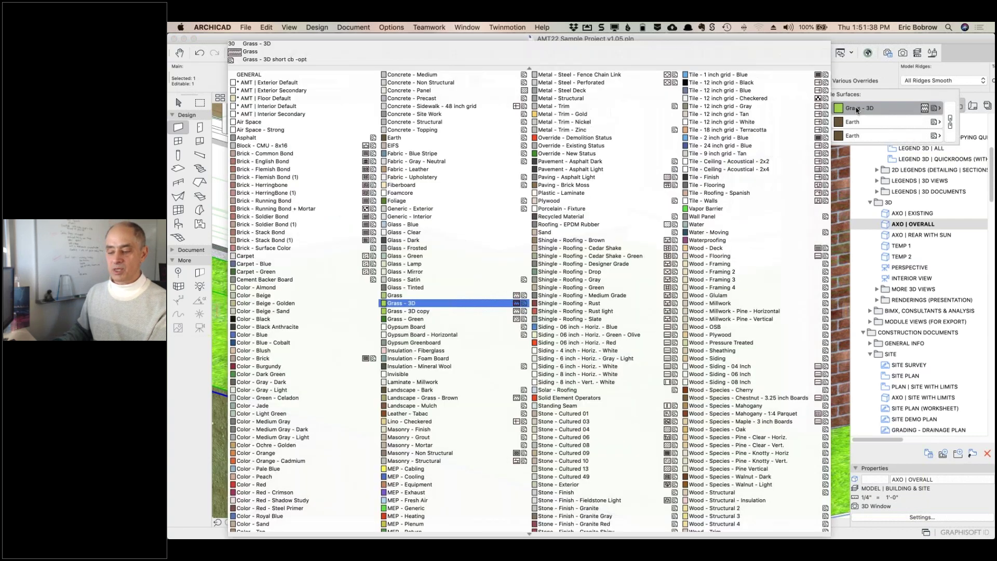
{"action": "left_click", "coordinate": [422, 311]}
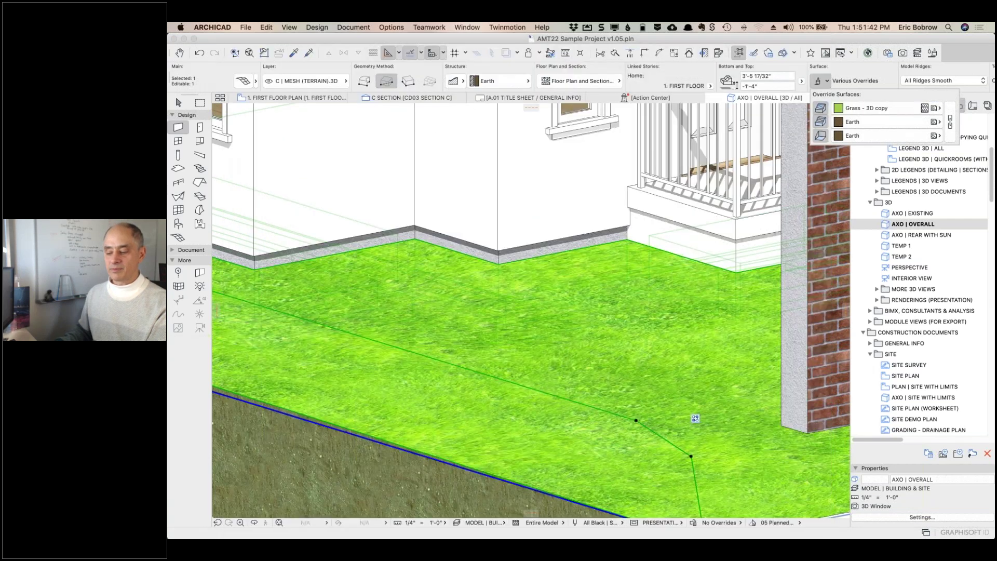
- Rename the Grass - 3D copy surface to Grass - 3D Elephant in the Surfaces settings
{"action": "scroll", "coordinate": [605, 280], "scroll_direction": "down", "scroll_amount": 5}
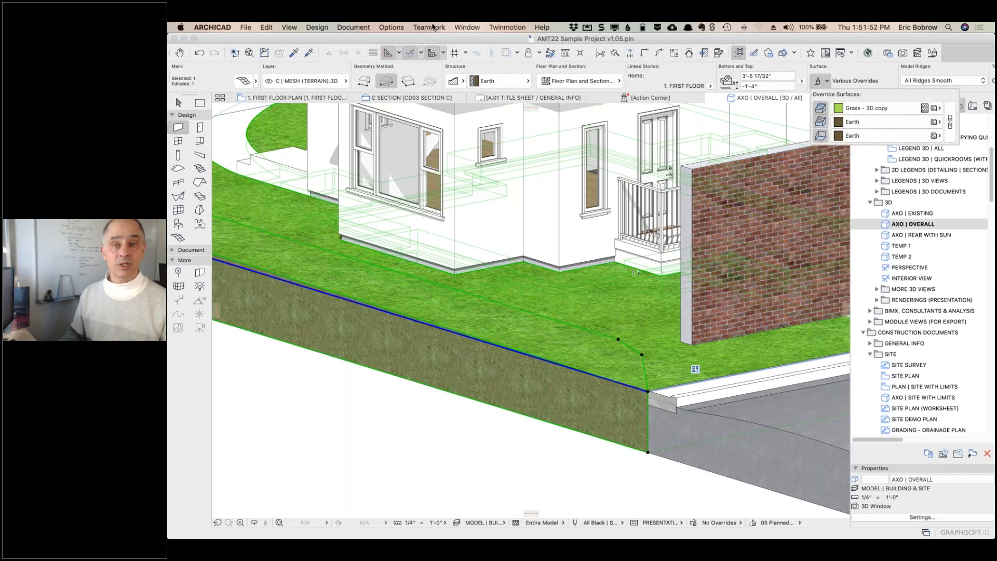
{"action": "left_click", "coordinate": [393, 28]}
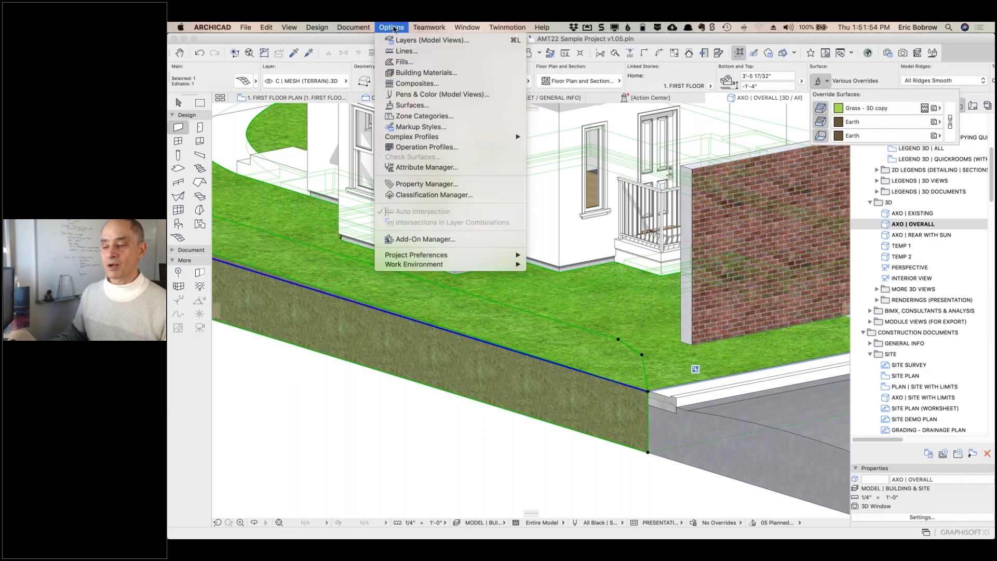
{"action": "left_click", "coordinate": [414, 106]}
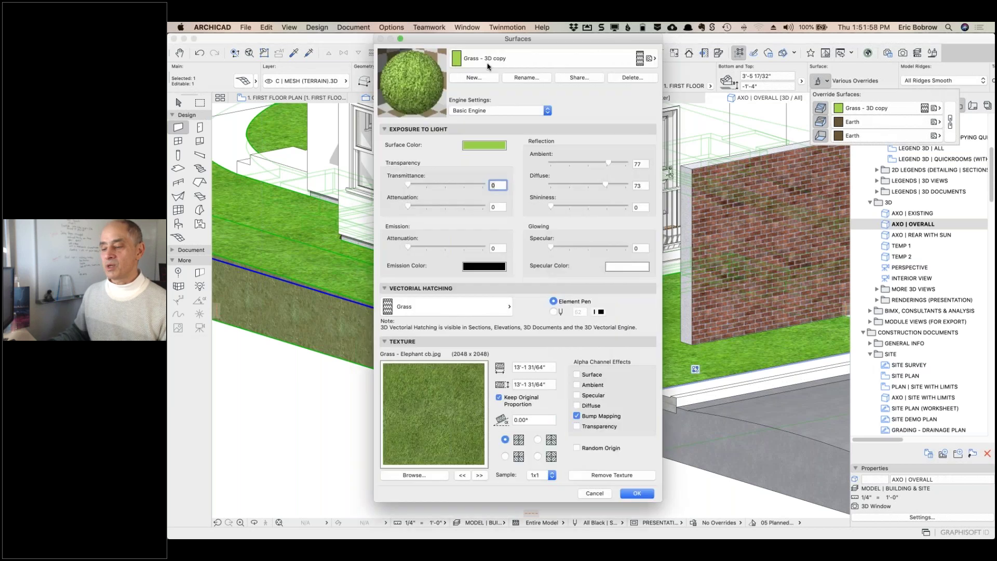
{"action": "left_click", "coordinate": [524, 77]}
{"action": "double_click", "coordinate": [559, 213]}
{"action": "type", "text": "Elephant"}
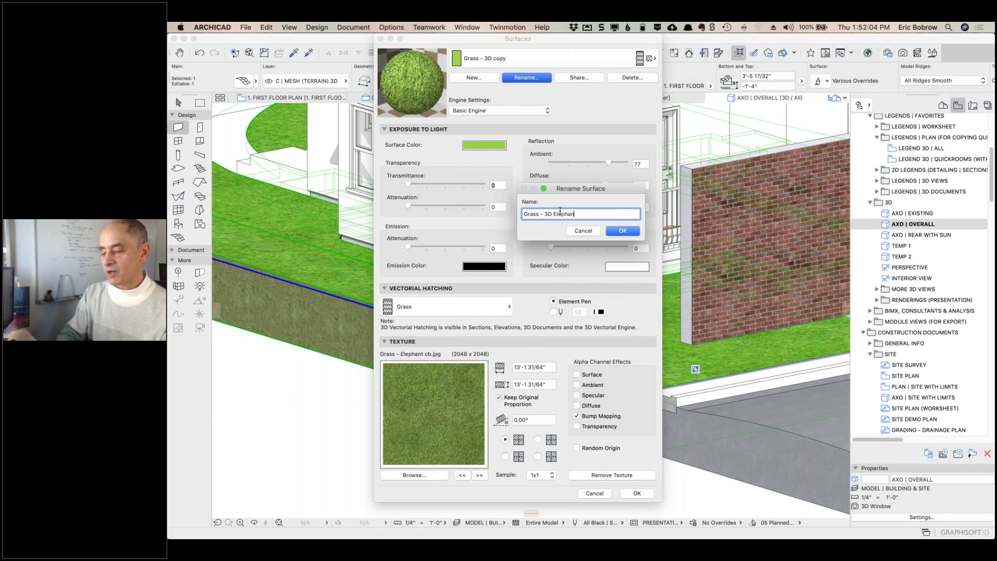
{"action": "left_click", "coordinate": [624, 232]}
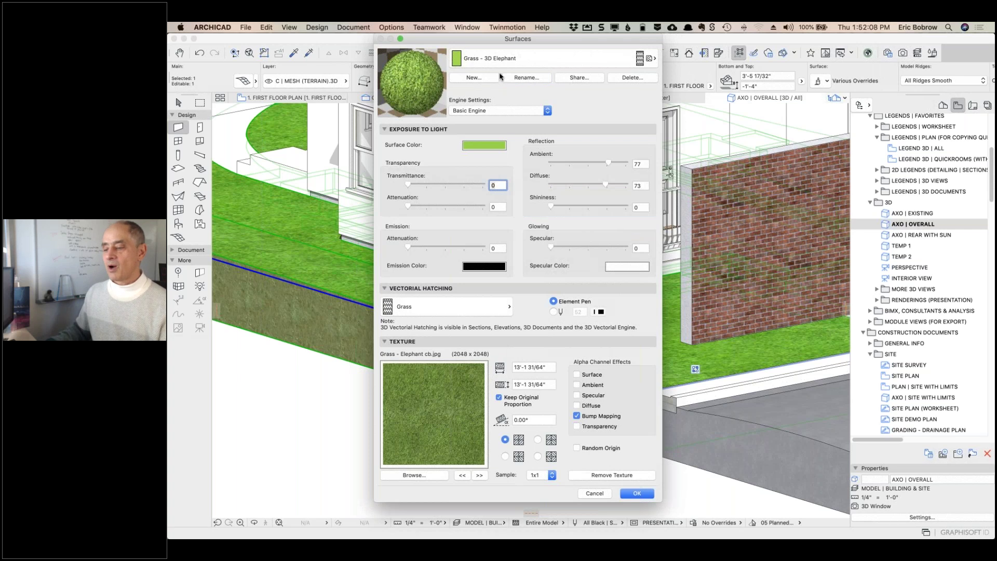
- Create a new surface from the catalog's Grass 23 folder in ARCHICAD Library 23, using Grass - 3D tall 23, and save the surface settings
{"action": "left_click", "coordinate": [472, 78]}
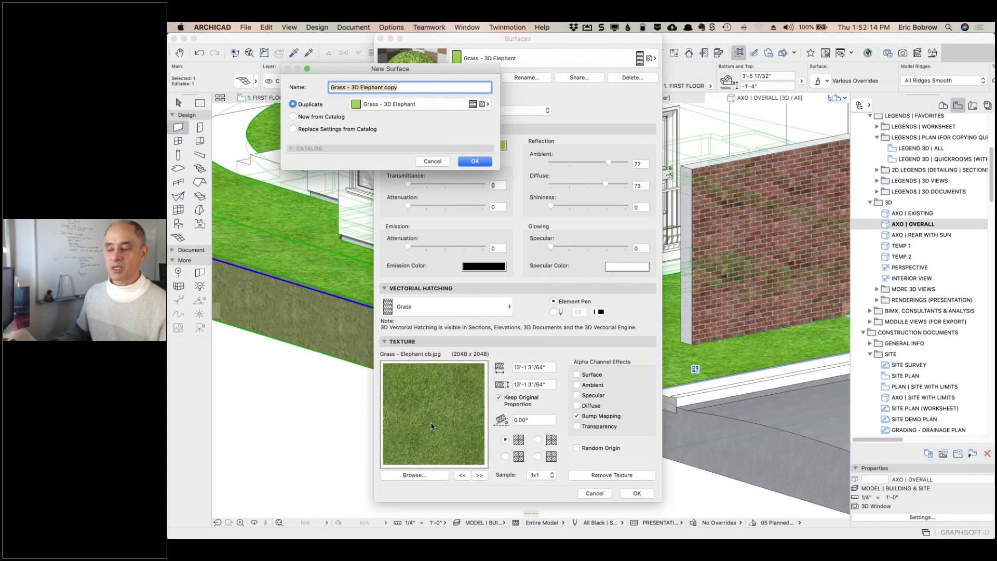
{"action": "left_click", "coordinate": [293, 117]}
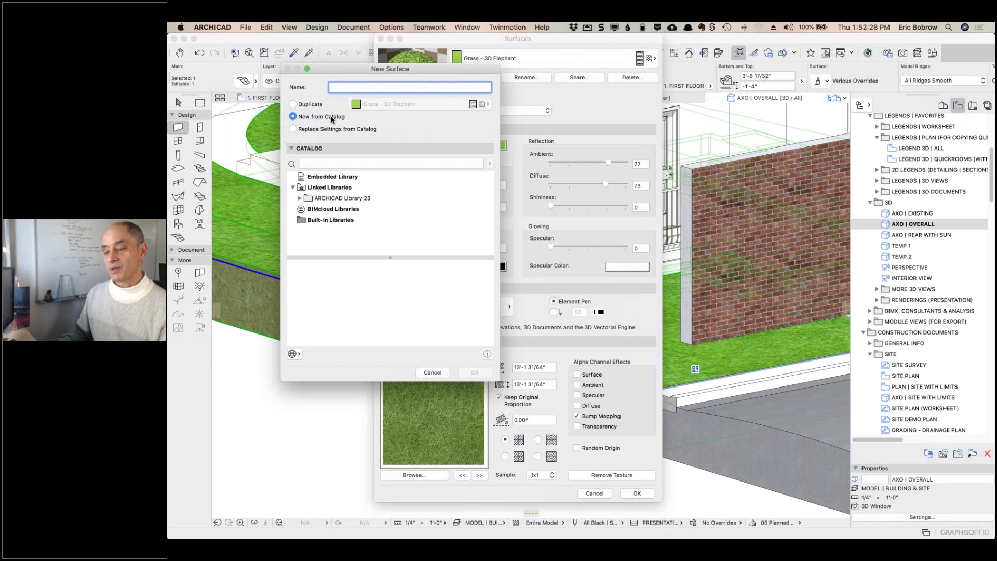
{"action": "left_click", "coordinate": [300, 198]}
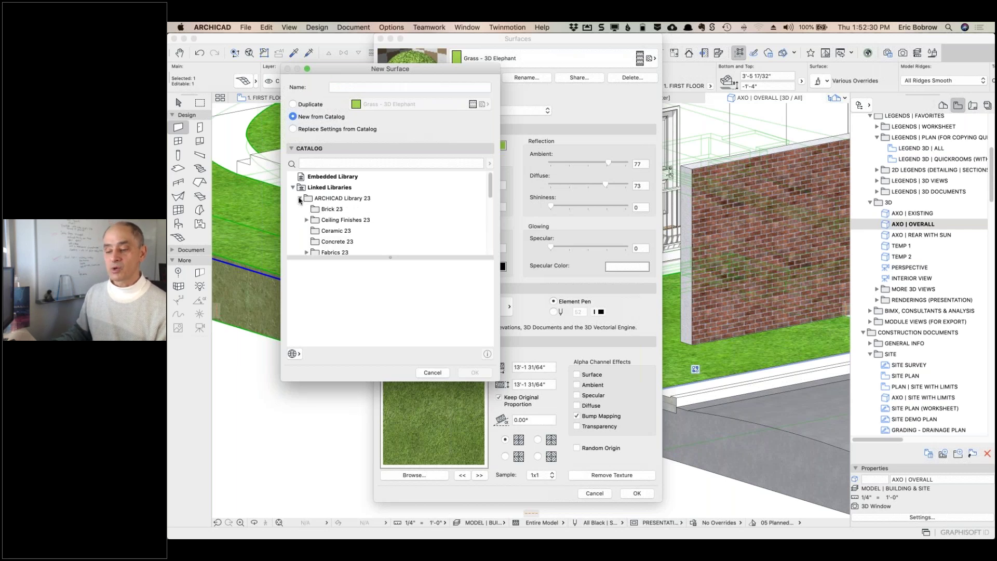
{"action": "scroll", "coordinate": [376, 233], "scroll_direction": "down", "scroll_amount": 5}
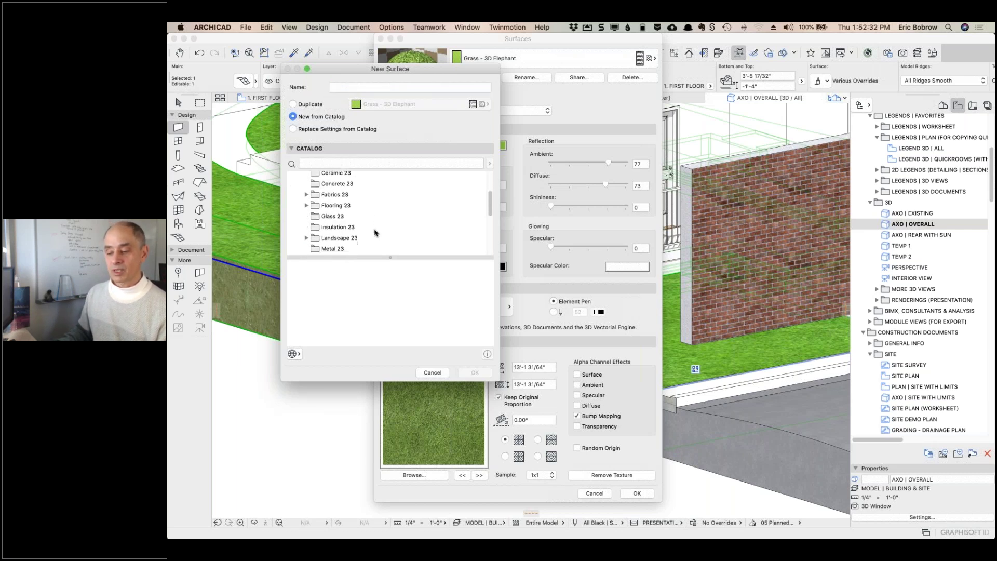
{"action": "left_click", "coordinate": [306, 218]}
{"action": "scroll", "coordinate": [393, 225], "scroll_direction": "down", "scroll_amount": 3}
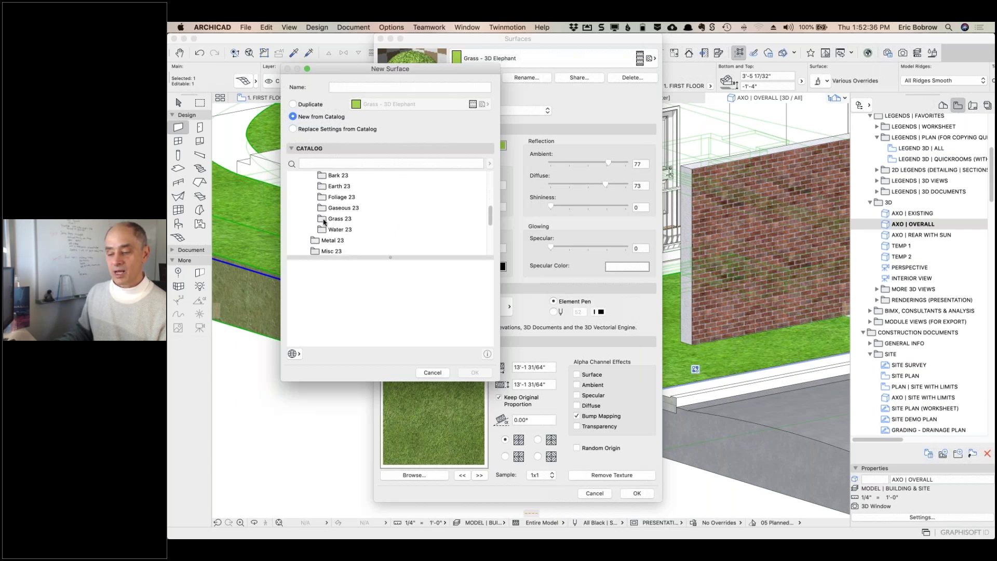
{"action": "left_click", "coordinate": [322, 222]}
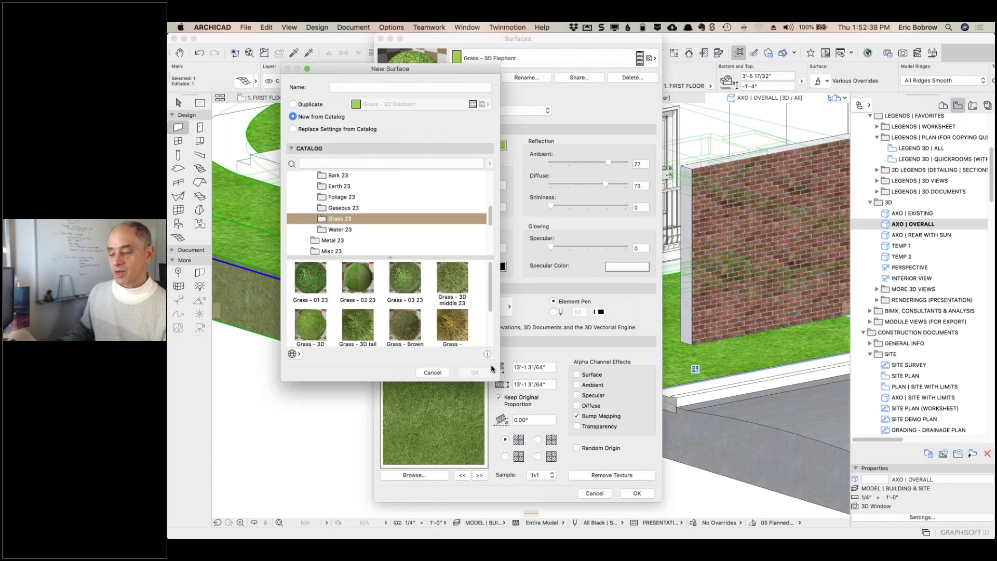
{"action": "left_click_drag", "start_coordinate": [496, 379], "coordinate": [504, 468]}
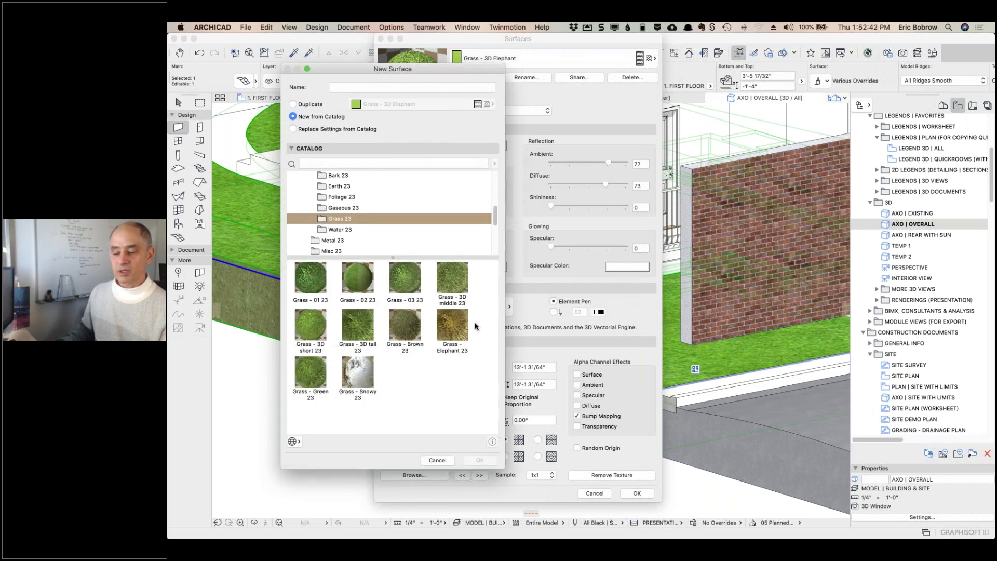
{"action": "left_click", "coordinate": [362, 326]}
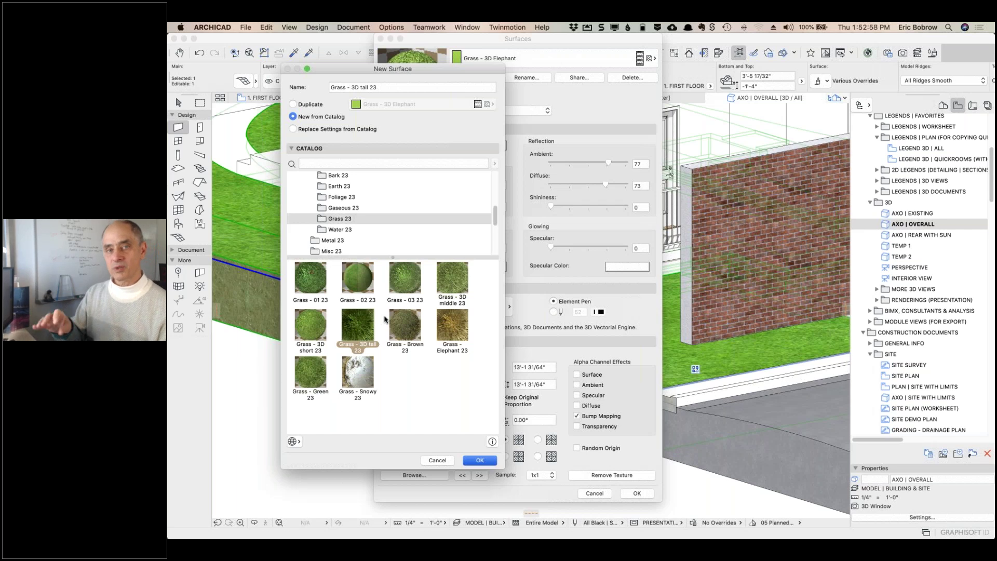
{"action": "key", "text": "Return"}
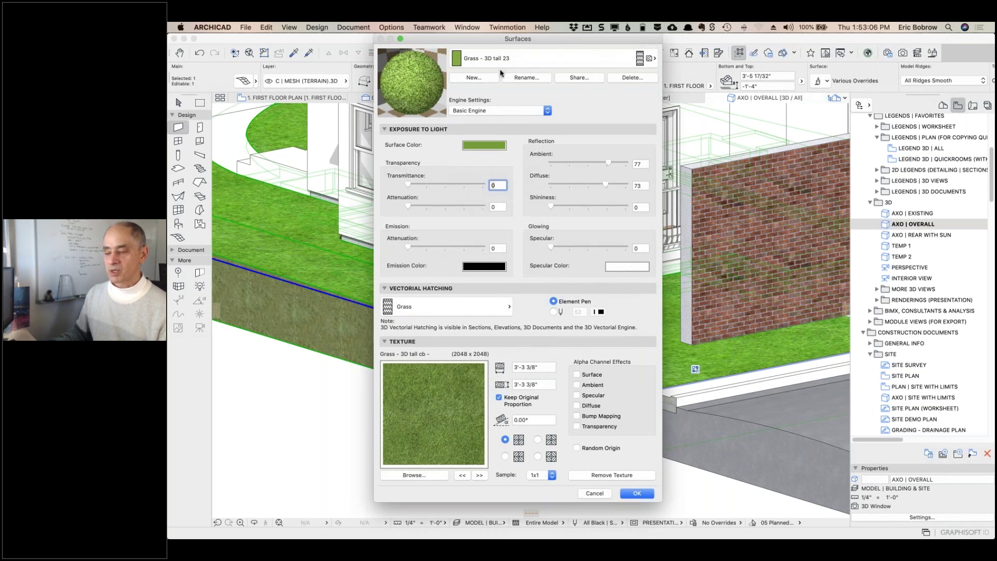
{"action": "left_click", "coordinate": [636, 494]}
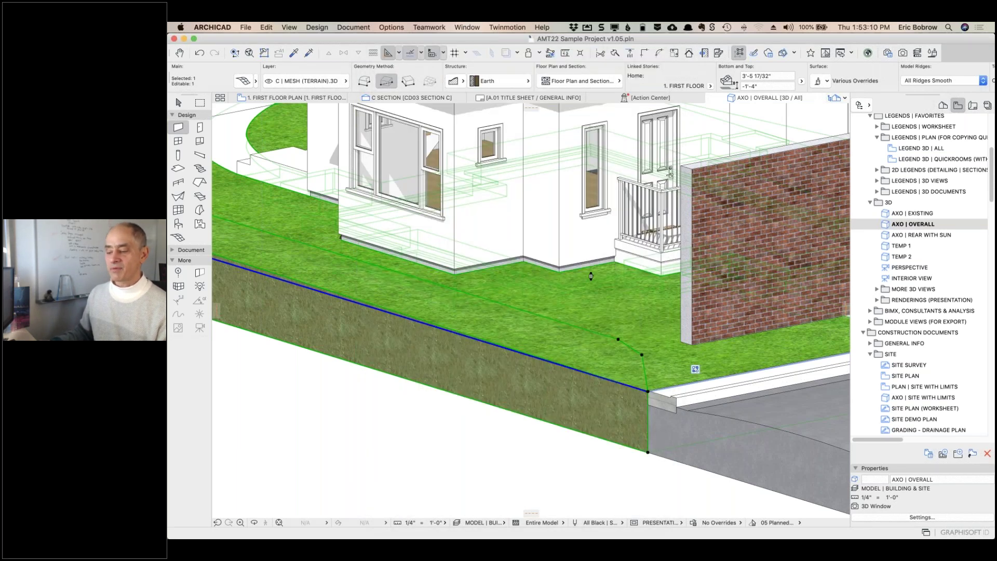
- Set the terrain mesh's top surface override to Grass - 3D tall 23, inspect the grass up close, and deselect the mesh
{"action": "left_click", "coordinate": [828, 83]}
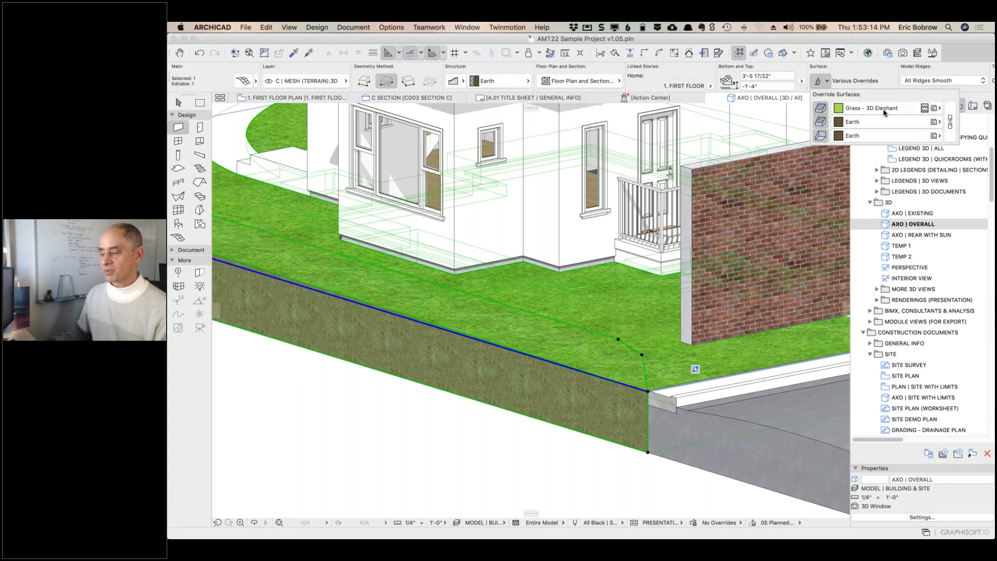
{"action": "left_click", "coordinate": [884, 112]}
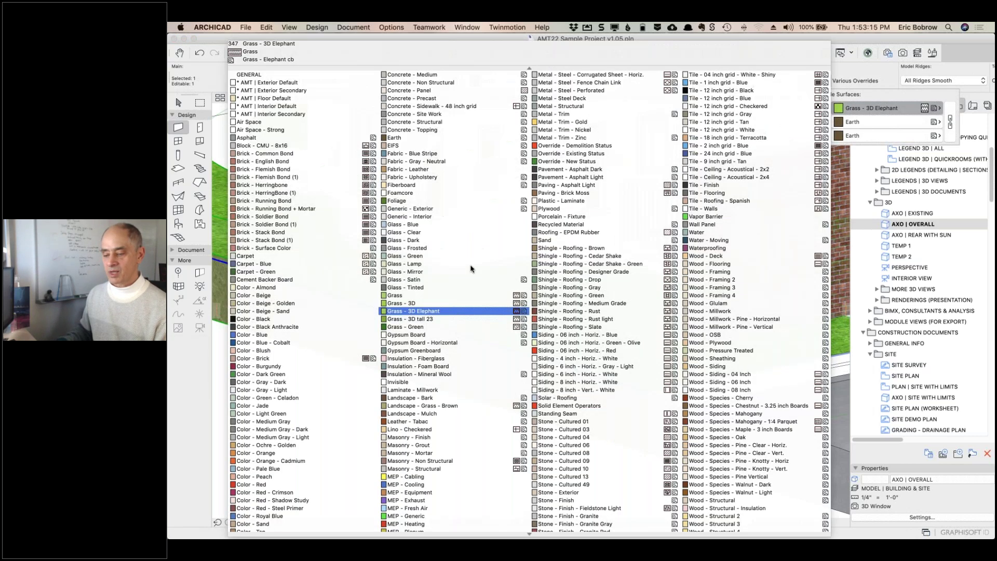
{"action": "left_click", "coordinate": [425, 319]}
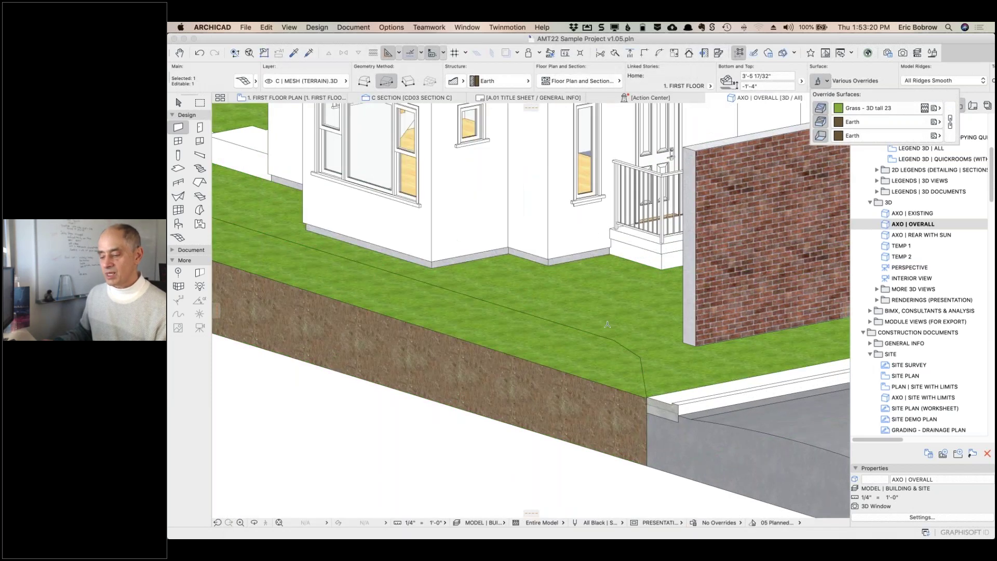
{"action": "scroll", "coordinate": [607, 324], "scroll_direction": "up", "scroll_amount": 10}
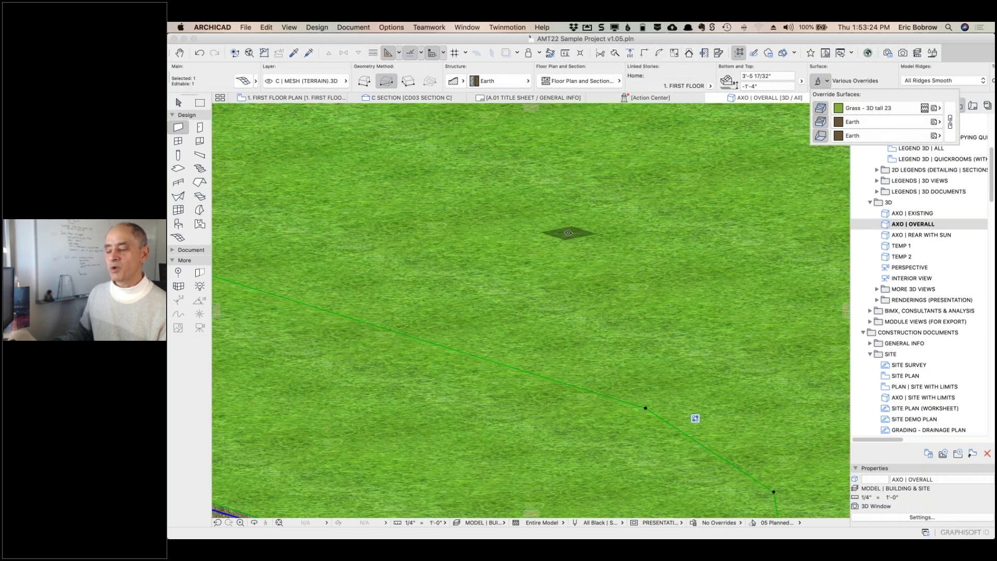
{"action": "scroll", "coordinate": [568, 232], "scroll_direction": "down", "scroll_amount": 4}
{"action": "scroll", "coordinate": [568, 232], "scroll_direction": "down", "scroll_amount": 3}
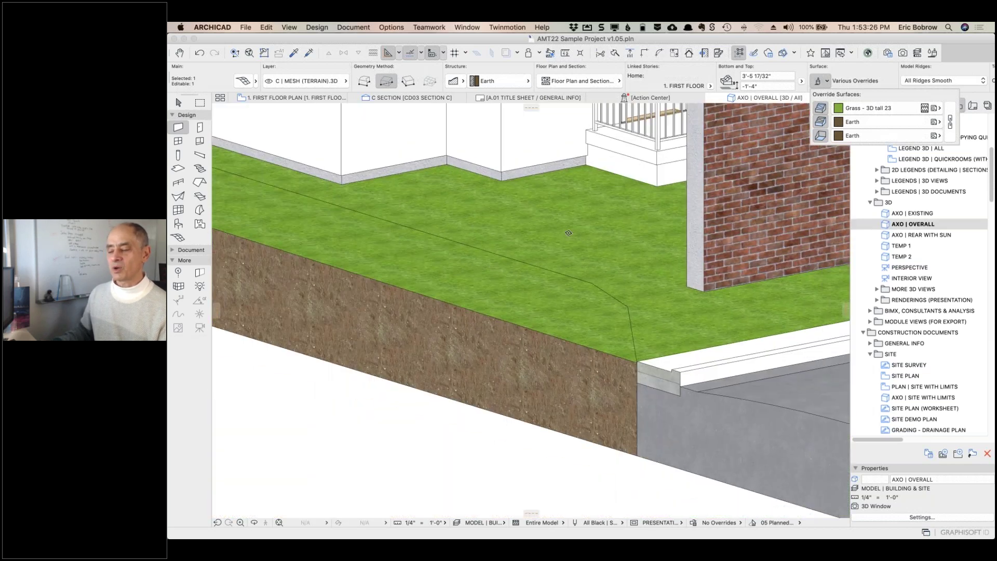
{"action": "scroll", "coordinate": [568, 232], "scroll_direction": "down", "scroll_amount": 4}
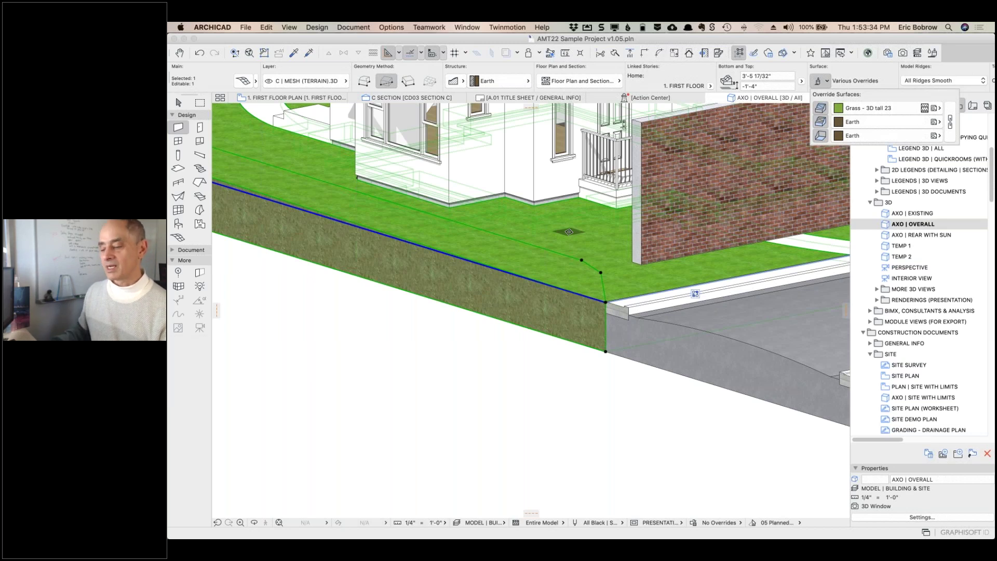
{"action": "left_click", "coordinate": [474, 396]}
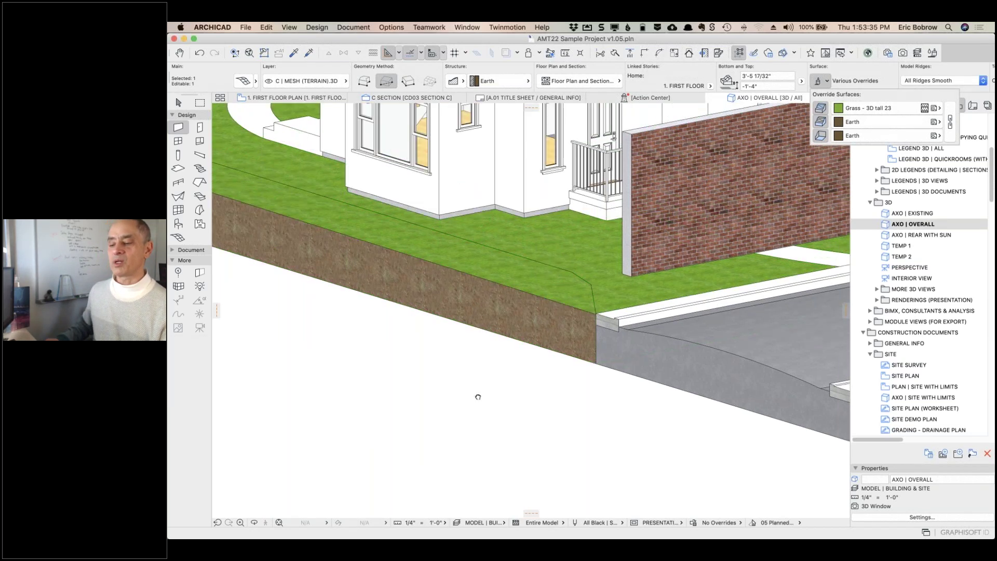
{"action": "scroll", "coordinate": [473, 402], "scroll_direction": "up", "scroll_amount": 3}
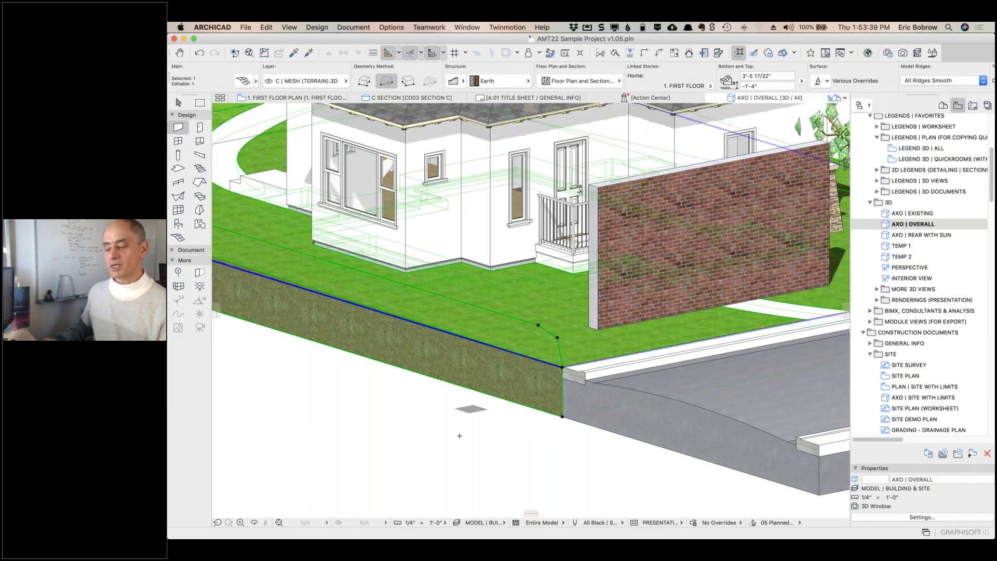
{"action": "key", "text": "Escape"}
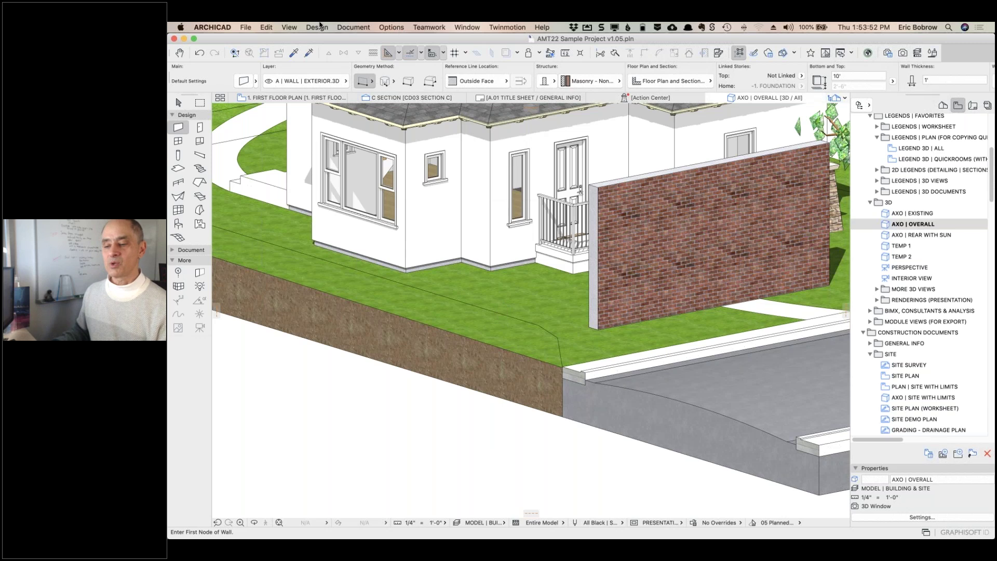
- Review the project's loaded libraries in the Library Manager, checking ARCHICAD Library 23, and close it without changes
{"action": "left_click", "coordinate": [245, 27]}
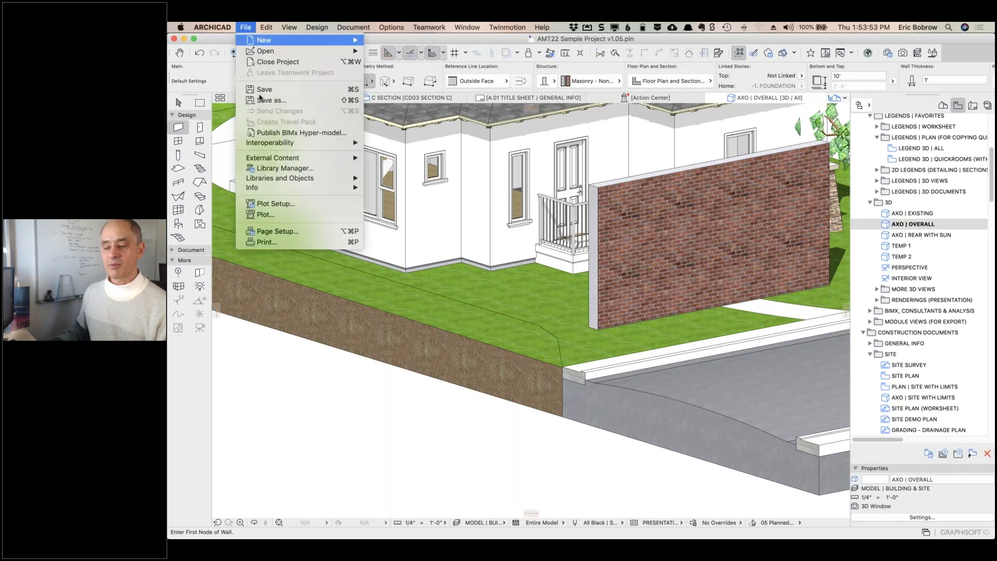
{"action": "left_click", "coordinate": [263, 170]}
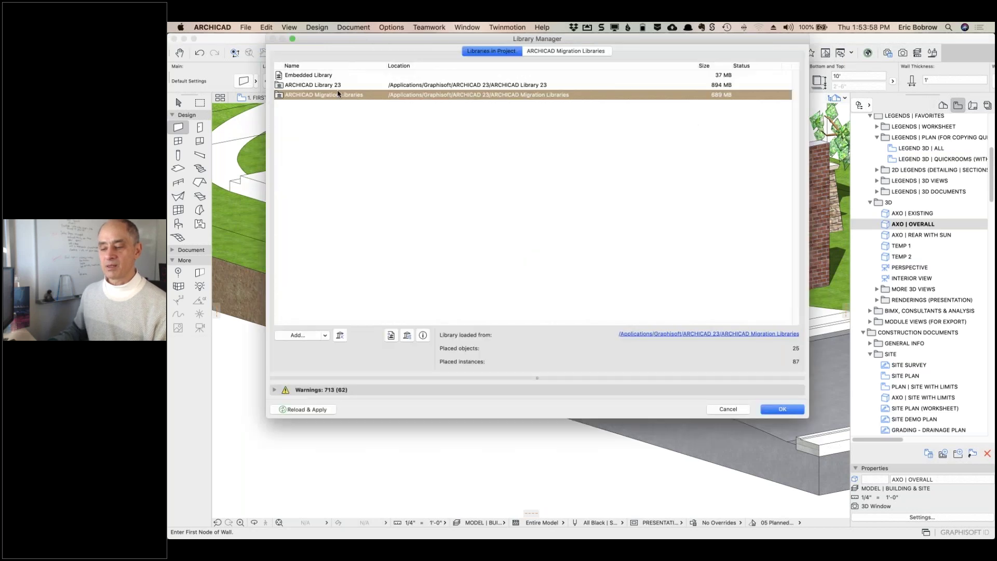
{"action": "left_click", "coordinate": [460, 85]}
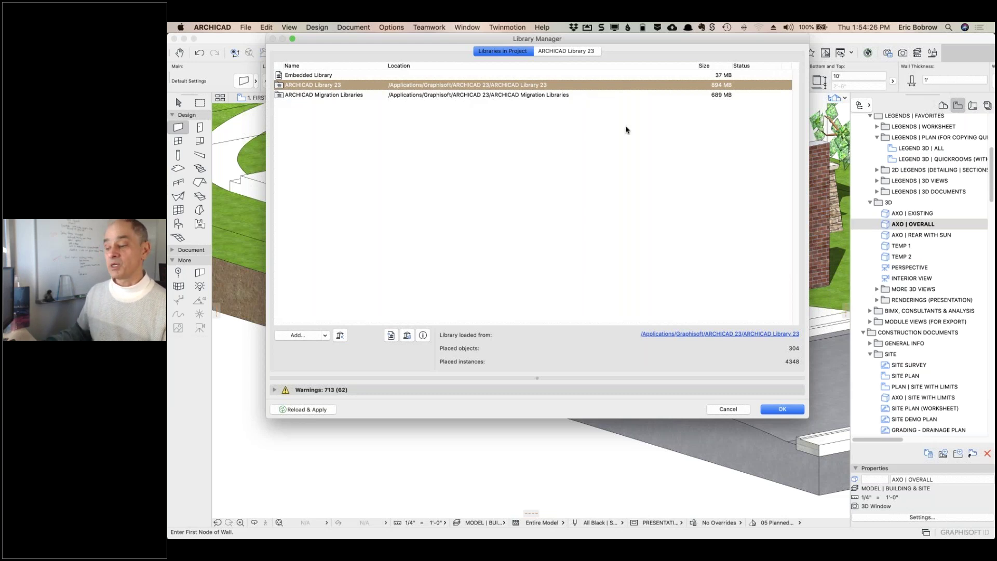
{"action": "left_click", "coordinate": [727, 409]}
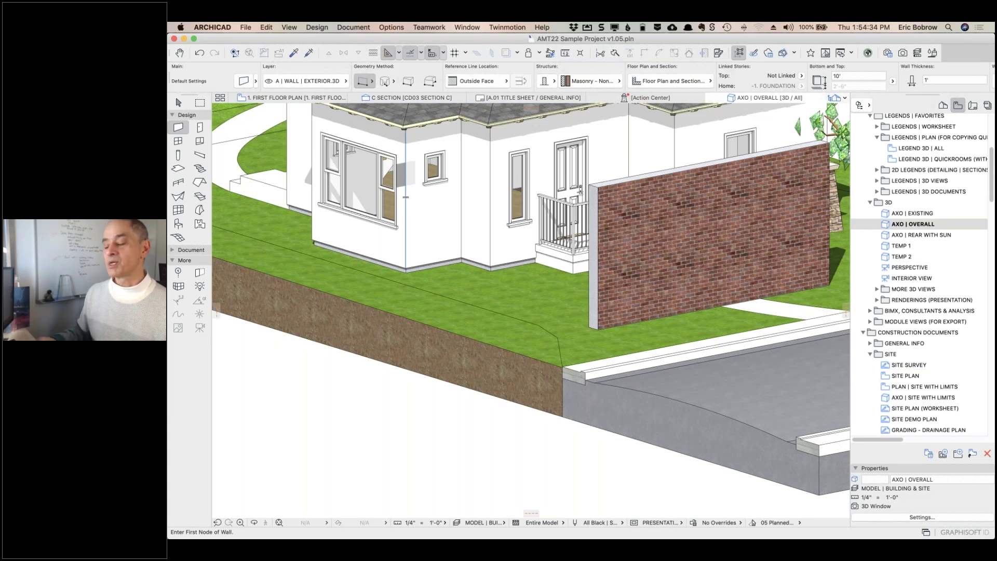
- Switch to the blank Untitled ARCHICAD project and show its surfaces in the Attribute Manager
{"action": "left_click", "coordinate": [391, 27]}
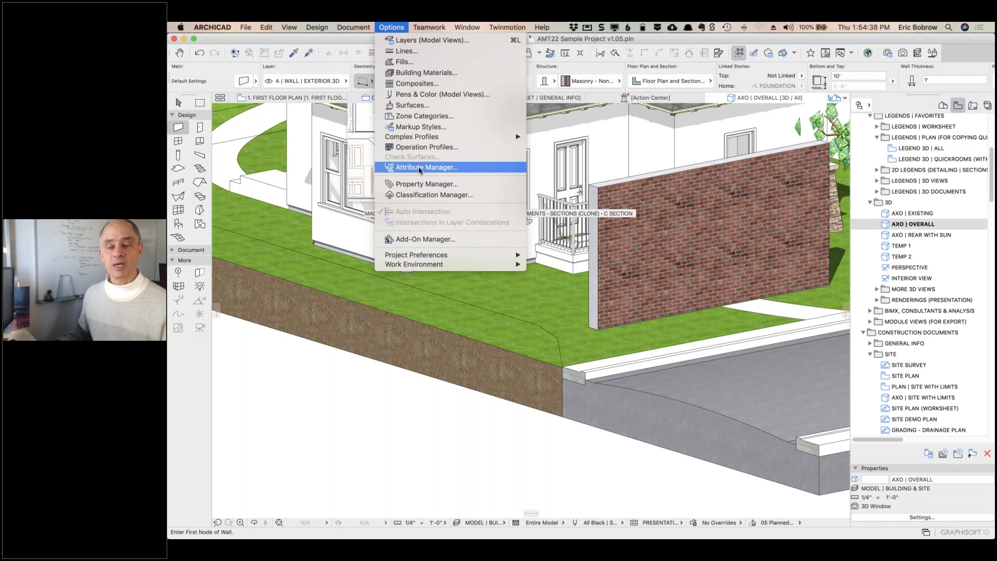
{"action": "left_click", "coordinate": [400, 26]}
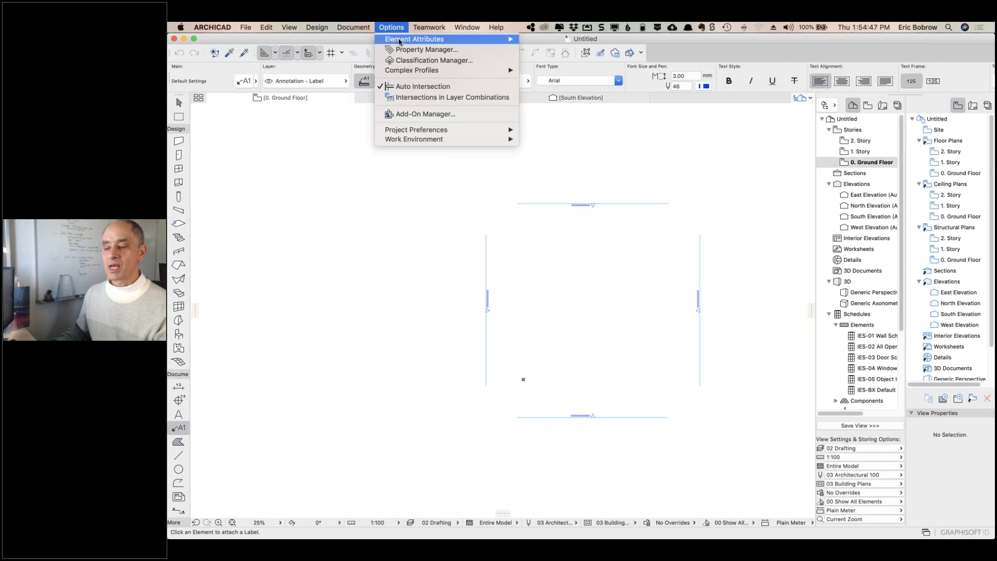
{"action": "mouse_move", "coordinate": [399, 41]}
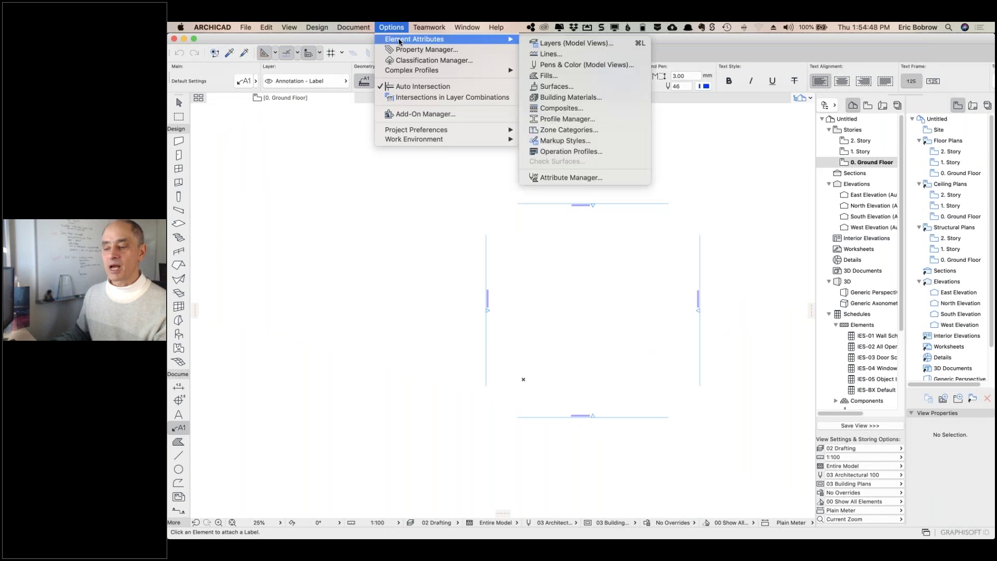
{"action": "left_click", "coordinate": [571, 178]}
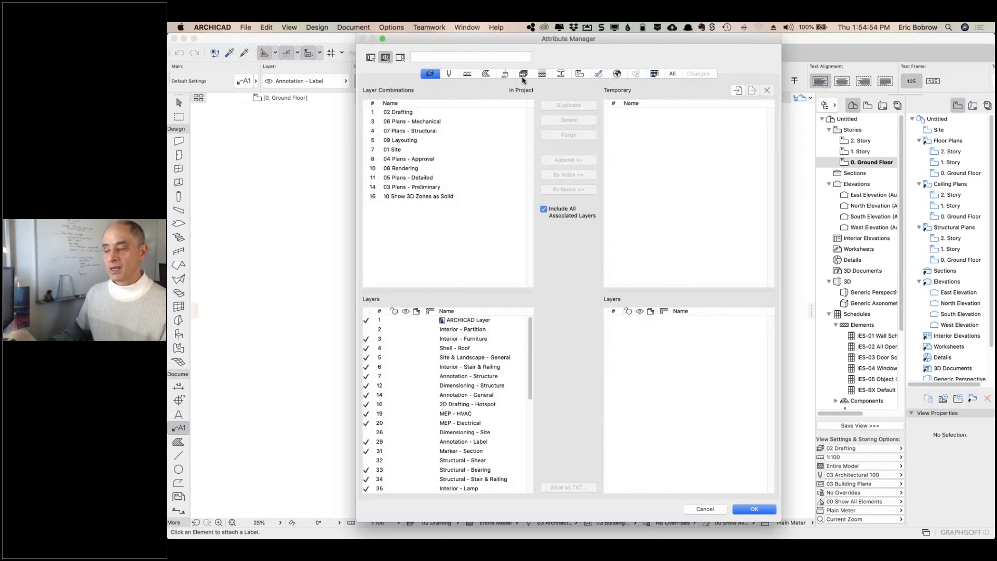
{"action": "left_click", "coordinate": [505, 76]}
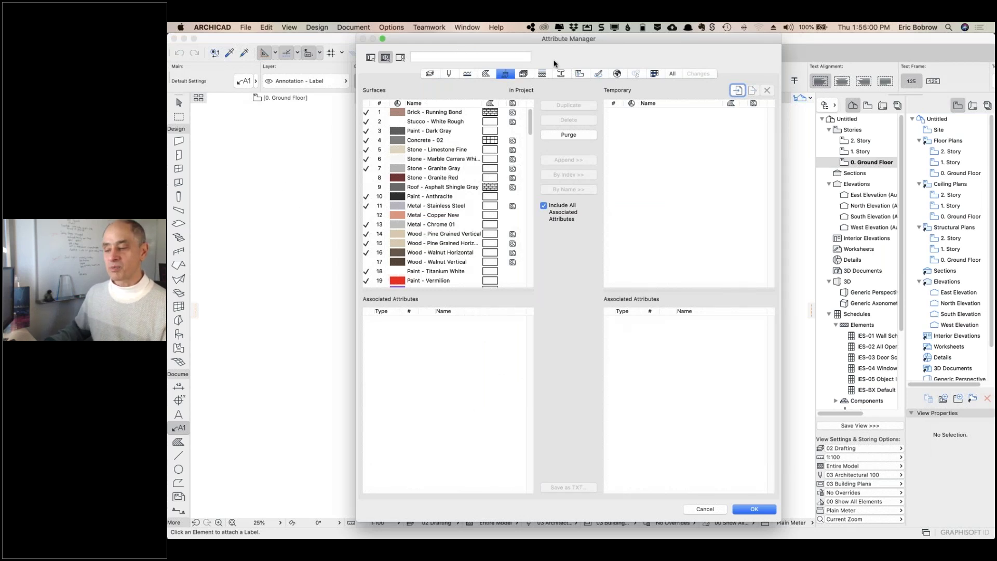
- Load ARCHICAD 23 Template.tpl from the ARCHICAD 23 INT folder's Defaults > ARCHICAD subfolder into the Attribute Manager for comparison
{"action": "left_click", "coordinate": [737, 92]}
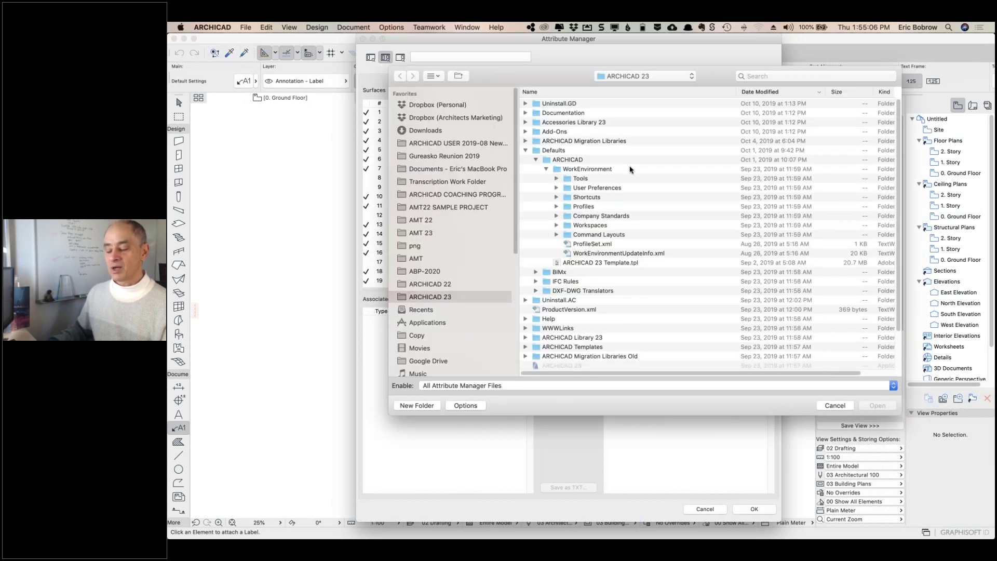
{"action": "left_click", "coordinate": [649, 76]}
{"action": "left_click", "coordinate": [603, 94]}
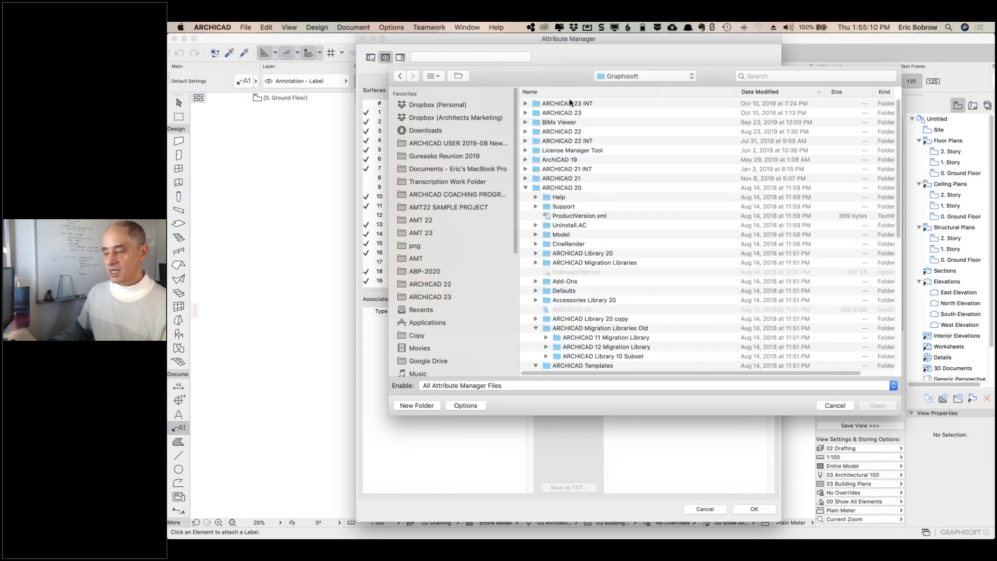
{"action": "double_click", "coordinate": [568, 103]}
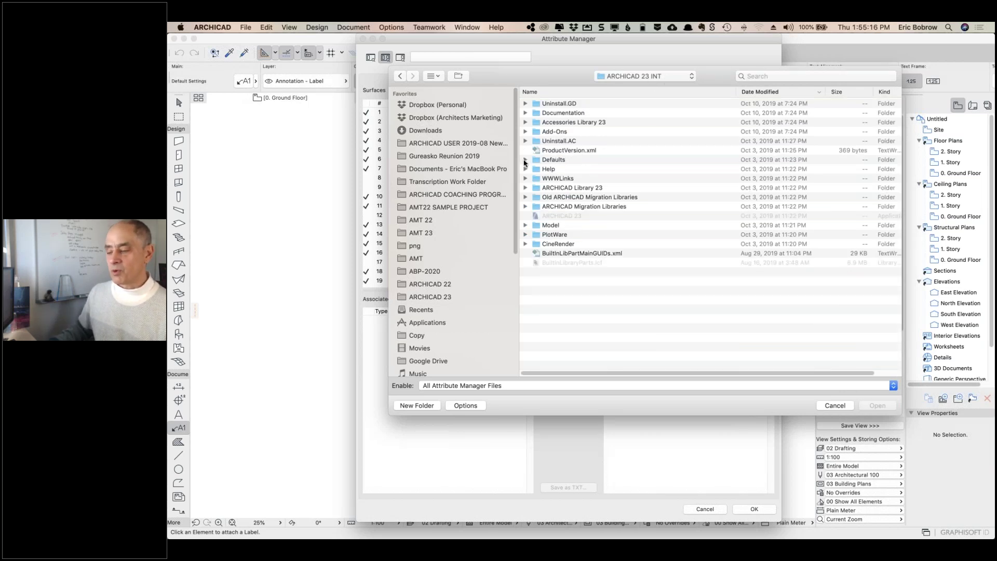
{"action": "left_click", "coordinate": [525, 160]}
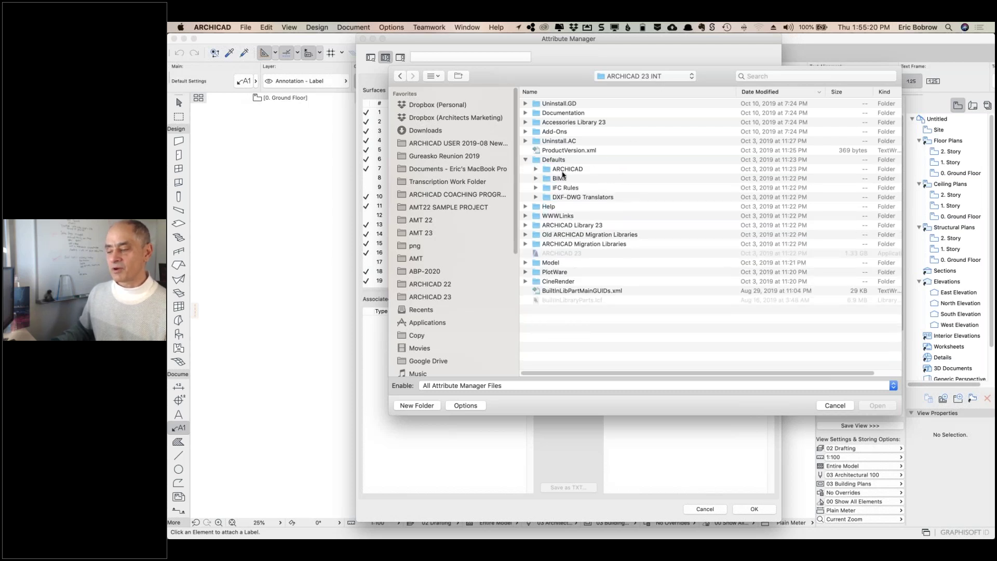
{"action": "left_click", "coordinate": [535, 170]}
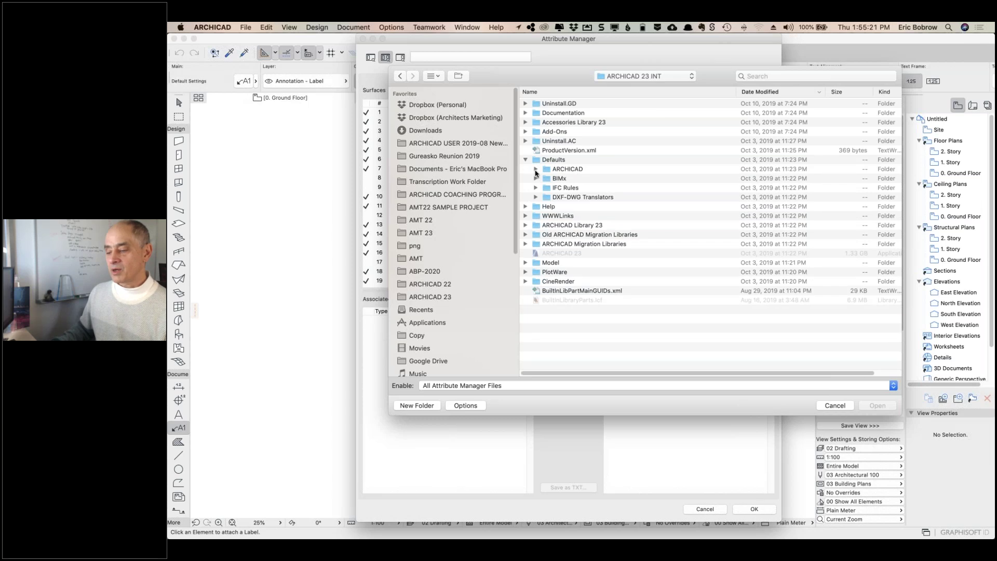
{"action": "left_click", "coordinate": [615, 188]}
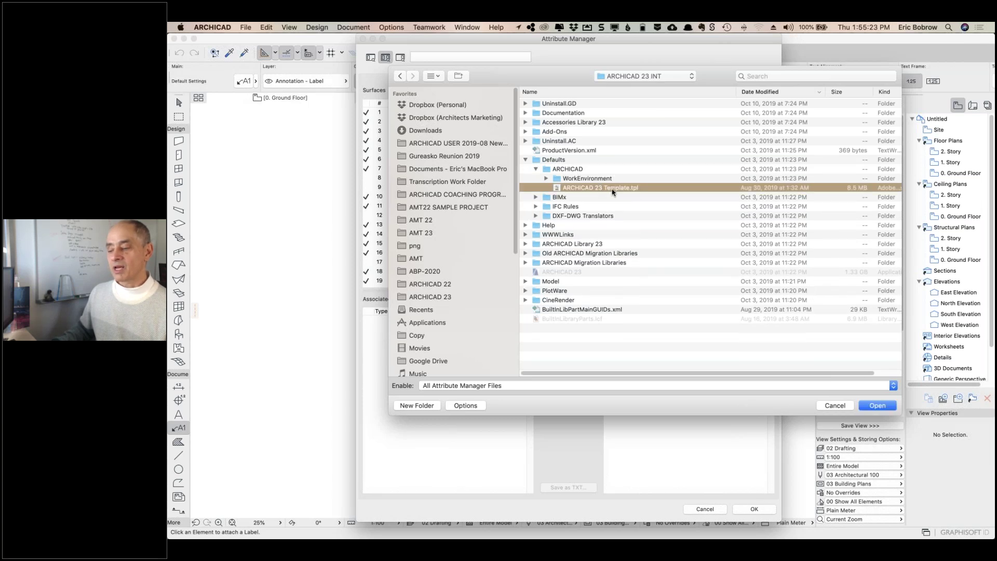
{"action": "left_click", "coordinate": [880, 408]}
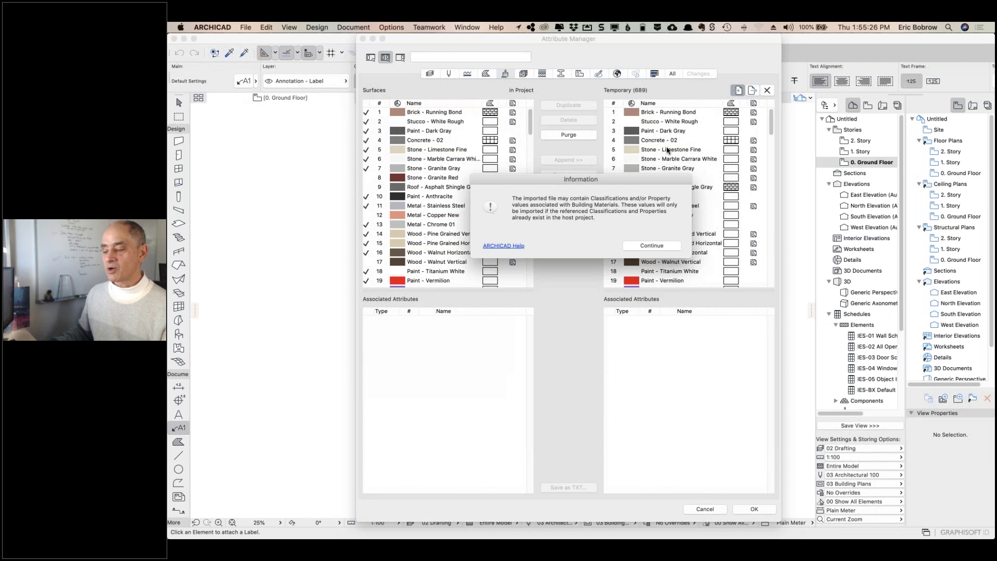
{"action": "left_click", "coordinate": [665, 245]}
- Compare the Wood - Mahogany Horizontal surface at index 124 in the template and project lists, and cancel the Attribute Manager
{"action": "scroll", "coordinate": [660, 260], "scroll_direction": "down", "scroll_amount": 20}
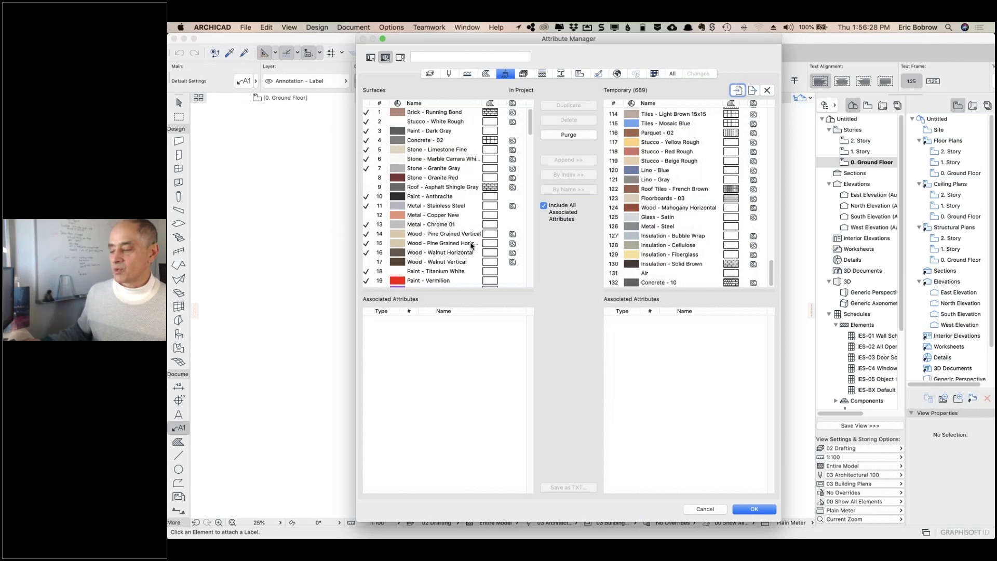
{"action": "left_click", "coordinate": [678, 208]}
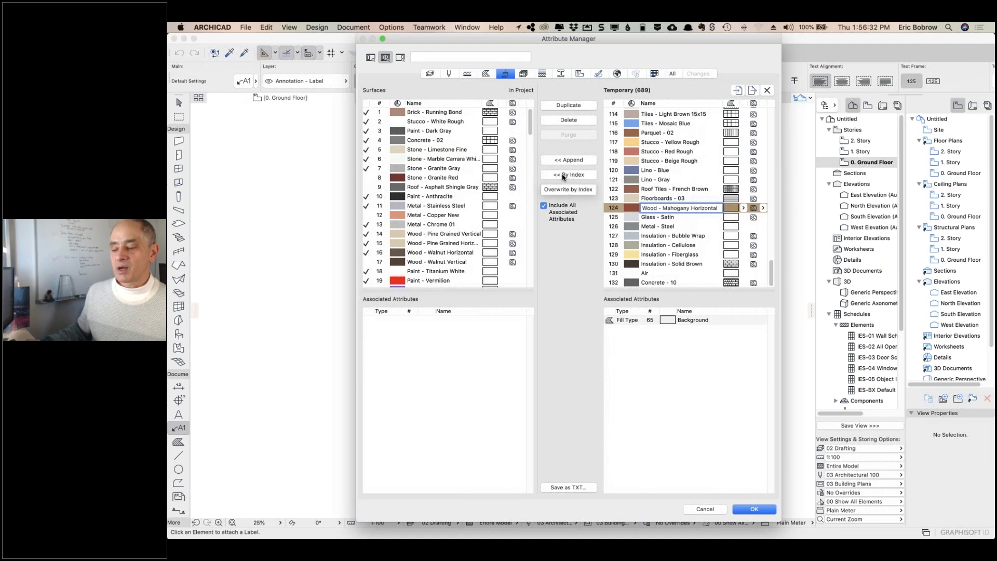
{"action": "scroll", "coordinate": [414, 215], "scroll_direction": "down", "scroll_amount": 20}
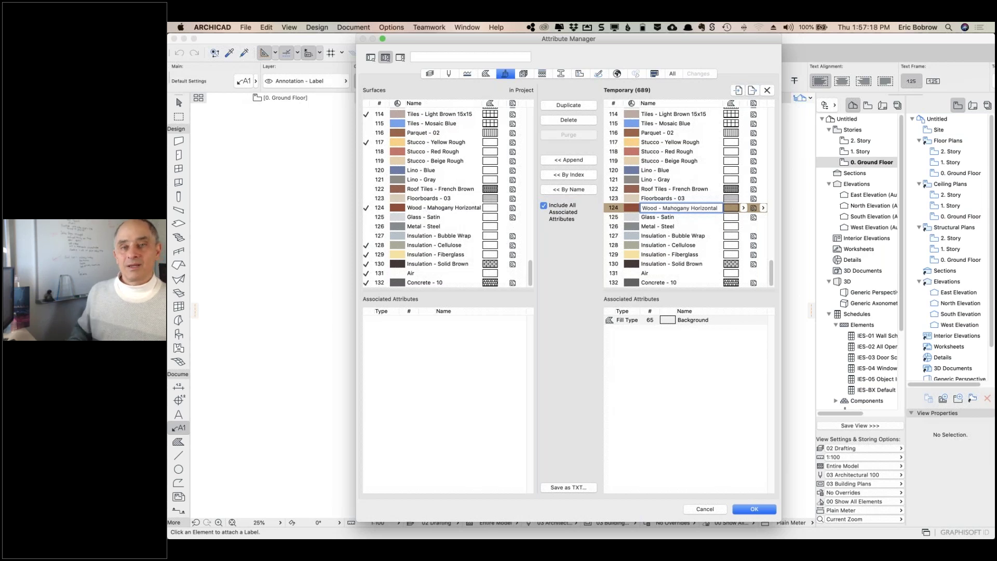
{"action": "left_click", "coordinate": [444, 207]}
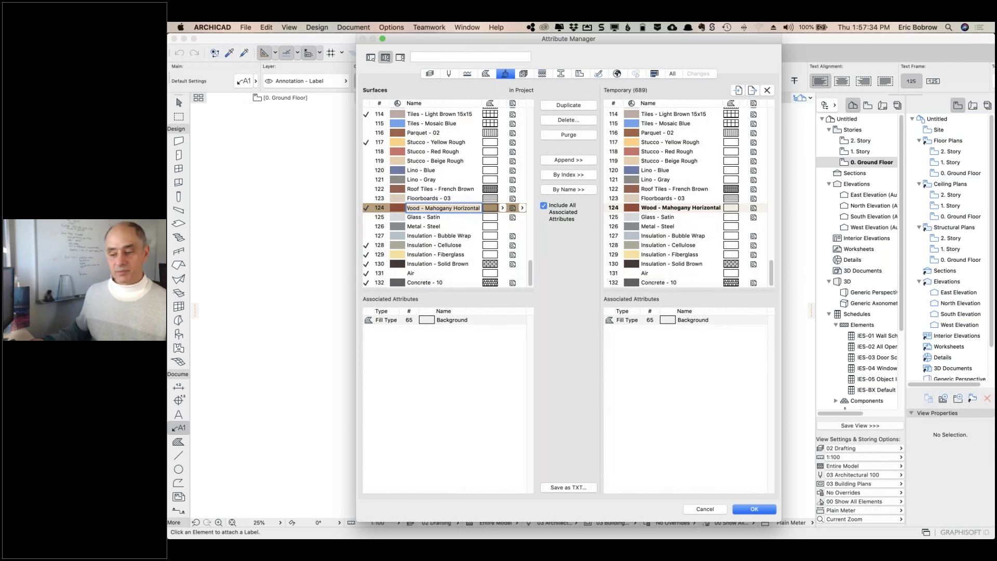
{"action": "left_click", "coordinate": [428, 394]}
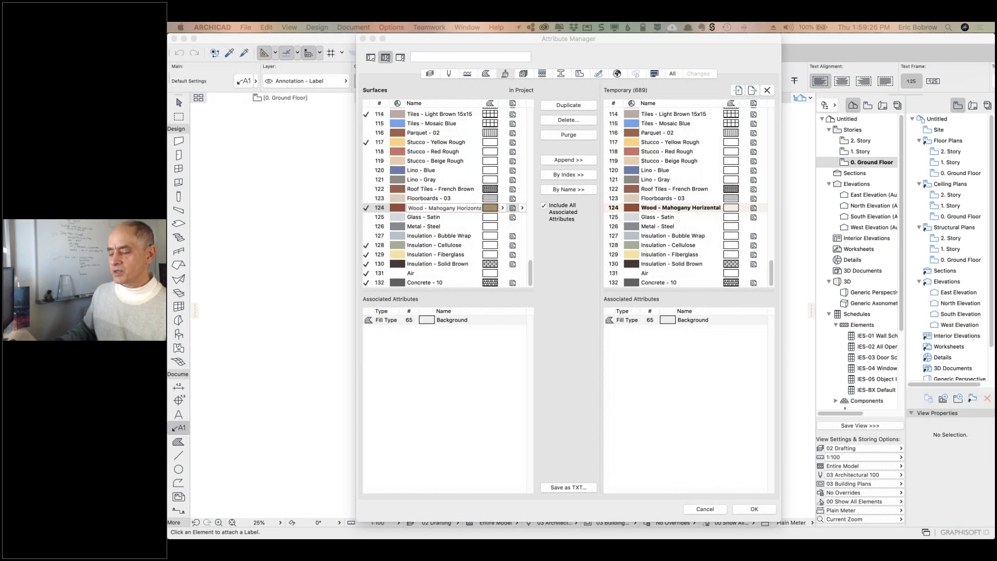
{"action": "left_click", "coordinate": [705, 509]}
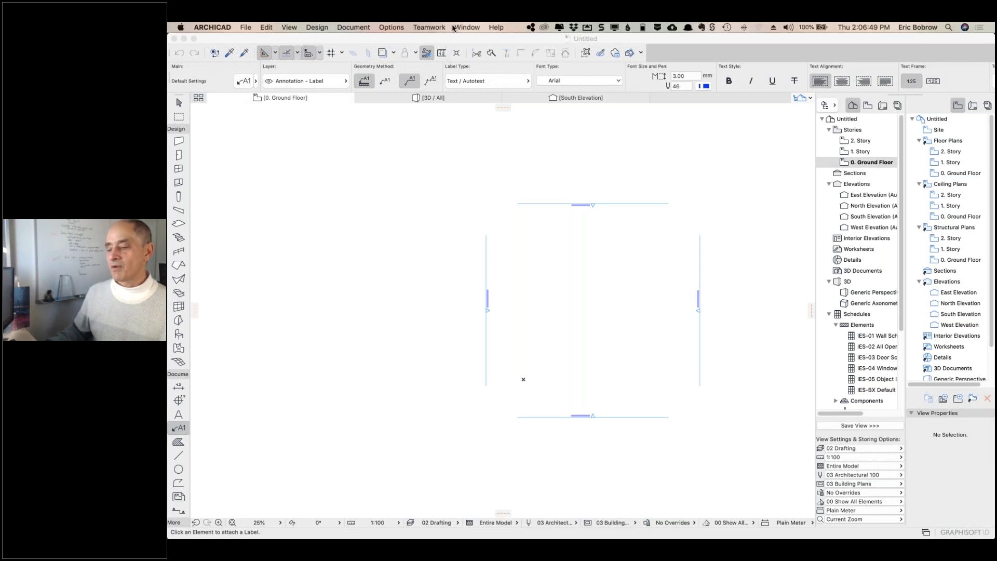
- In the Work Environment's Input Constraints and Guides, set Magic Mouse/Trackpad scrolling to zoom, with Alt/Option to pan, and apply it
{"action": "left_click", "coordinate": [390, 27]}
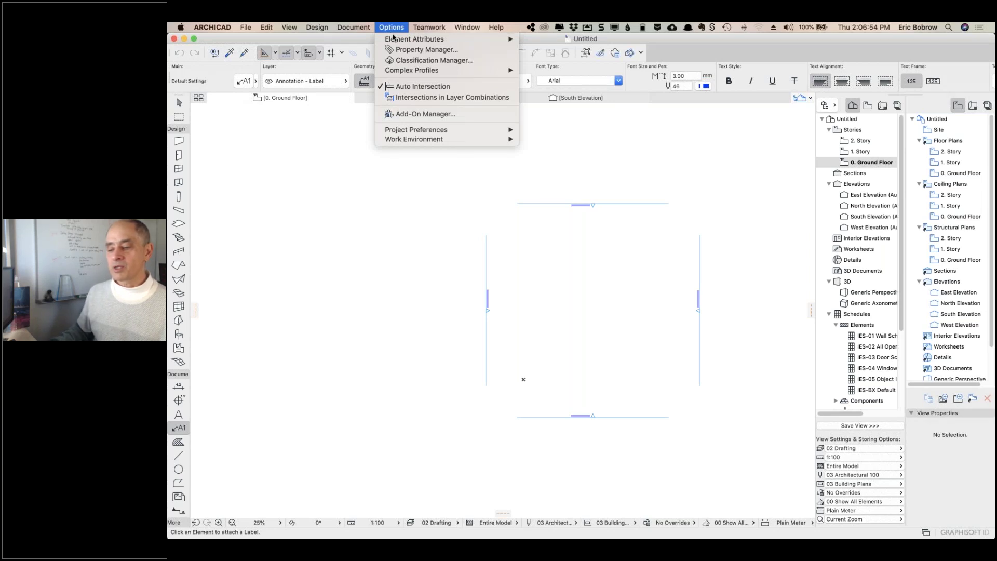
{"action": "mouse_move", "coordinate": [408, 140]}
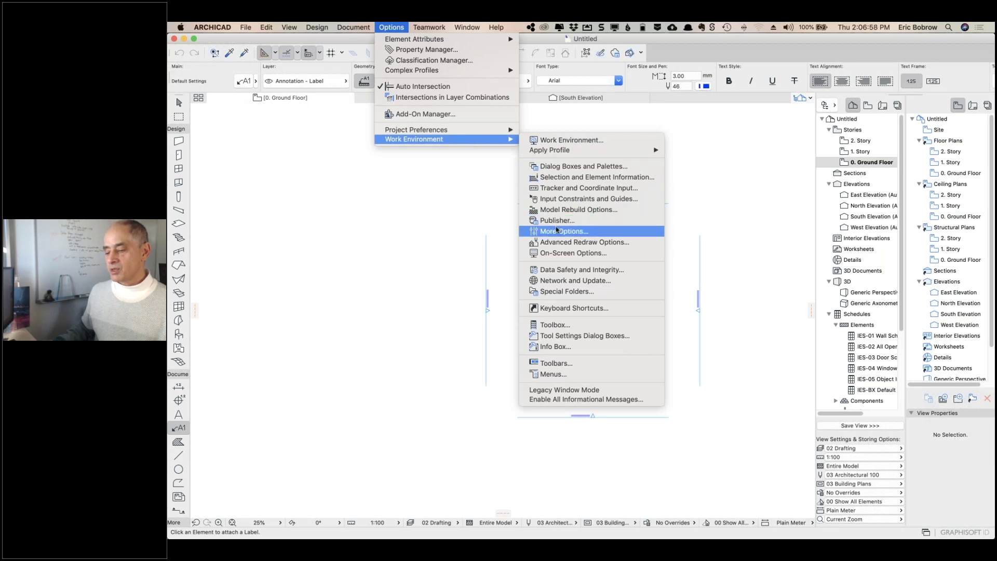
{"action": "left_click", "coordinate": [561, 199]}
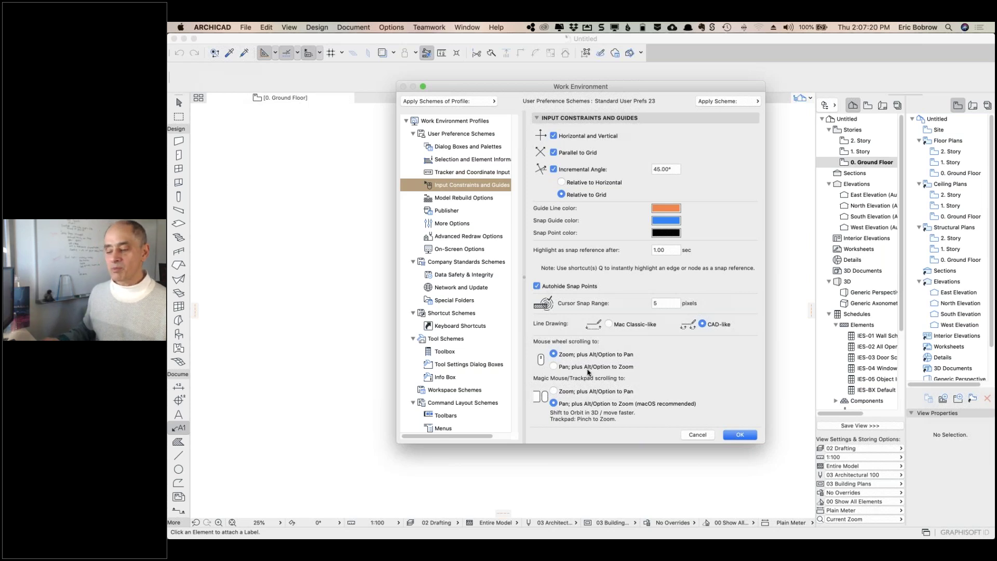
{"action": "left_click", "coordinate": [554, 391]}
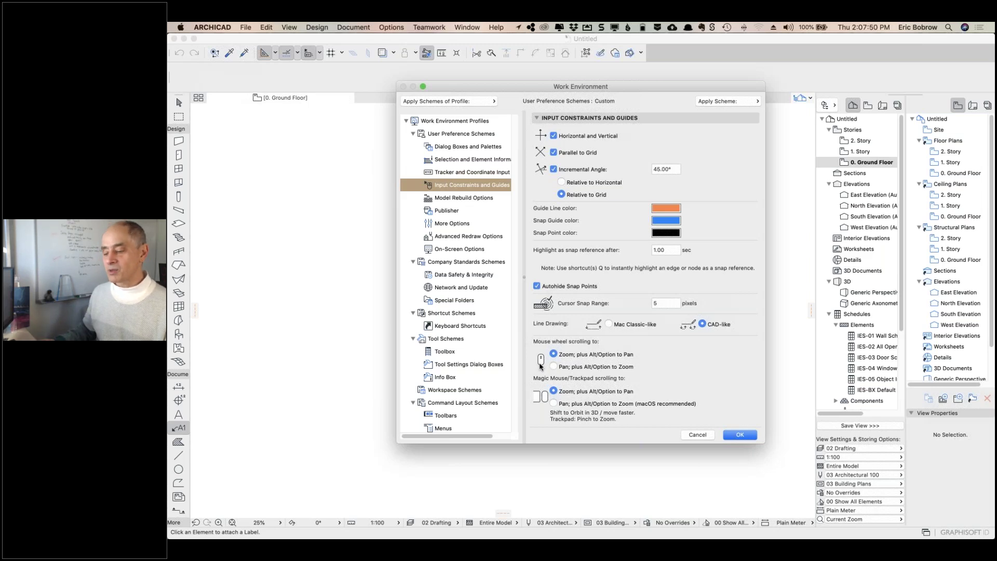
{"action": "left_click", "coordinate": [739, 435]}
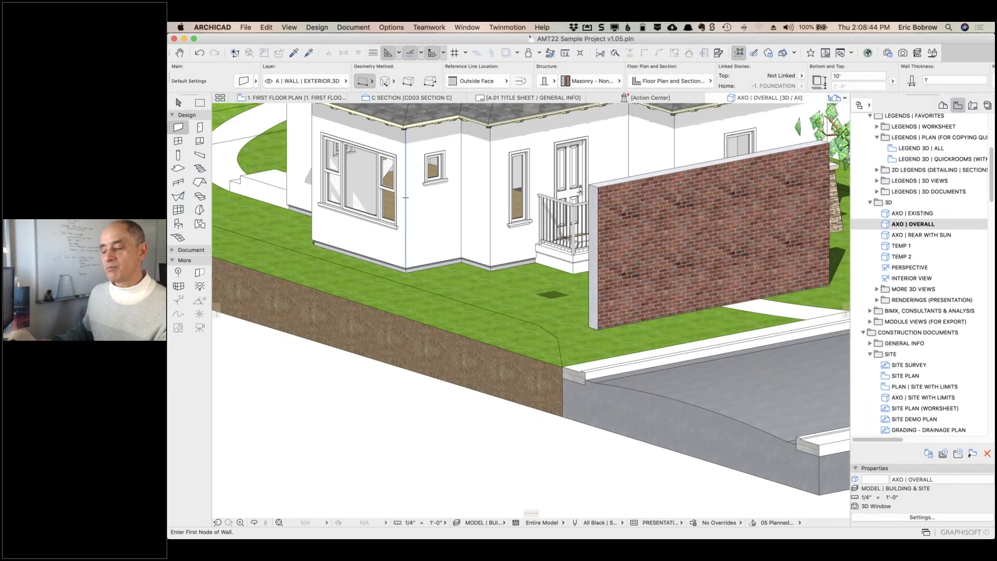
- In the AMT22 Sample Project, load ARCHICAD 23 Template.tpl from the ARCHICAD 23 folder's defaults into the Attribute Manager's temporary list
{"action": "middle_click_drag", "start_coordinate": [511, 245], "coordinate": [477, 366]}
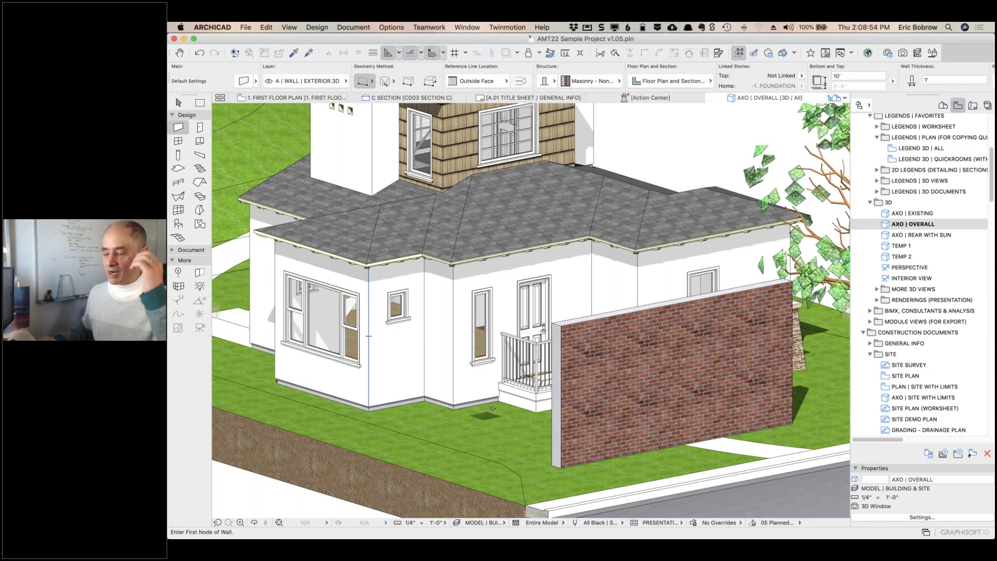
{"action": "left_click", "coordinate": [390, 28]}
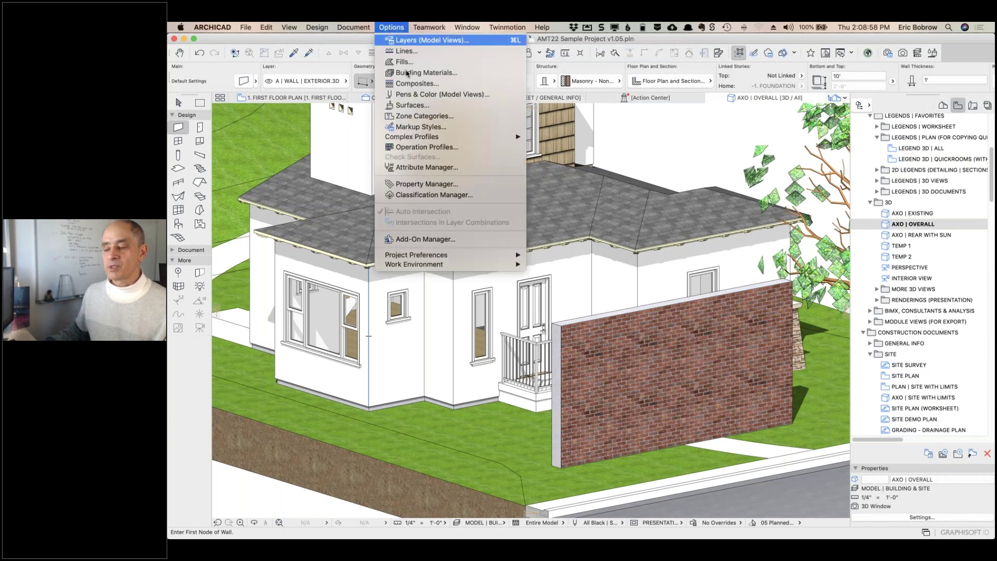
{"action": "left_click", "coordinate": [413, 168]}
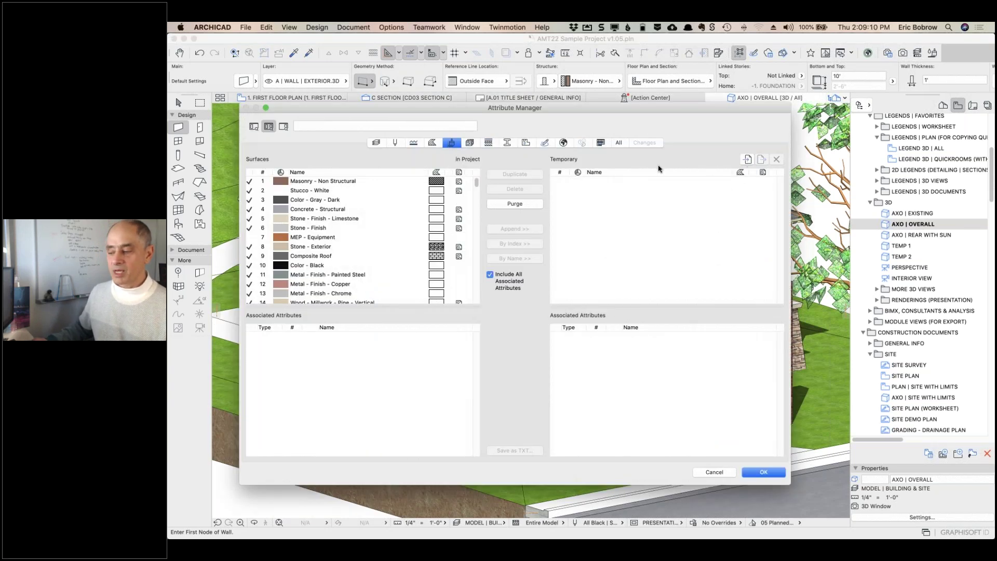
{"action": "left_click", "coordinate": [747, 159]}
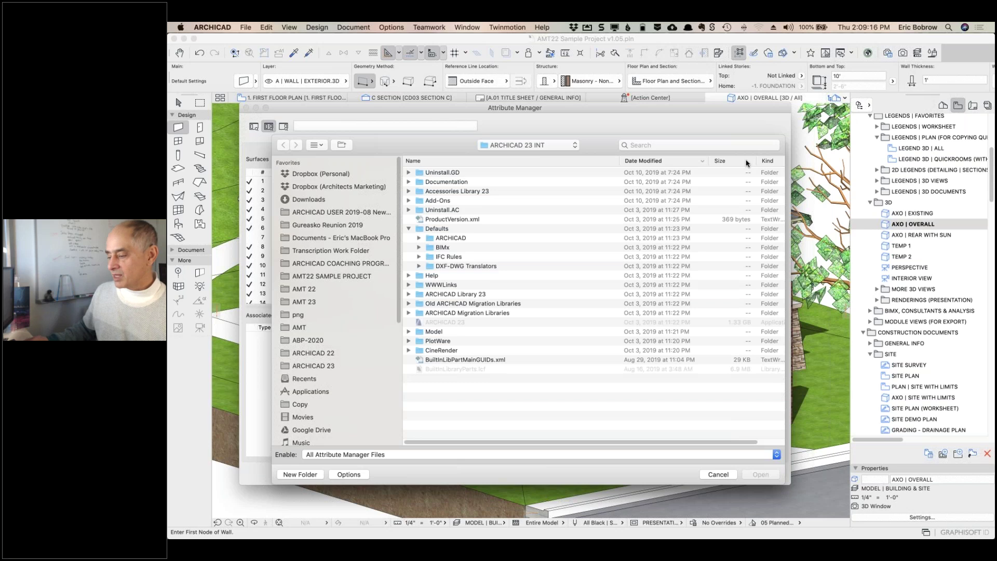
{"action": "left_click", "coordinate": [528, 146]}
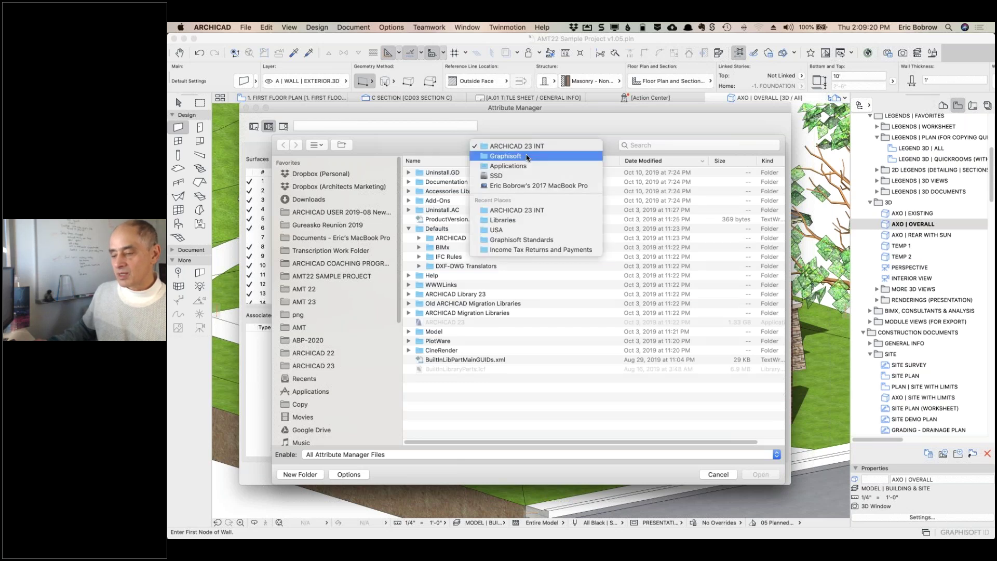
{"action": "left_click", "coordinate": [527, 156]}
{"action": "left_click", "coordinate": [454, 183]}
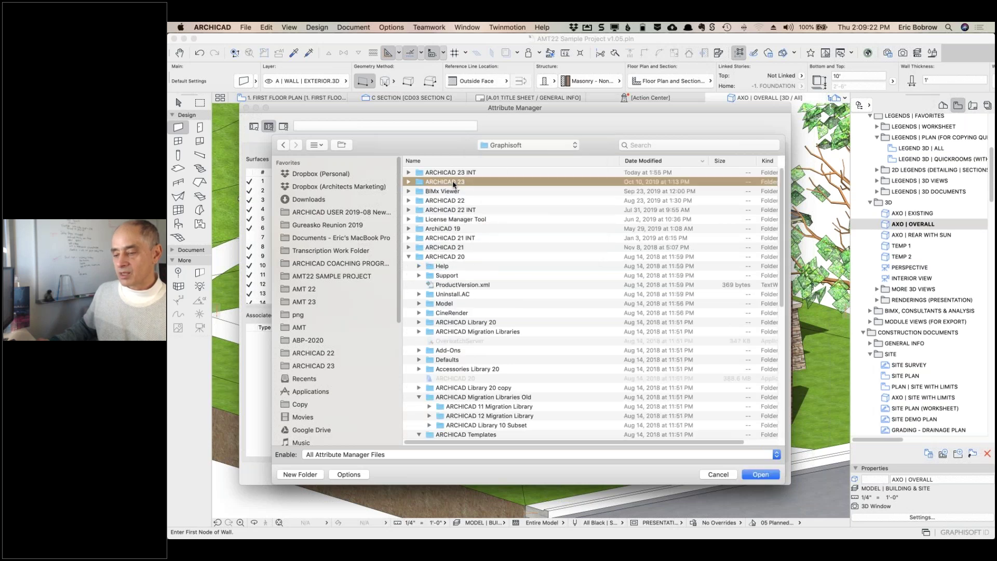
{"action": "double_click", "coordinate": [453, 183]}
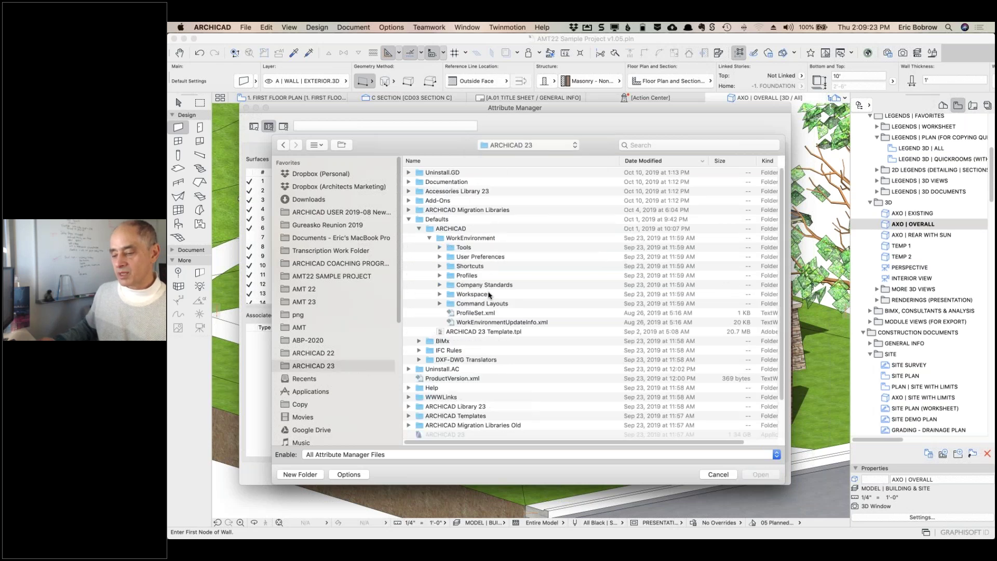
{"action": "left_click", "coordinate": [490, 332]}
{"action": "left_click", "coordinate": [759, 475]}
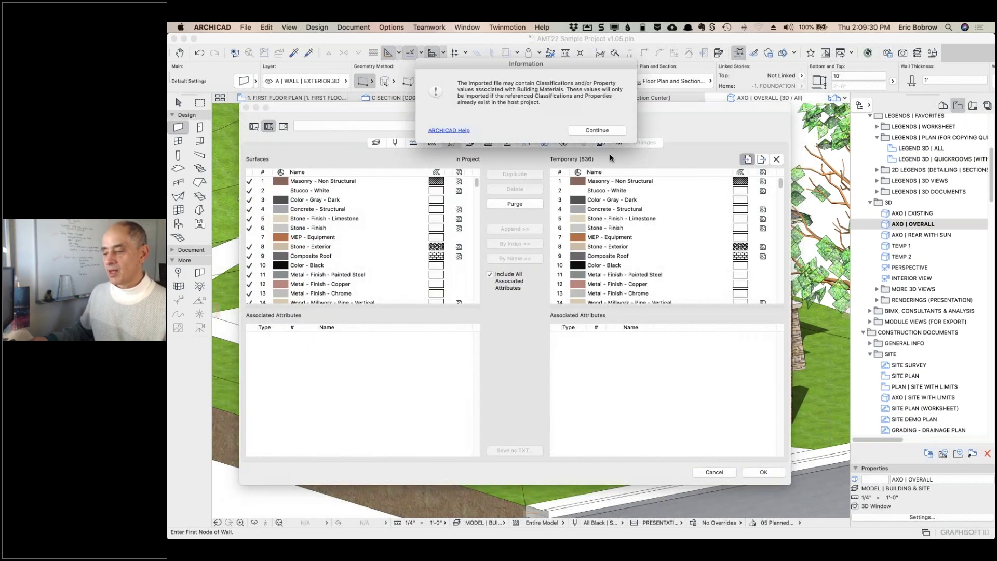
{"action": "left_click", "coordinate": [608, 131]}
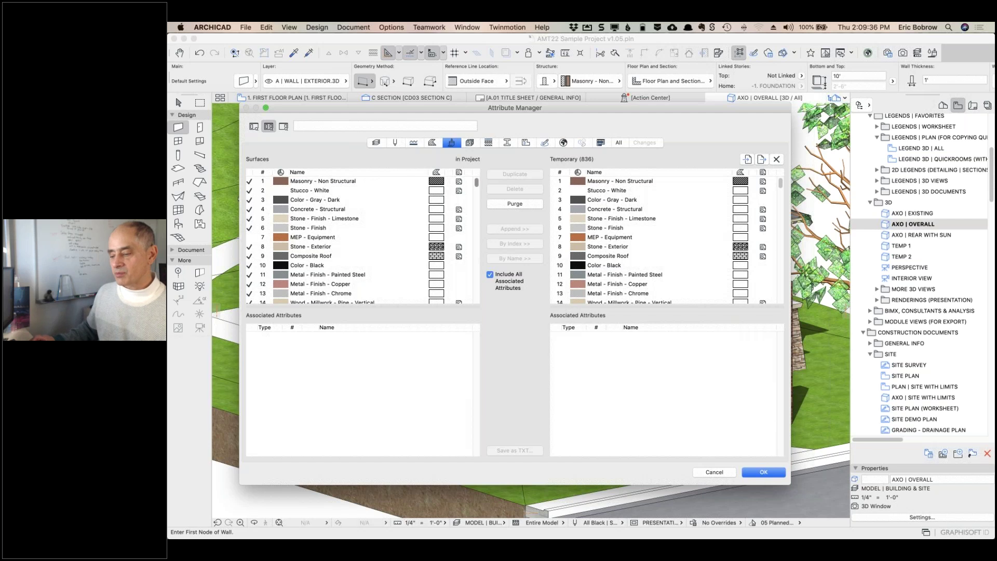
- Look through the project's surfaces around index 201 and select all surfaces in the loaded template's list
{"action": "scroll", "coordinate": [592, 259], "scroll_direction": "down", "scroll_amount": 5}
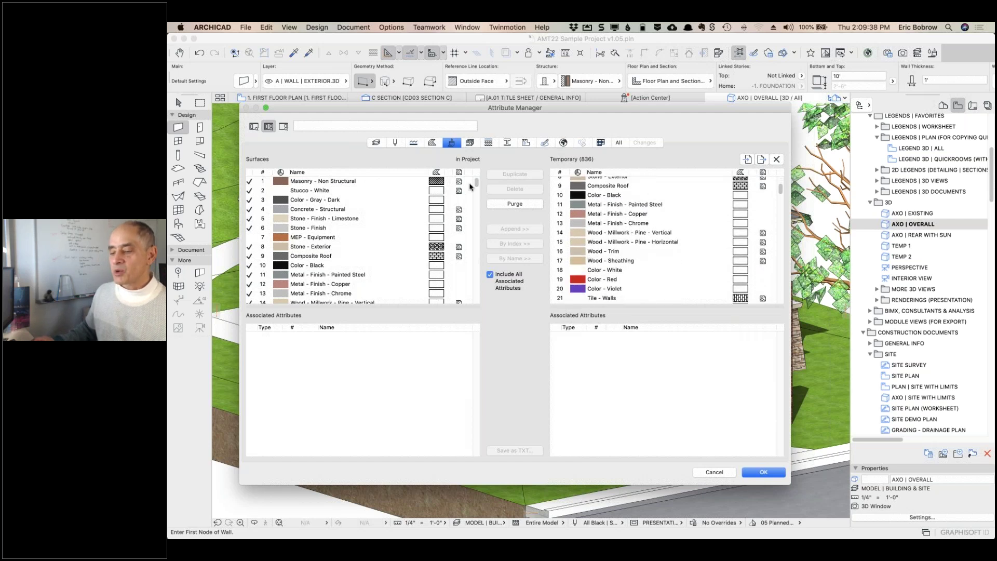
{"action": "scroll", "coordinate": [477, 192], "scroll_direction": "down", "scroll_amount": 20}
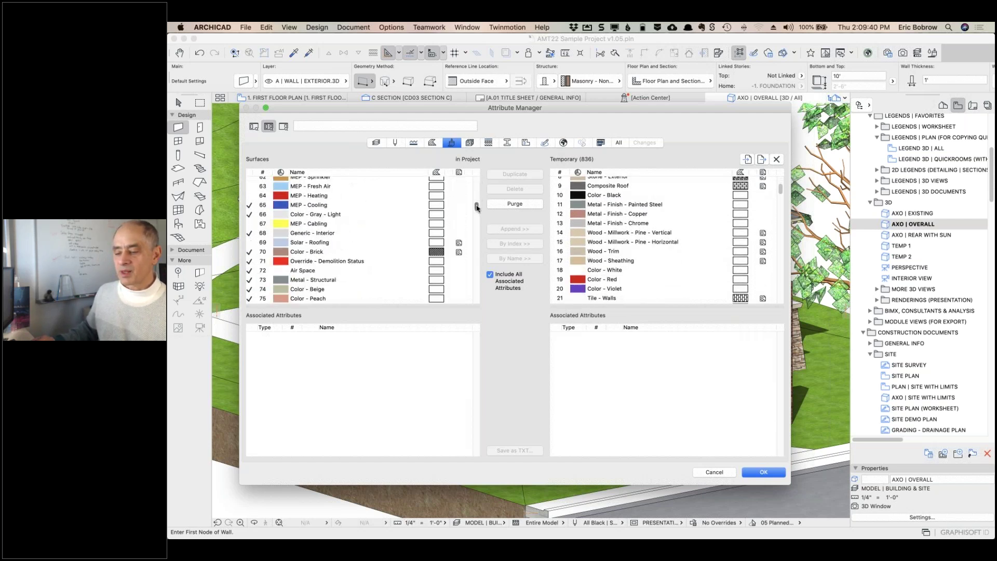
{"action": "left_click_drag", "start_coordinate": [476, 220], "coordinate": [476, 240]}
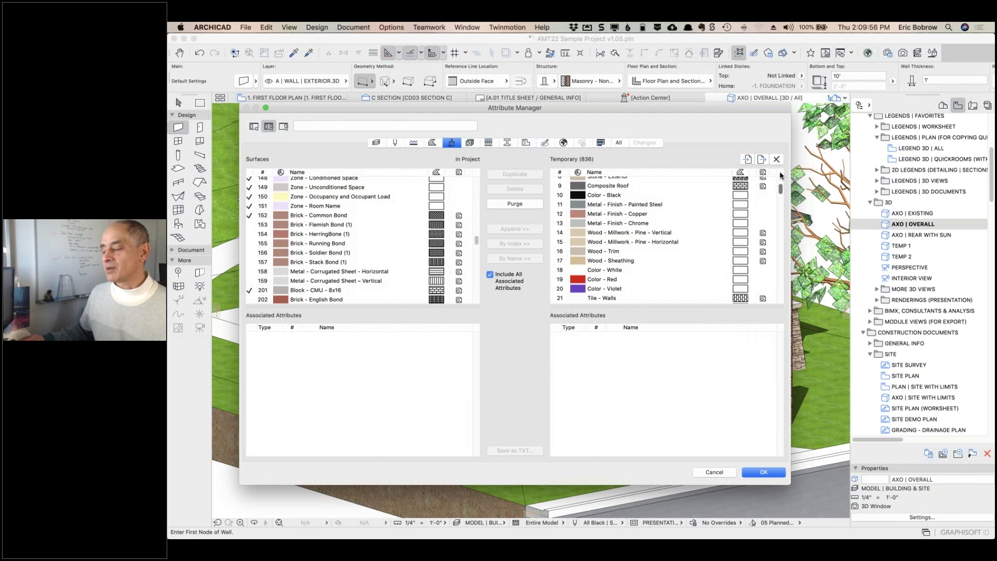
{"action": "scroll", "coordinate": [780, 187], "scroll_direction": "up", "scroll_amount": 3}
{"action": "double_click", "coordinate": [618, 181]}
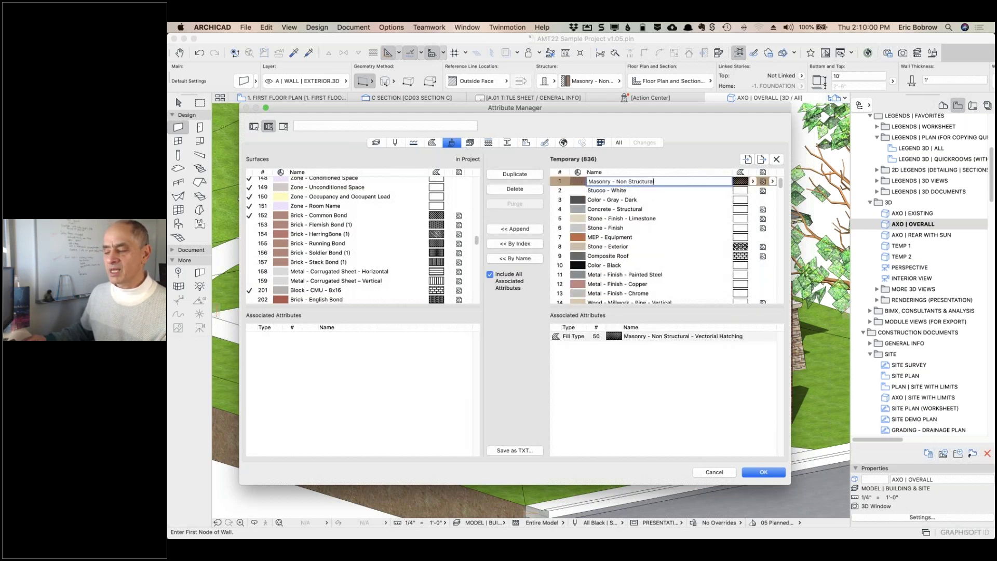
{"action": "key", "text": "super+a"}
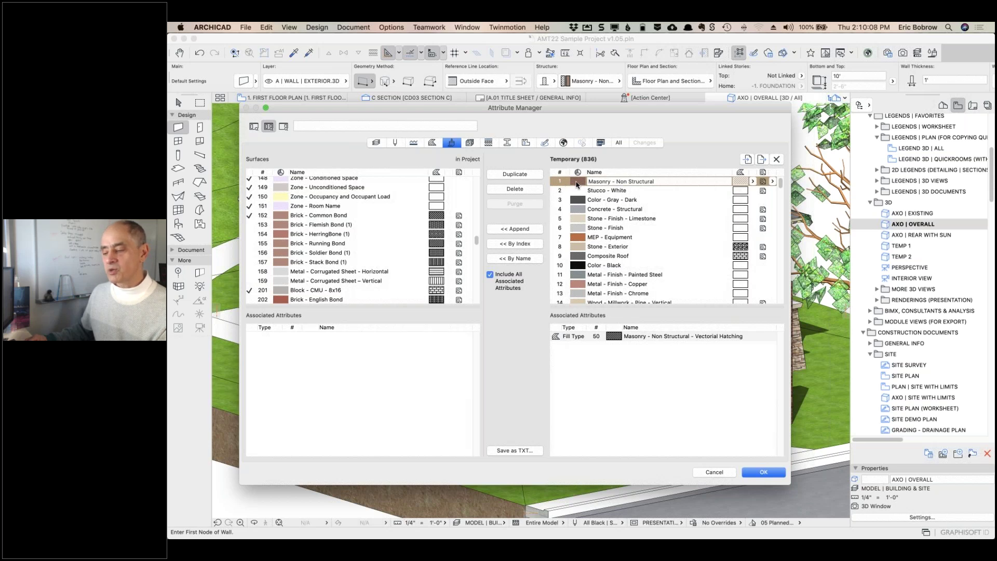
{"action": "key", "text": "super+a"}
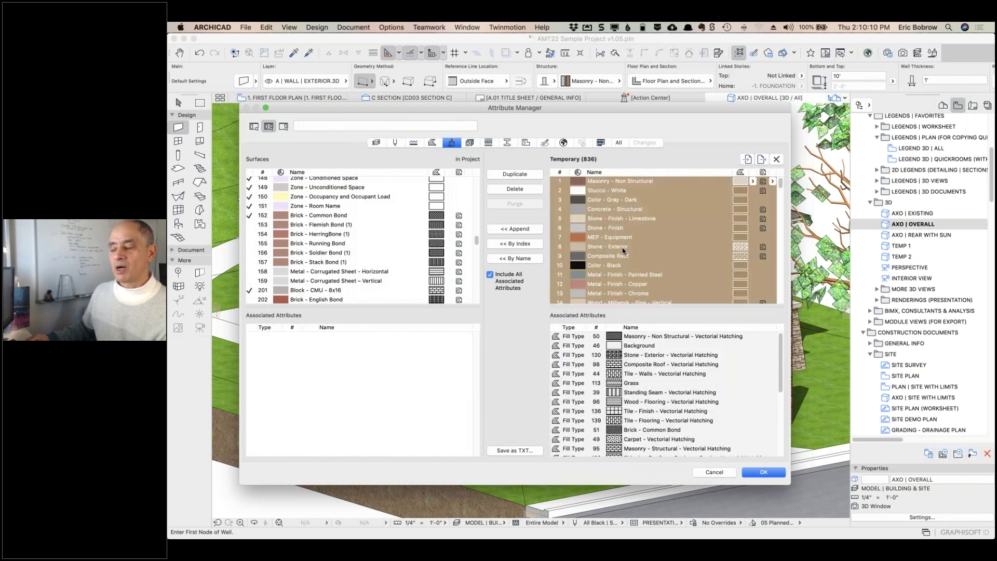
- Compare the end of the template's surface list with the project's surfaces and select Block - CMU - 8x16 in the project
{"action": "left_click_drag", "start_coordinate": [780, 186], "coordinate": [782, 299]}
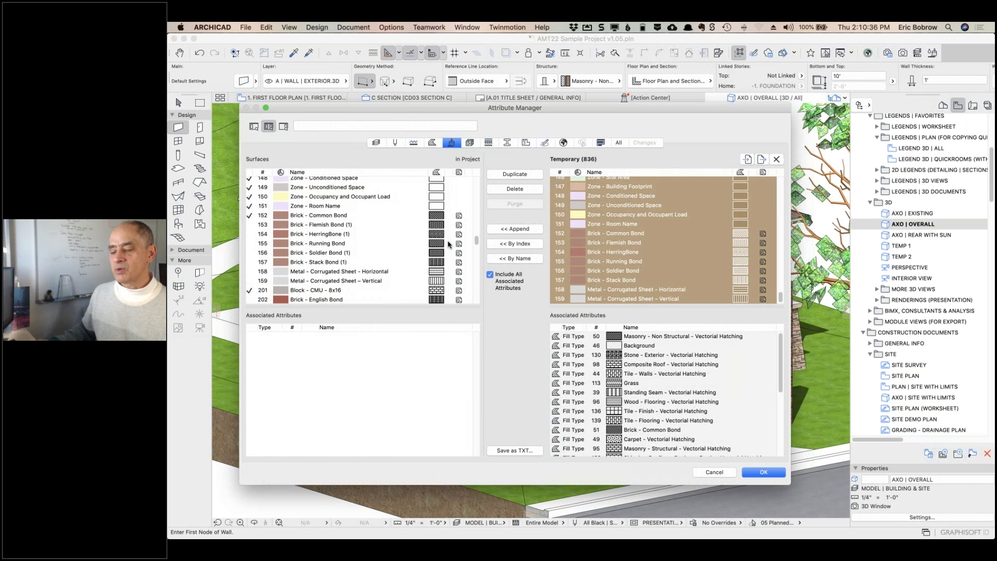
{"action": "scroll", "coordinate": [450, 244], "scroll_direction": "down", "scroll_amount": 3}
{"action": "left_click", "coordinate": [308, 237]}
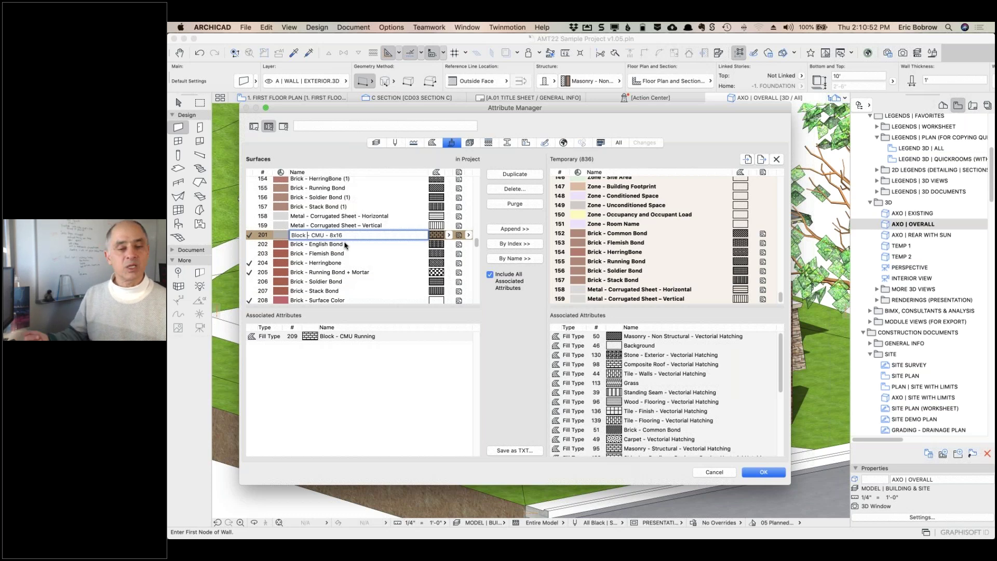
- Clear the template from the temporary list and copy the project's Grass - 3D tall 23 surface into it by index
{"action": "left_click", "coordinate": [776, 160]}
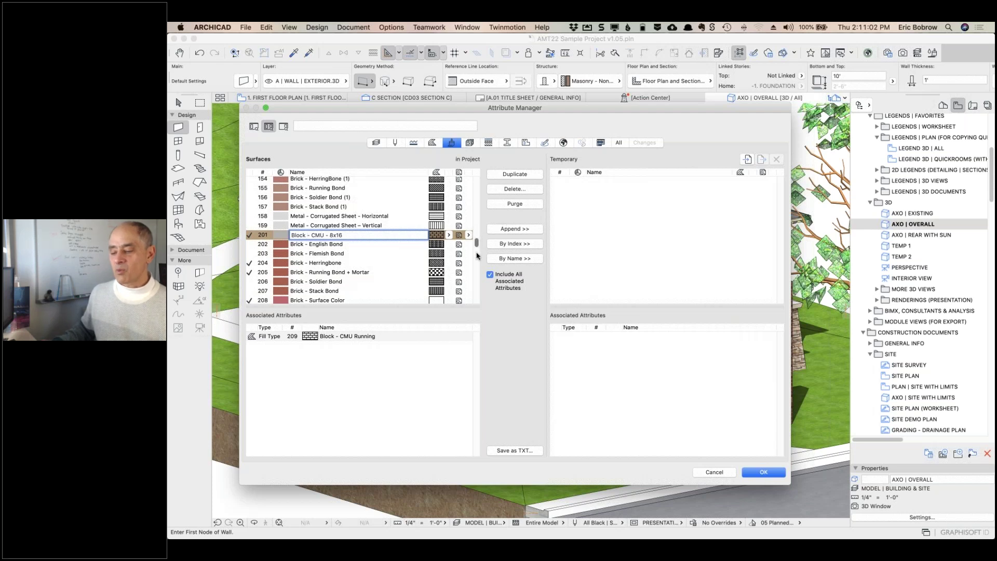
{"action": "scroll", "coordinate": [477, 293], "scroll_direction": "down", "scroll_amount": 10}
{"action": "scroll", "coordinate": [476, 292], "scroll_direction": "down", "scroll_amount": 10}
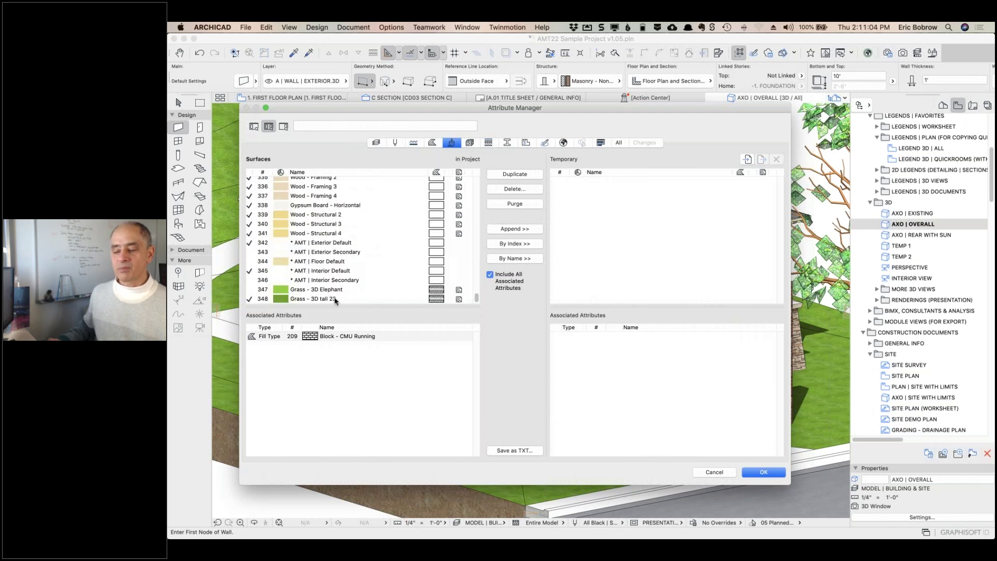
{"action": "left_click", "coordinate": [337, 299]}
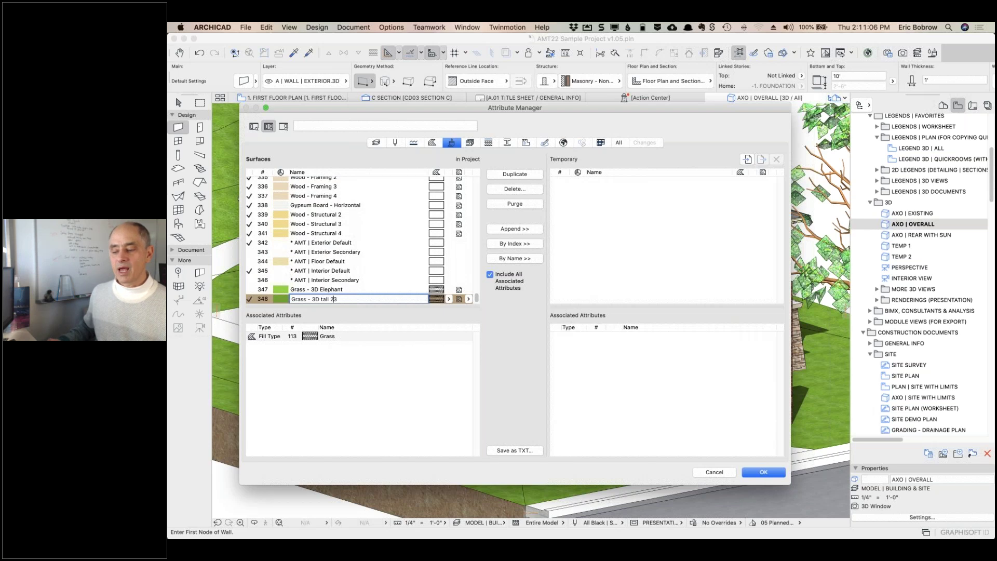
{"action": "left_click", "coordinate": [515, 244]}
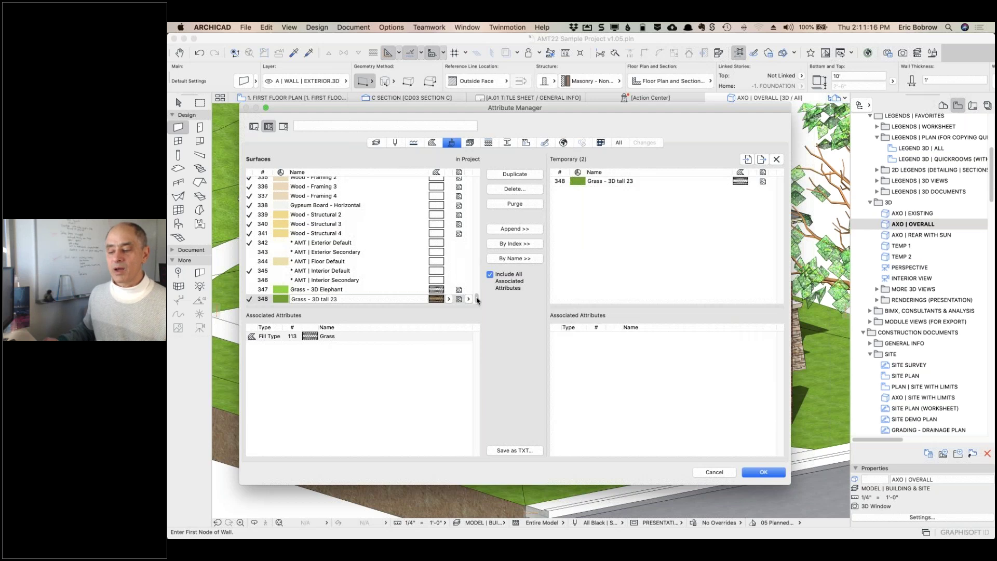
- Append the project surfaces from Block - CMU - 8x16 (201) through Carpet - Green (210) to the temporary list
{"action": "left_click_drag", "start_coordinate": [477, 294], "coordinate": [482, 244]}
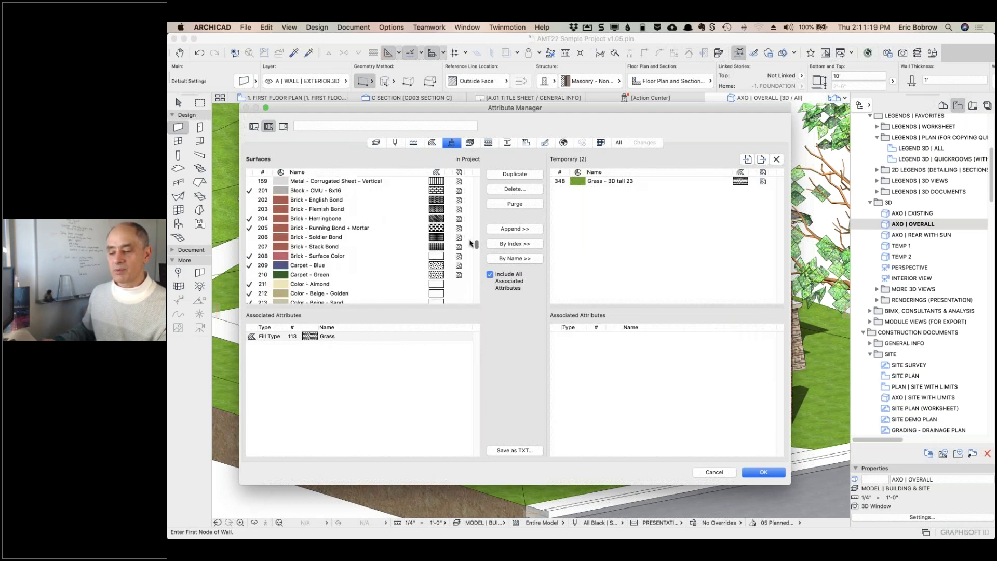
{"action": "left_click", "coordinate": [318, 191]}
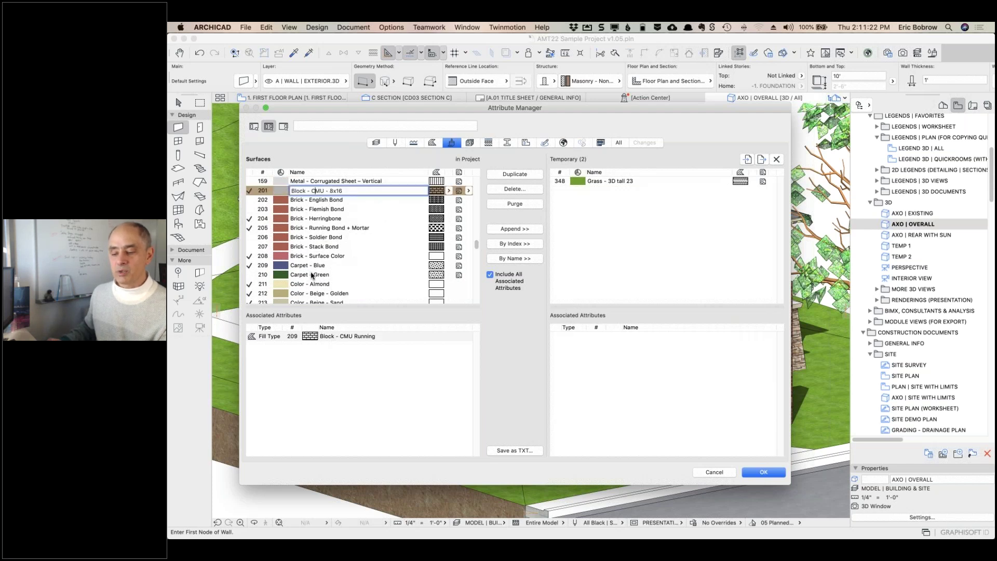
{"action": "left_click", "coordinate": [313, 275], "text": "shift"}
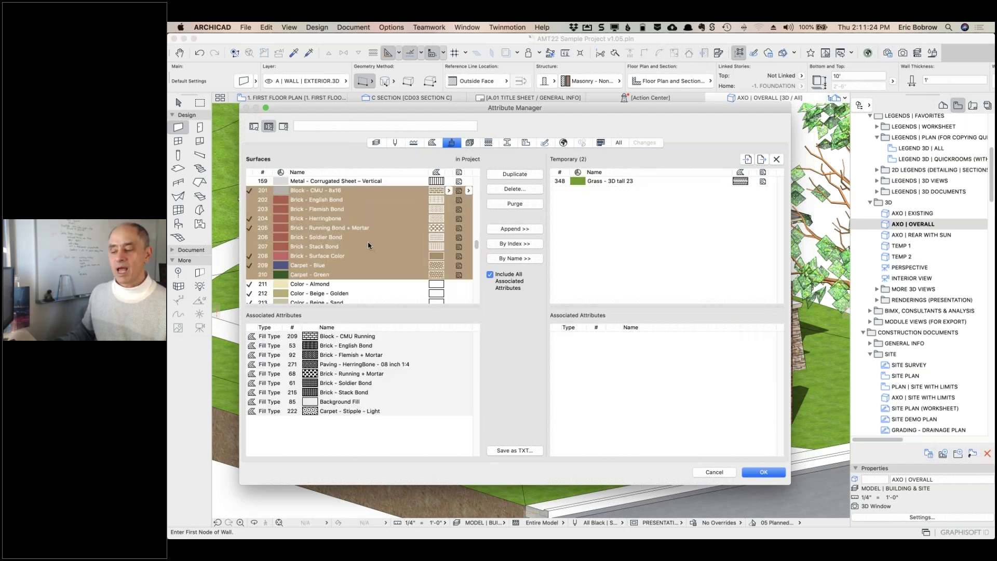
{"action": "left_click", "coordinate": [521, 229]}
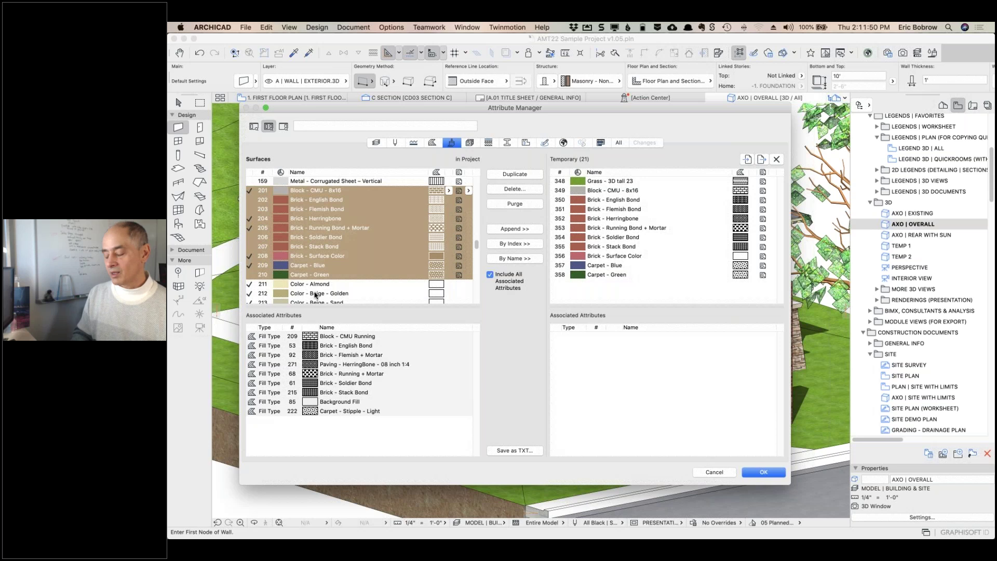
- Append temporary surfaces 349 through 358 back to the project and select the new Block - CMU - 8x16 (1) copy
{"action": "left_click", "coordinate": [620, 190]}
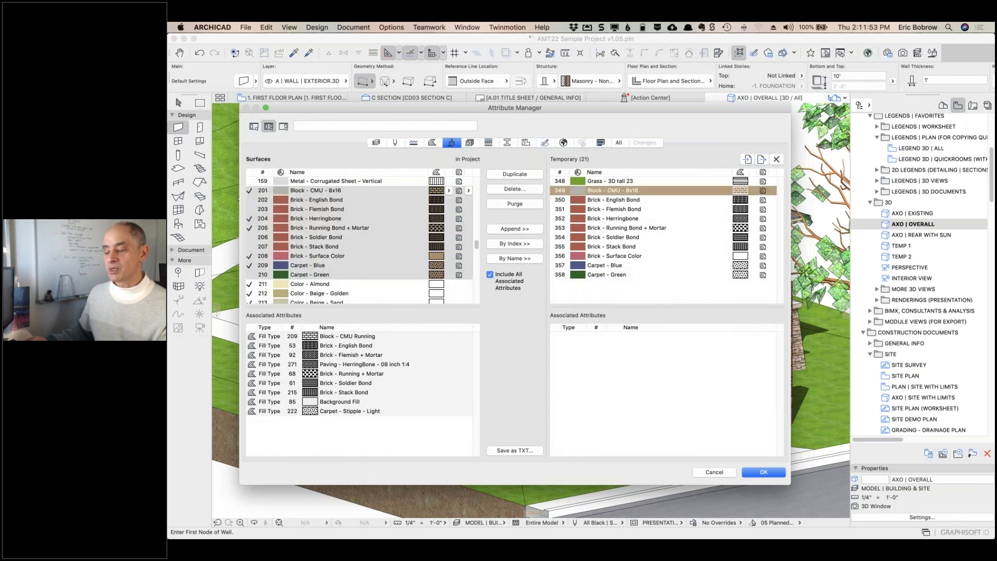
{"action": "left_click", "coordinate": [617, 274], "text": "shift"}
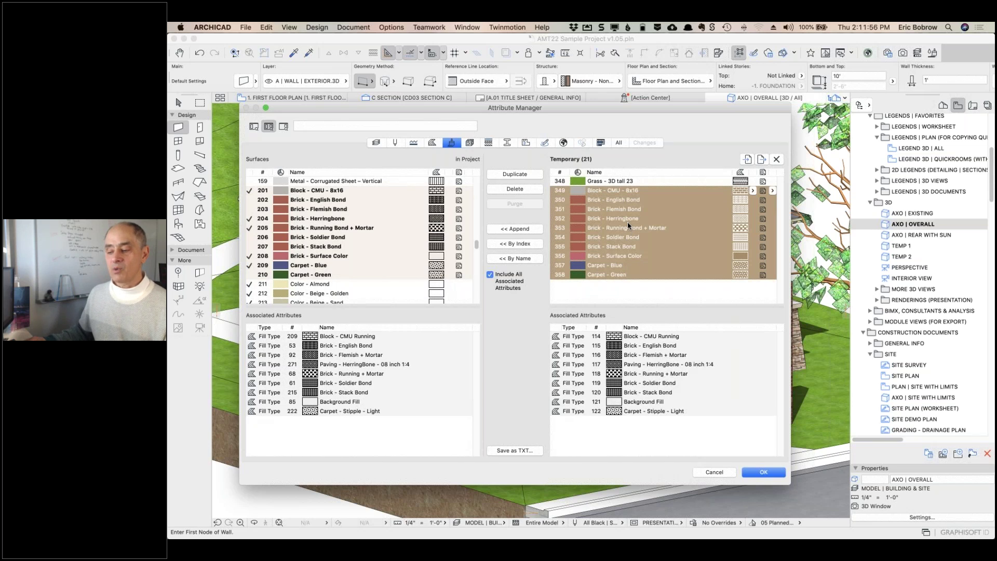
{"action": "left_click", "coordinate": [517, 229]}
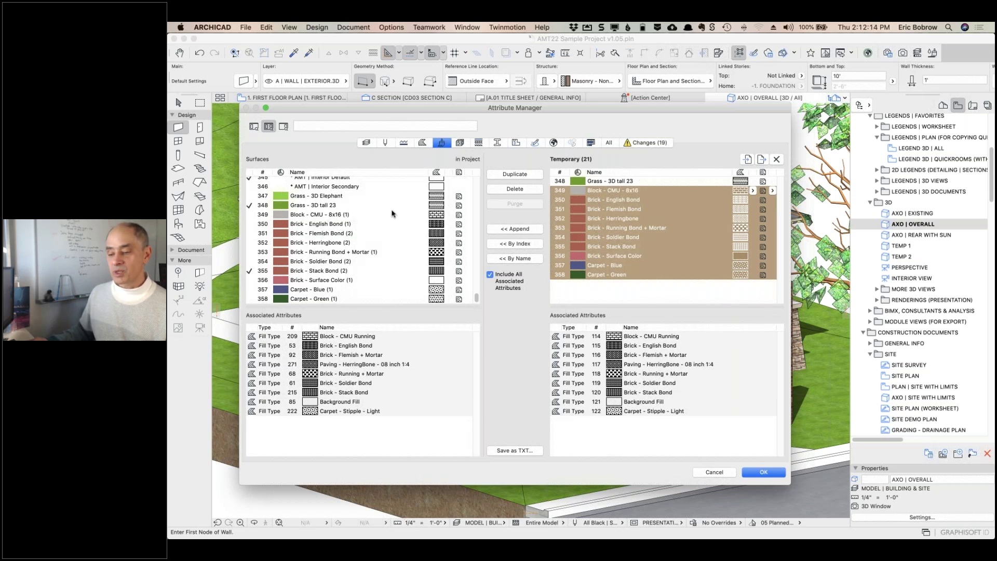
{"action": "left_click", "coordinate": [333, 215]}
{"action": "left_click", "coordinate": [333, 215]}
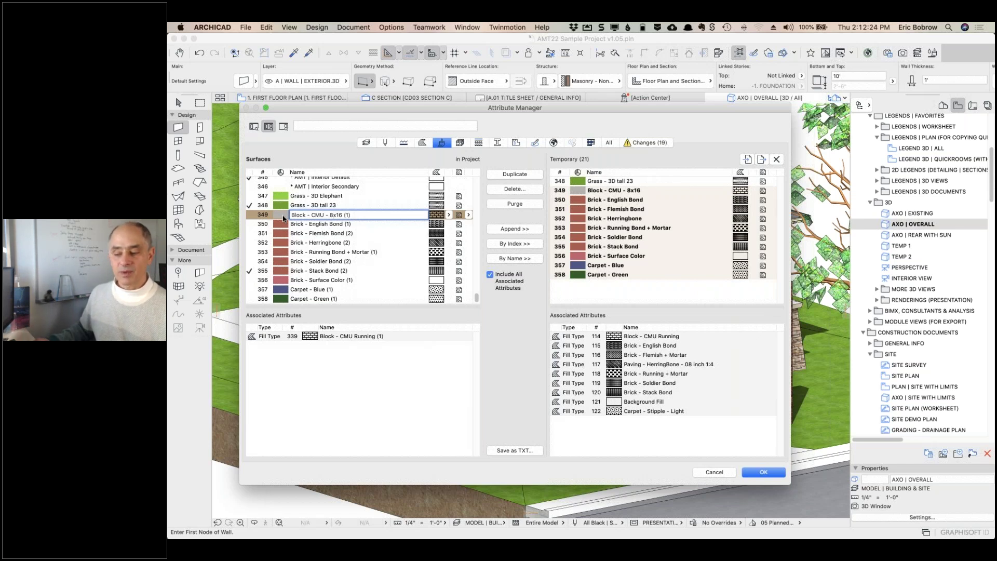
- Delete surface 201, Block - CMU - 8x16, from the project and replace it with Block - CMU - 8x16 (1)
{"action": "scroll", "coordinate": [476, 296], "scroll_direction": "up", "scroll_amount": 3}
{"action": "left_click_drag", "start_coordinate": [476, 296], "coordinate": [477, 241]}
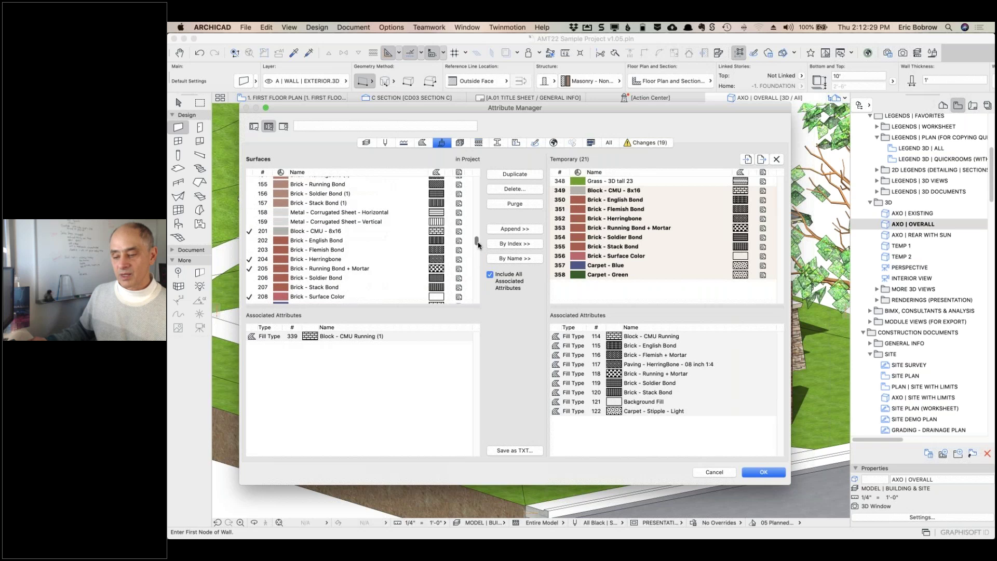
{"action": "double_click", "coordinate": [338, 231]}
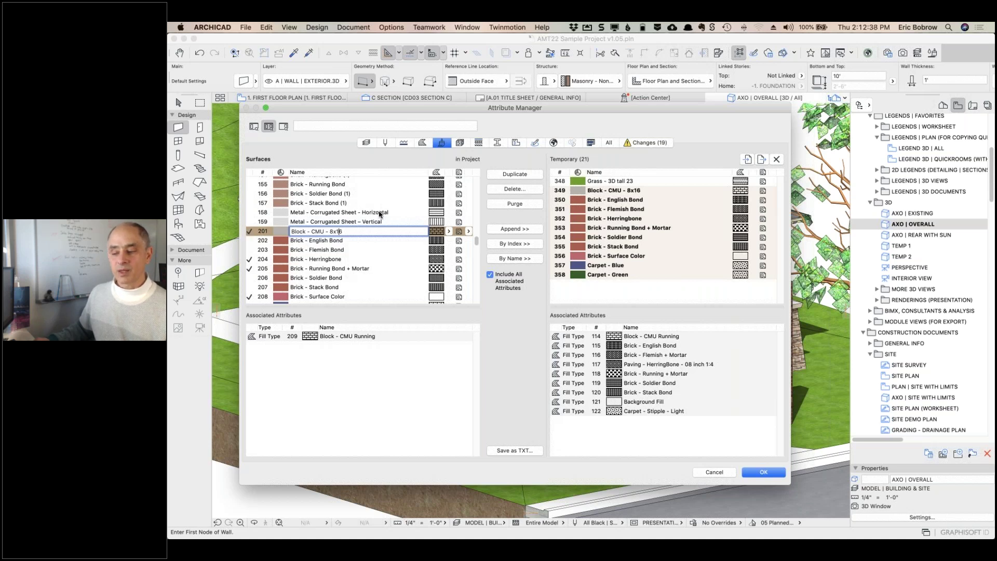
{"action": "left_click", "coordinate": [516, 190]}
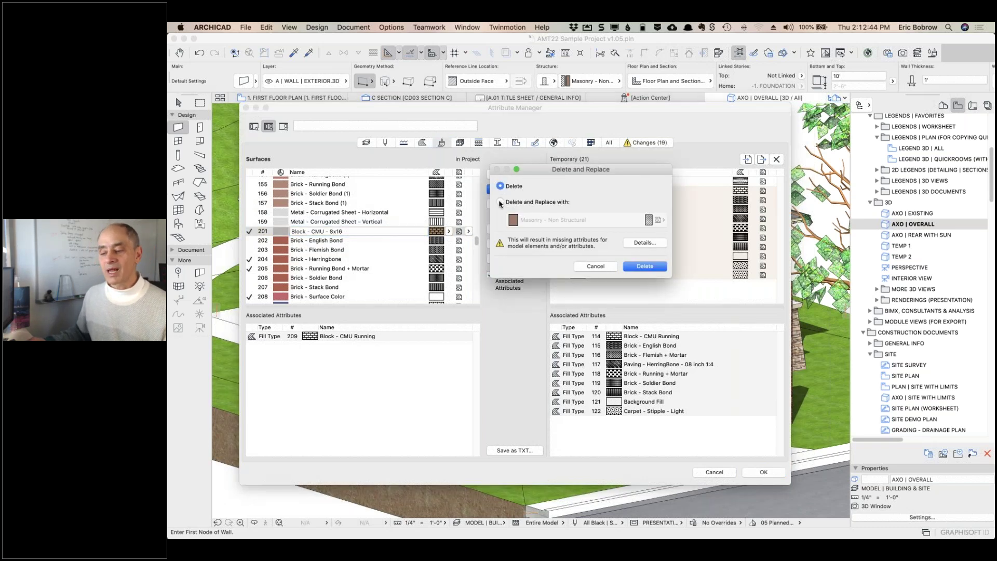
{"action": "left_click", "coordinate": [500, 202]}
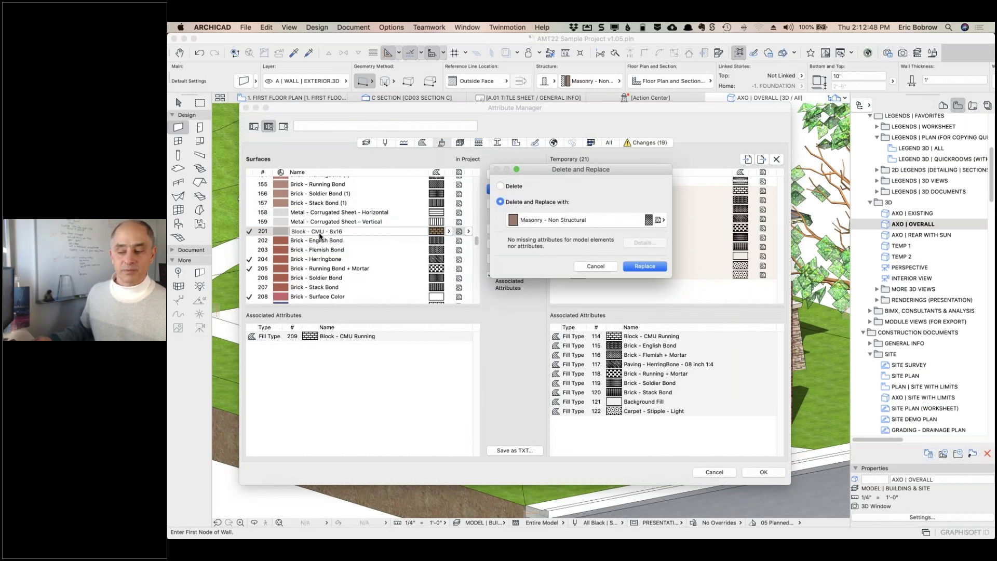
{"action": "left_click", "coordinate": [659, 222]}
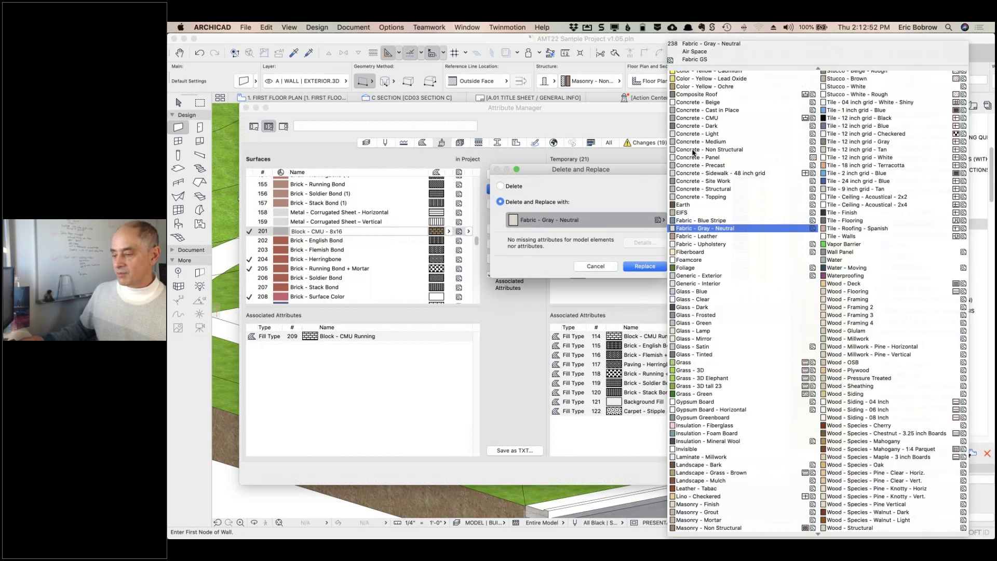
{"action": "scroll", "coordinate": [701, 156], "scroll_direction": "up", "scroll_amount": 15}
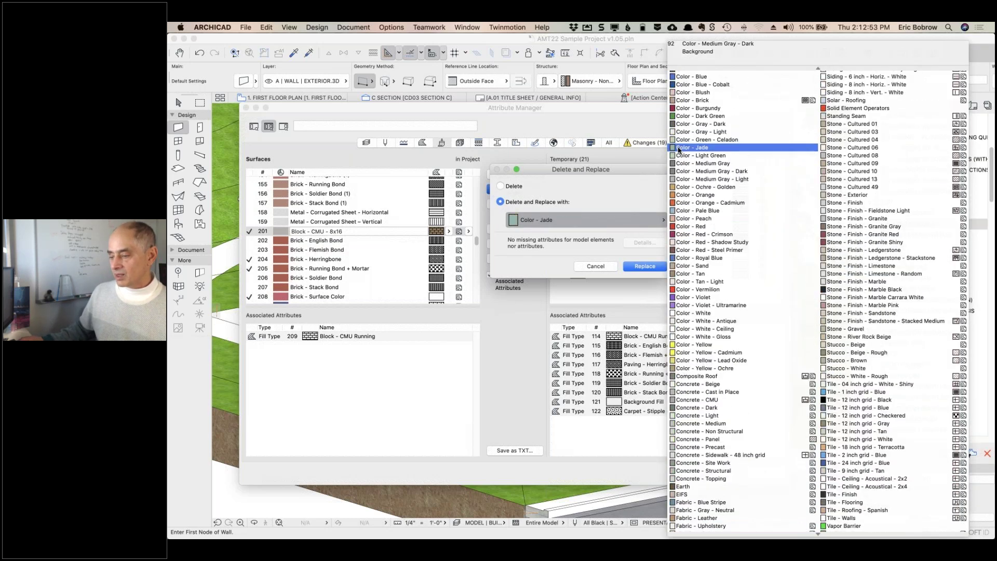
{"action": "scroll", "coordinate": [725, 163], "scroll_direction": "up", "scroll_amount": 8}
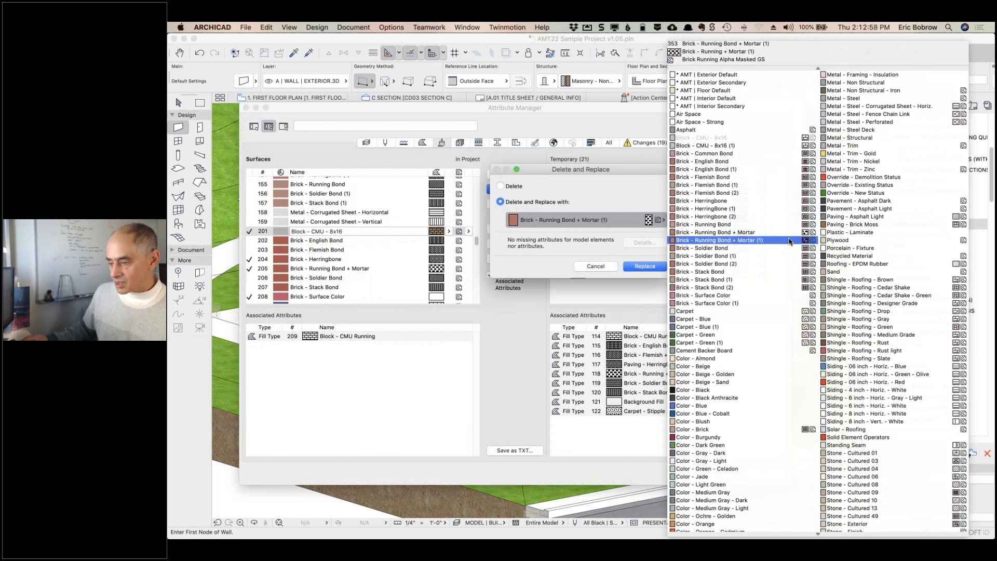
{"action": "left_click", "coordinate": [706, 147]}
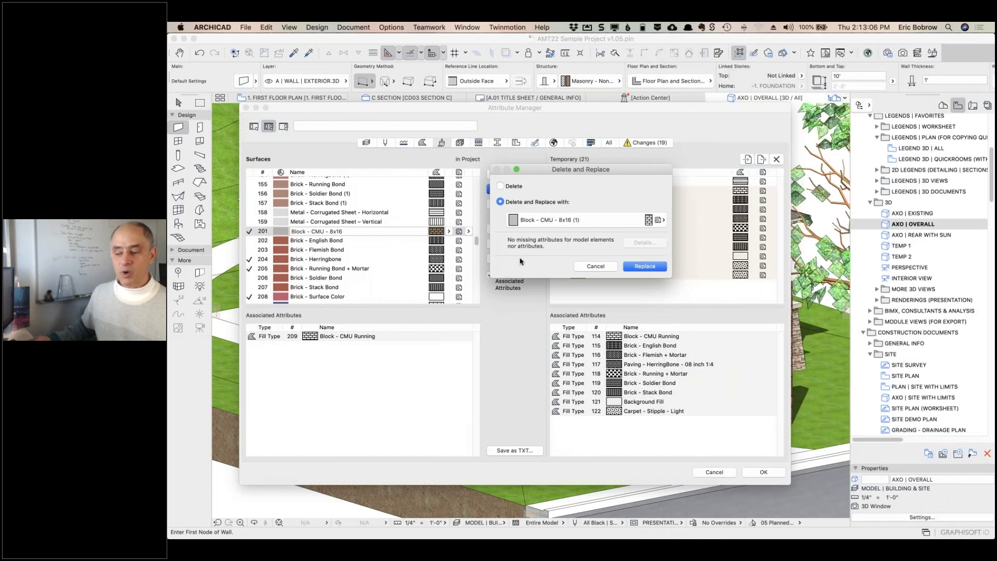
{"action": "left_click", "coordinate": [648, 267]}
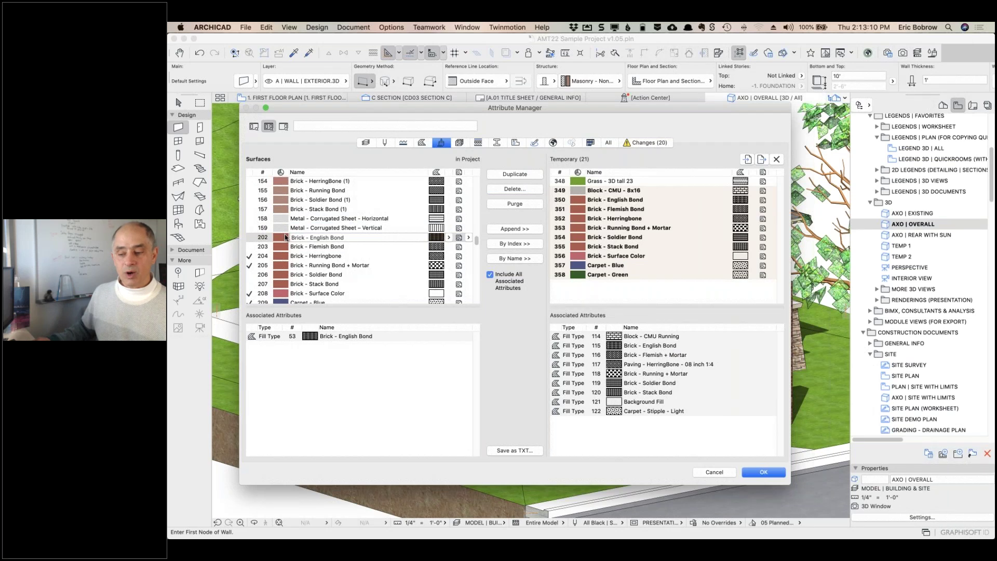
- Delete surface 202, Brick - English Bond, from the project and replace it with Brick - English Bond (1)
{"action": "left_click", "coordinate": [293, 237]}
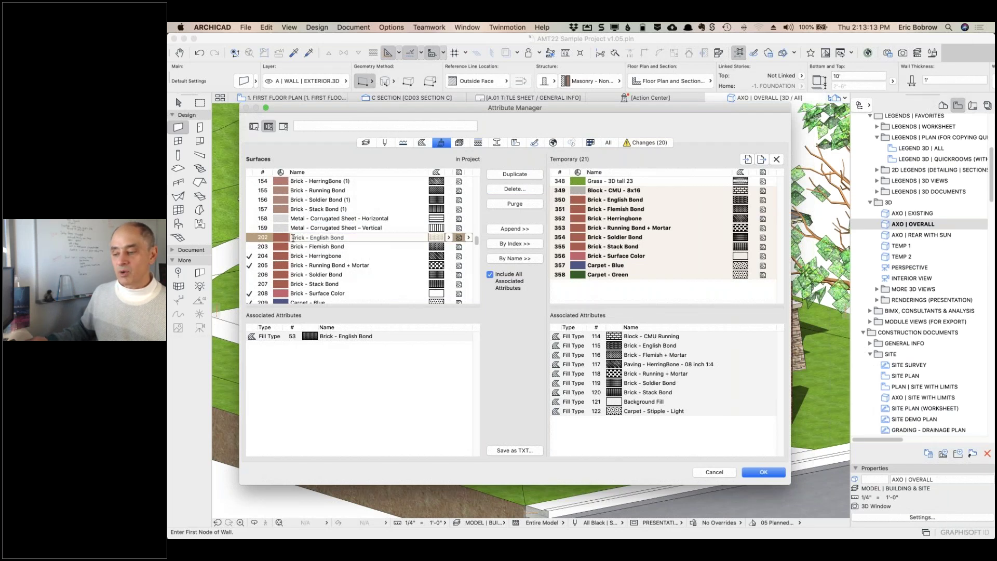
{"action": "left_click", "coordinate": [509, 190]}
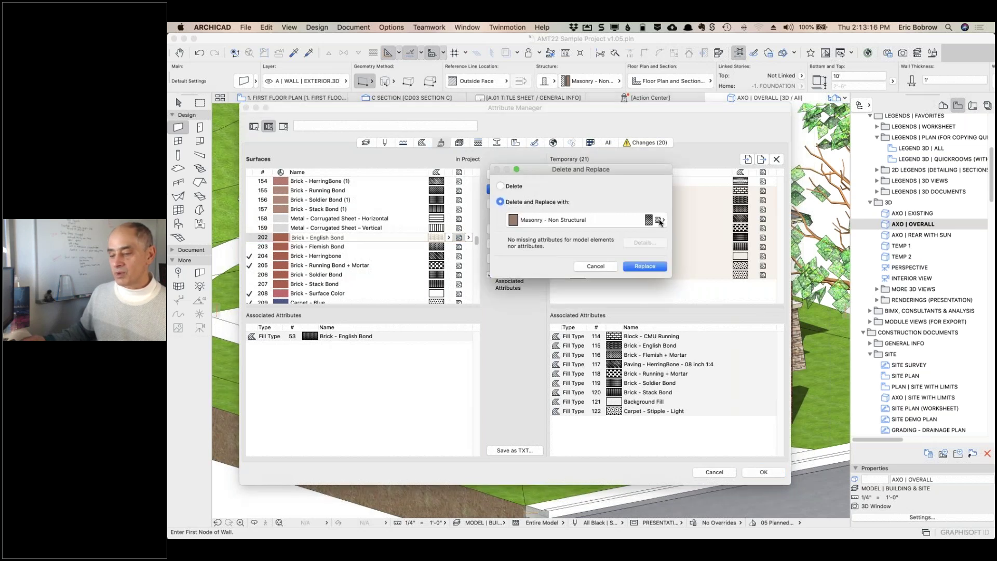
{"action": "left_click", "coordinate": [660, 222]}
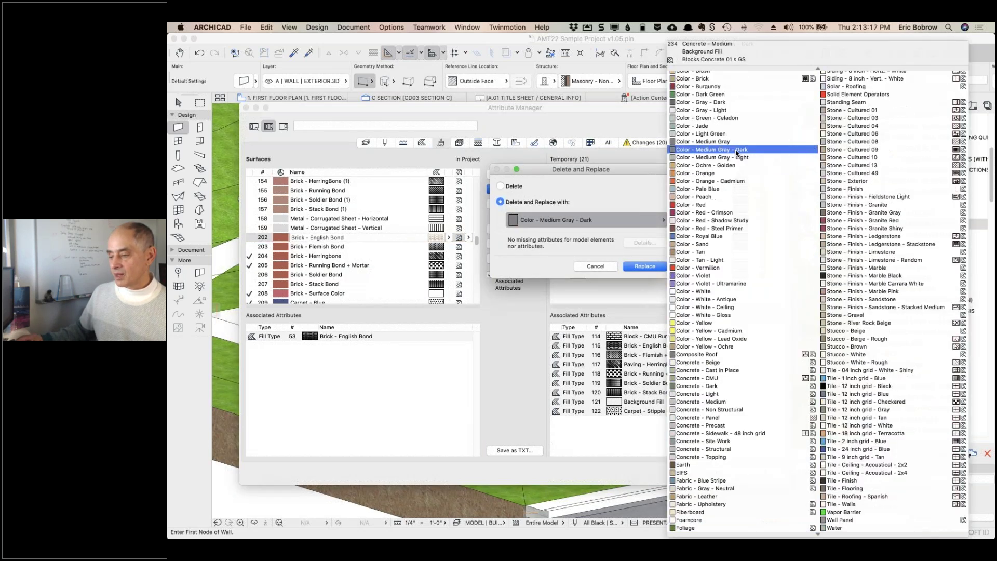
{"action": "scroll", "coordinate": [735, 153], "scroll_direction": "up", "scroll_amount": 10}
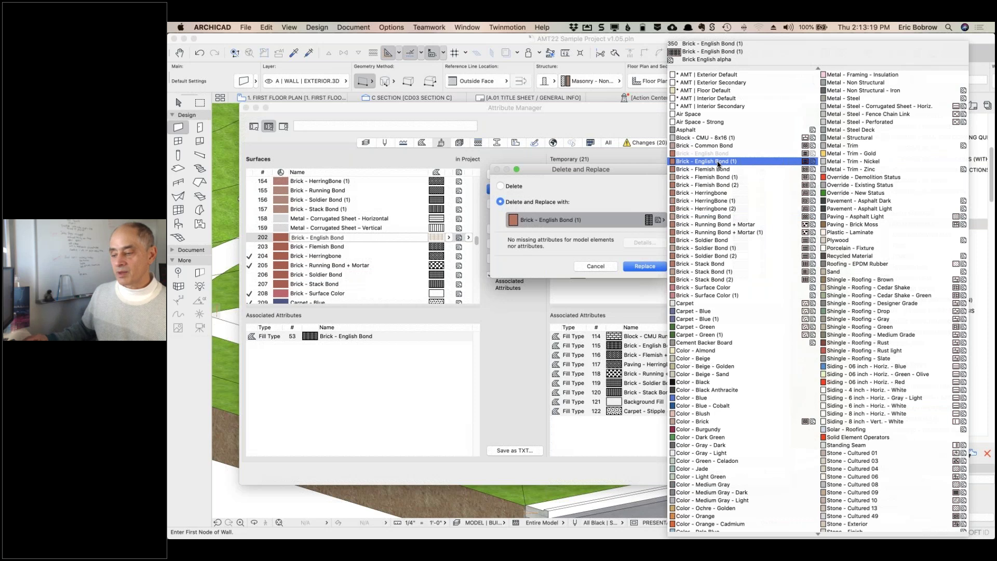
{"action": "left_click", "coordinate": [719, 162]}
{"action": "left_click", "coordinate": [645, 265]}
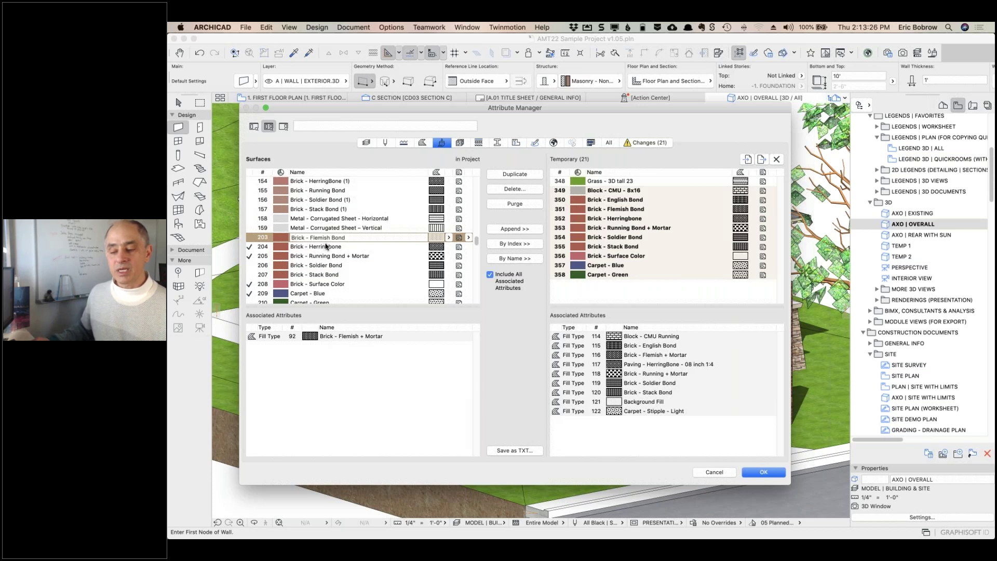
- Check the appended surfaces at the end of the project's list, then cancel the Attribute Manager to discard all its changes
{"action": "scroll", "coordinate": [478, 270], "scroll_direction": "down", "scroll_amount": 3}
{"action": "scroll", "coordinate": [479, 282], "scroll_direction": "down", "scroll_amount": 15}
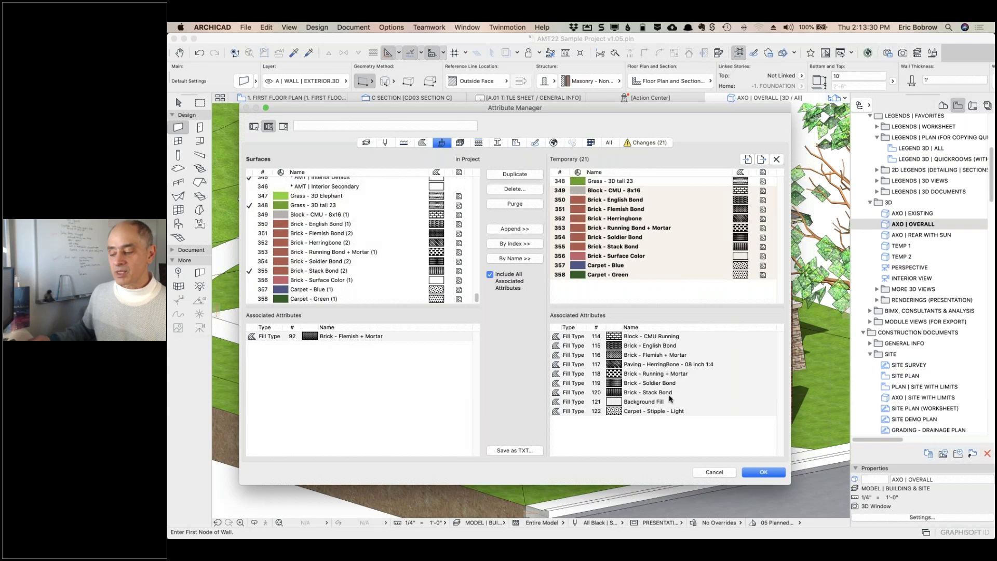
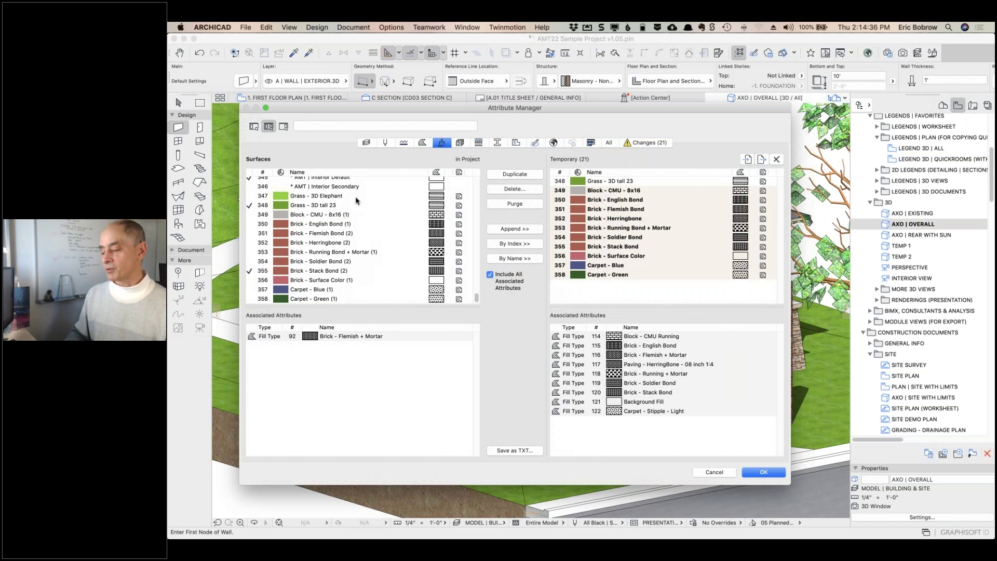
{"action": "left_click", "coordinate": [711, 473]}
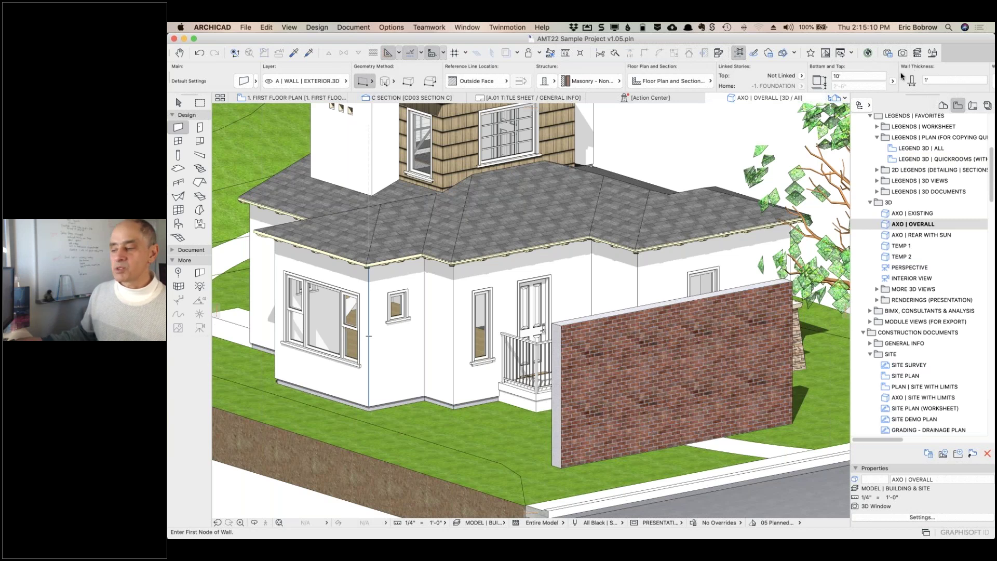
{"action": "scroll", "coordinate": [902, 77], "scroll_direction": "right", "scroll_amount": 5}
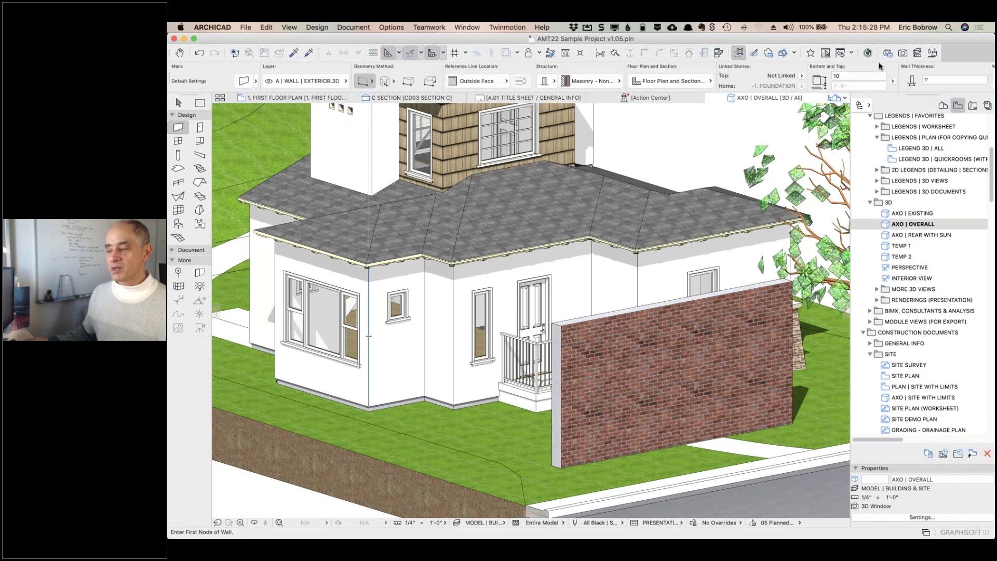
- Dock the Info Box vertically between the toolbox and the 3D view and review its wall settings from layer to ID
{"action": "scroll", "coordinate": [879, 66], "scroll_direction": "left", "scroll_amount": 5}
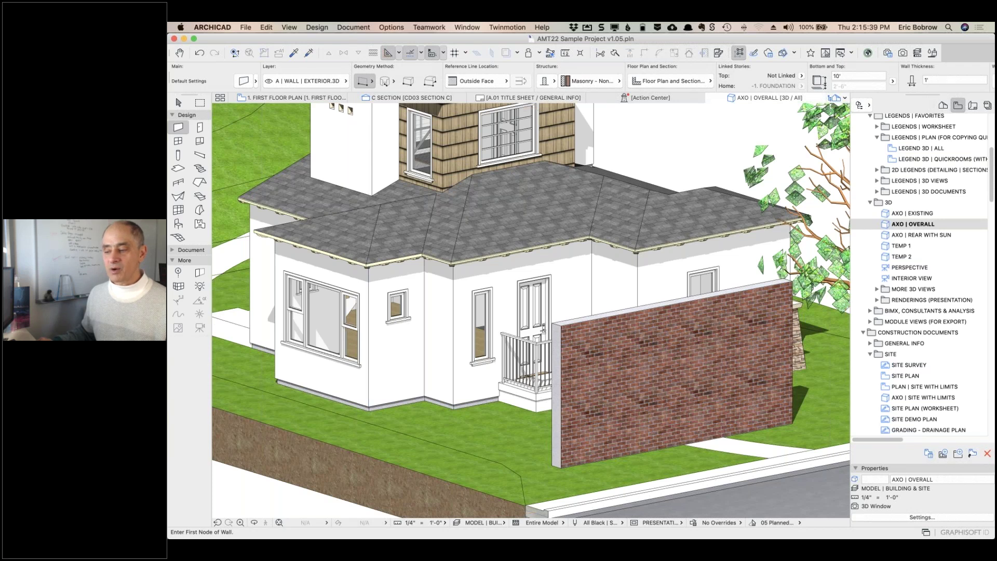
{"action": "left_click_drag", "start_coordinate": [644, 92], "coordinate": [798, 99]}
{"action": "left_click_drag", "start_coordinate": [859, 102], "coordinate": [470, 98]}
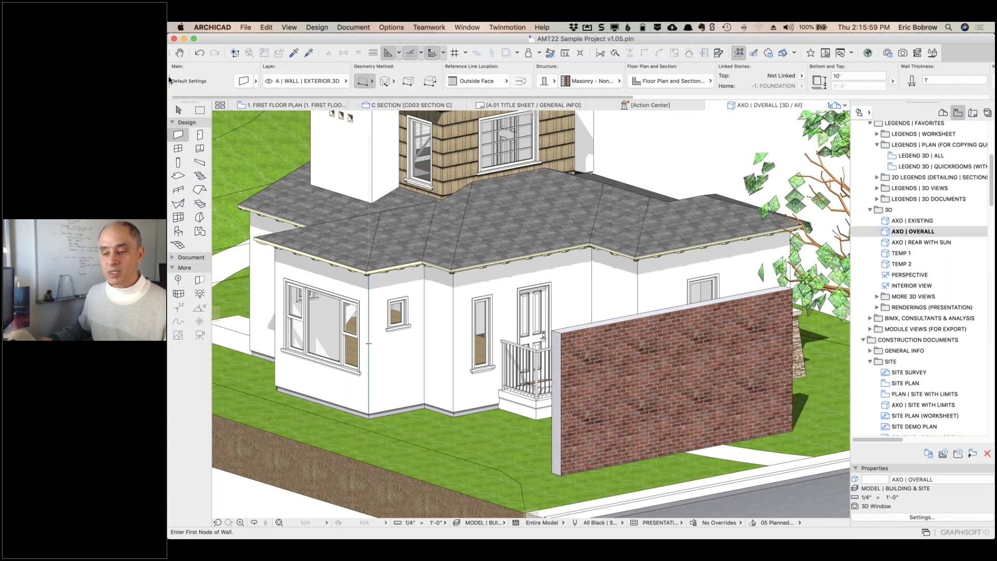
{"action": "left_click_drag", "start_coordinate": [169, 79], "coordinate": [215, 157]}
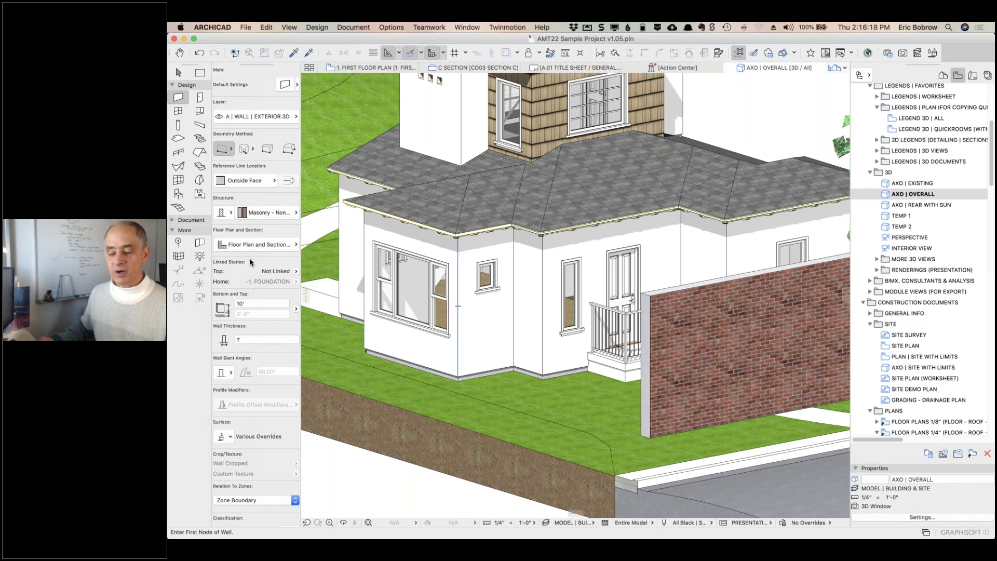
{"action": "scroll", "coordinate": [250, 262], "scroll_direction": "down", "scroll_amount": 3}
{"action": "scroll", "coordinate": [257, 244], "scroll_direction": "up", "scroll_amount": 3}
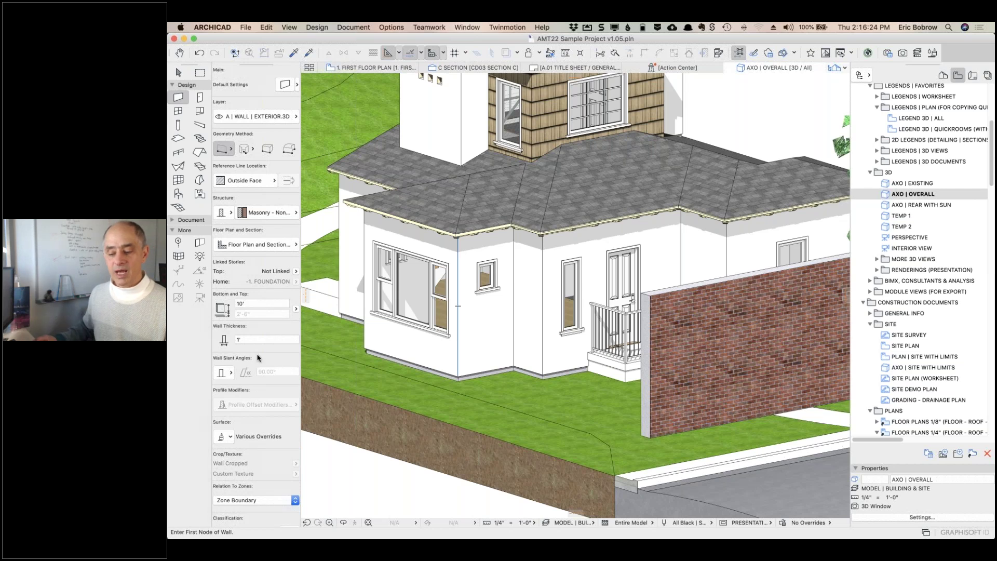
{"action": "scroll", "coordinate": [258, 486], "scroll_direction": "down", "scroll_amount": 3}
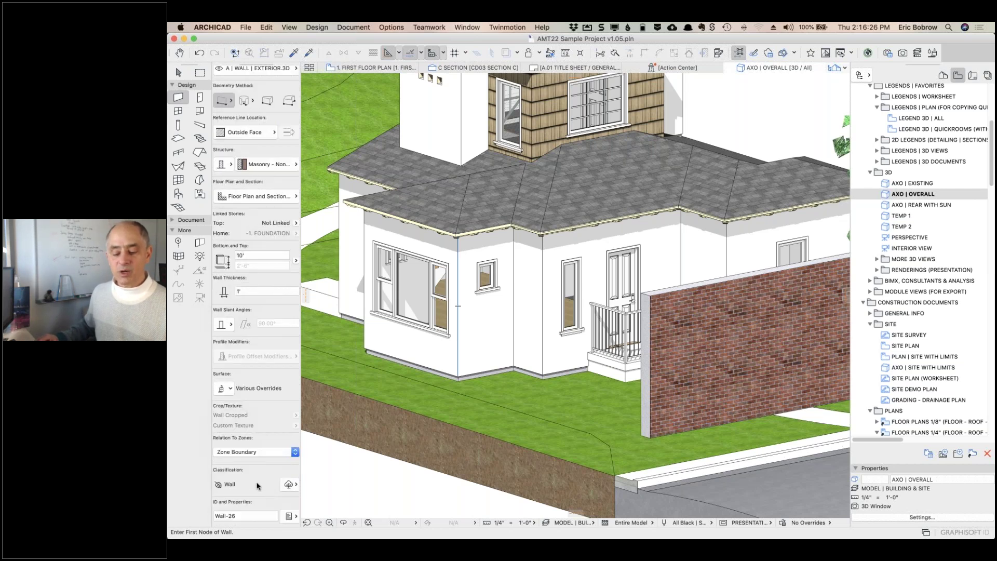
{"action": "scroll", "coordinate": [274, 294], "scroll_direction": "up", "scroll_amount": 3}
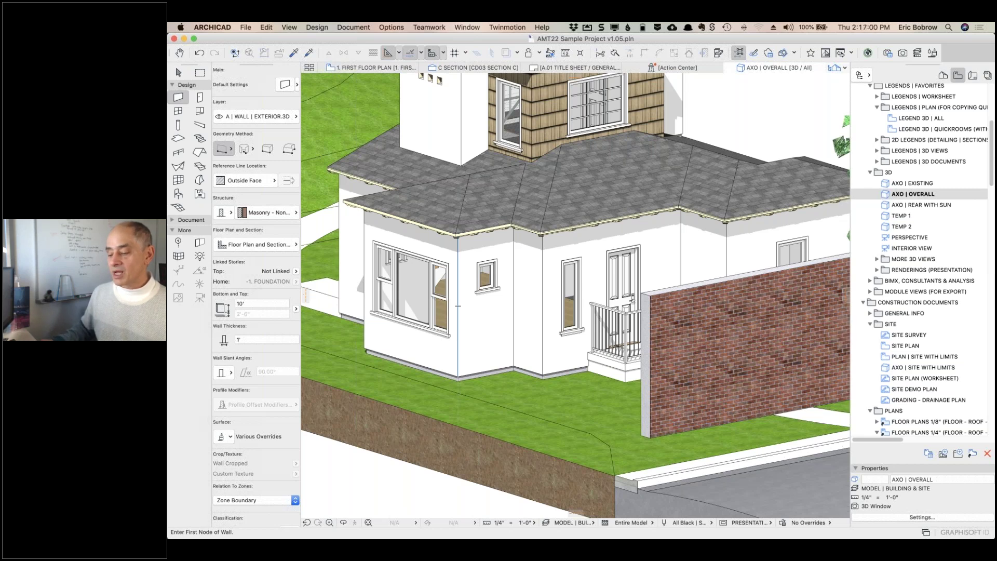
- Turn on scroll bars for the model windows and use them to bring the house's upper storey into the 3D view
{"action": "left_click", "coordinate": [473, 28]}
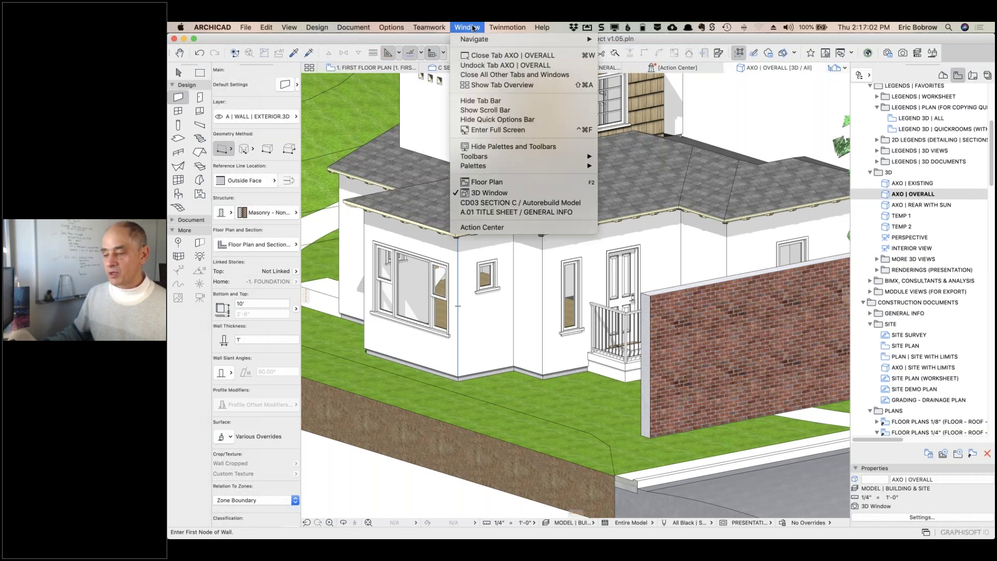
{"action": "left_click", "coordinate": [482, 110]}
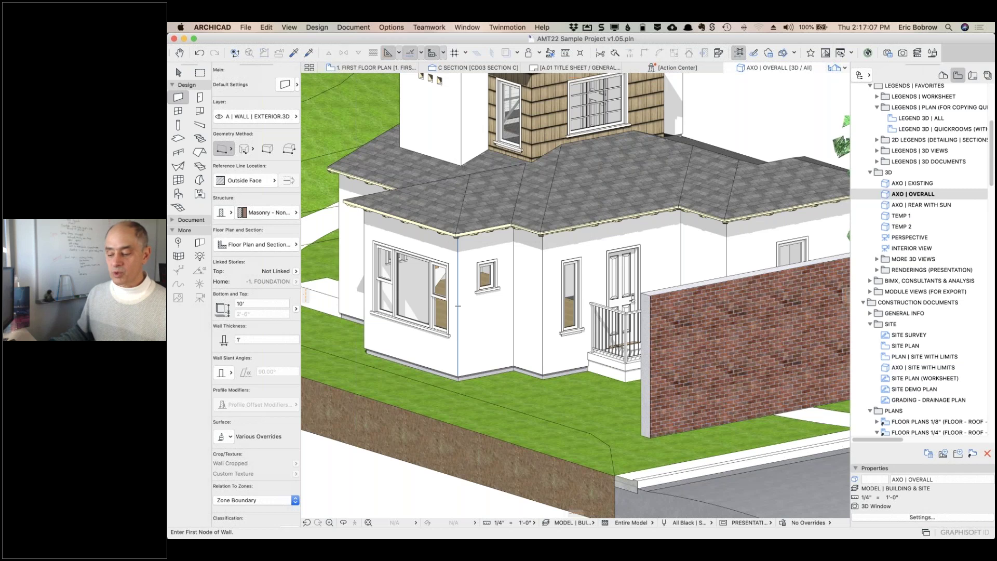
{"action": "left_click_drag", "start_coordinate": [848, 286], "coordinate": [847, 434]}
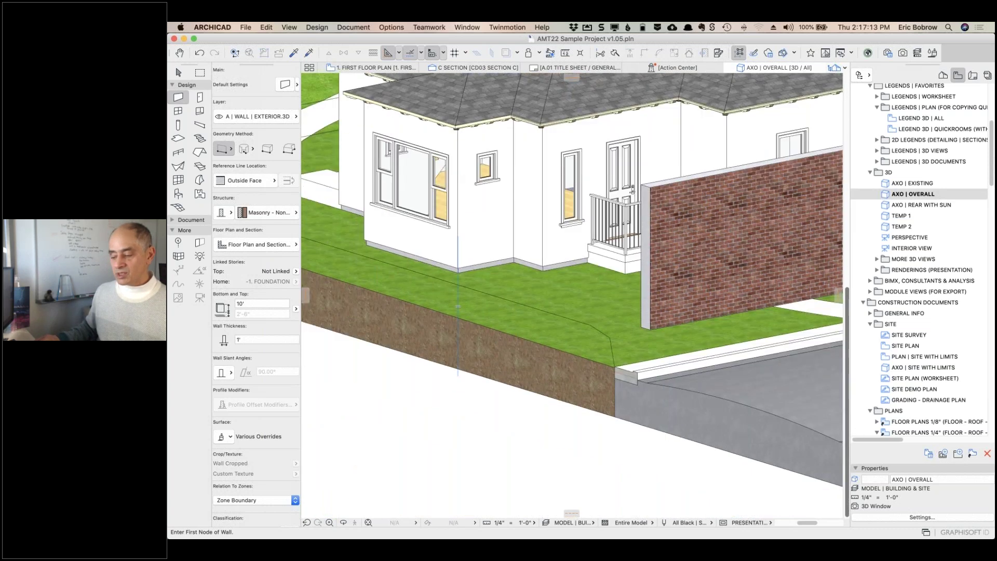
{"action": "mouse_move", "coordinate": [811, 522]}
{"action": "left_mouse_down"}
{"action": "mouse_move", "coordinate": [822, 522]}
{"action": "mouse_move", "coordinate": [809, 522]}
{"action": "left_mouse_up"}
{"action": "scroll", "coordinate": [457, 197], "scroll_direction": "right", "scroll_amount": 2}
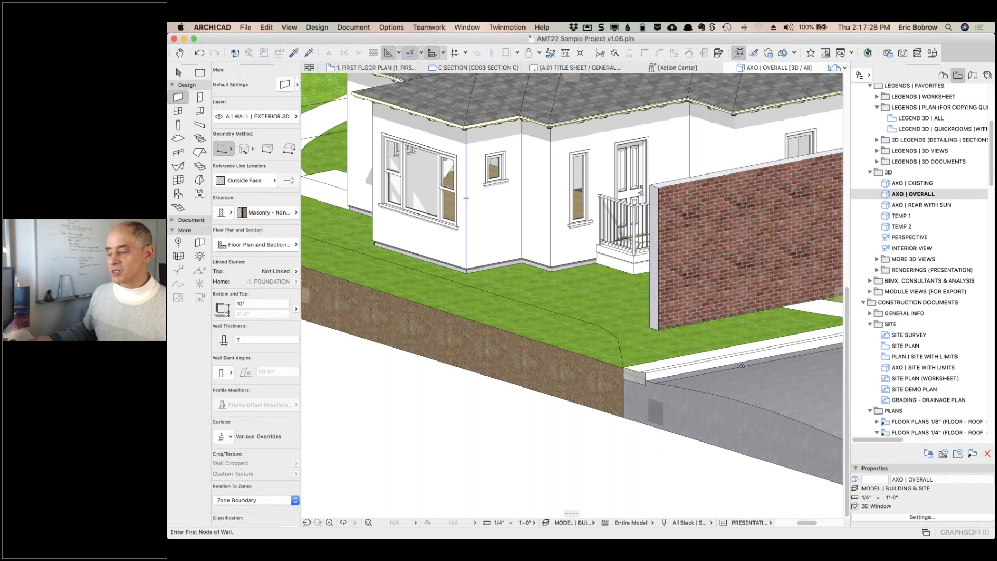
{"action": "left_click_drag", "start_coordinate": [849, 280], "coordinate": [844, 155]}
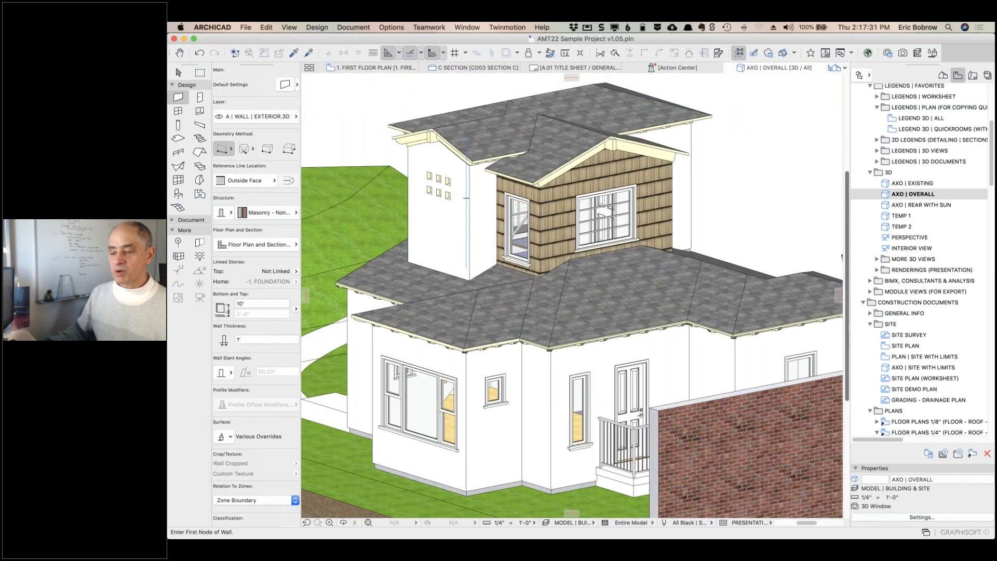
- Open the First Floor Plan view and frame the kitchen between doors D03 and D06
{"action": "mouse_move", "coordinate": [376, 69]}
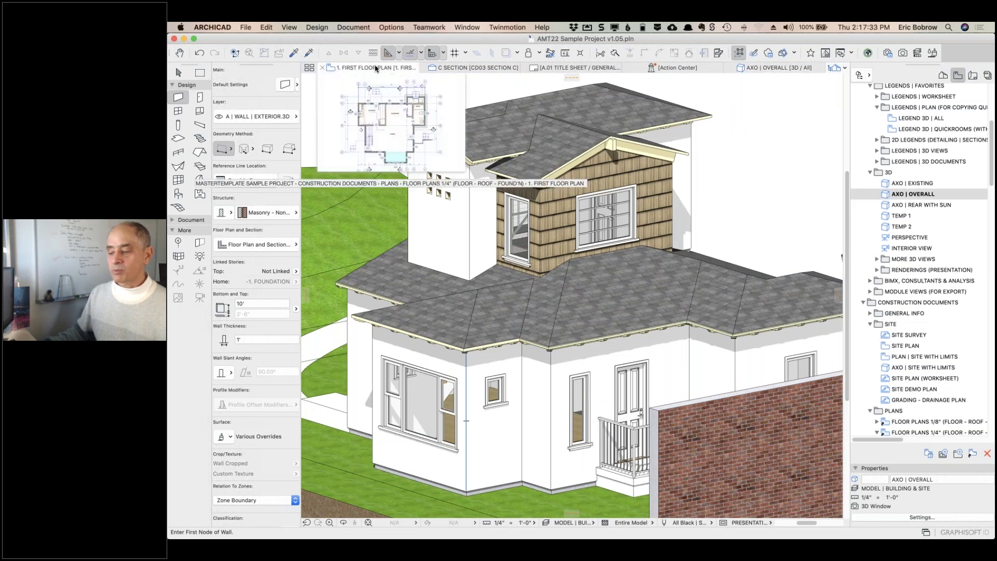
{"action": "left_click", "coordinate": [375, 69]}
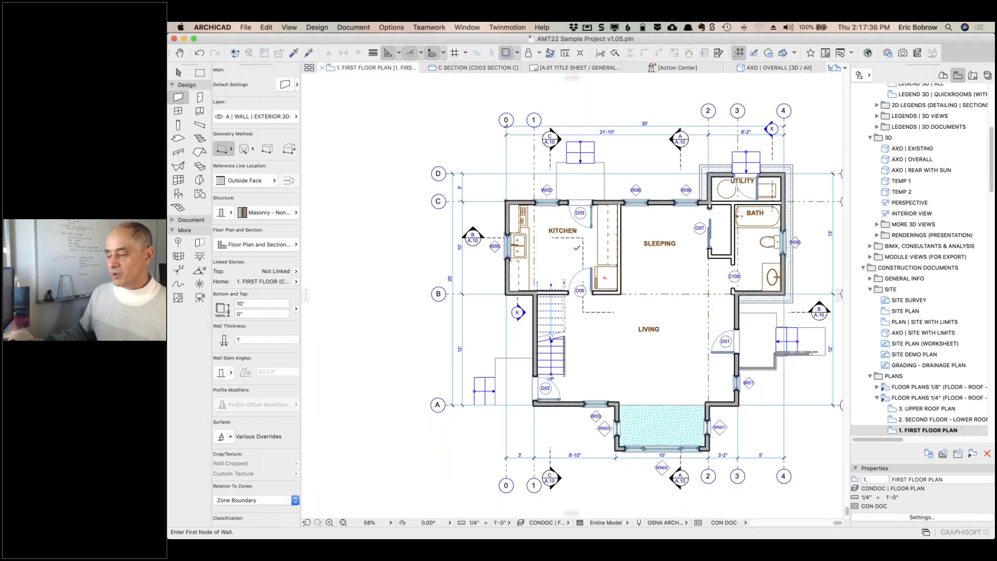
{"action": "scroll", "coordinate": [559, 226], "scroll_direction": "up", "scroll_amount": 5}
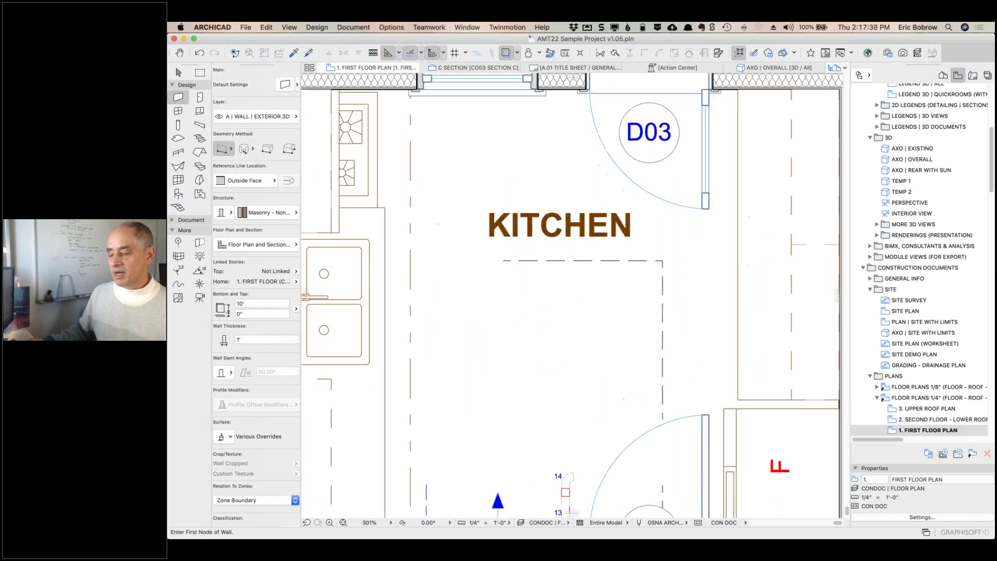
{"action": "scroll", "coordinate": [560, 226], "scroll_direction": "up", "scroll_amount": 1}
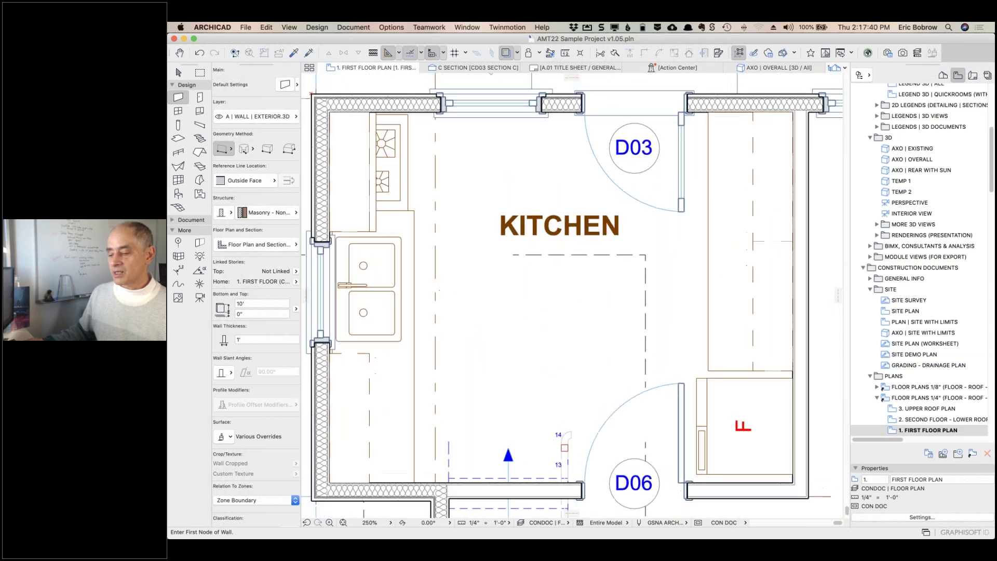
{"action": "left_click_drag", "start_coordinate": [839, 526], "coordinate": [838, 525]}
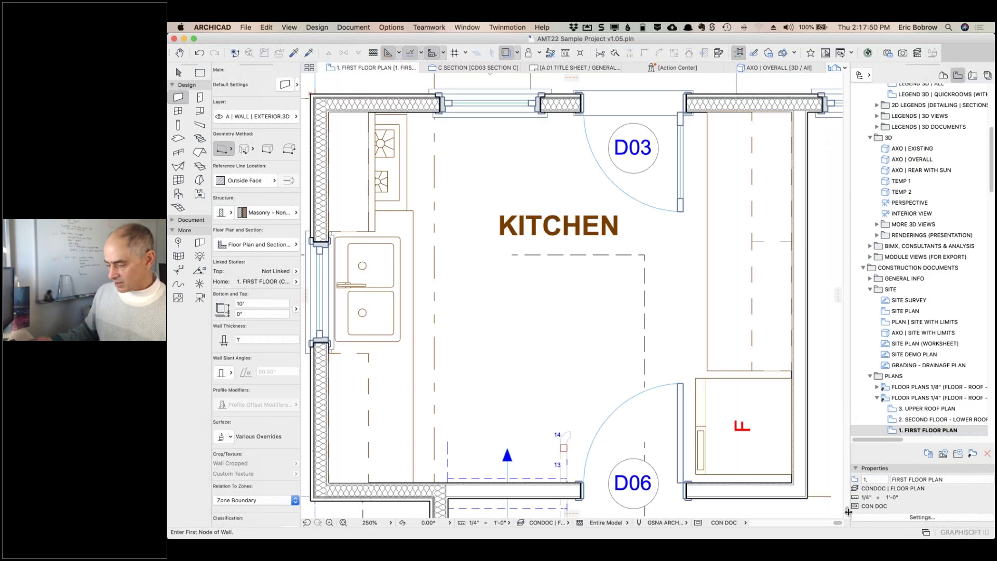
{"action": "left_click_drag", "start_coordinate": [847, 514], "coordinate": [848, 511]}
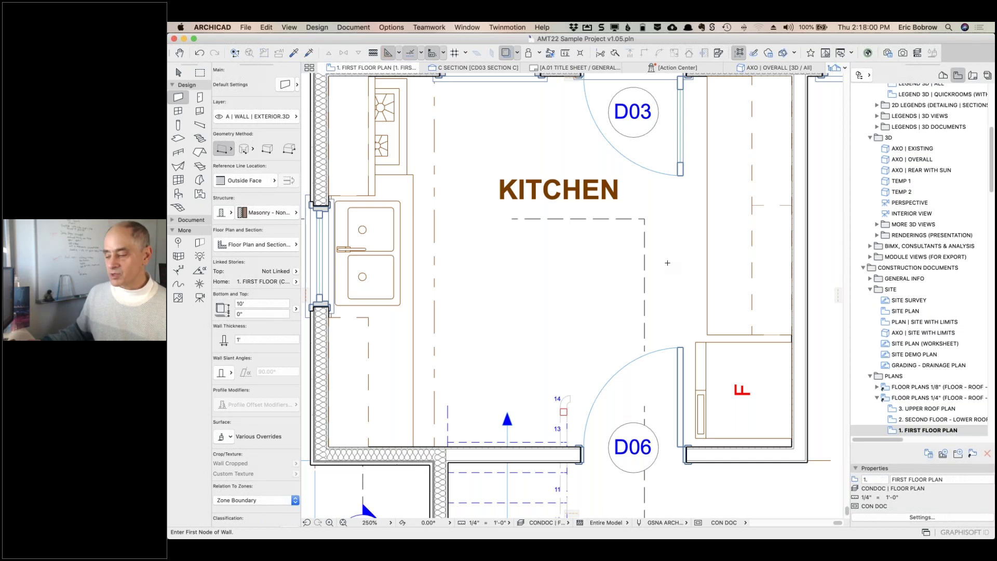
- Examine the kitchen area of the first floor plan, including its exterior walls, W05 windows and stair edge
{"action": "middle_click_drag", "start_coordinate": [667, 279], "coordinate": [702, 299]}
{"action": "scroll", "coordinate": [571, 296], "scroll_direction": "down", "scroll_amount": 2}
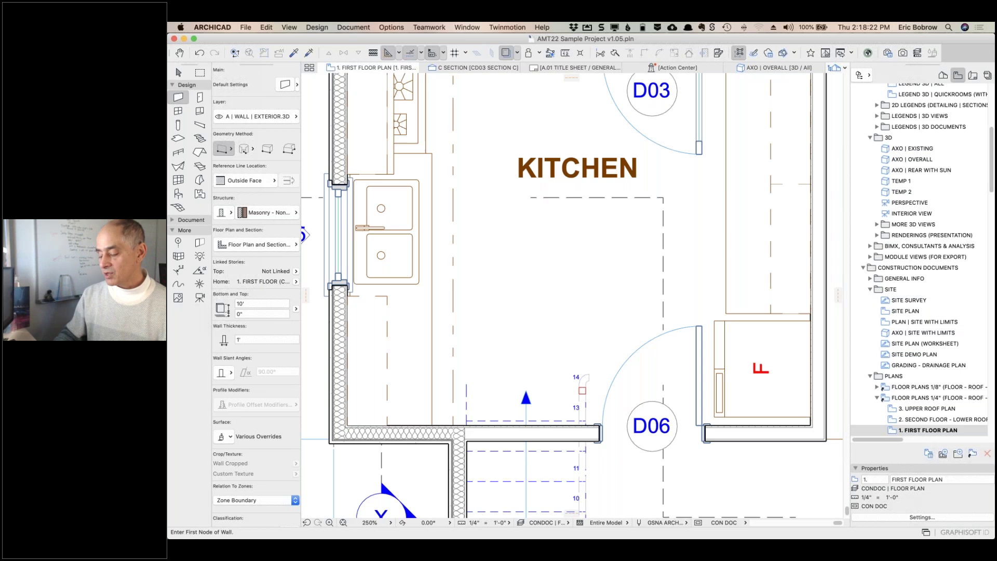
{"action": "scroll", "coordinate": [571, 296], "scroll_direction": "up", "scroll_amount": 2}
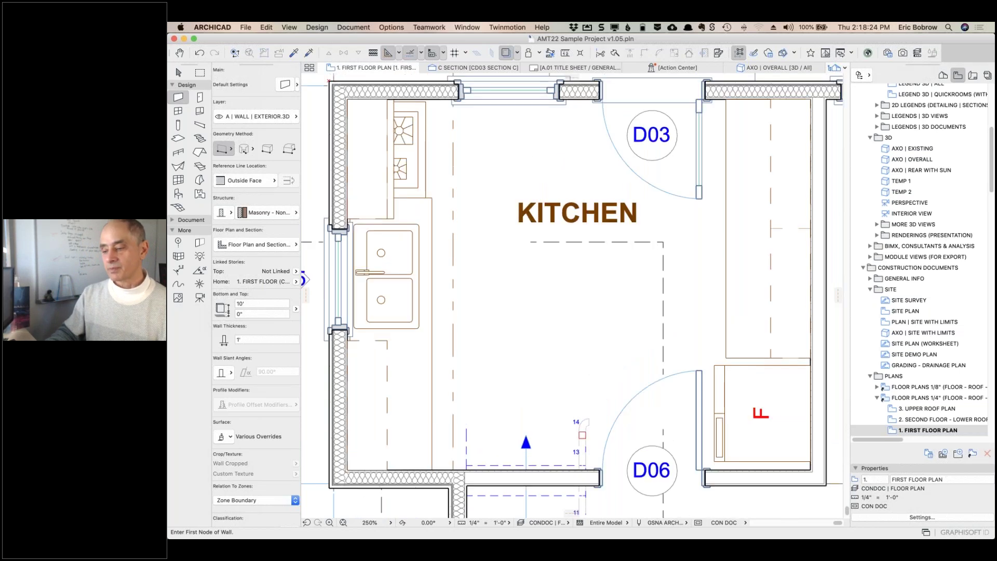
{"action": "scroll", "coordinate": [571, 296], "scroll_direction": "up", "scroll_amount": 2}
{"action": "scroll", "coordinate": [571, 295], "scroll_direction": "up", "scroll_amount": 2}
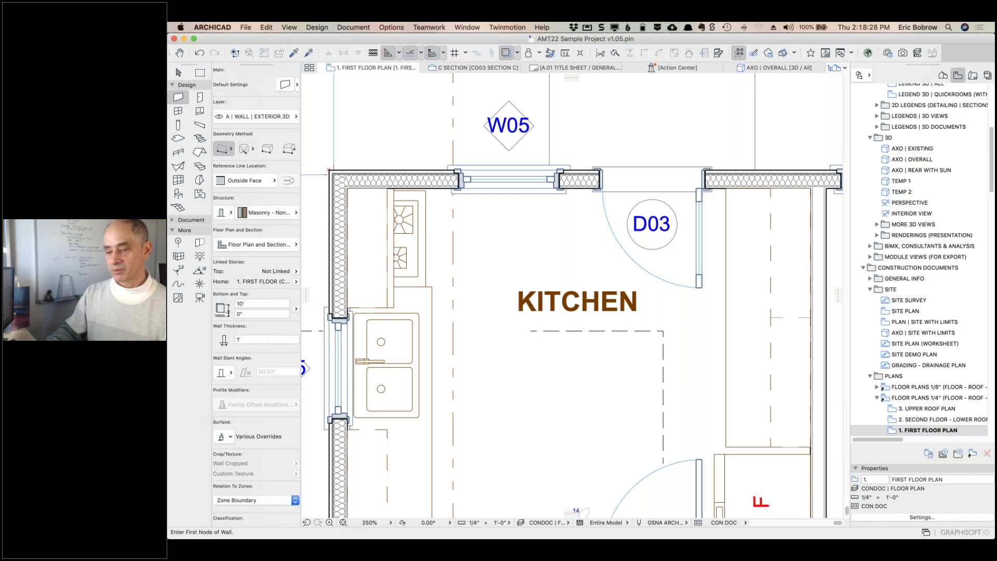
{"action": "scroll", "coordinate": [571, 296], "scroll_direction": "down", "scroll_amount": 2}
{"action": "scroll", "coordinate": [571, 296], "scroll_direction": "down", "scroll_amount": 2}
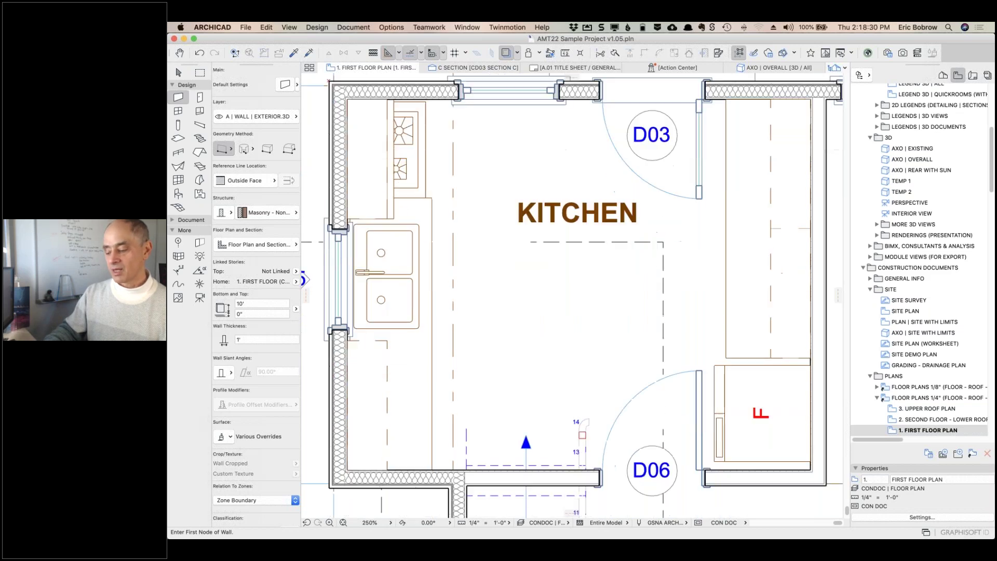
{"action": "scroll", "coordinate": [571, 296], "scroll_direction": "left", "scroll_amount": 3}
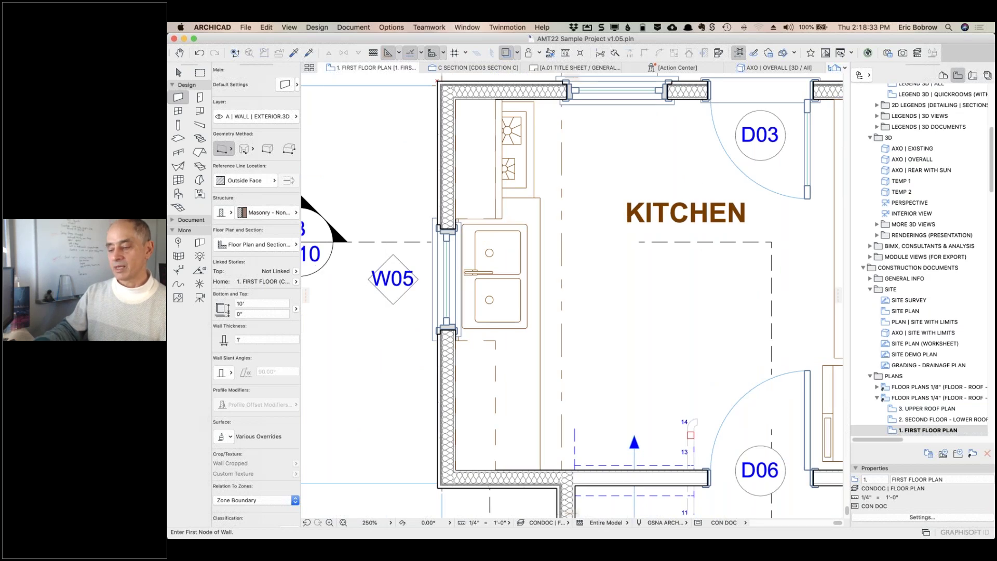
{"action": "scroll", "coordinate": [571, 296], "scroll_direction": "right", "scroll_amount": 3}
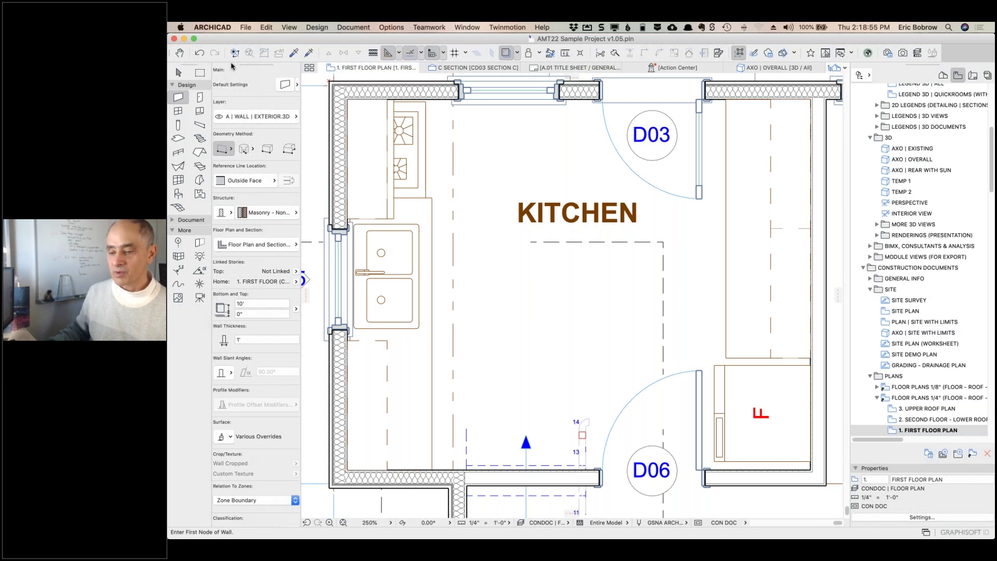
- Undock the vertical Info Box and stretch it horizontally across the drawing area's upper edge to reach the Structure settings
{"action": "left_click_drag", "start_coordinate": [231, 66], "coordinate": [254, 71]}
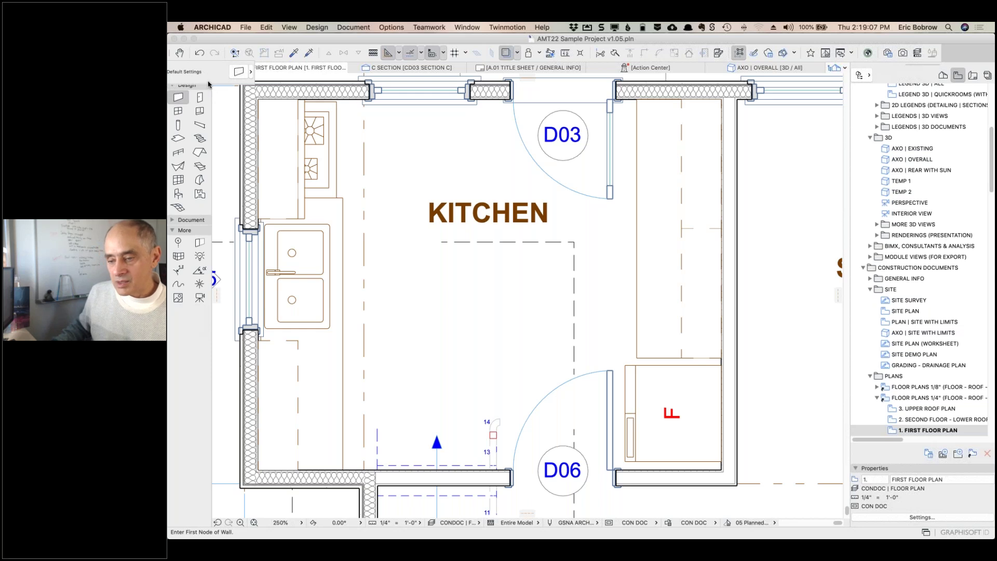
{"action": "left_click_drag", "start_coordinate": [245, 79], "coordinate": [539, 97]}
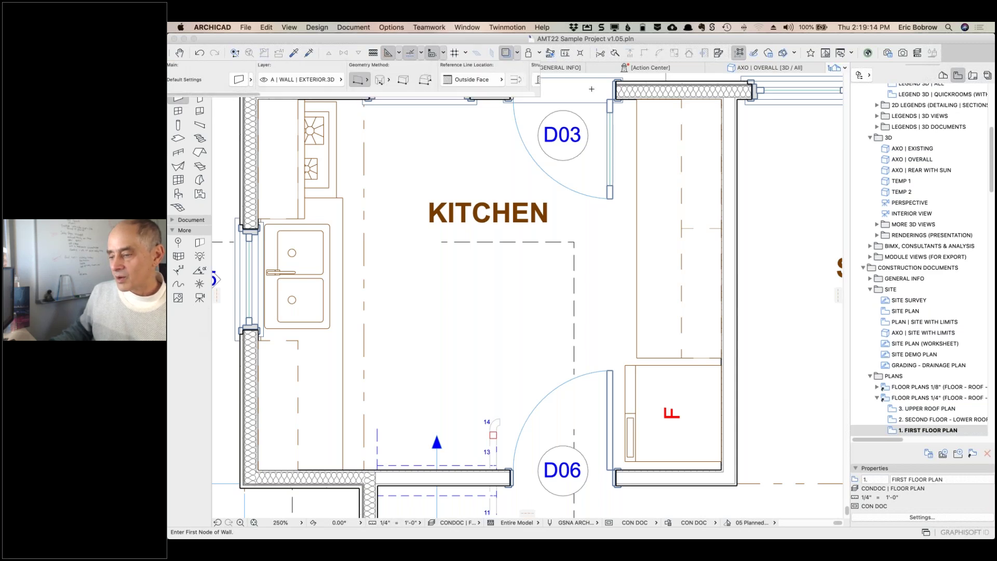
{"action": "left_click_drag", "start_coordinate": [609, 89], "coordinate": [609, 89]}
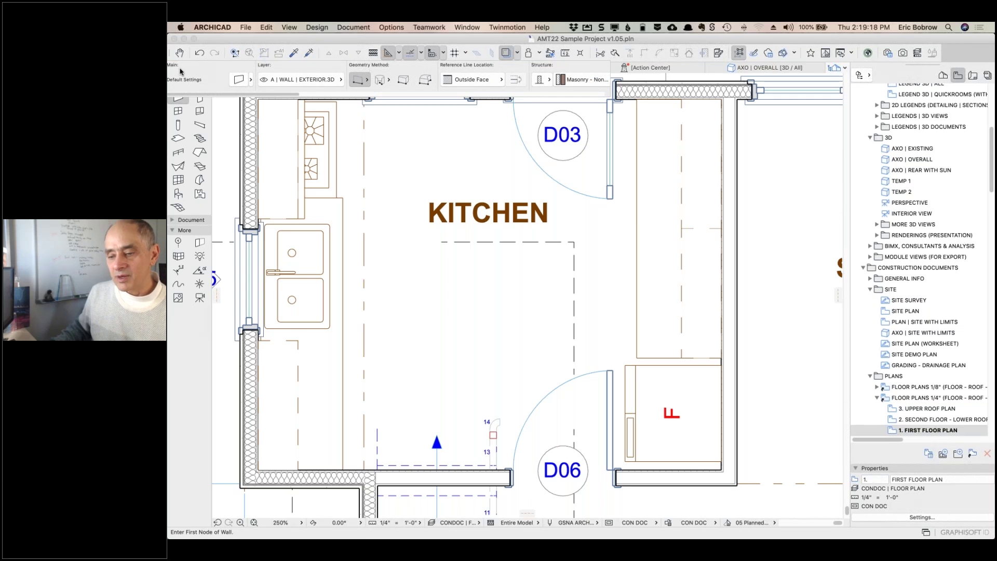
- Switch to Finder, close its Downloads window, return to ARCHICAD, and shift the project window aside and back
{"action": "key", "text": "super+Tab"}
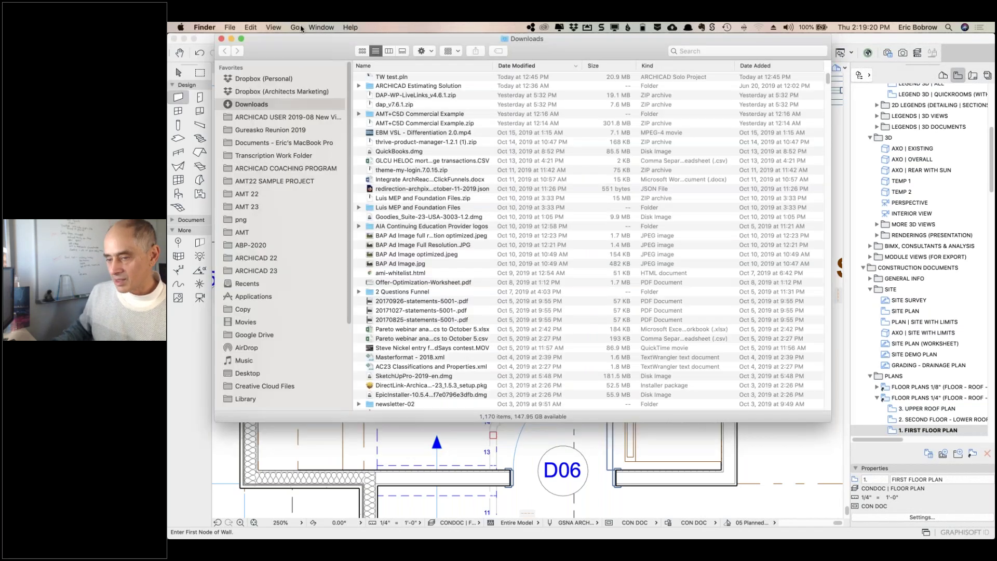
{"action": "key", "text": "super+w"}
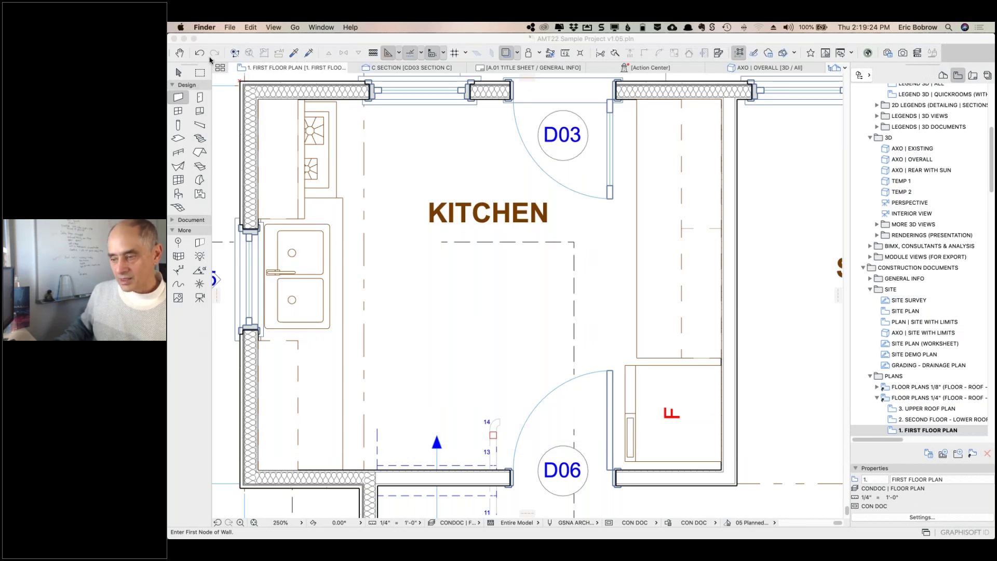
{"action": "left_click", "coordinate": [334, 38]}
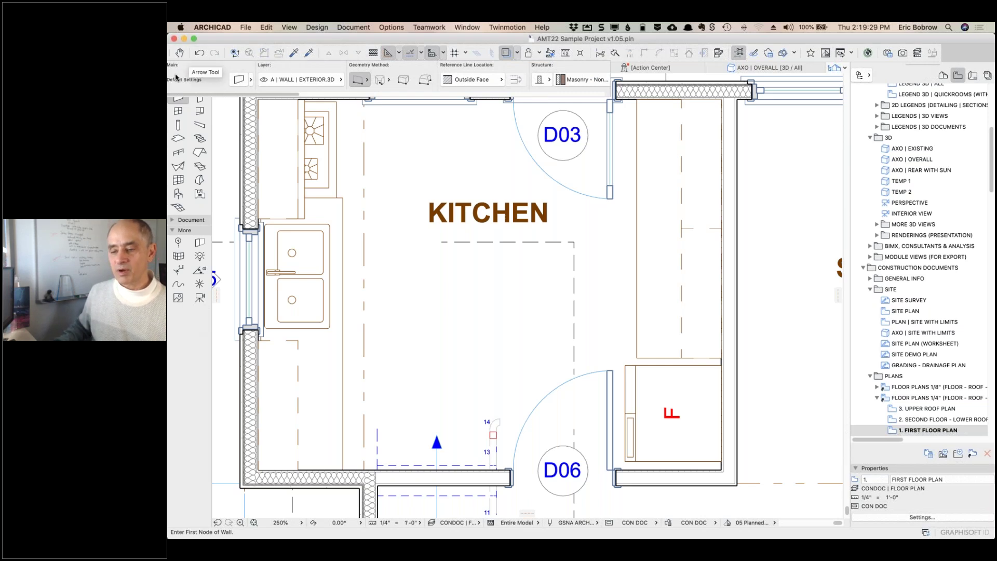
{"action": "left_click_drag", "start_coordinate": [238, 39], "coordinate": [284, 44]}
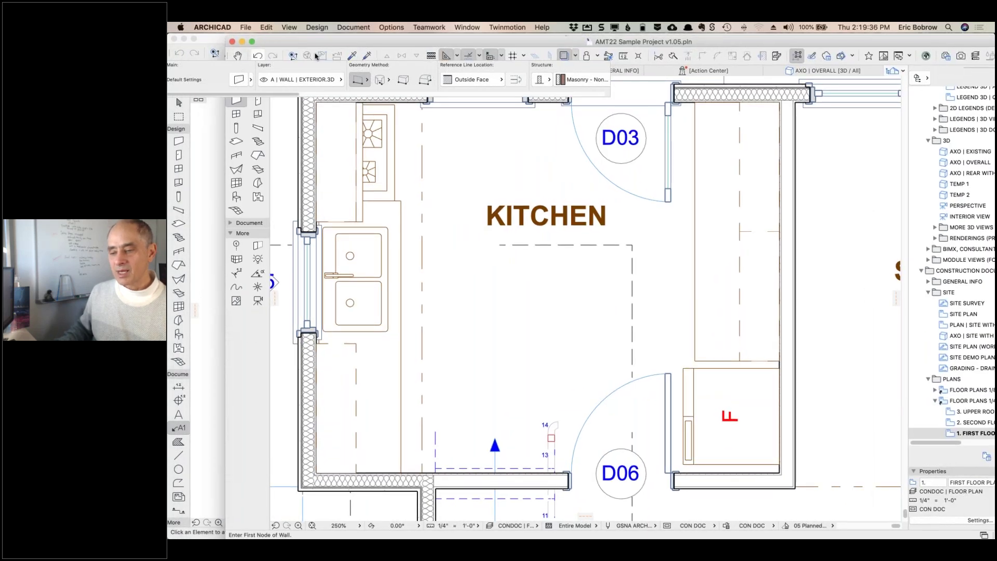
{"action": "left_click_drag", "start_coordinate": [298, 44], "coordinate": [240, 40]}
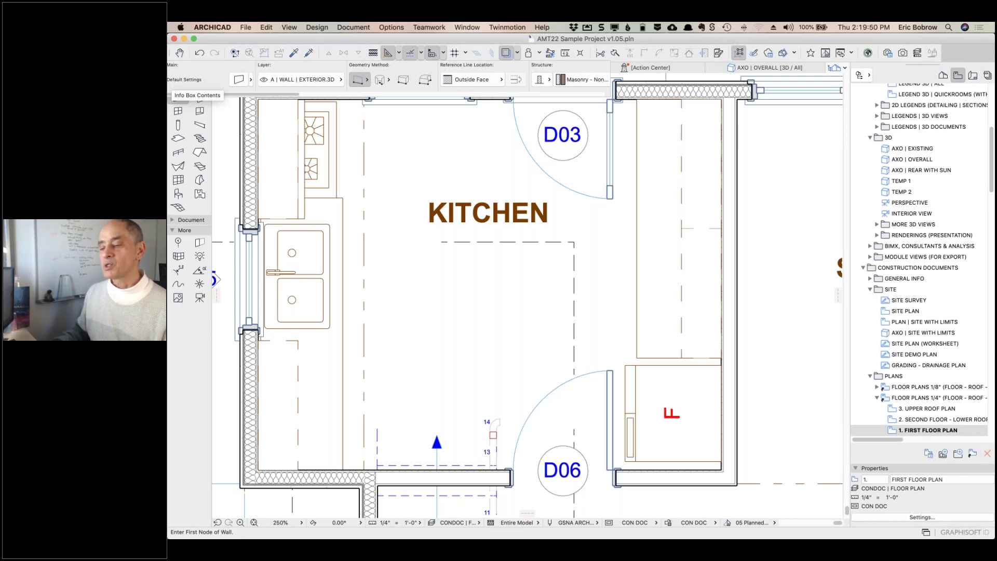
- Apply the stored Standard Workspace 23 scheme in the Work Environment settings and accept the change
{"action": "left_click", "coordinate": [390, 26]}
{"action": "mouse_move", "coordinate": [405, 266]}
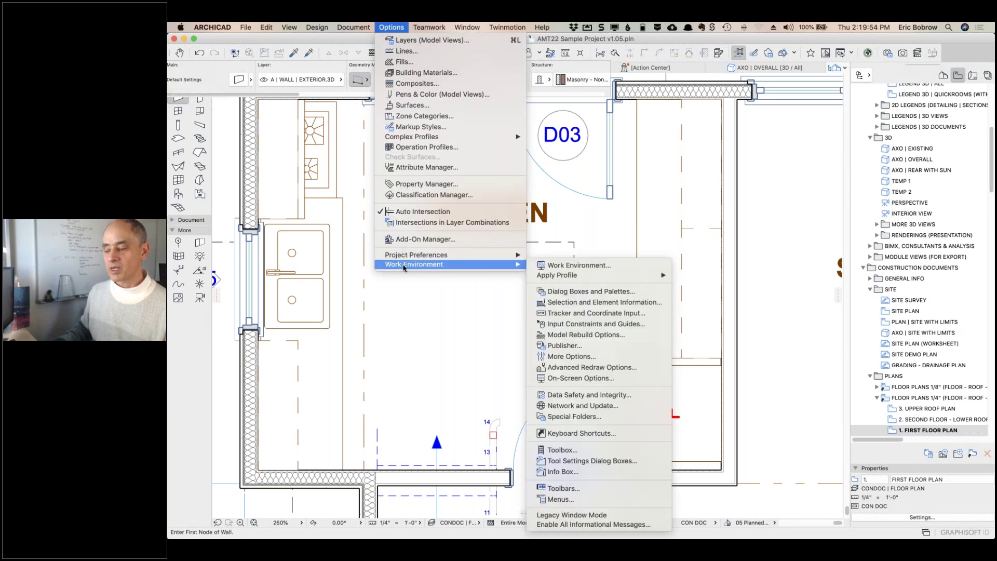
{"action": "left_click", "coordinate": [558, 487]}
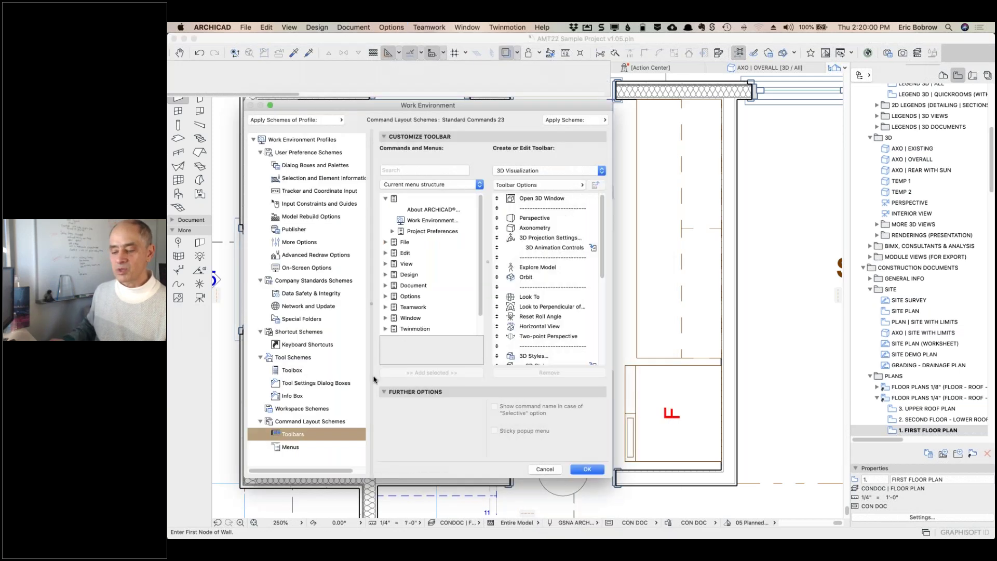
{"action": "left_click", "coordinate": [318, 410]}
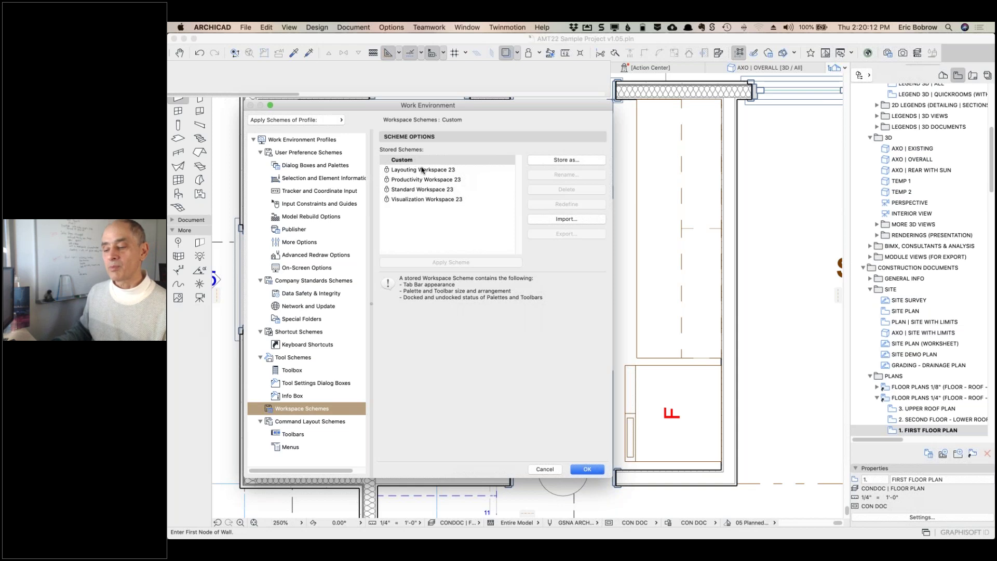
{"action": "left_click", "coordinate": [414, 190]}
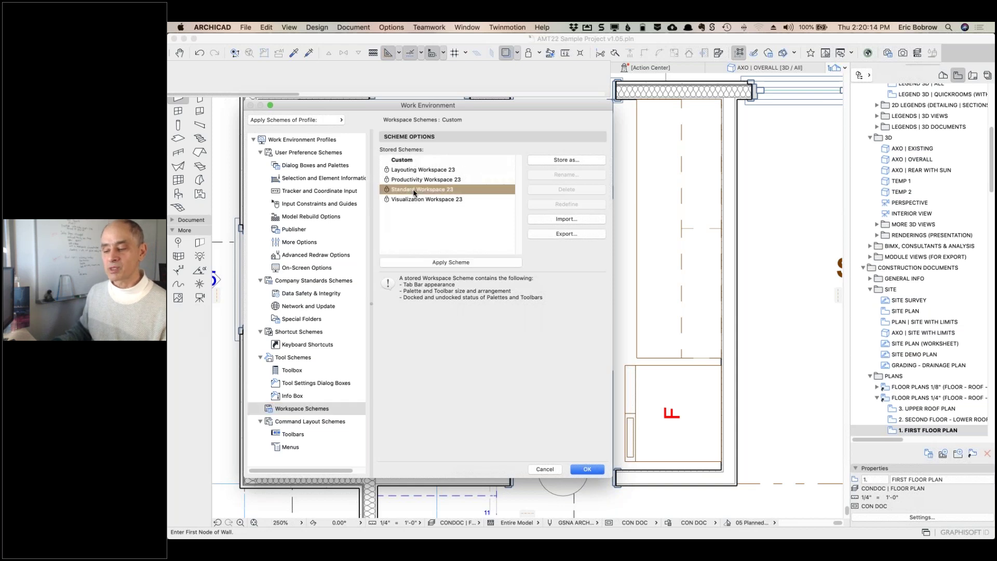
{"action": "left_click", "coordinate": [444, 263]}
{"action": "left_click", "coordinate": [613, 264]}
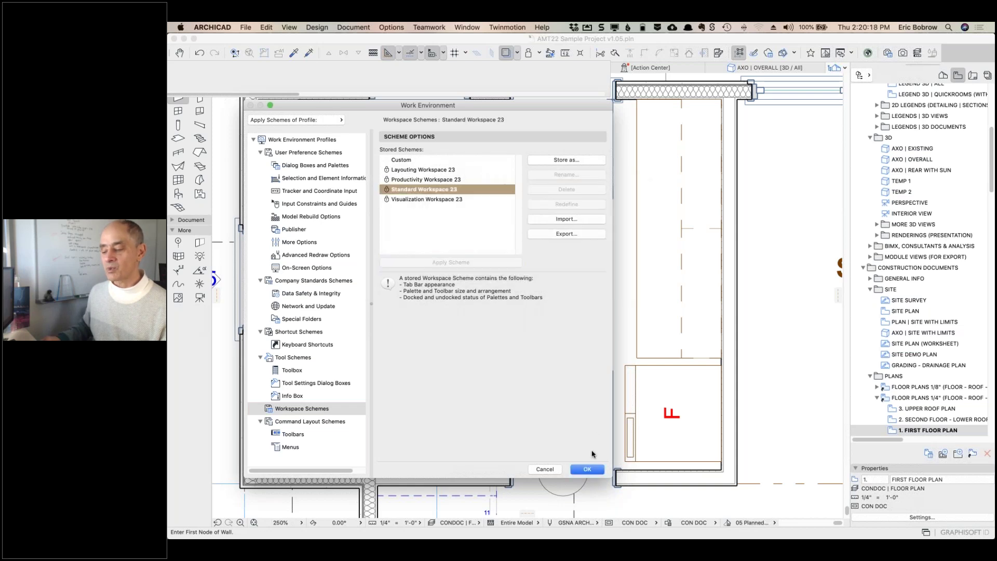
{"action": "left_click", "coordinate": [586, 468]}
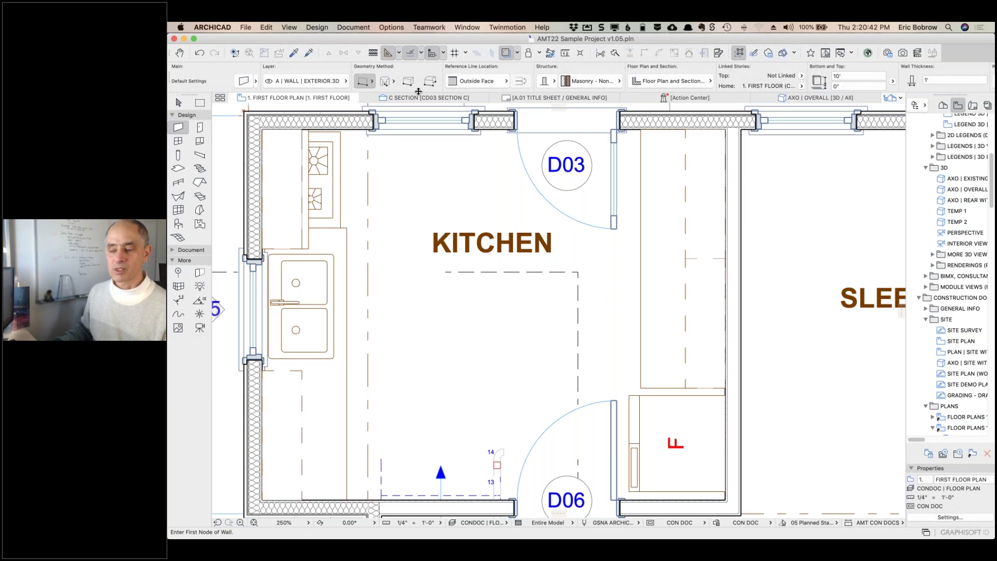
- Make the docked Info Box slightly taller to expose its horizontal scroll bar, and browse the wall settings across and back
{"action": "left_click_drag", "start_coordinate": [418, 92], "coordinate": [416, 97]}
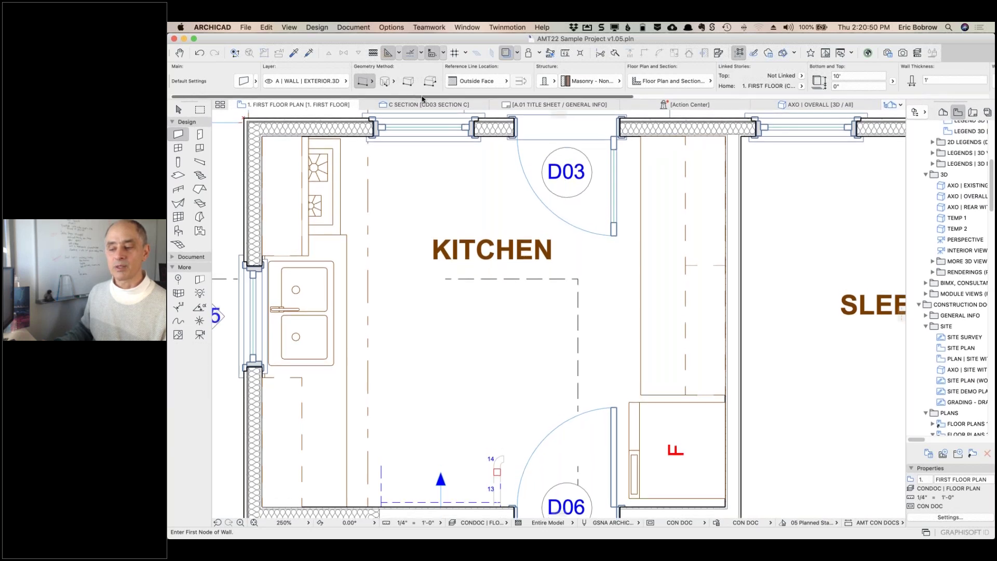
{"action": "scroll", "coordinate": [440, 98], "scroll_direction": "right", "scroll_amount": 5}
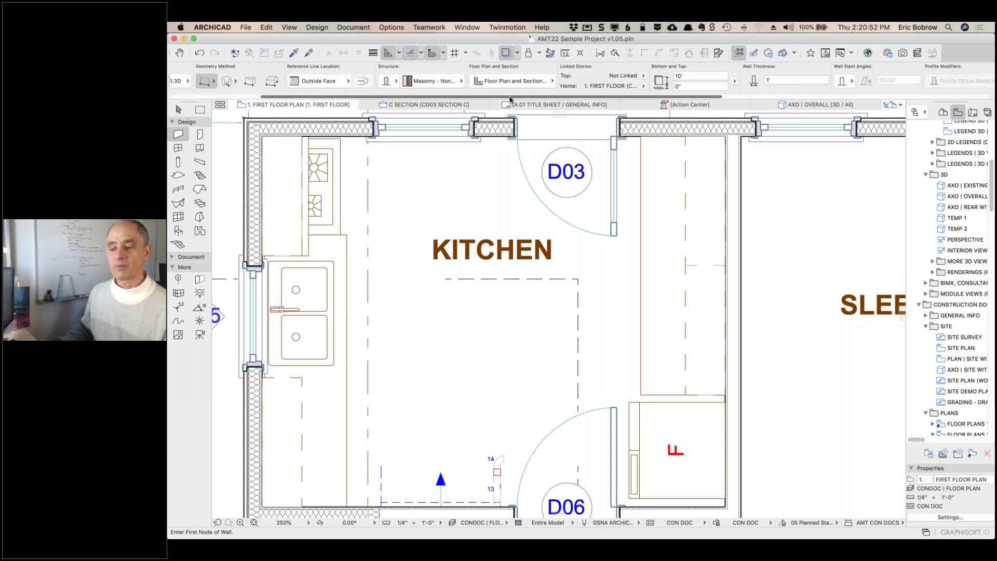
{"action": "scroll", "coordinate": [436, 99], "scroll_direction": "left", "scroll_amount": 5}
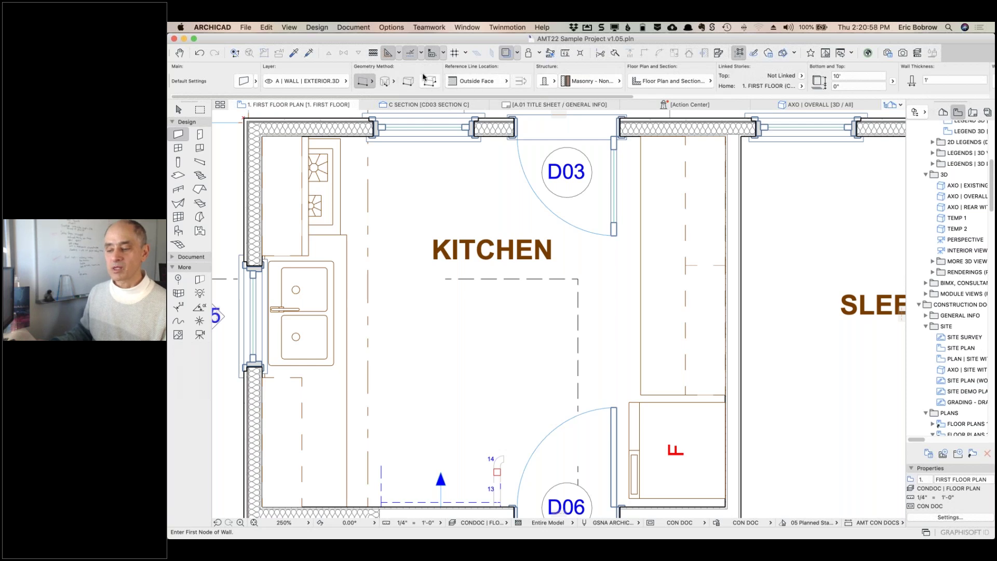
{"action": "scroll", "coordinate": [423, 77], "scroll_direction": "right", "scroll_amount": 5}
{"action": "scroll", "coordinate": [440, 77], "scroll_direction": "left", "scroll_amount": 5}
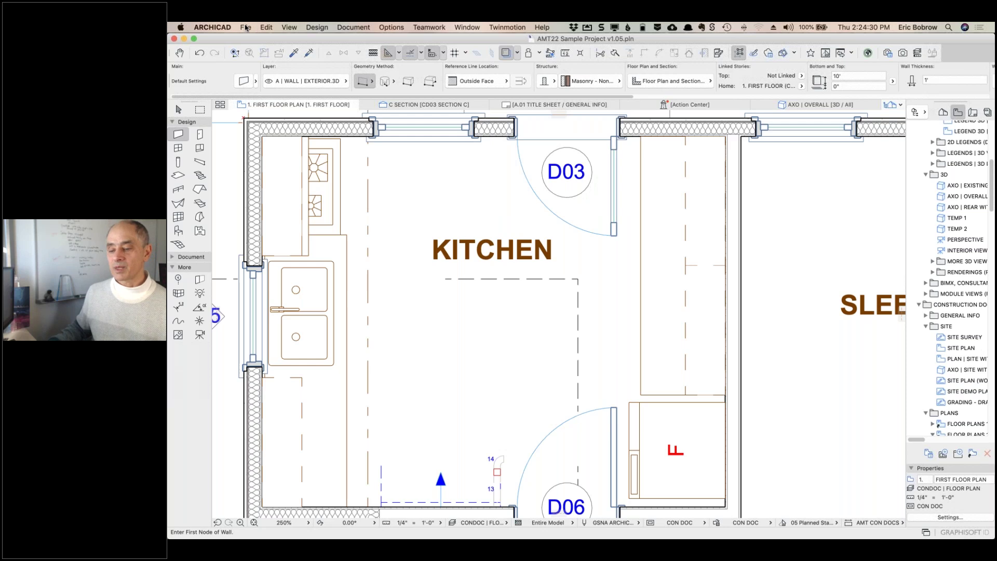
- Open the Library Manager and compare the ARCHICAD Migration Libraries, ARCHICAD Library 23 and Embedded Library entries
{"action": "left_click", "coordinate": [245, 28]}
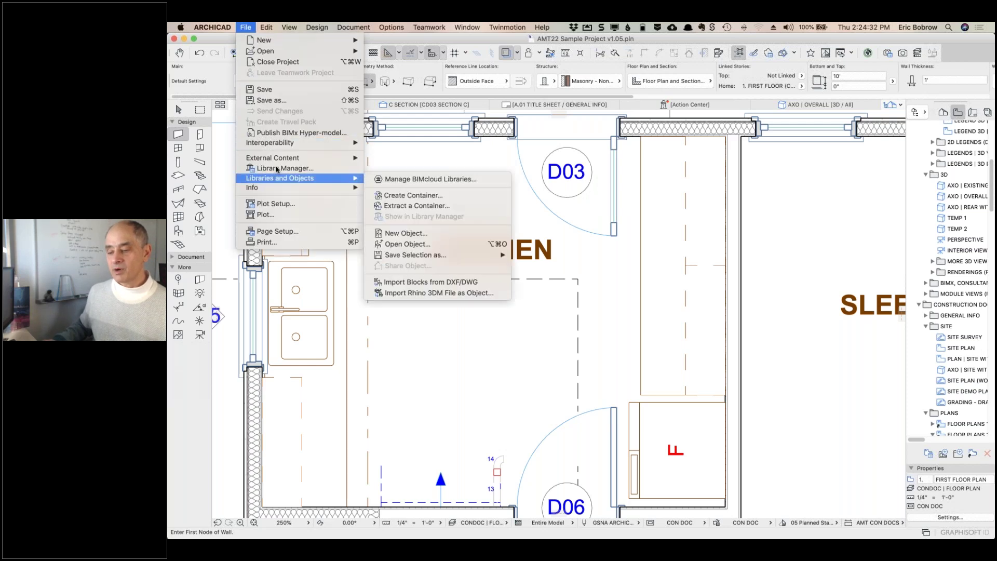
{"action": "left_click", "coordinate": [276, 169]}
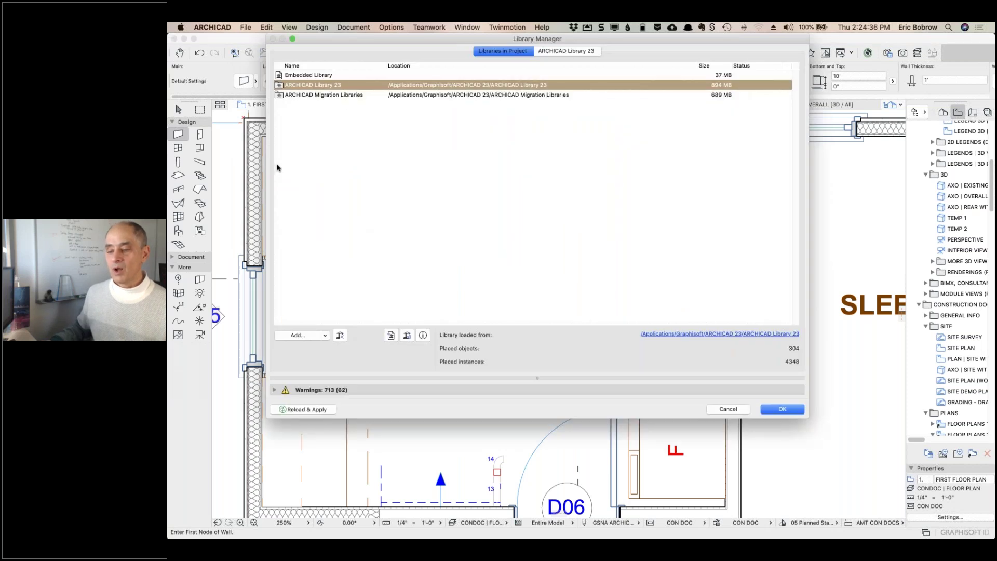
{"action": "left_click", "coordinate": [334, 96]}
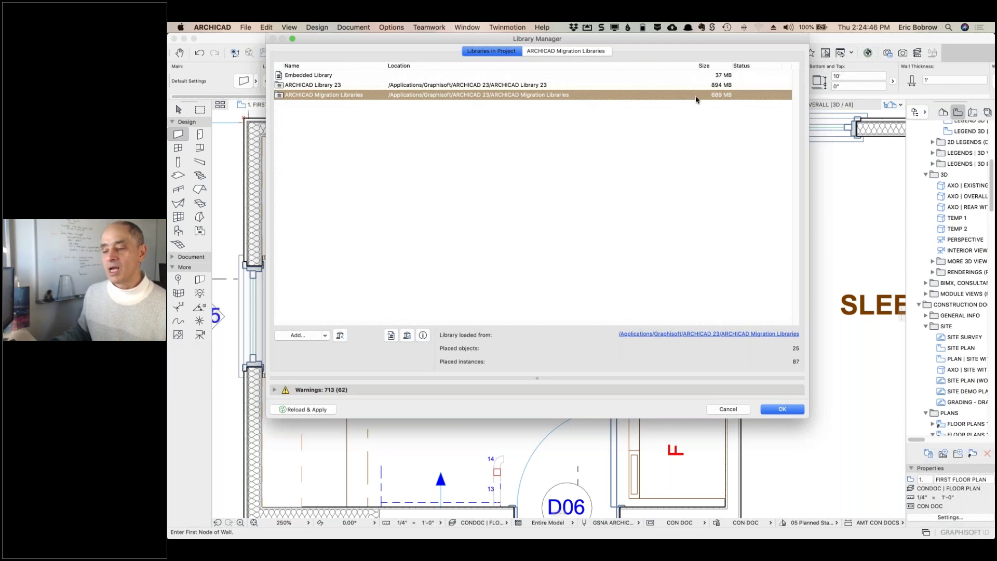
{"action": "left_click", "coordinate": [720, 87]}
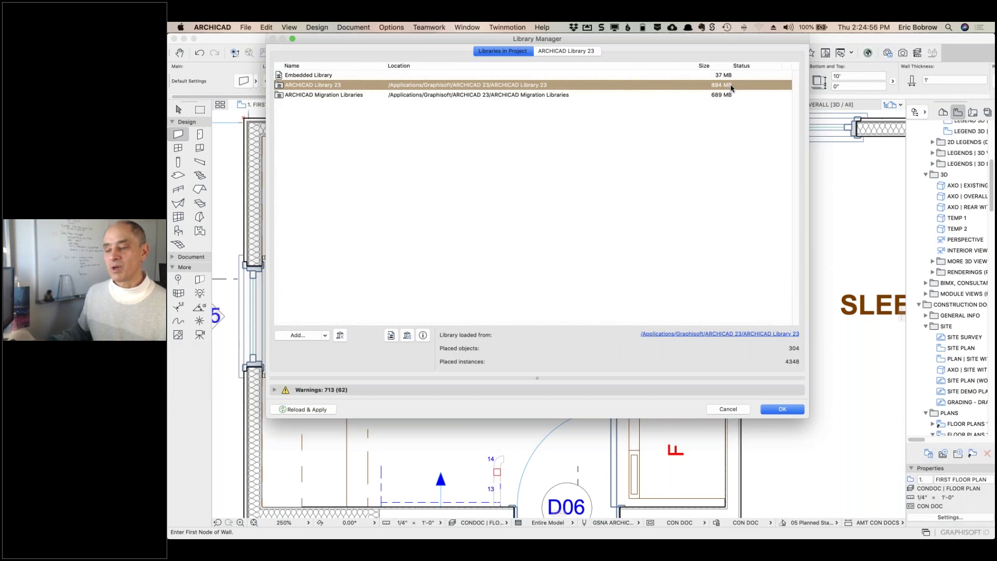
{"action": "left_click", "coordinate": [726, 77]}
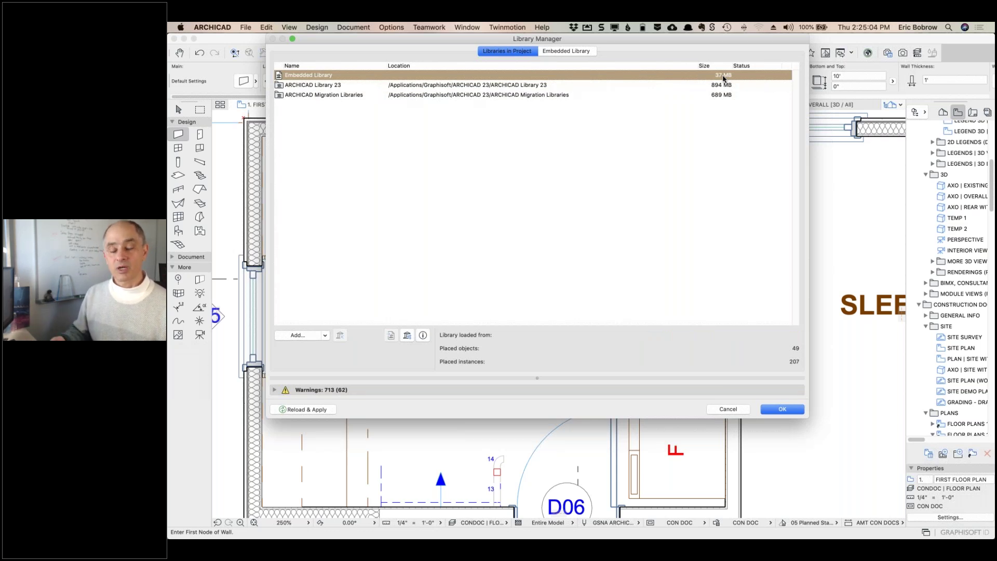
- View the Embedded Library's contents, examining its AMT Library and Legacy Objects folders
{"action": "left_click", "coordinate": [561, 52]}
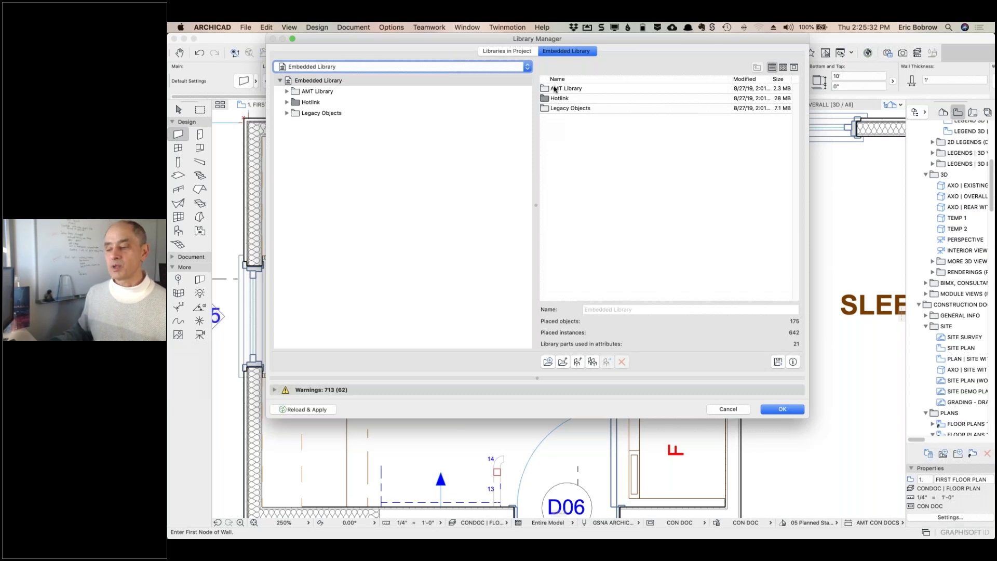
{"action": "left_click", "coordinate": [295, 92]}
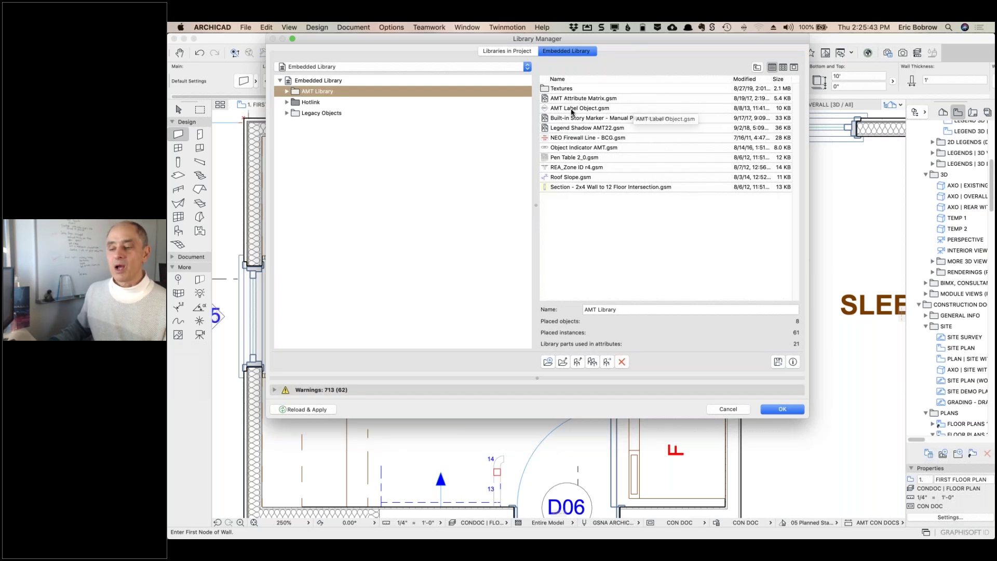
{"action": "left_click", "coordinate": [315, 113]}
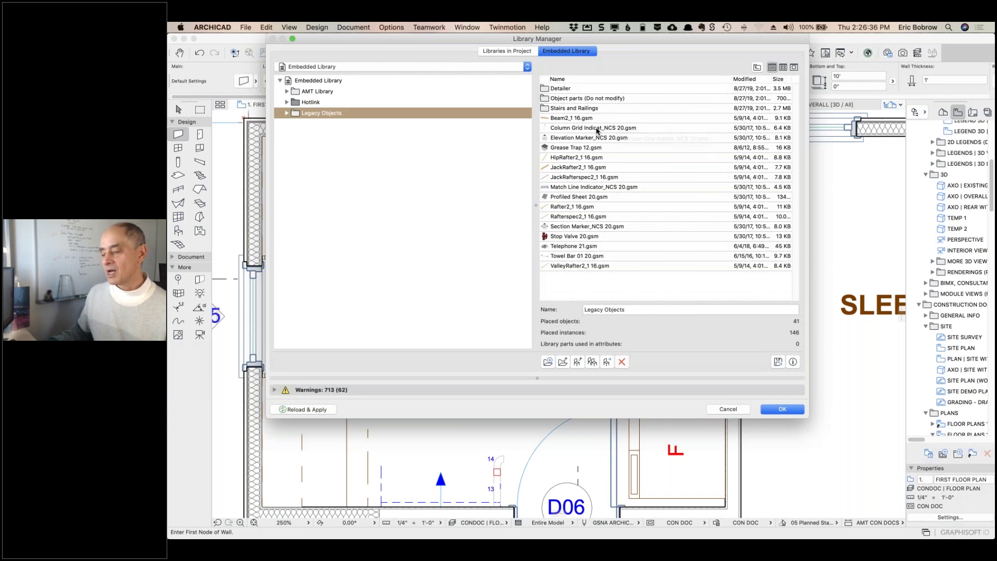
- Check the usage details of Telephone 21, Towel Bar 01 20, Detailer and Stairs and Railings within Legacy Objects
{"action": "left_click", "coordinate": [581, 248]}
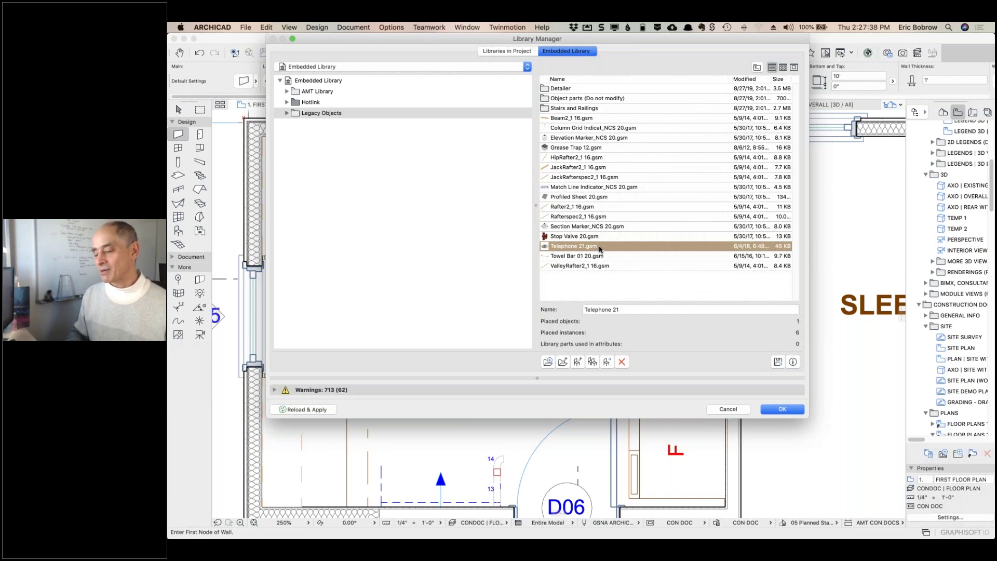
{"action": "left_click", "coordinate": [591, 258]}
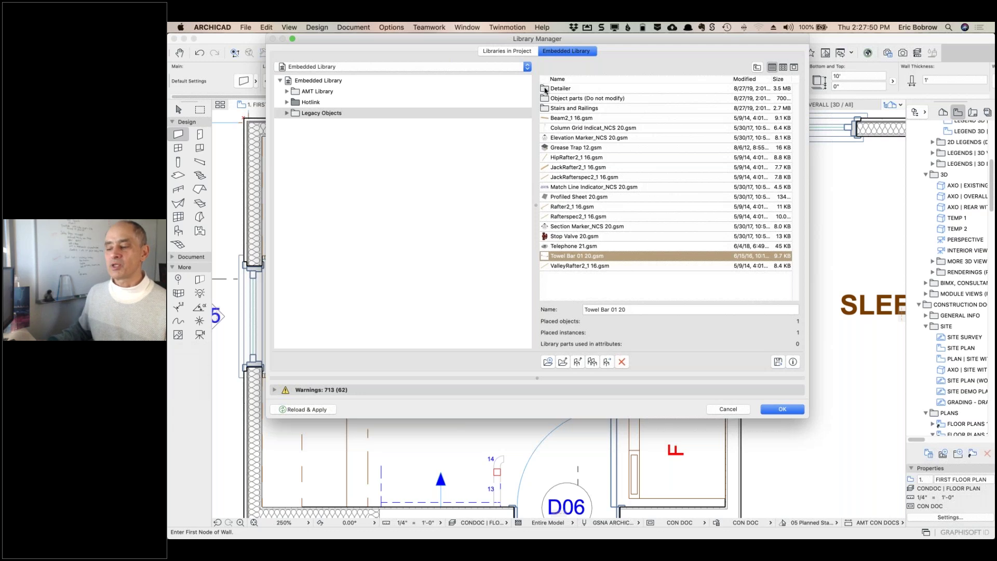
{"action": "left_click", "coordinate": [546, 91]}
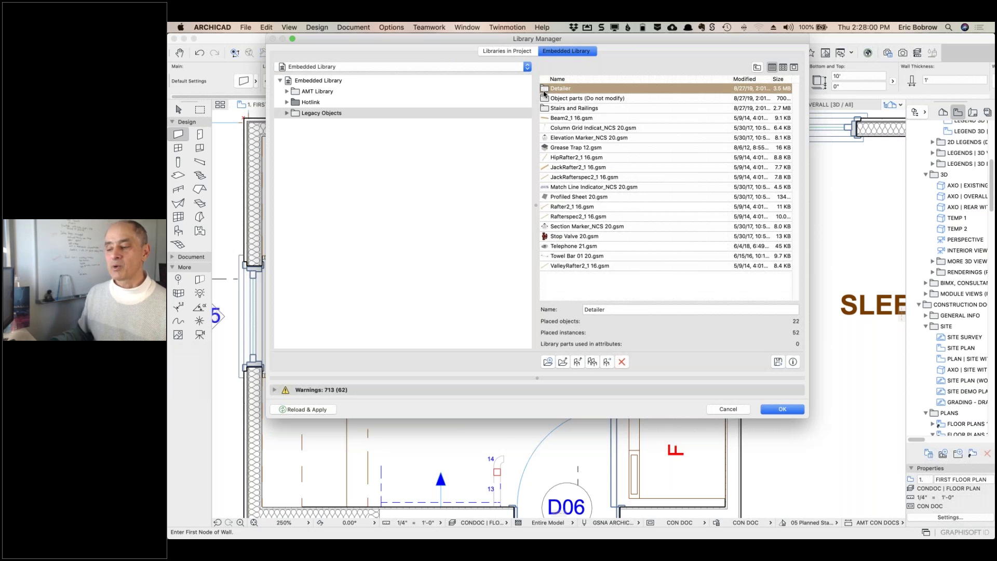
{"action": "left_click", "coordinate": [546, 110]}
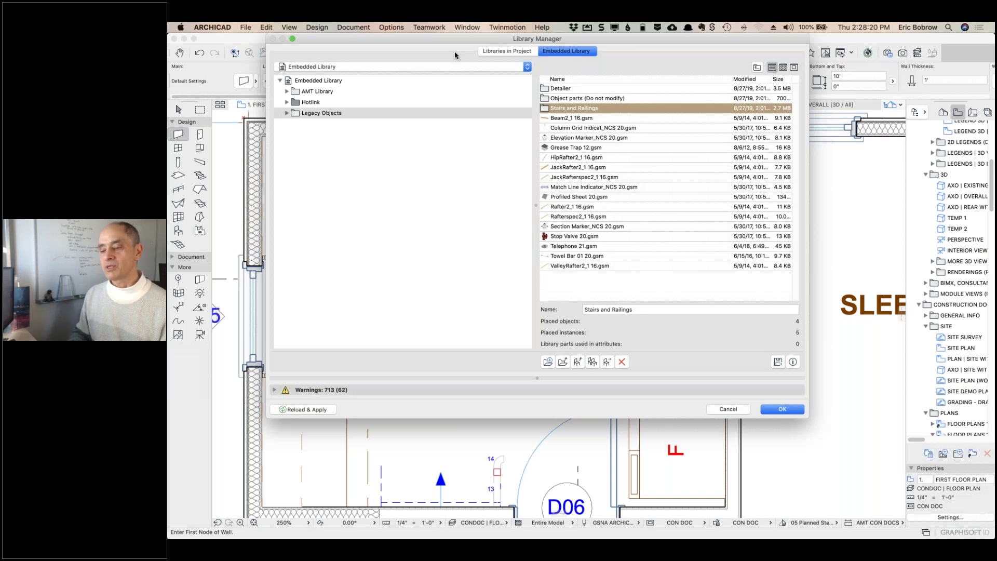
{"action": "left_click", "coordinate": [585, 248]}
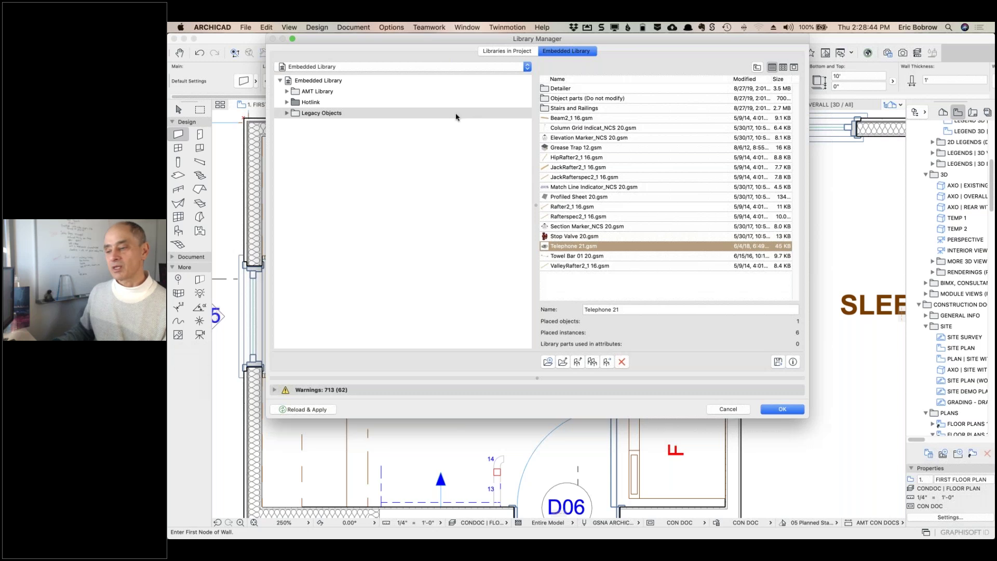
- Embed the placed ARCHICAD Migration Libraries objects, including textures, zone stamps and property objects, and remove that library from the project
{"action": "left_click", "coordinate": [509, 52]}
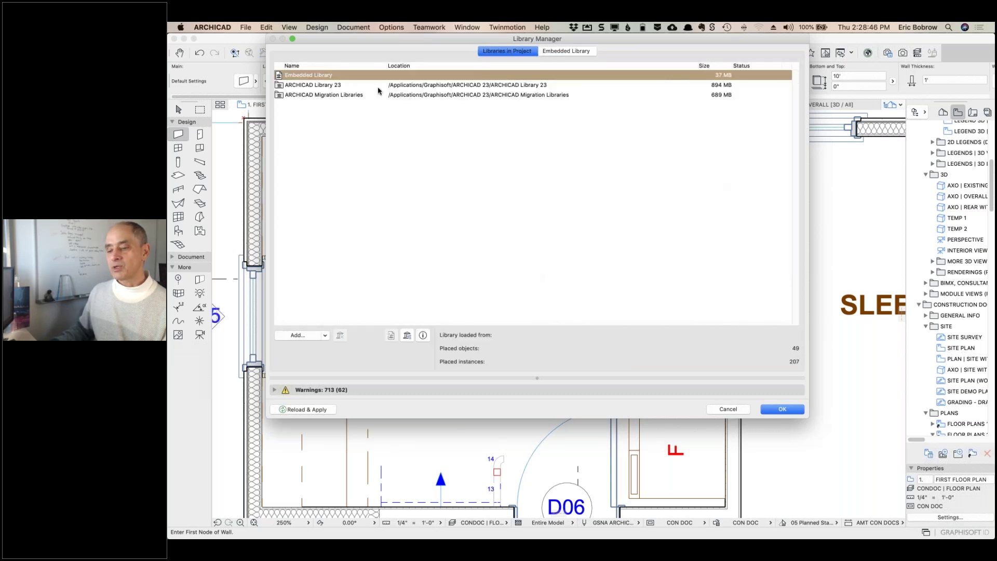
{"action": "left_click", "coordinate": [346, 95]}
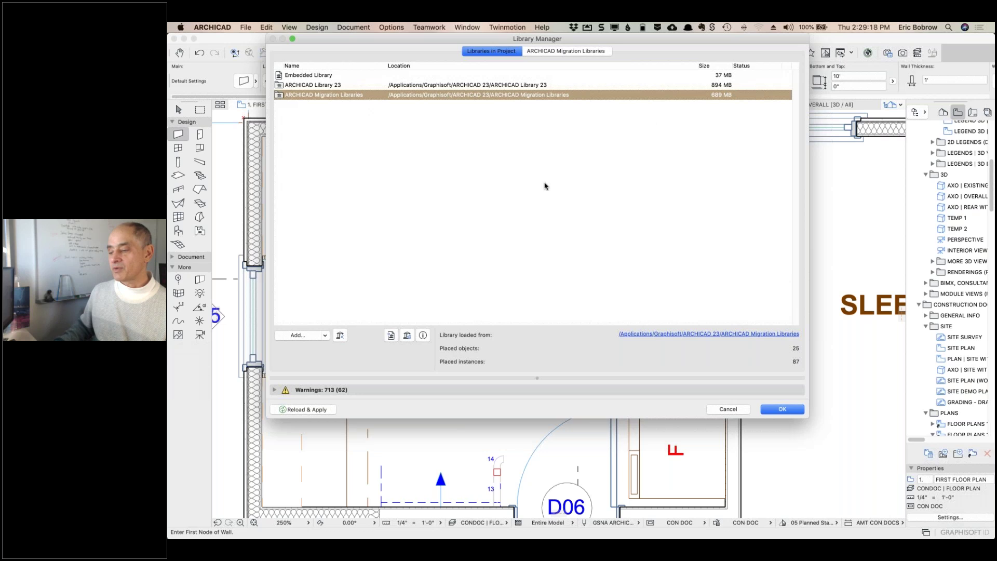
{"action": "left_click", "coordinate": [390, 335]}
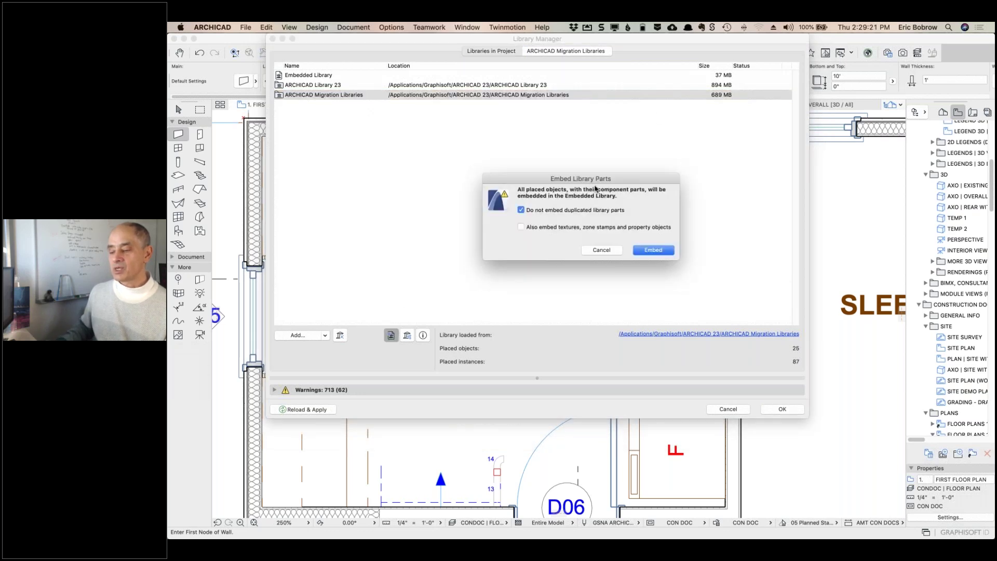
{"action": "left_click", "coordinate": [521, 226]}
{"action": "left_click", "coordinate": [656, 252]}
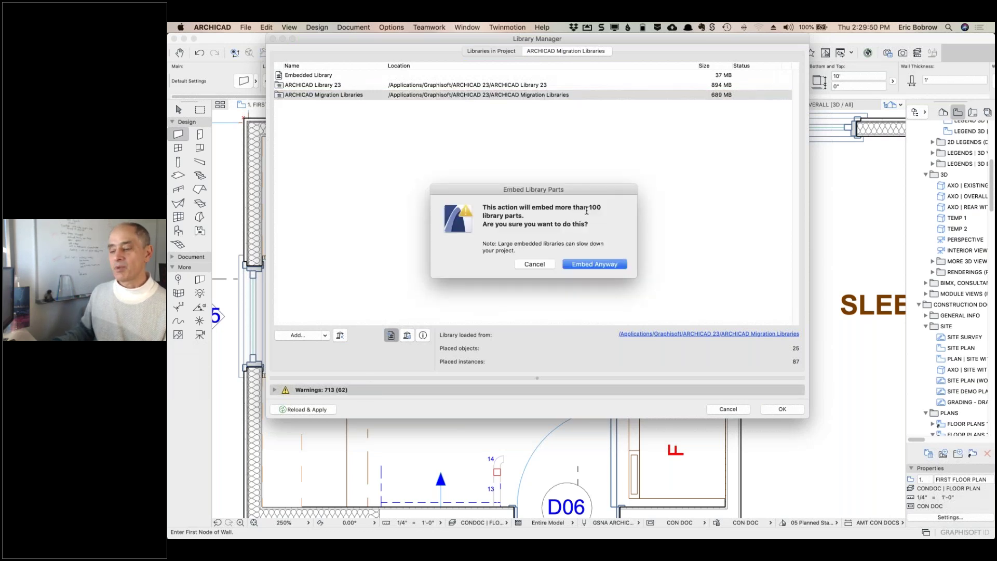
{"action": "left_click", "coordinate": [590, 264]}
{"action": "left_click", "coordinate": [606, 245]}
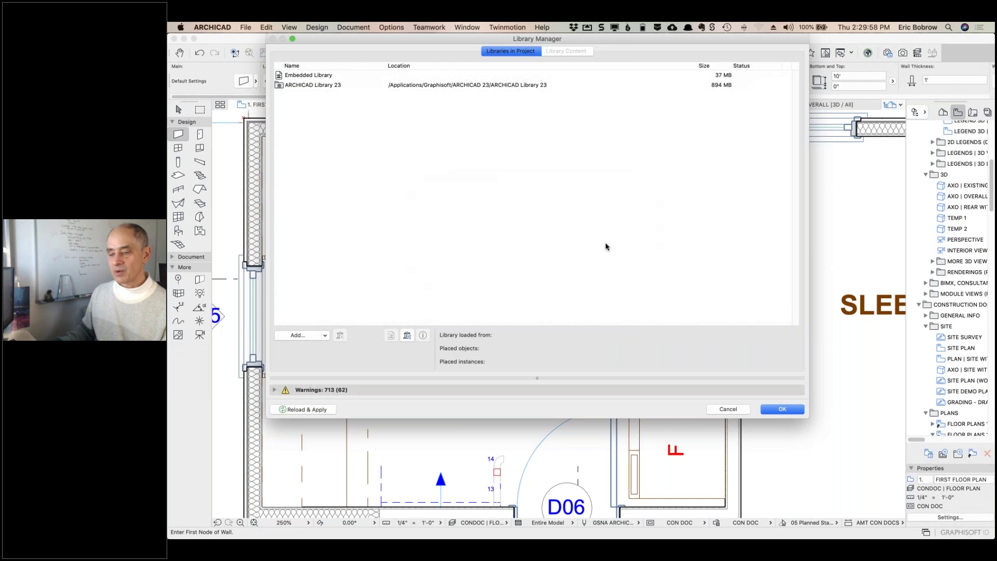
- Review the Duplicated Library Parts warnings and the Embedded Library entry, and accept the library changes to reload the project's libraries
{"action": "left_click", "coordinate": [274, 390]}
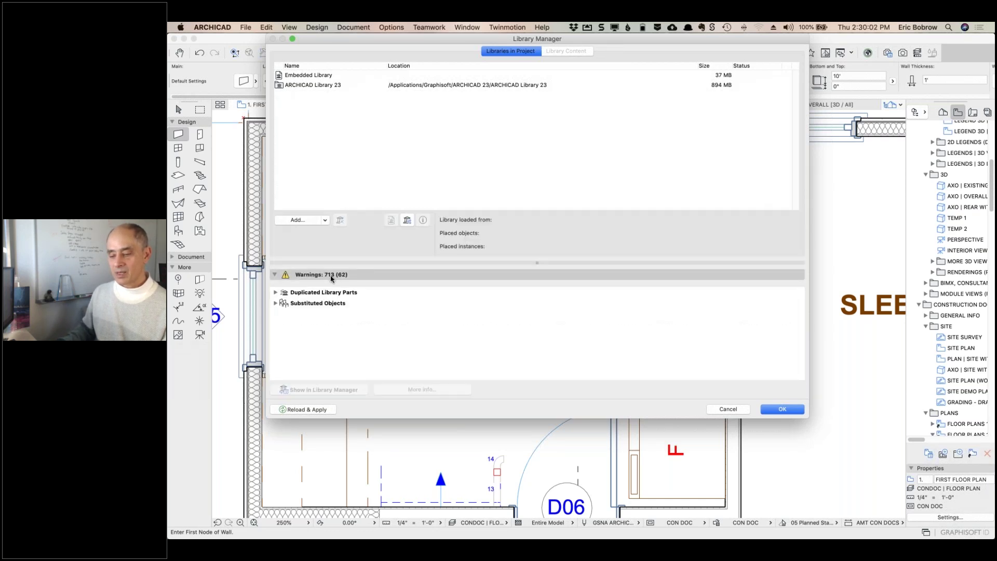
{"action": "left_click", "coordinate": [276, 294]}
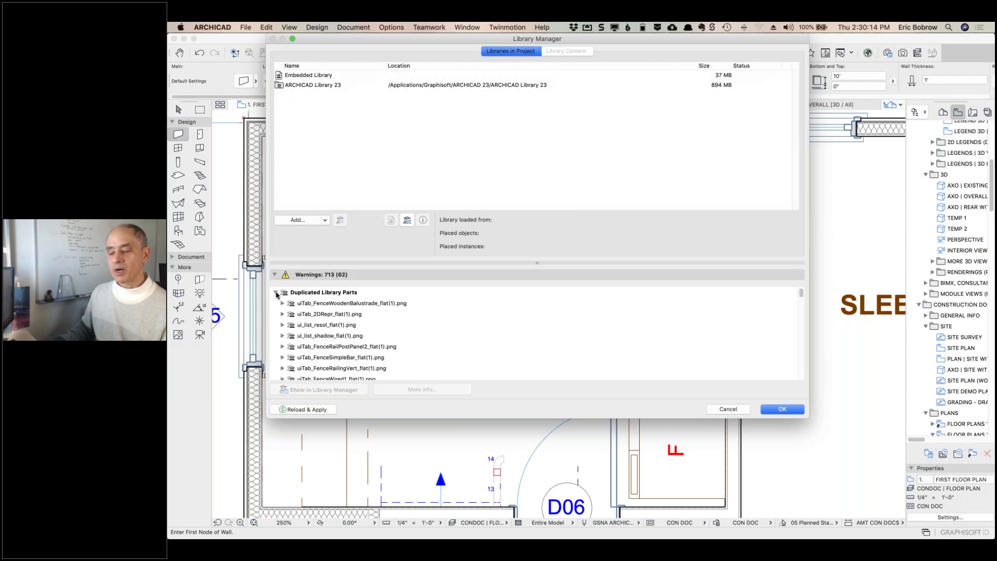
{"action": "left_click", "coordinate": [276, 293]}
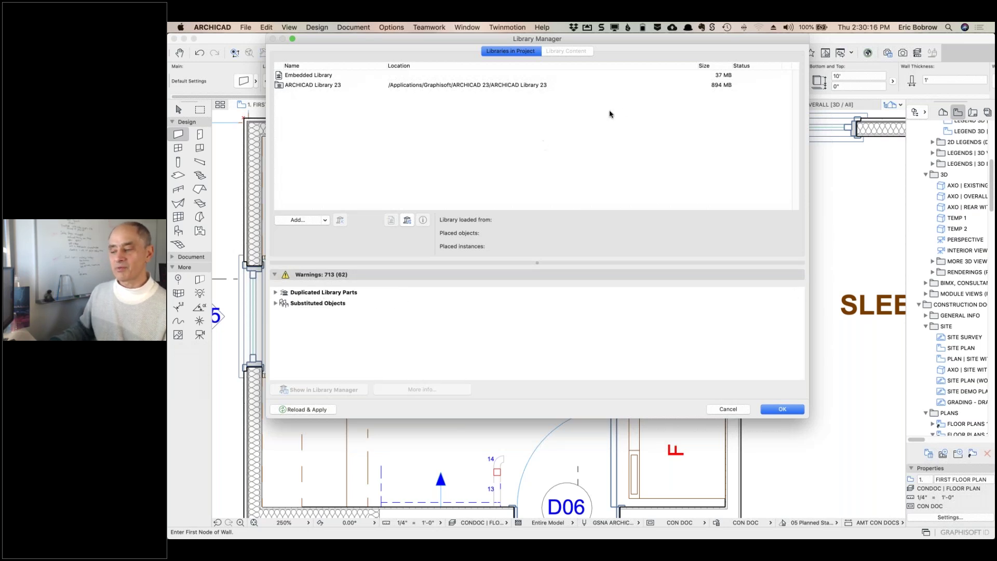
{"action": "left_click", "coordinate": [725, 75]}
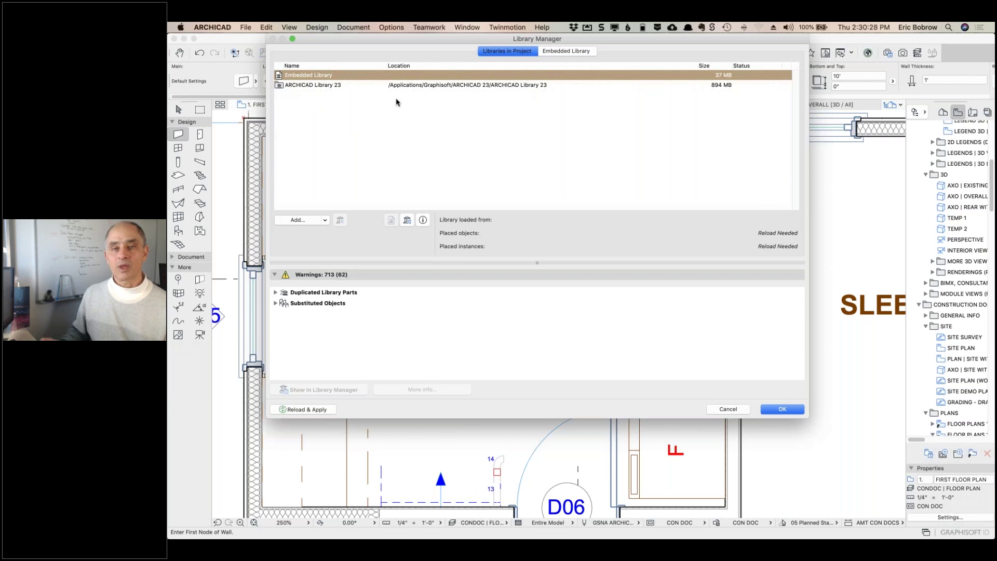
{"action": "left_click", "coordinate": [782, 410]}
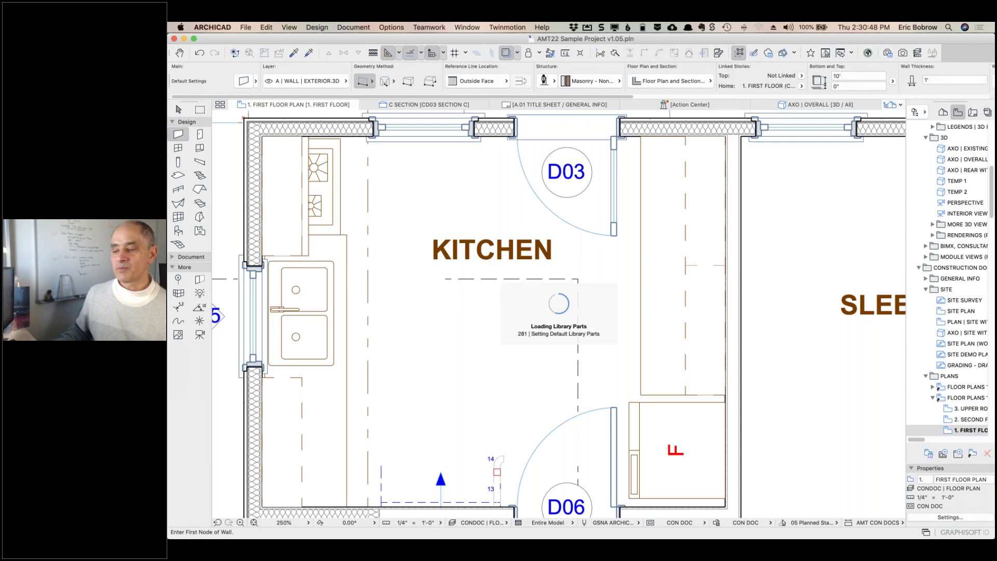
- Show the Favorites palette and search the favorites of all element types for "marker"
{"action": "mouse_move", "coordinate": [547, 104]}
{"action": "left_click", "coordinate": [470, 28]}
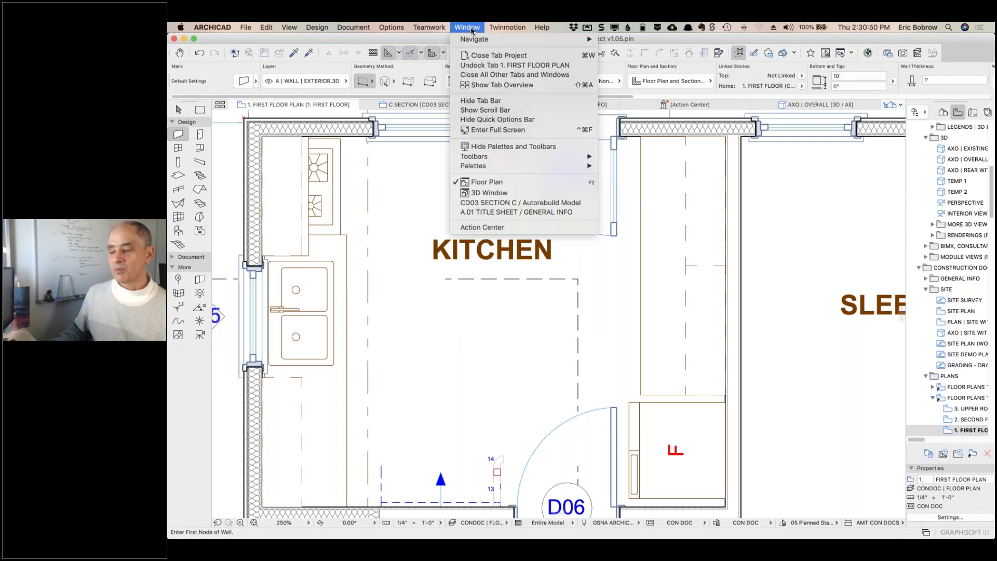
{"action": "mouse_move", "coordinate": [517, 166]}
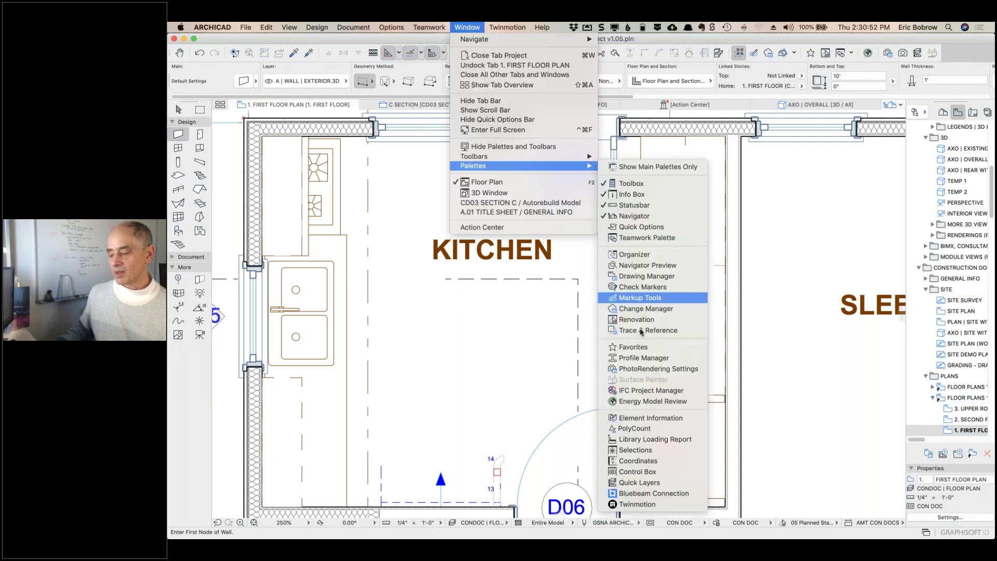
{"action": "left_click", "coordinate": [635, 349]}
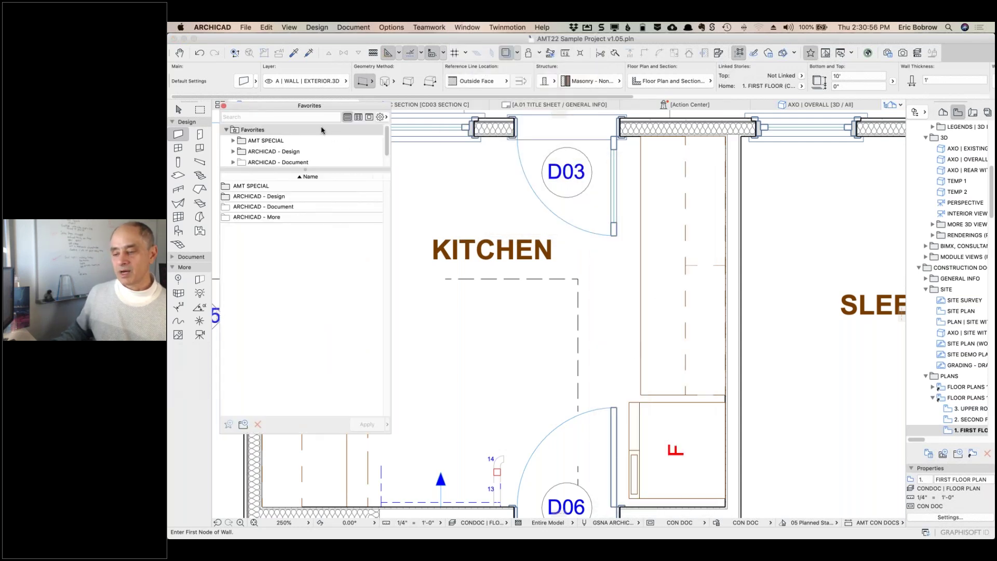
{"action": "left_click", "coordinate": [298, 118]}
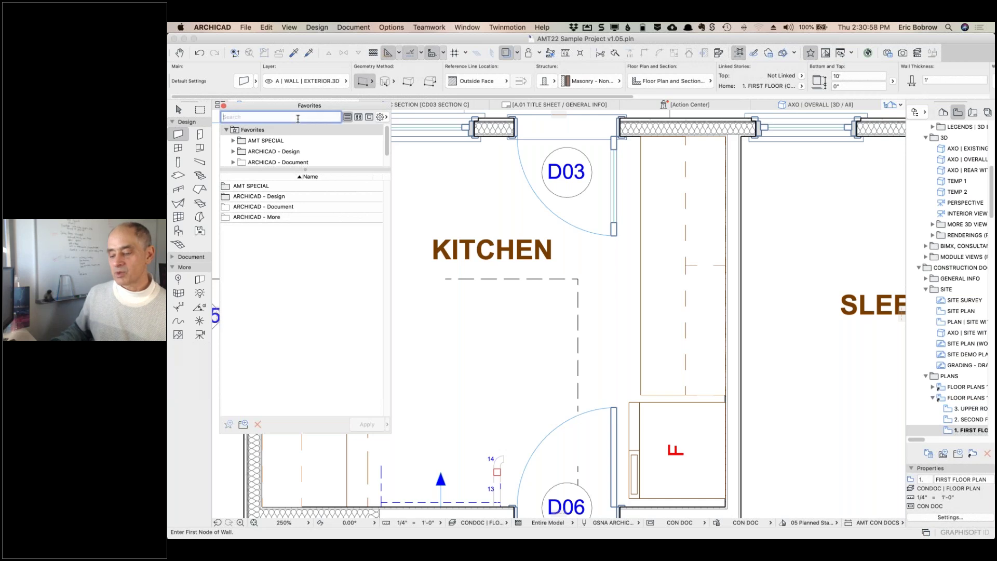
{"action": "type", "text": "m"}
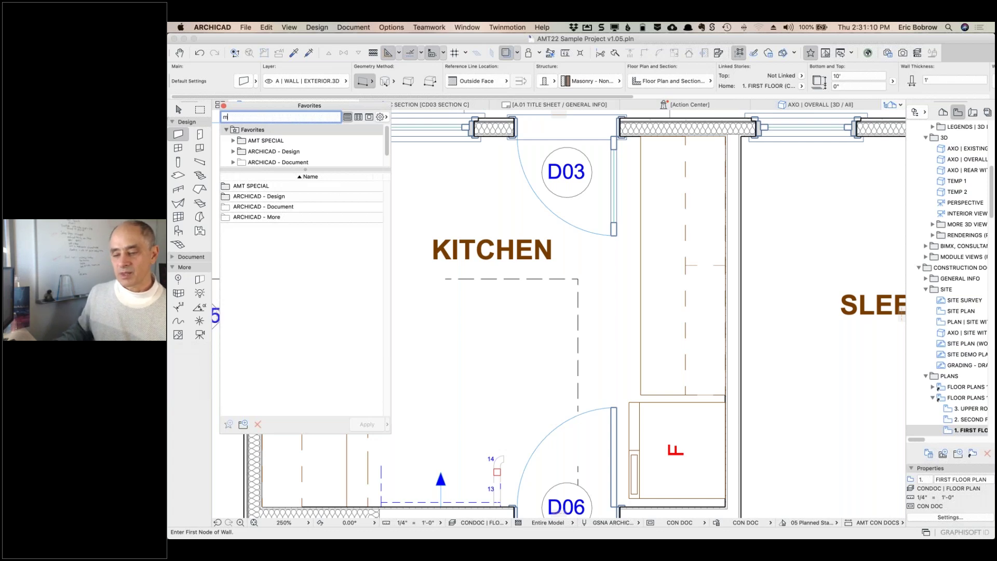
{"action": "type", "text": "arker"}
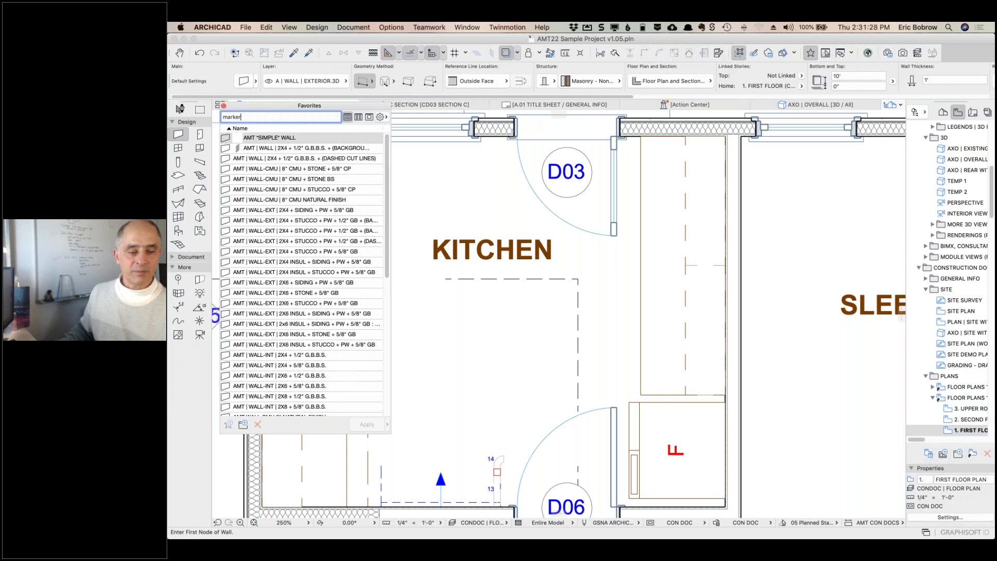
{"action": "left_click", "coordinate": [179, 109]}
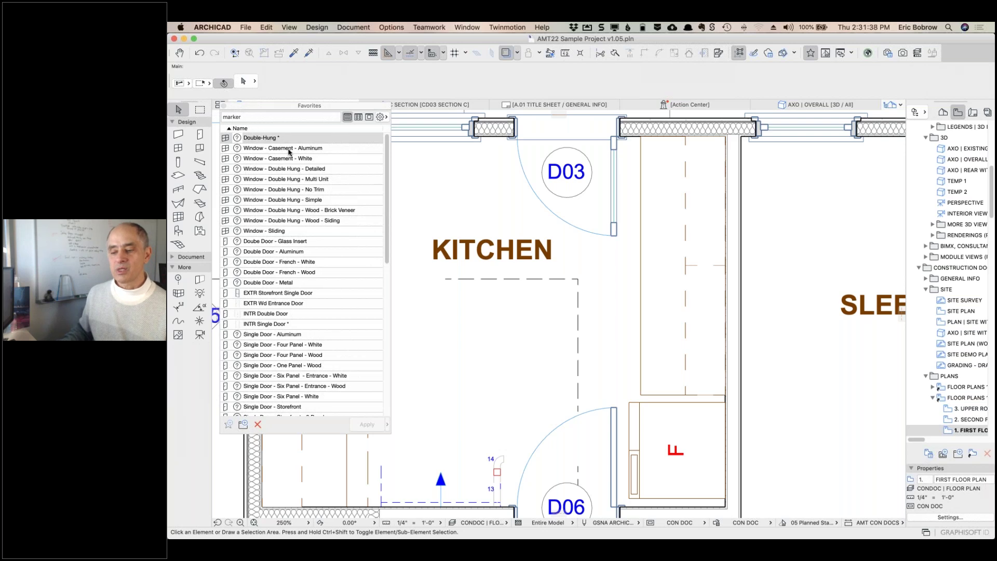
{"action": "mouse_move", "coordinate": [266, 159]}
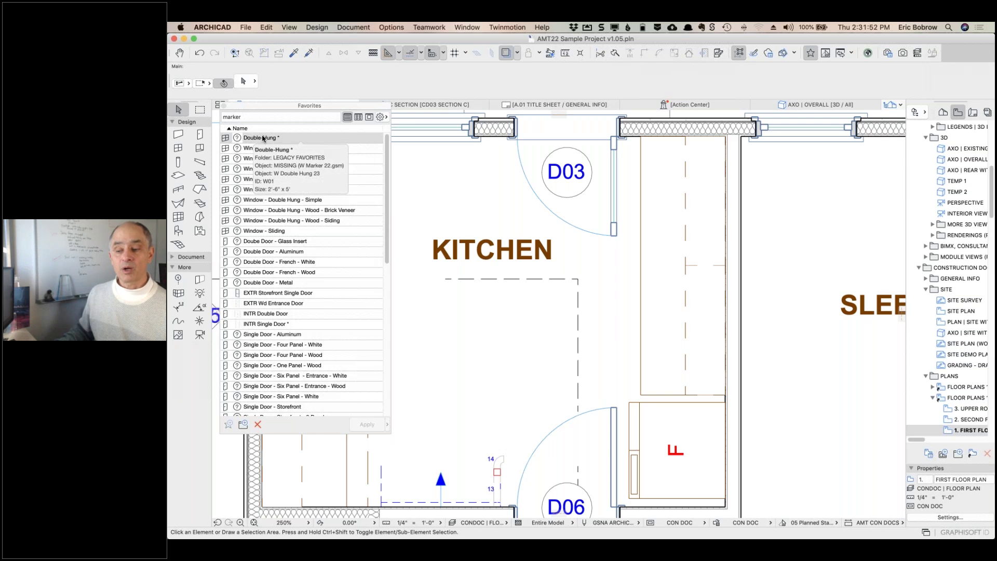
- Try giving the Double-Hung window favorite the W Marker 23 dimension marker with a Square Rotated marker head, and preview it in plan
{"action": "right_click", "coordinate": [263, 139]}
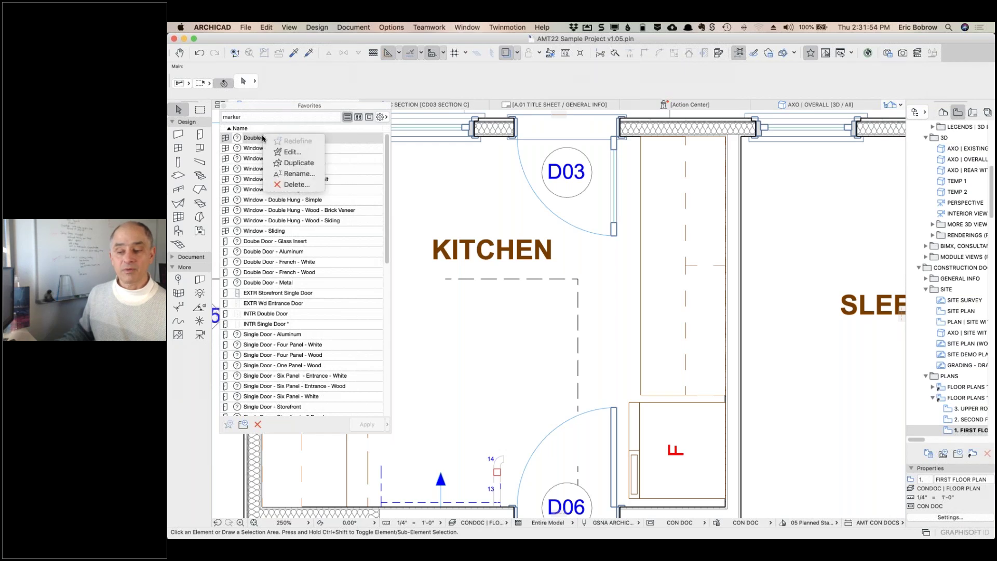
{"action": "left_click", "coordinate": [289, 152]}
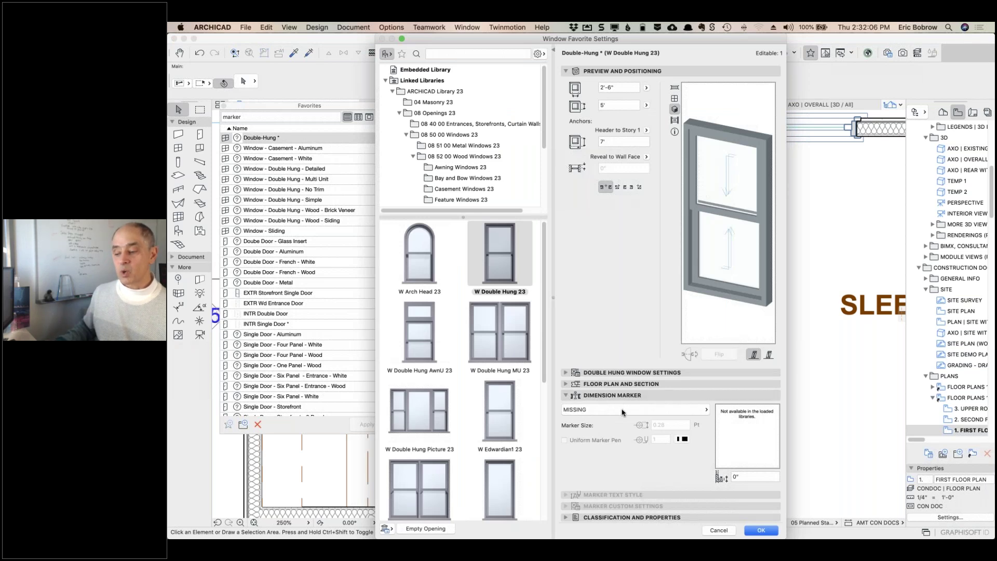
{"action": "left_click", "coordinate": [704, 410]}
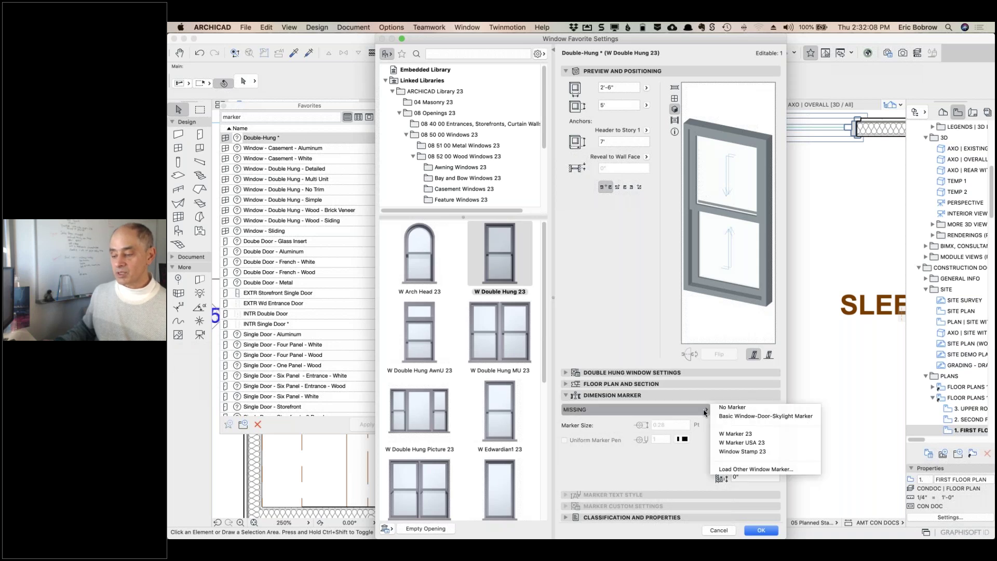
{"action": "left_click", "coordinate": [740, 434]}
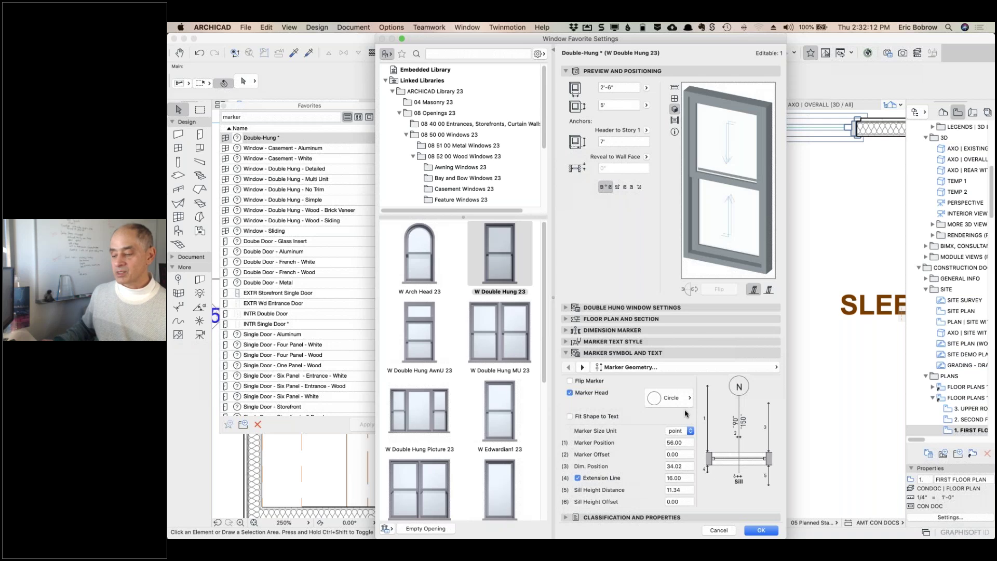
{"action": "left_click", "coordinate": [688, 398]}
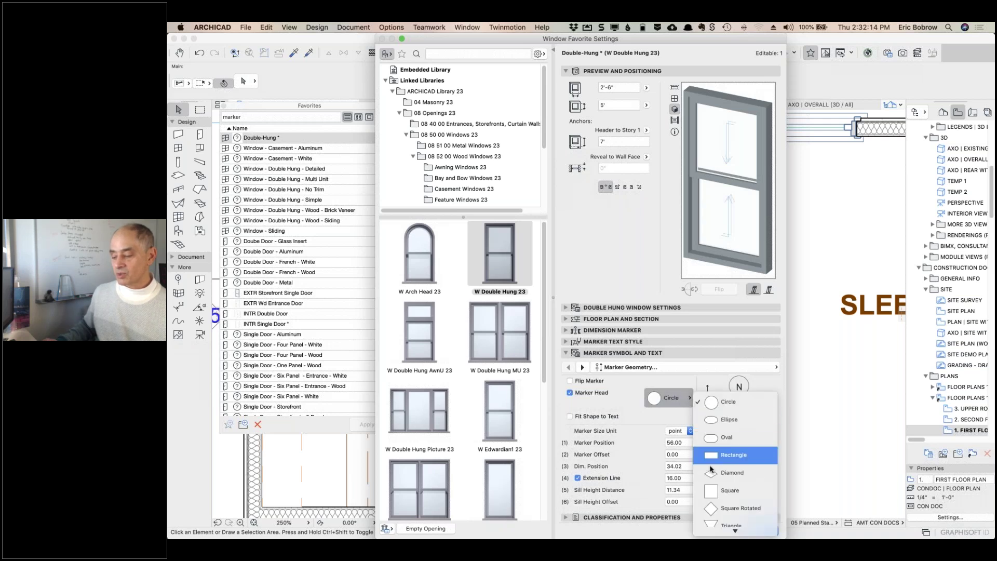
{"action": "left_click", "coordinate": [715, 509]}
{"action": "left_click", "coordinate": [675, 87]}
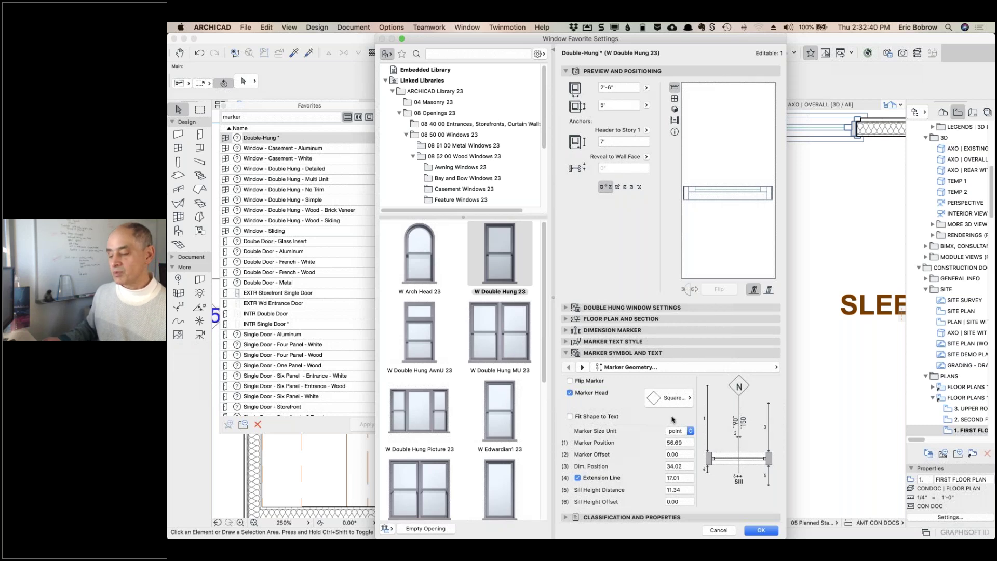
{"action": "key", "text": "Escape"}
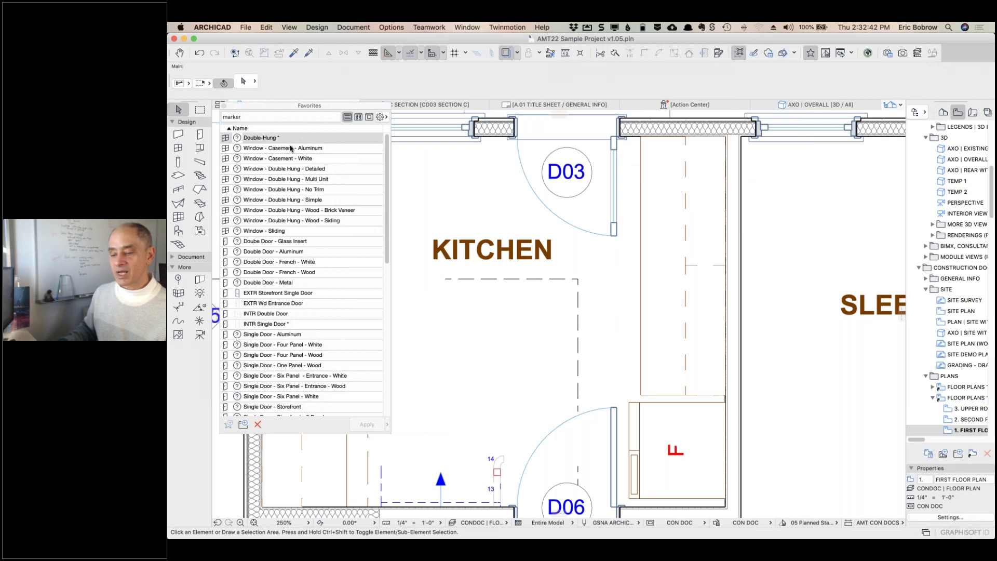
- Check the shared Dimension Marker setting of all window favorites from Double-Hung to Window - Sliding, and leave without saving
{"action": "left_click", "coordinate": [285, 179]}
{"action": "left_click", "coordinate": [283, 223], "text": "shift"}
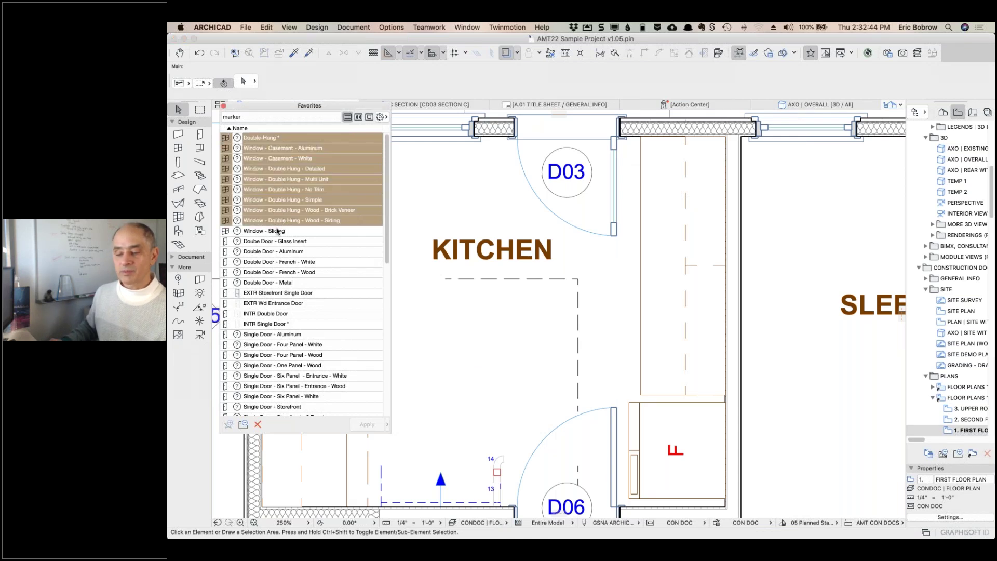
{"action": "left_click", "coordinate": [277, 231], "text": "shift"}
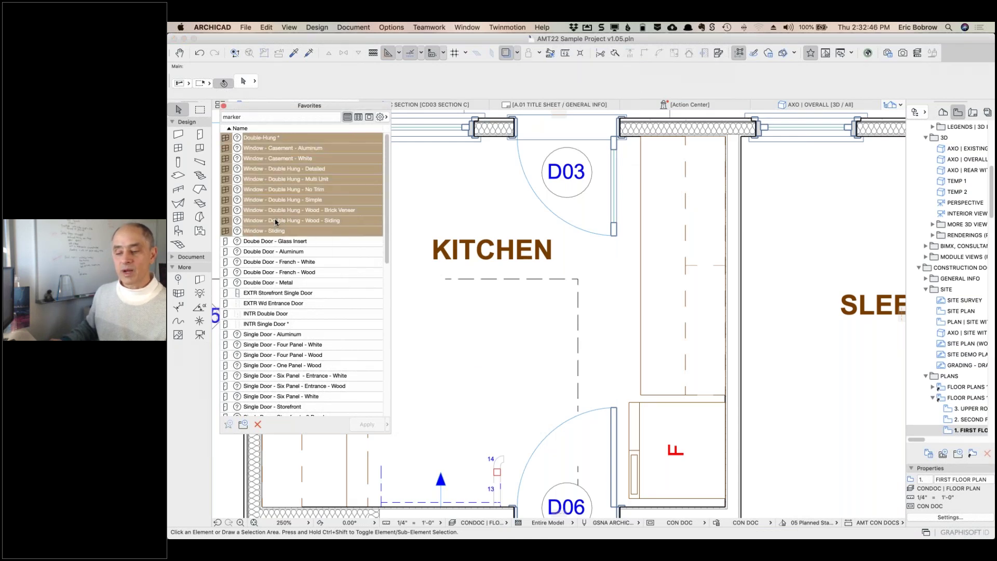
{"action": "right_click", "coordinate": [277, 223]}
{"action": "key", "text": "Escape"}
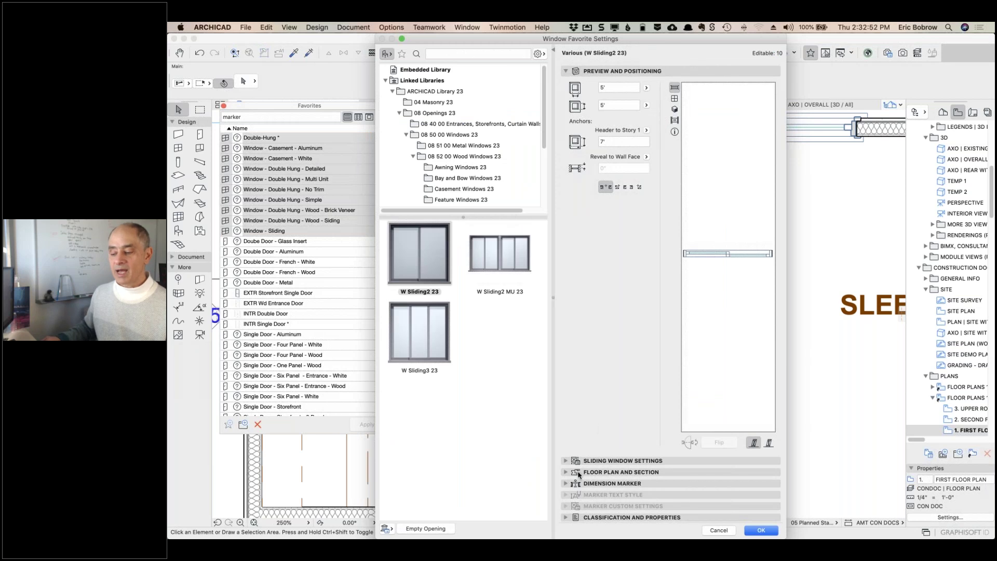
{"action": "left_click", "coordinate": [567, 483]}
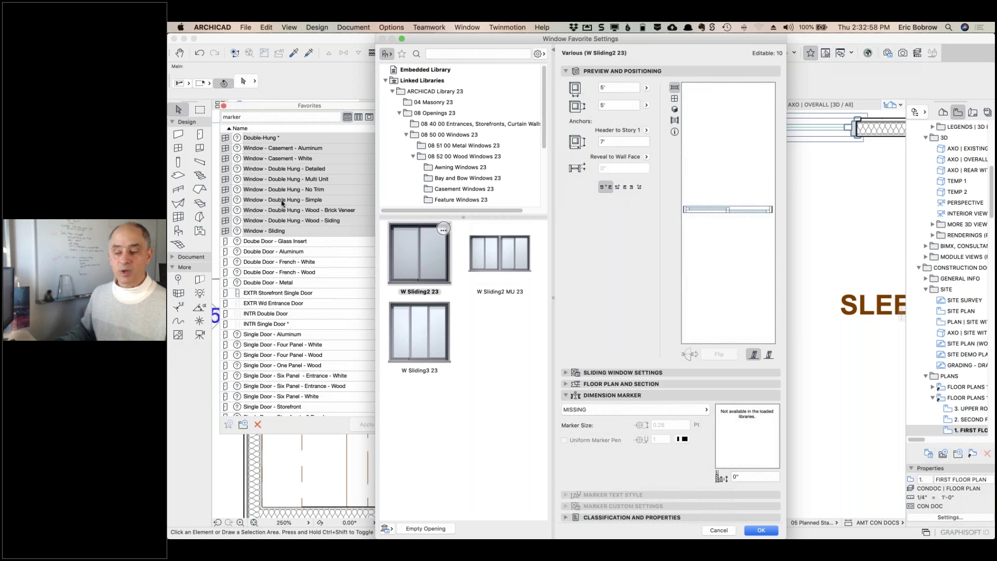
{"action": "left_click", "coordinate": [719, 525]}
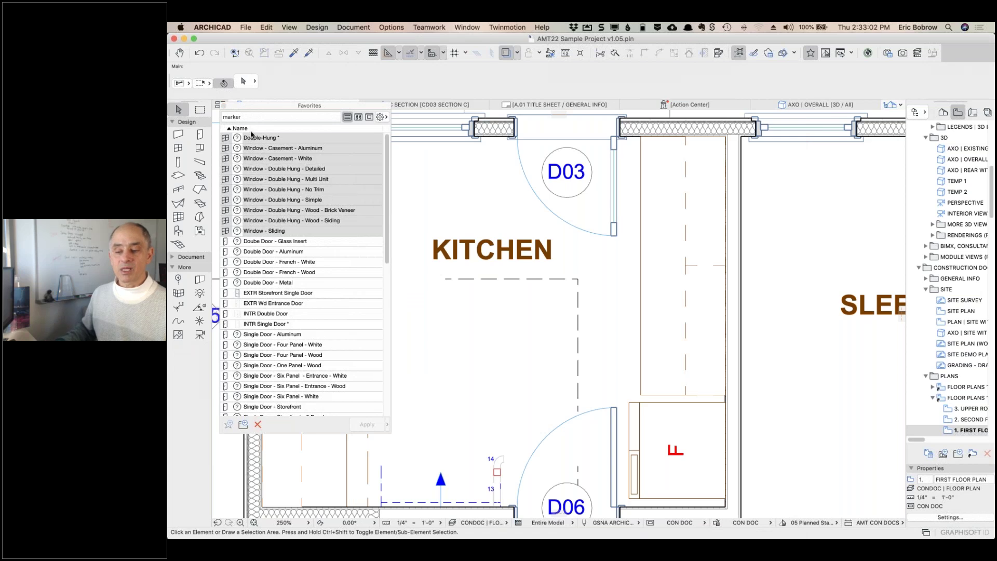
{"action": "mouse_move", "coordinate": [254, 136]}
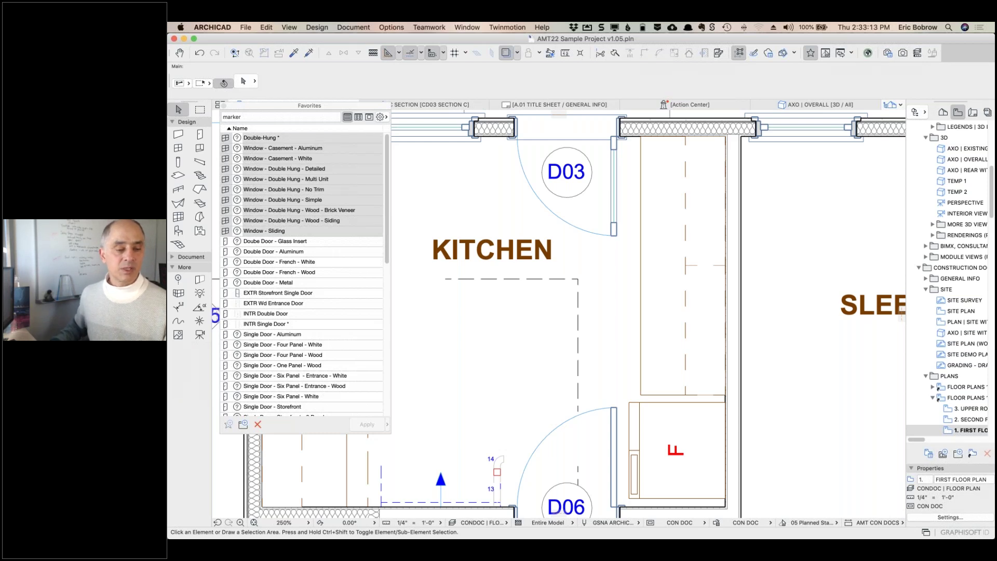
{"action": "key", "text": "super+Tab"}
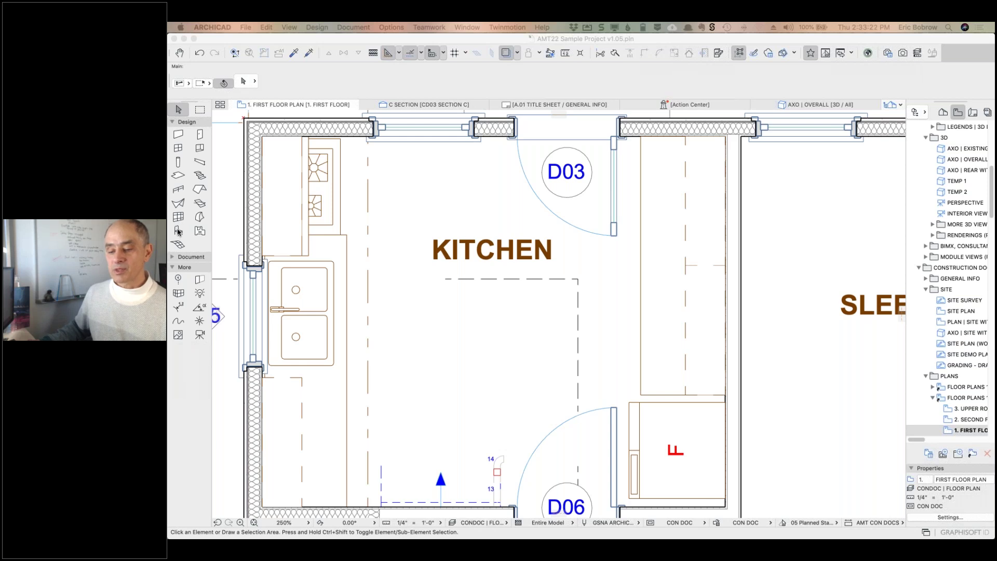
{"action": "key", "text": "super+Tab"}
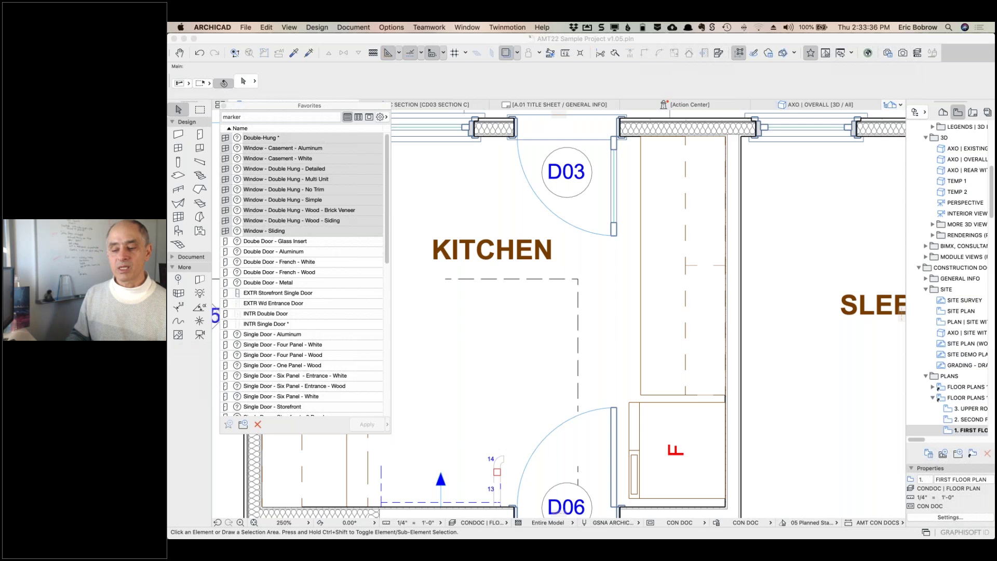
- Open the Object tool's default settings, search the libraries for "elect" and look through the matching parts for electrical outlet symbols
{"action": "left_click", "coordinate": [178, 231]}
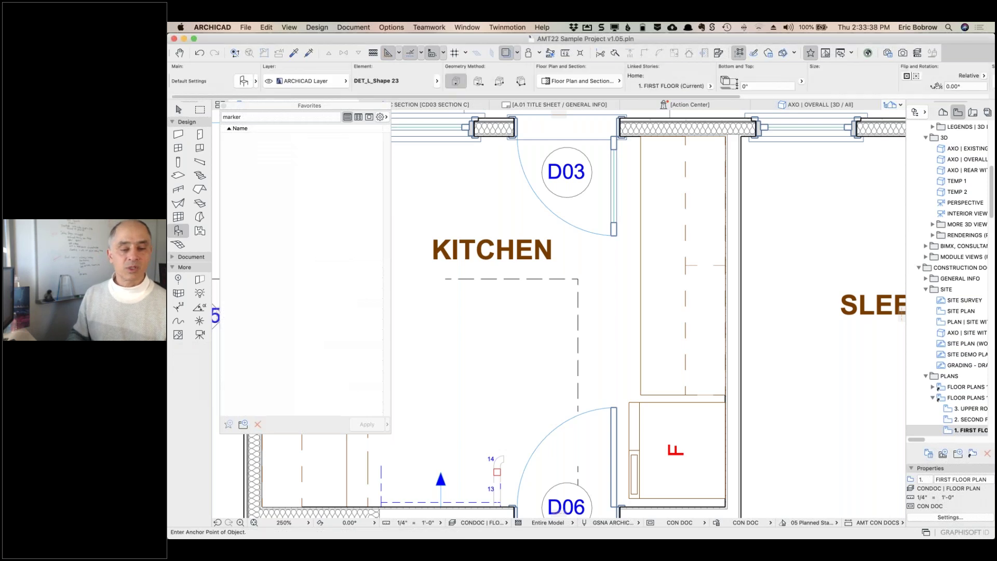
{"action": "double_click", "coordinate": [177, 232]}
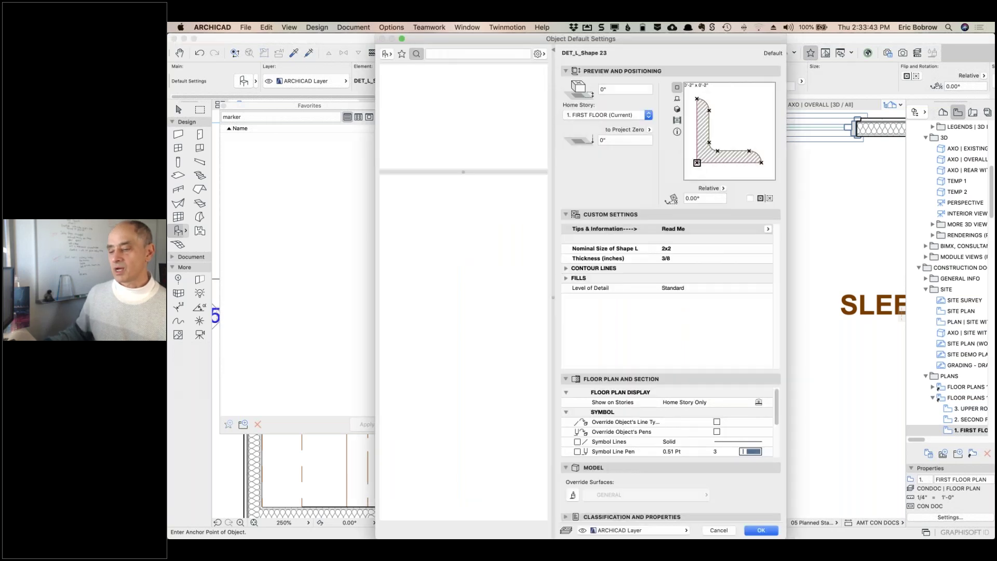
{"action": "left_click", "coordinate": [446, 54]}
{"action": "type", "text": "e"}
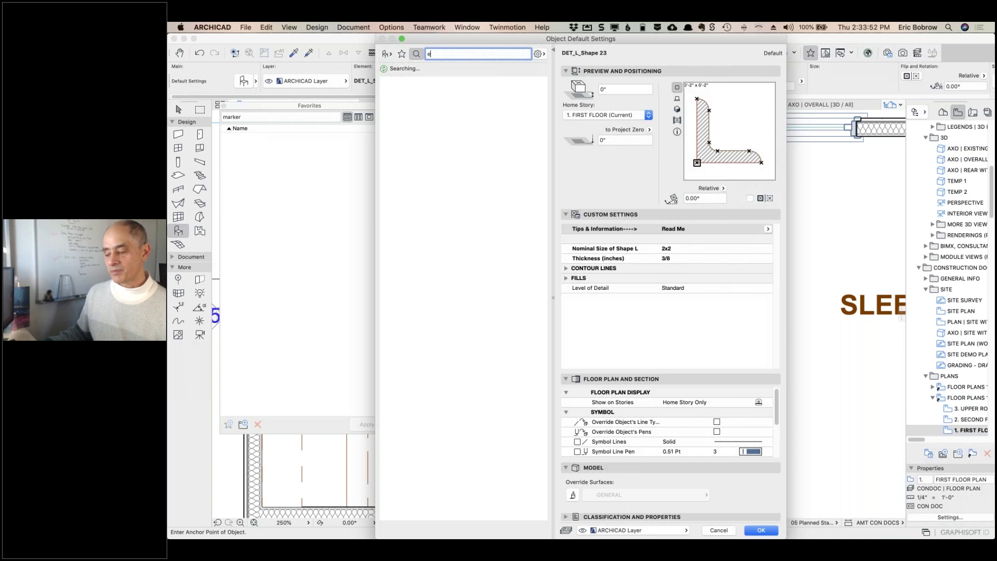
{"action": "type", "text": "lect"}
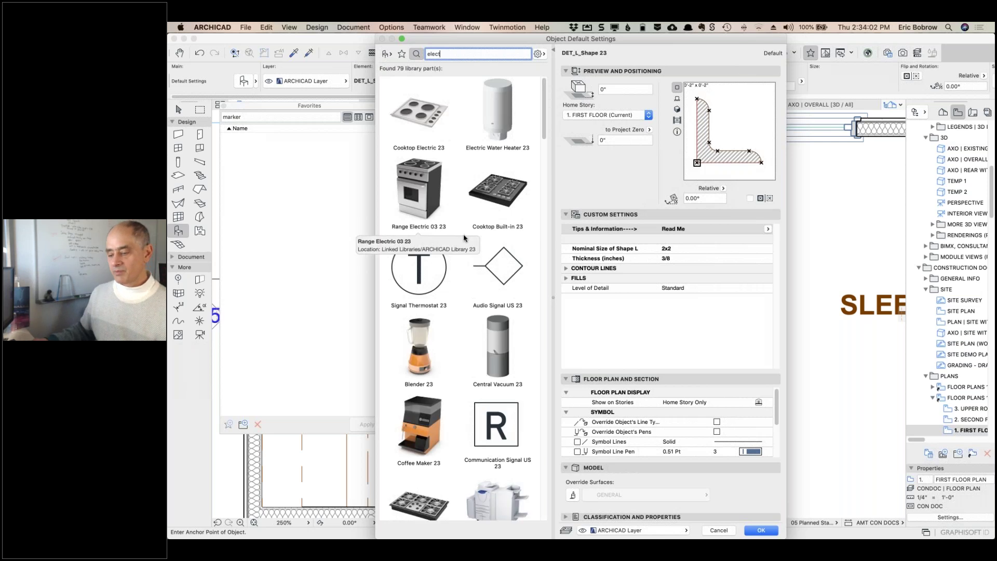
{"action": "scroll", "coordinate": [466, 238], "scroll_direction": "down", "scroll_amount": 4}
{"action": "scroll", "coordinate": [492, 240], "scroll_direction": "down", "scroll_amount": 10}
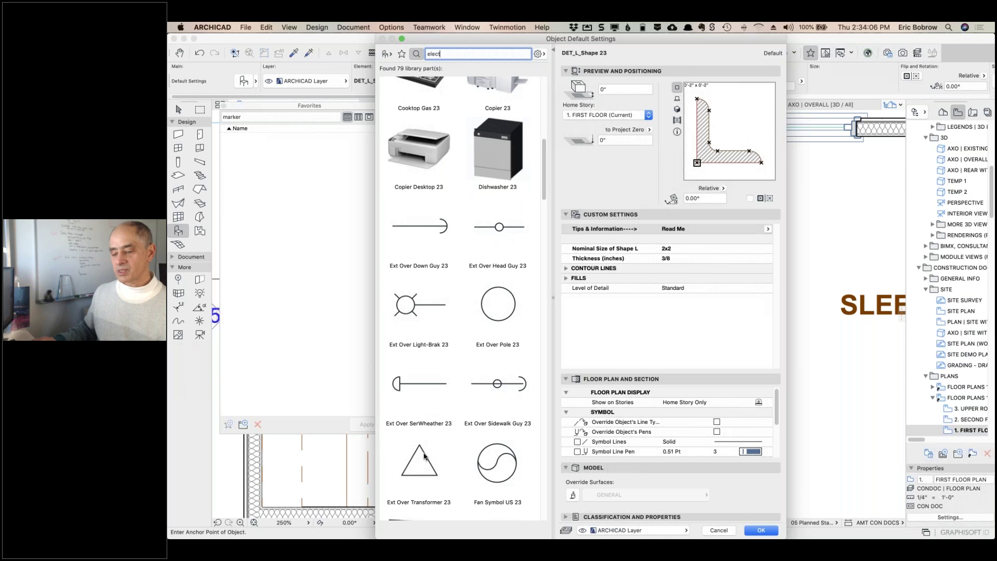
{"action": "scroll", "coordinate": [423, 461], "scroll_direction": "down", "scroll_amount": 7}
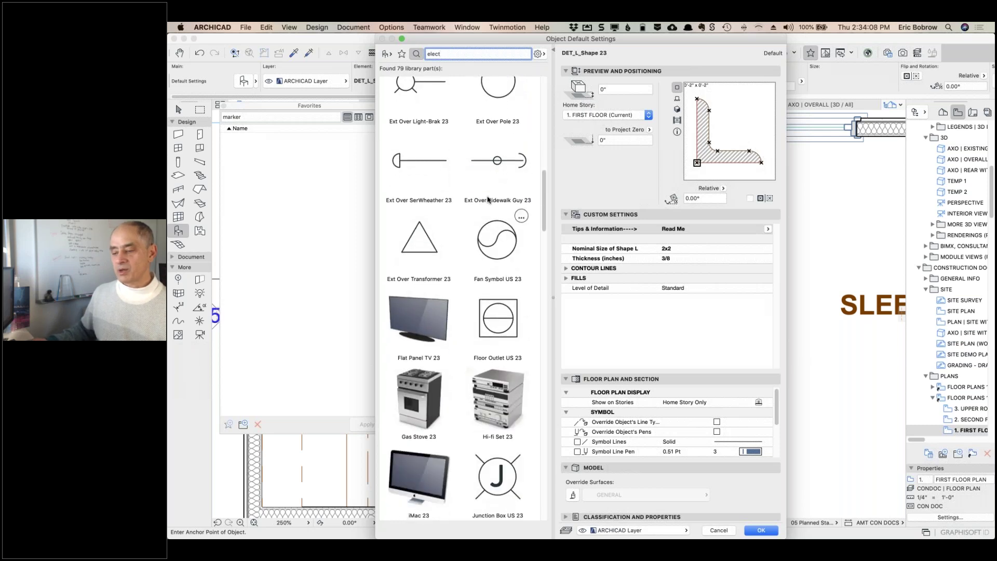
{"action": "scroll", "coordinate": [414, 102], "scroll_direction": "up", "scroll_amount": 2}
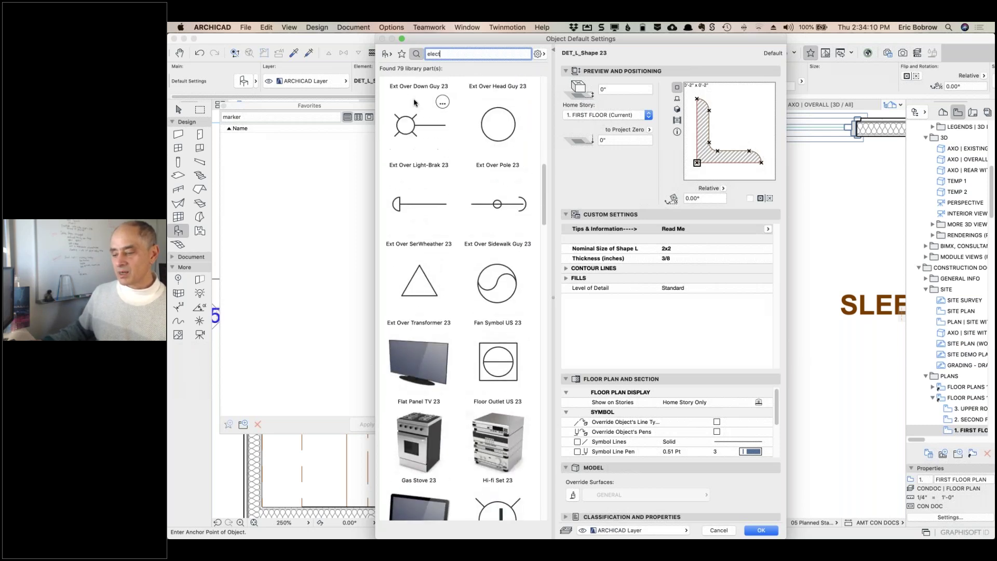
{"action": "scroll", "coordinate": [447, 111], "scroll_direction": "down", "scroll_amount": 20}
{"action": "scroll", "coordinate": [450, 112], "scroll_direction": "down", "scroll_amount": 7}
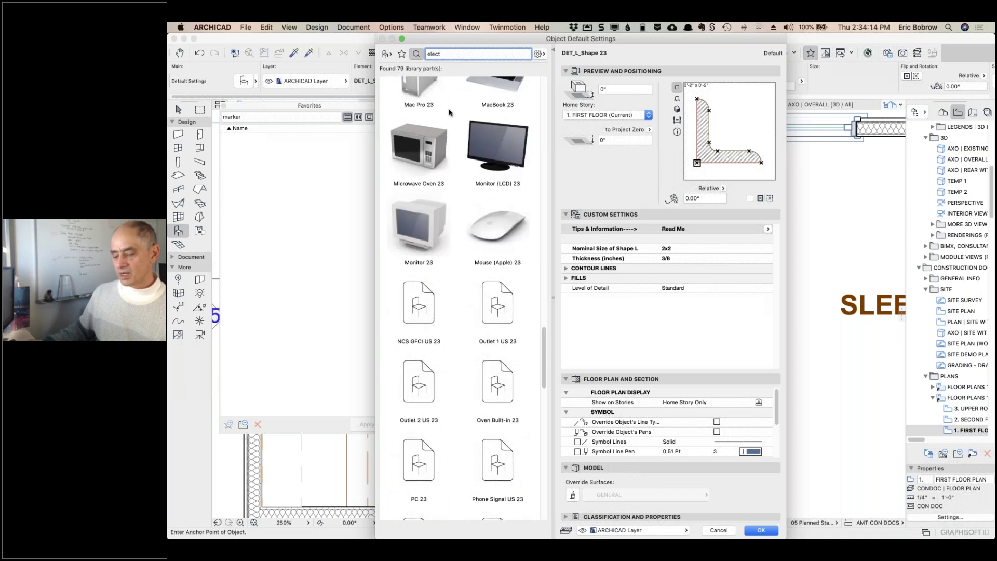
- Preview Outlet 2 US 23, choose NCS GFCI US 23 as the default object and locate its Basic Electrical Item 23 folder in the library tree
{"action": "left_click", "coordinate": [420, 386]}
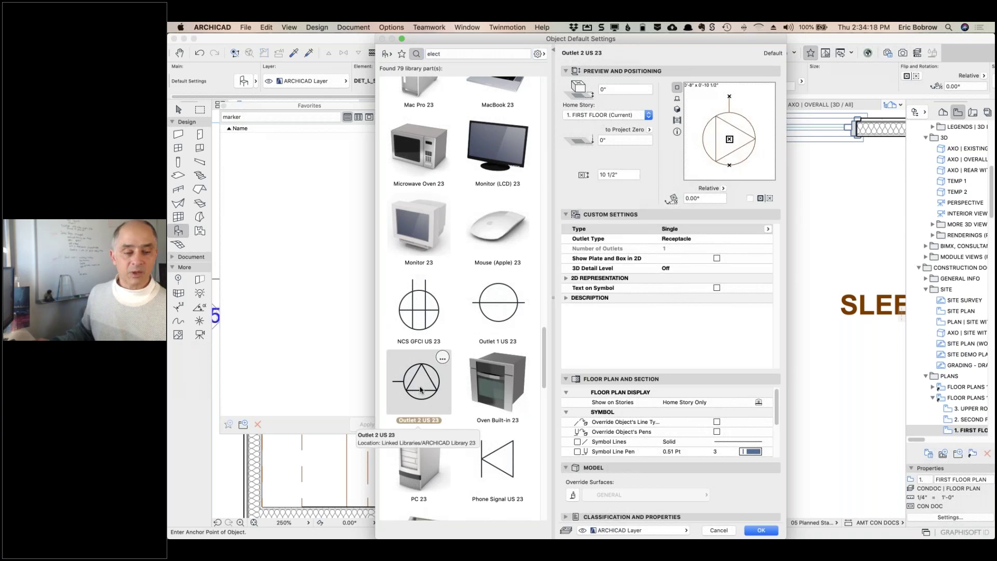
{"action": "left_click", "coordinate": [425, 325]}
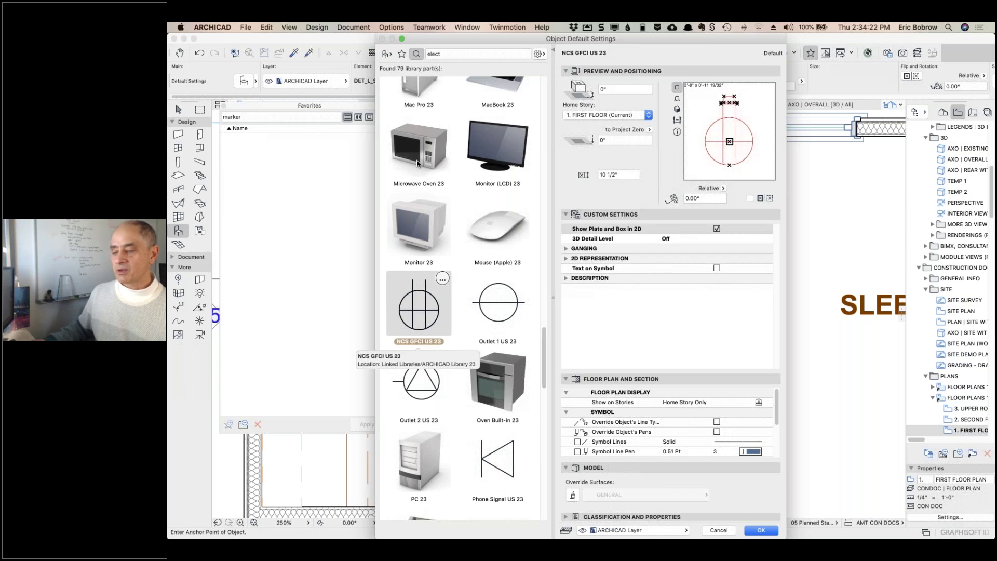
{"action": "left_click", "coordinate": [385, 54]}
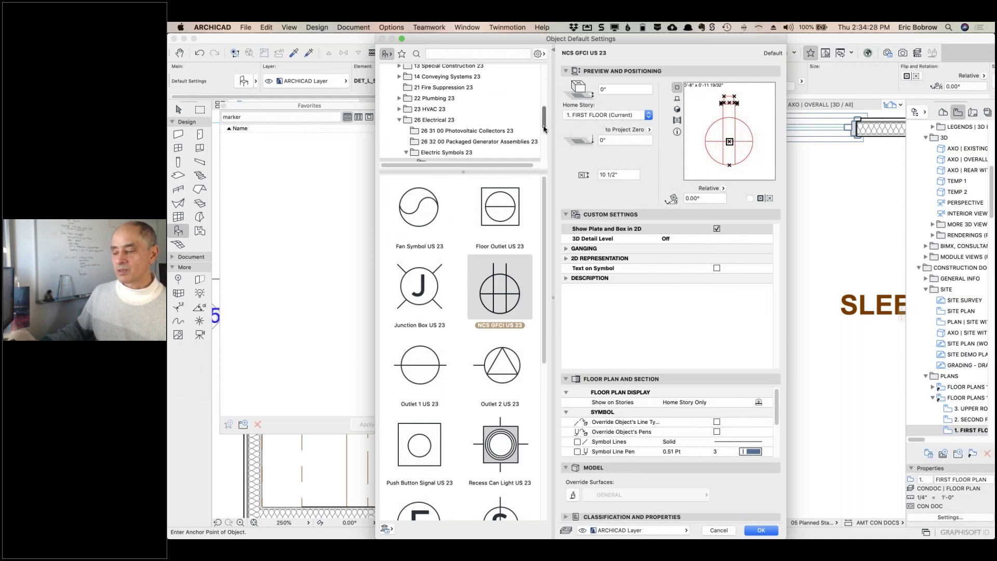
{"action": "left_click_drag", "start_coordinate": [543, 129], "coordinate": [543, 137]}
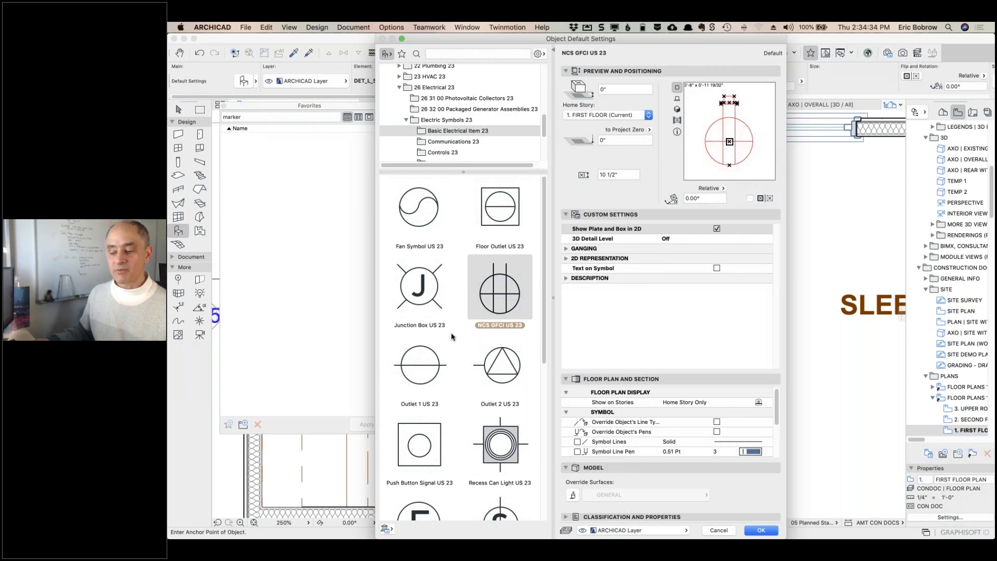
- Leave the Object defaults without saving, activate the Roof tool and look through its Info Box, including its floor plan and section settings
{"action": "mouse_move", "coordinate": [494, 326]}
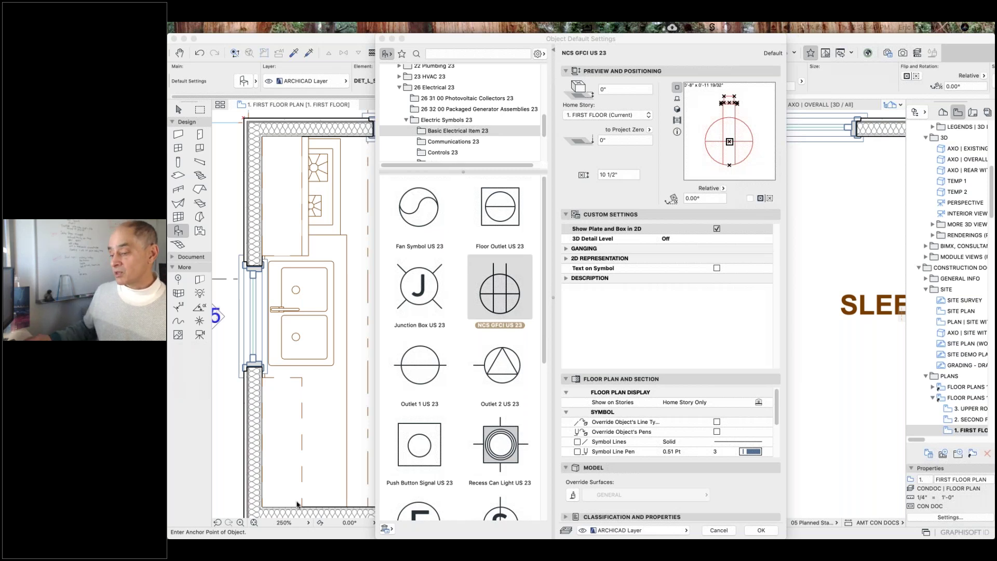
{"action": "left_click", "coordinate": [718, 530]}
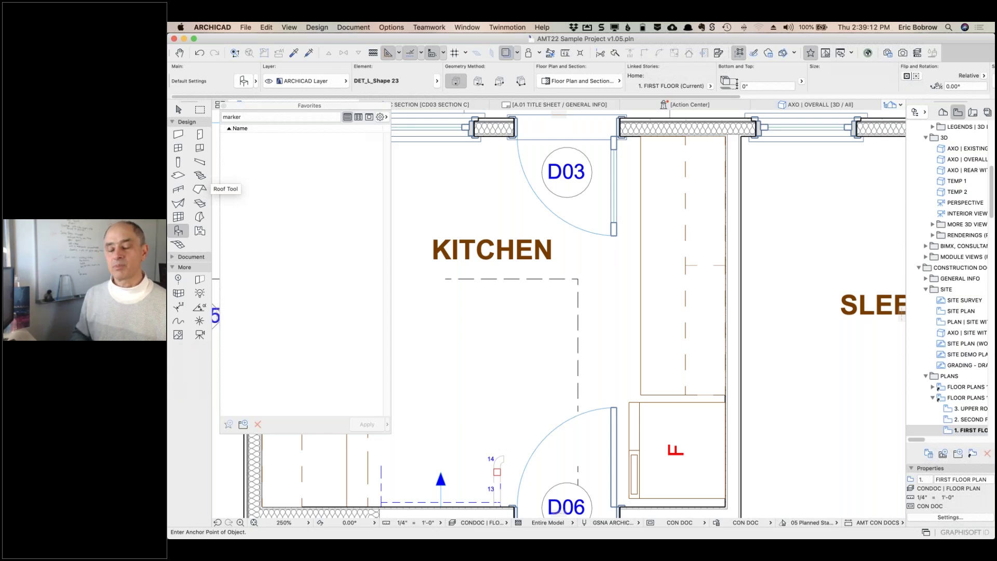
{"action": "left_click", "coordinate": [199, 188]}
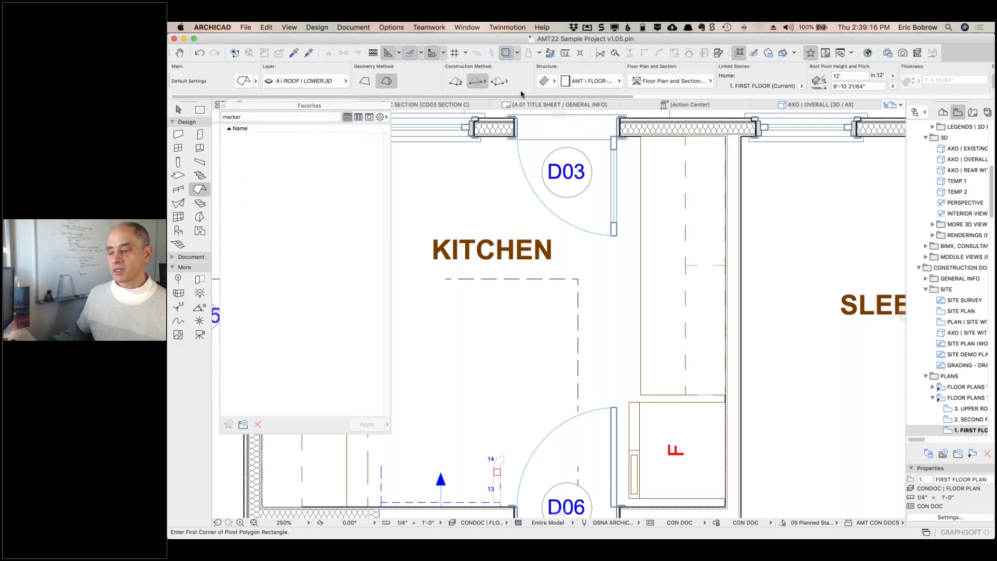
{"action": "left_click_drag", "start_coordinate": [527, 97], "coordinate": [903, 102]}
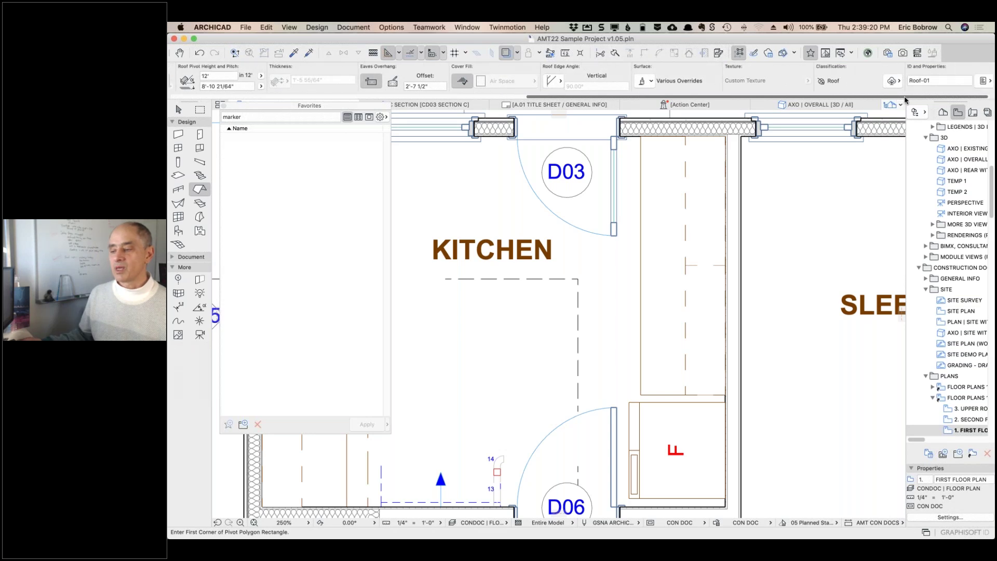
{"action": "scroll", "coordinate": [796, 103], "scroll_direction": "left", "scroll_amount": 10}
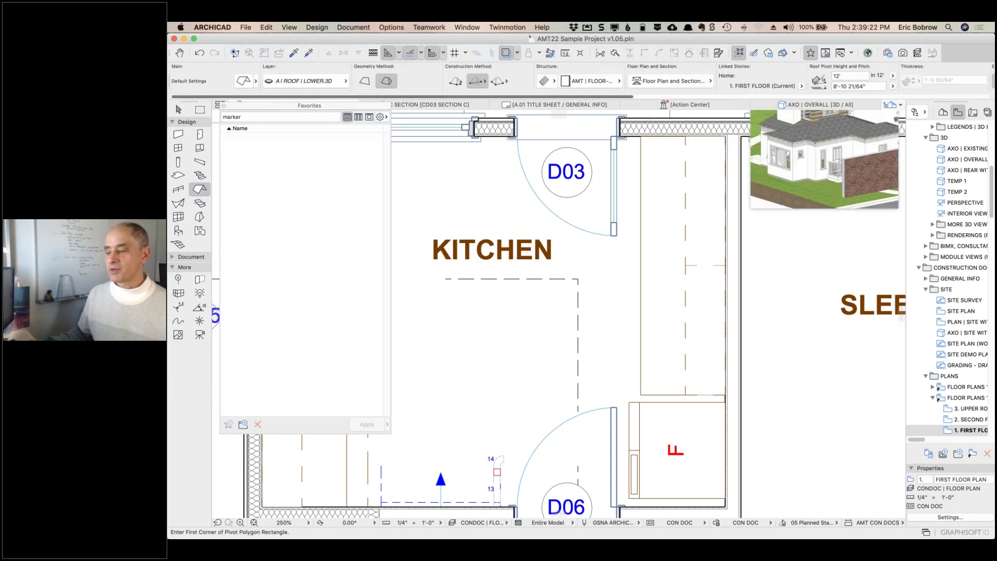
{"action": "left_click", "coordinate": [710, 81]}
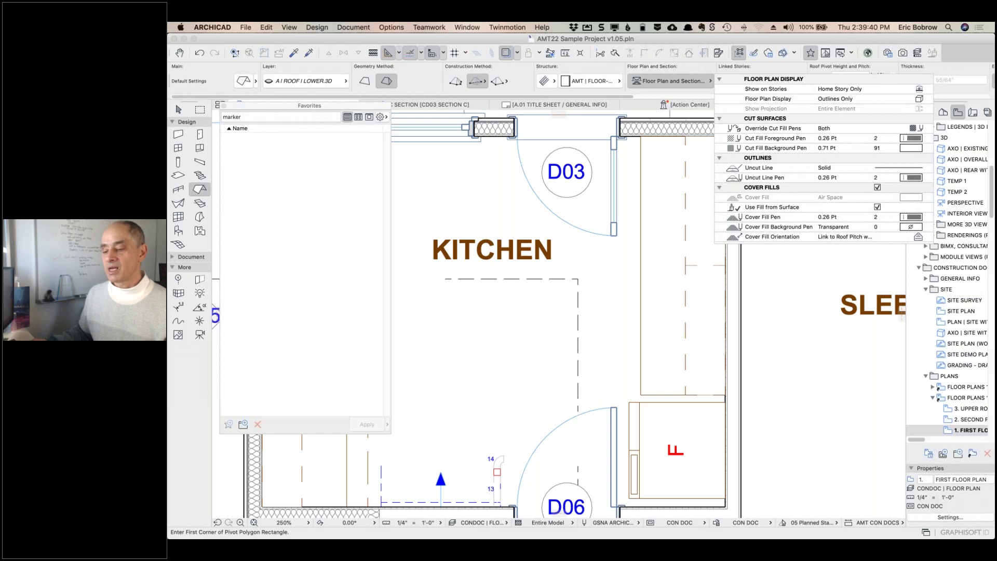
- Open the Roof tool's default settings, look through Floor Plan and Section for an overhead line option, and leave without saving
{"action": "double_click", "coordinate": [196, 192]}
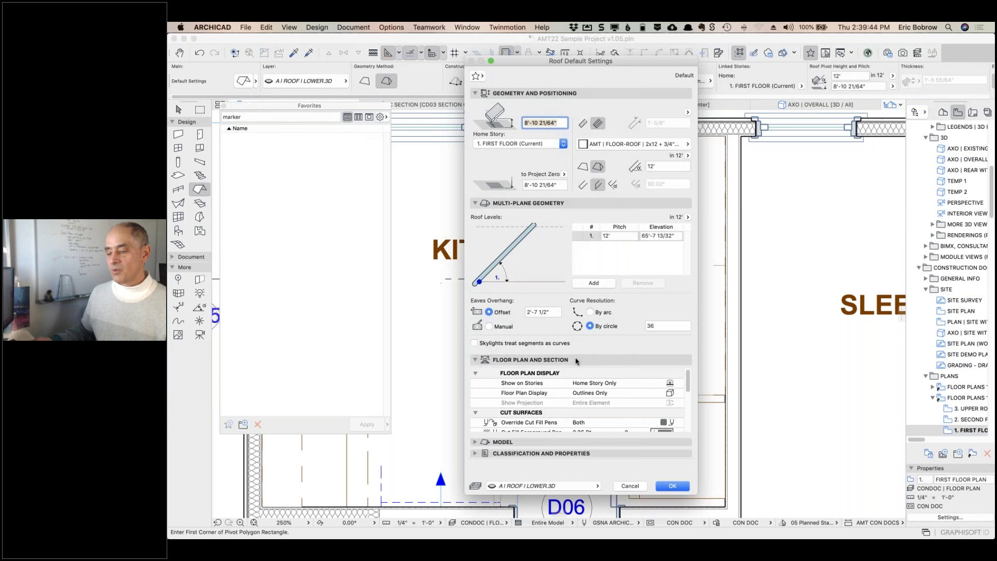
{"action": "scroll", "coordinate": [599, 387], "scroll_direction": "down", "scroll_amount": 10}
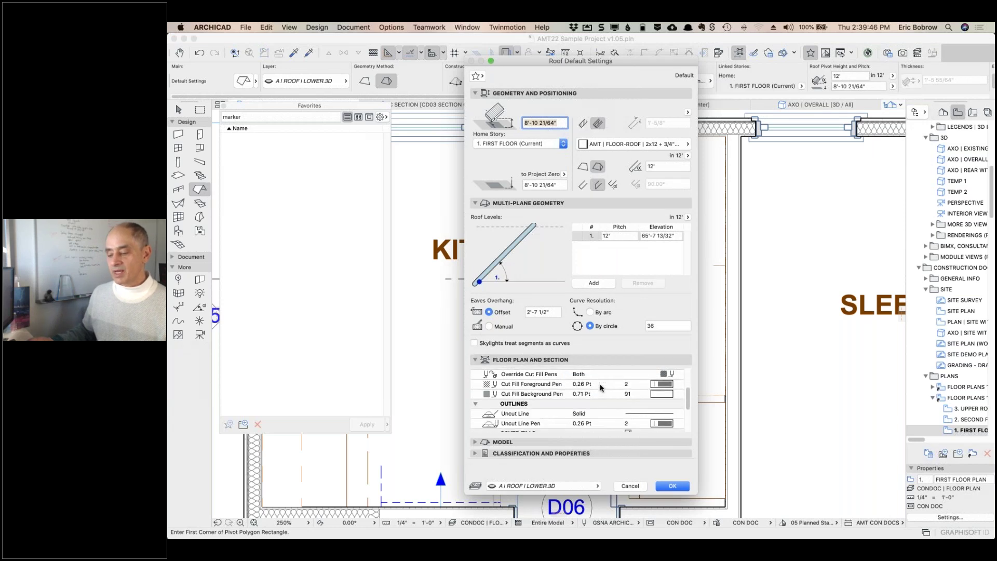
{"action": "scroll", "coordinate": [601, 387], "scroll_direction": "up", "scroll_amount": 5}
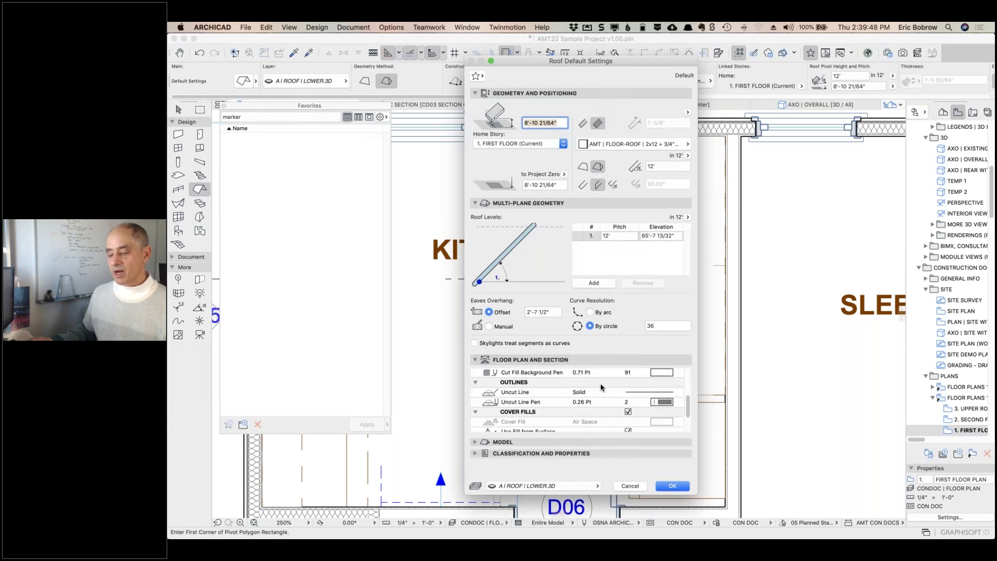
{"action": "scroll", "coordinate": [601, 386], "scroll_direction": "up", "scroll_amount": 4}
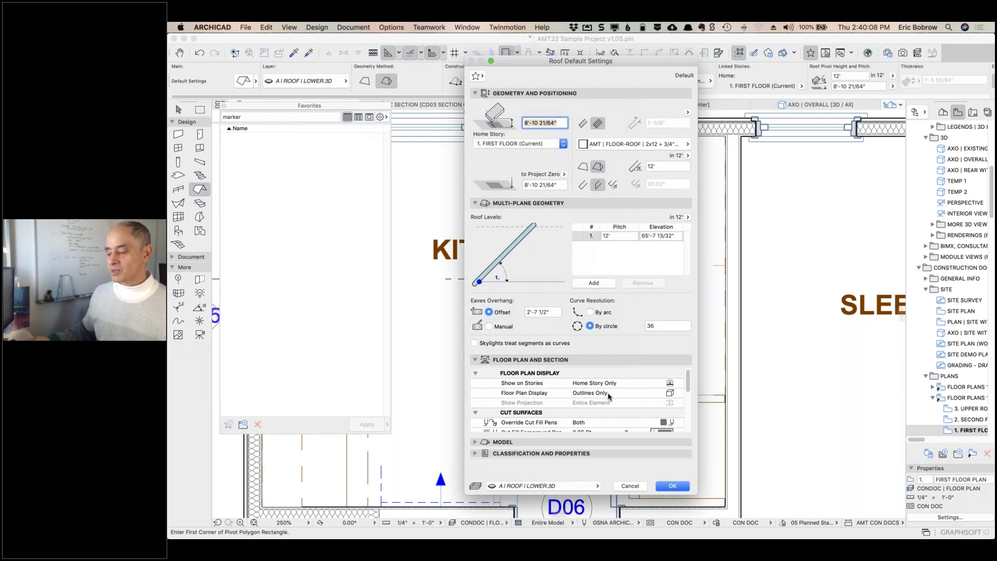
{"action": "left_click", "coordinate": [632, 485]}
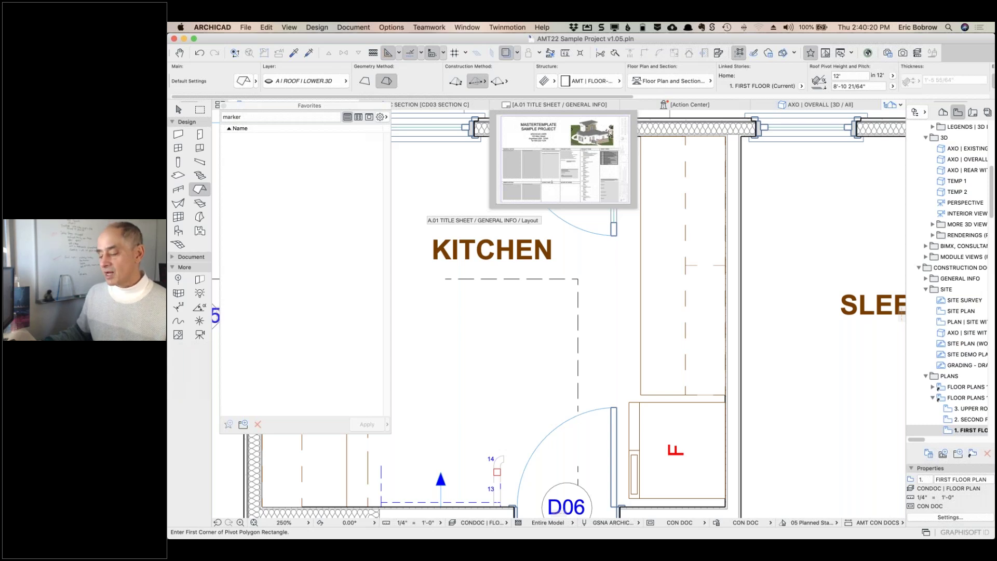
- Customize the Work Environment so the Roof tool's Info Box shows Overhead Line, checking its settings dialog scheme, and locate the added control
{"action": "left_click", "coordinate": [390, 27]}
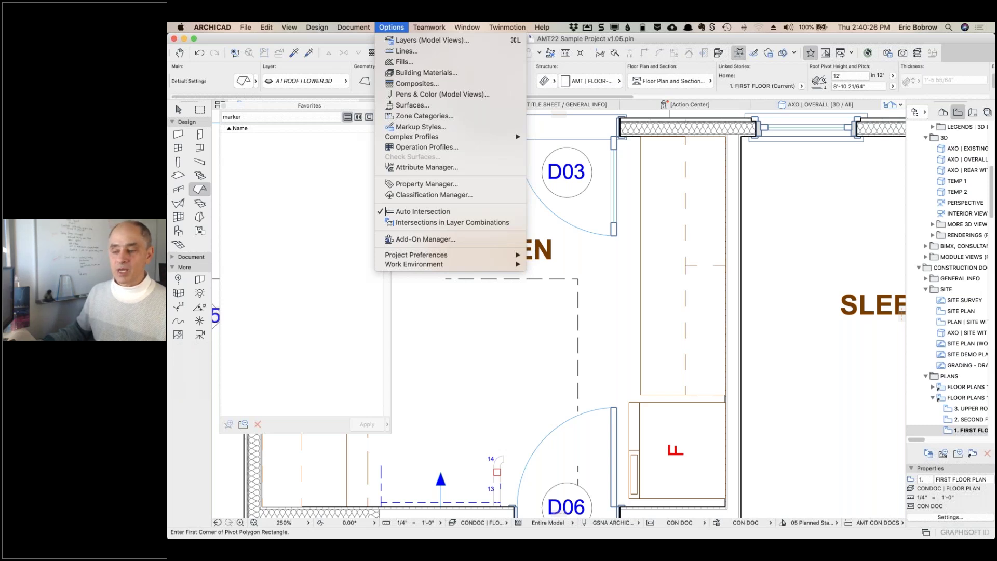
{"action": "mouse_move", "coordinate": [407, 266]}
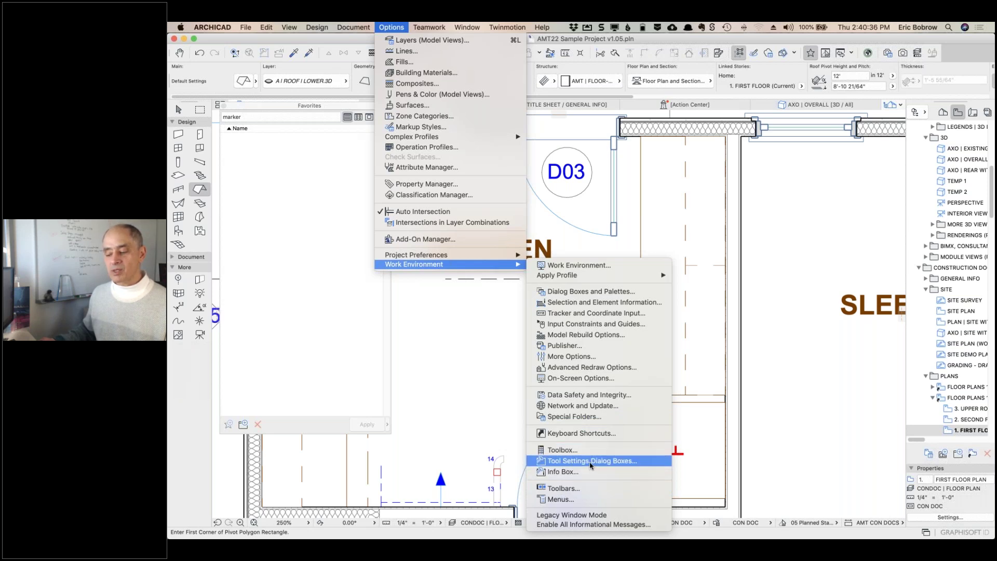
{"action": "left_click", "coordinate": [562, 472]}
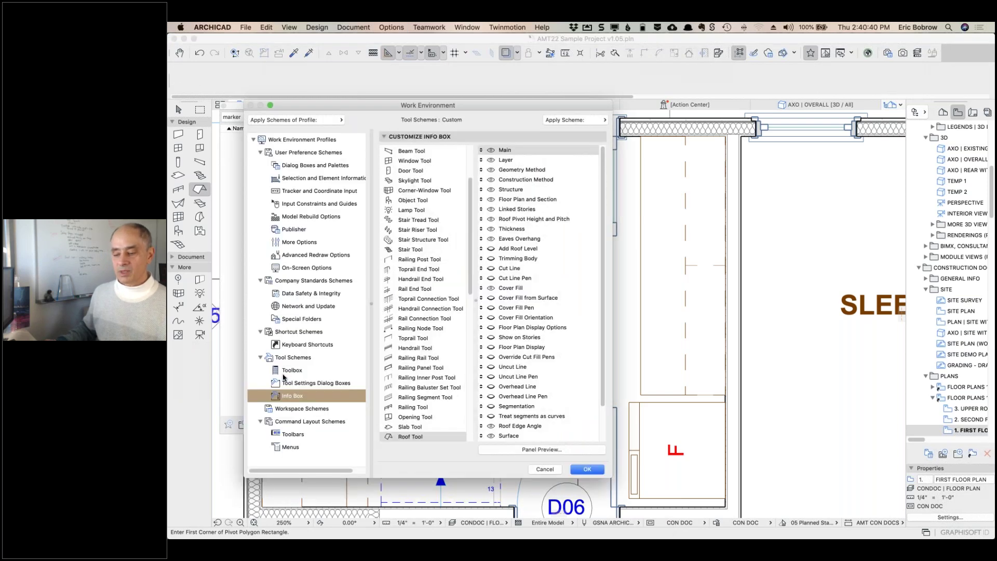
{"action": "left_click", "coordinate": [407, 437]}
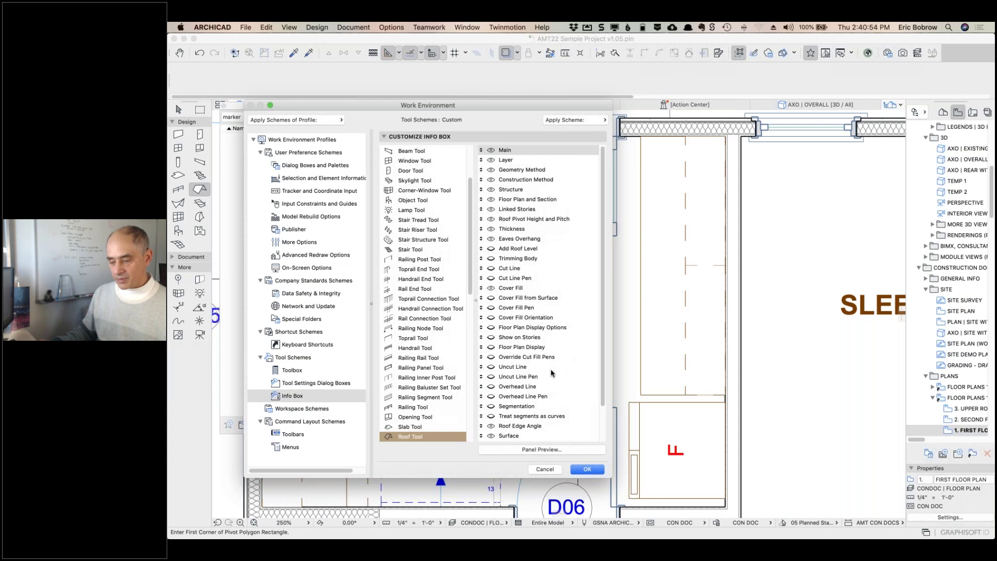
{"action": "left_click", "coordinate": [491, 387]}
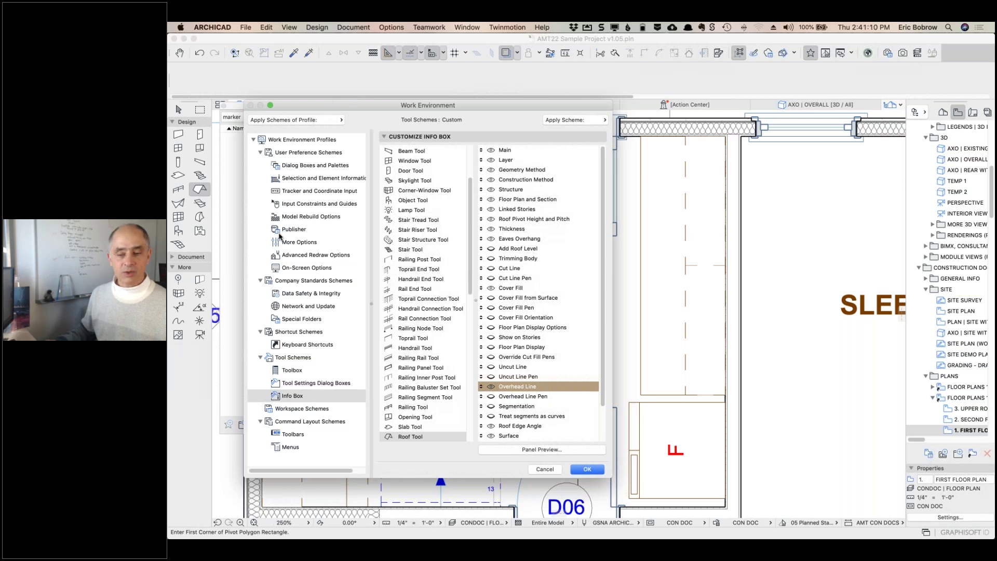
{"action": "left_click", "coordinate": [311, 383]}
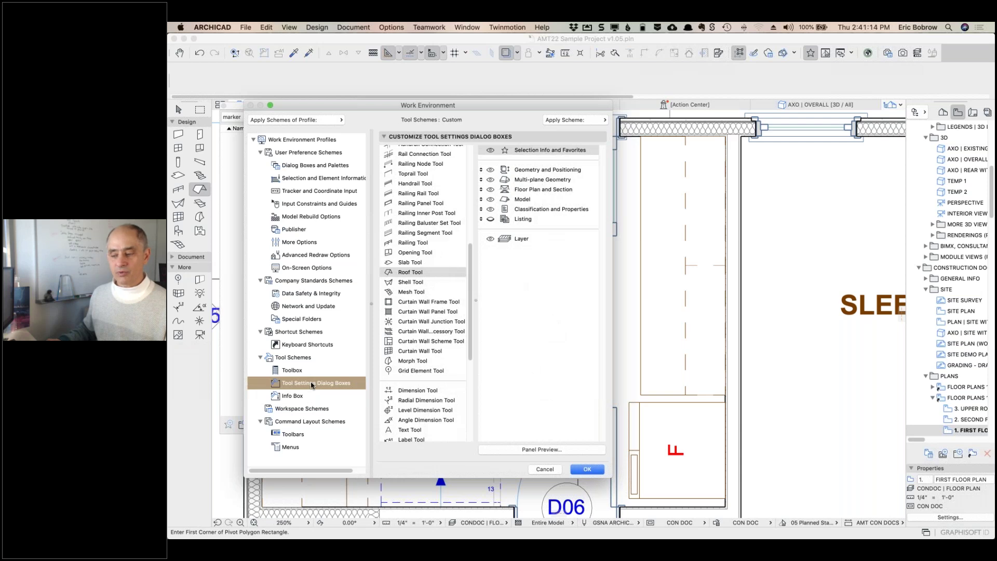
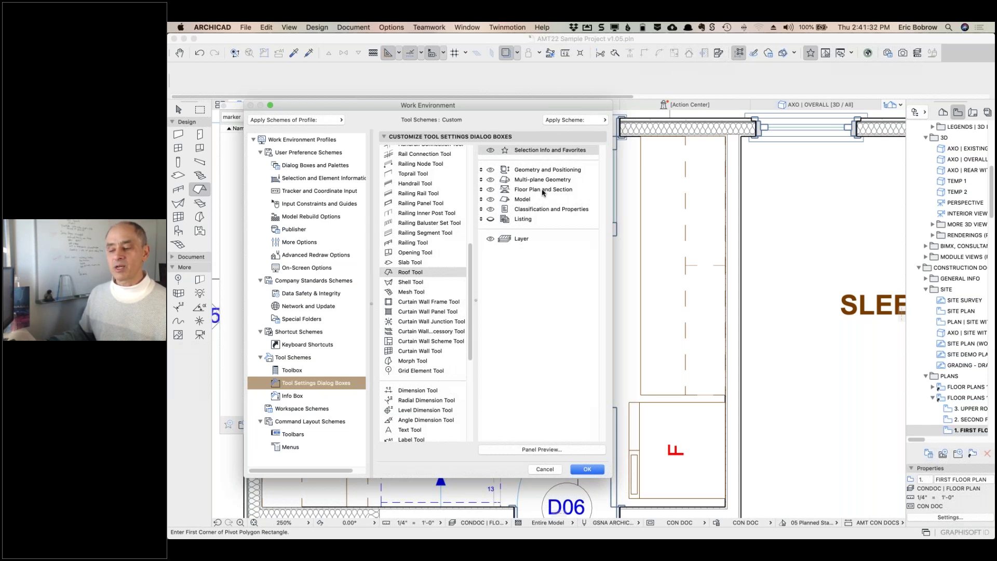
{"action": "left_click", "coordinate": [587, 470]}
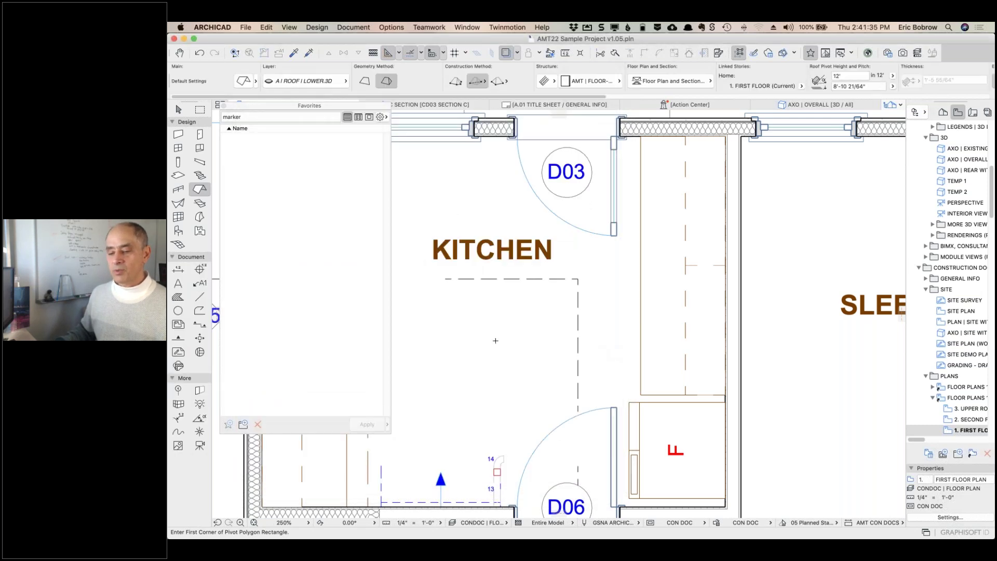
{"action": "left_click_drag", "start_coordinate": [493, 97], "coordinate": [502, 99]}
{"action": "scroll", "coordinate": [502, 99], "scroll_direction": "right", "scroll_amount": 10}
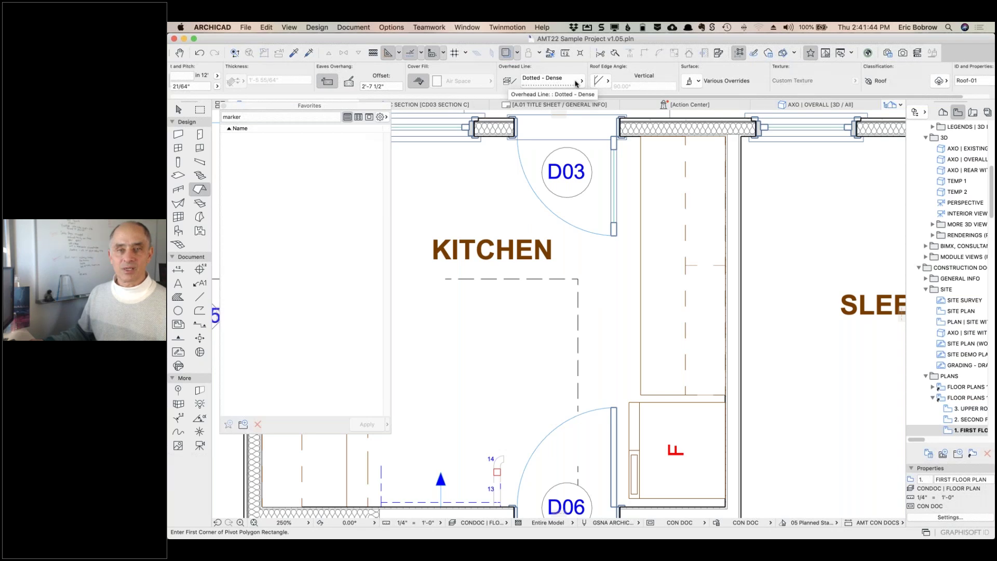
- Open the second floor plan view, select all its roofs and set Show on Stories to All Stories
{"action": "scroll", "coordinate": [675, 223], "scroll_direction": "down", "scroll_amount": 5}
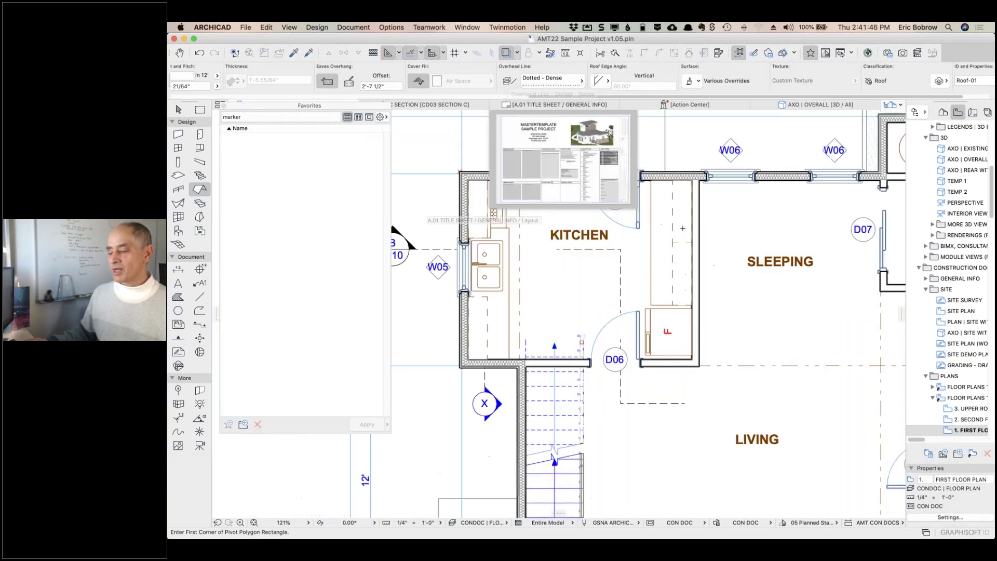
{"action": "scroll", "coordinate": [682, 227], "scroll_direction": "down", "scroll_amount": 5}
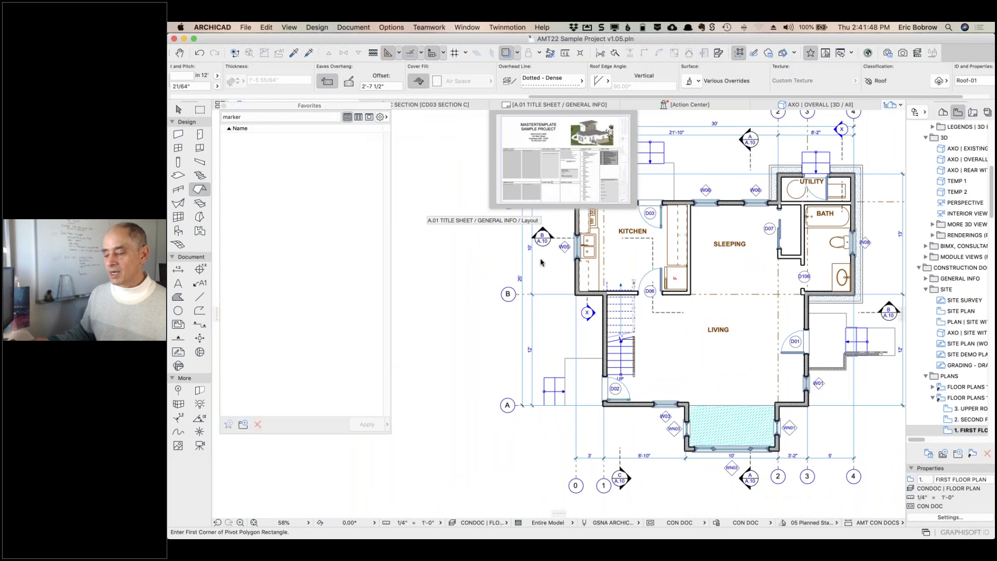
{"action": "scroll", "coordinate": [649, 312], "scroll_direction": "right", "scroll_amount": 5}
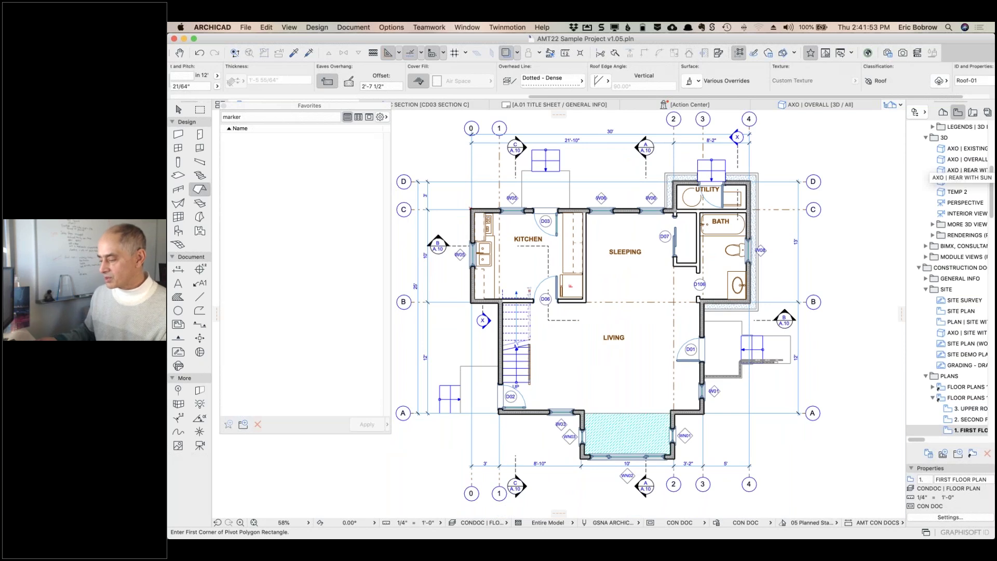
{"action": "double_click", "coordinate": [960, 419]}
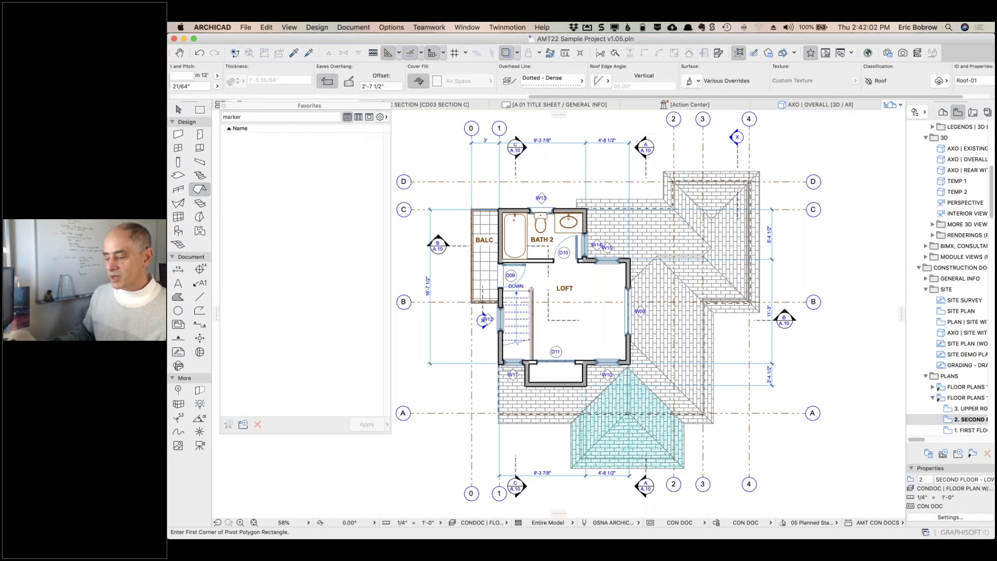
{"action": "key", "text": "super+a"}
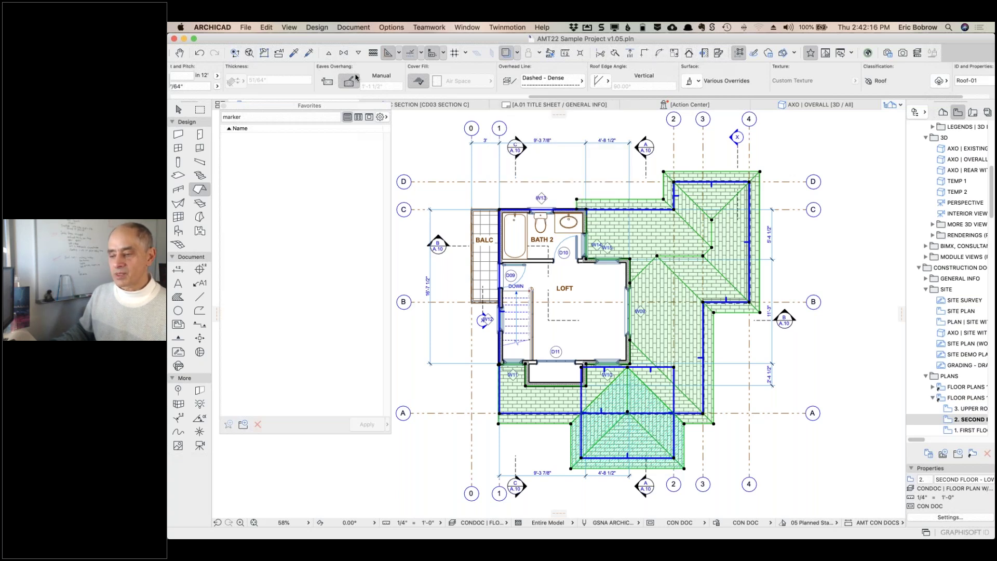
{"action": "scroll", "coordinate": [364, 78], "scroll_direction": "left", "scroll_amount": 10}
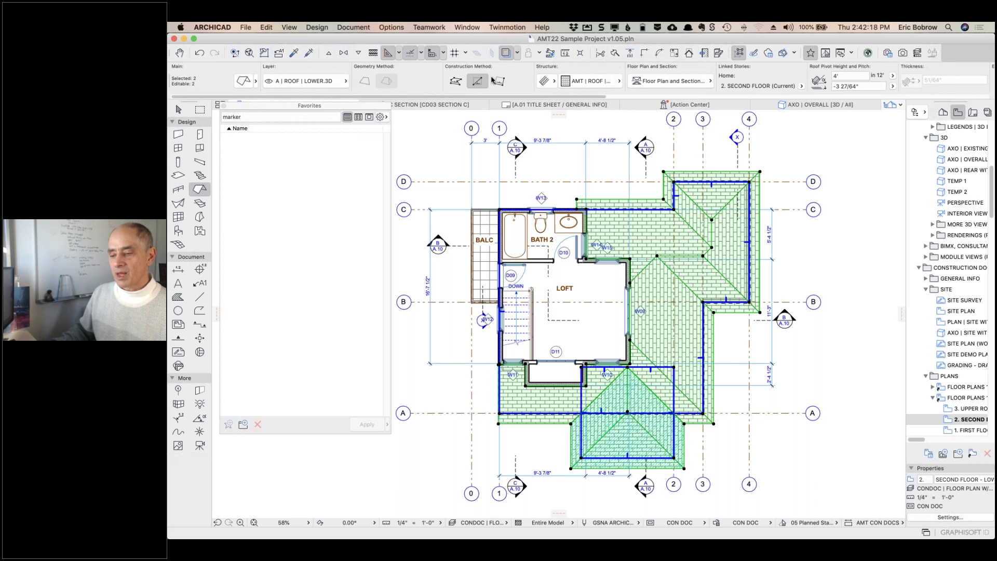
{"action": "left_click", "coordinate": [702, 84]}
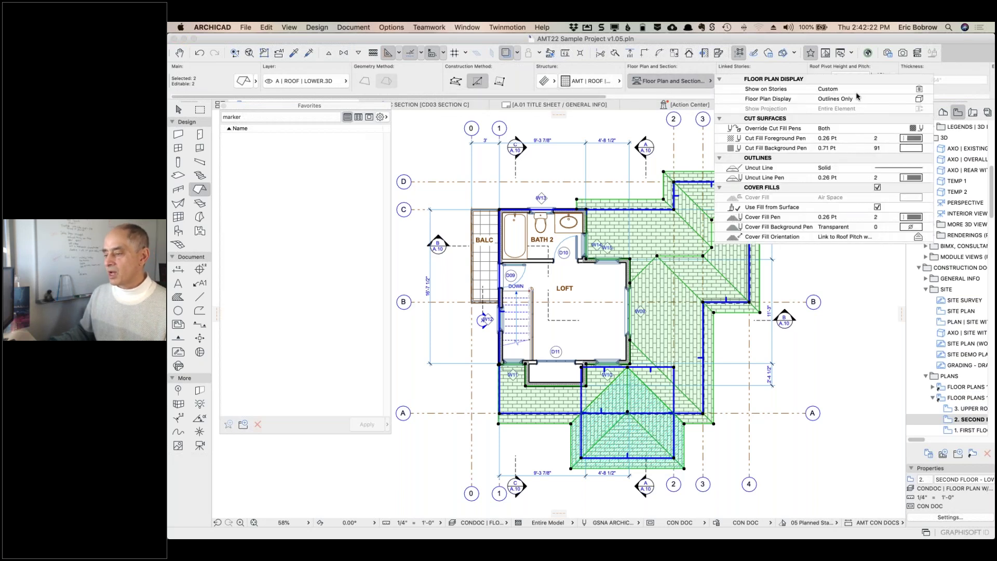
{"action": "left_click", "coordinate": [929, 91]}
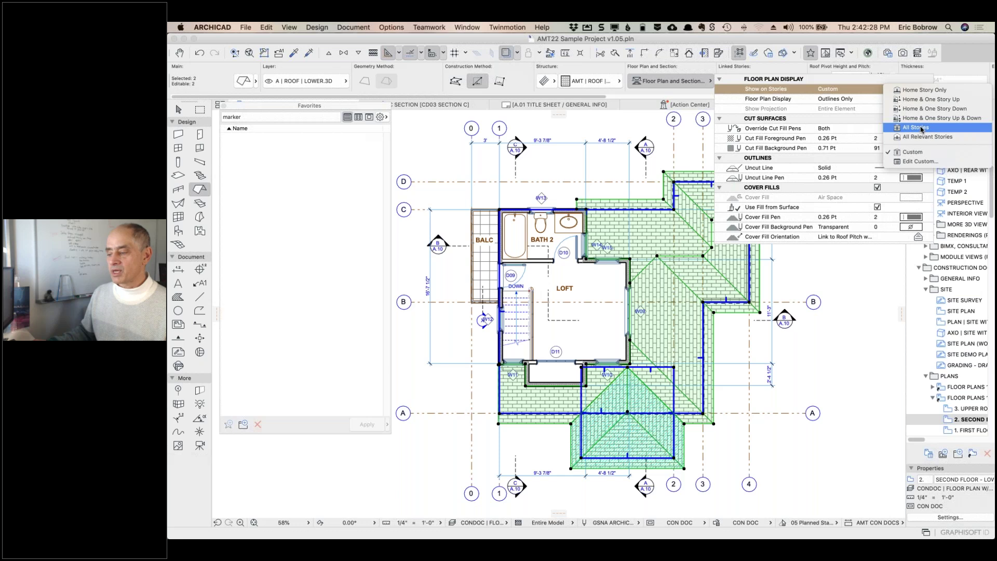
{"action": "left_click", "coordinate": [919, 128]}
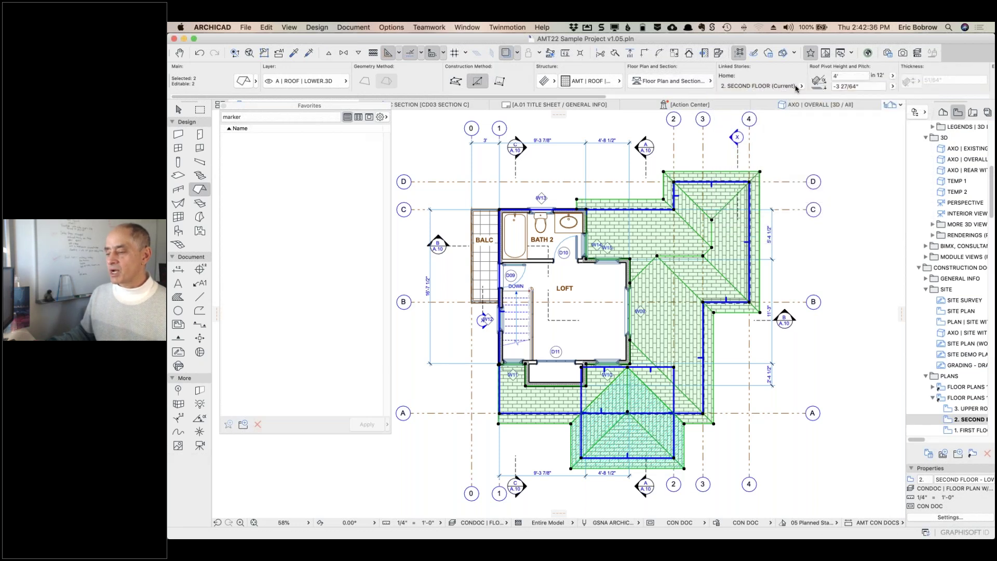
- Set the selected roofs' overhead line to Dotted - Dense, deselect them, and check the first and second floor plan views
{"action": "scroll", "coordinate": [740, 78], "scroll_direction": "right", "scroll_amount": 10}
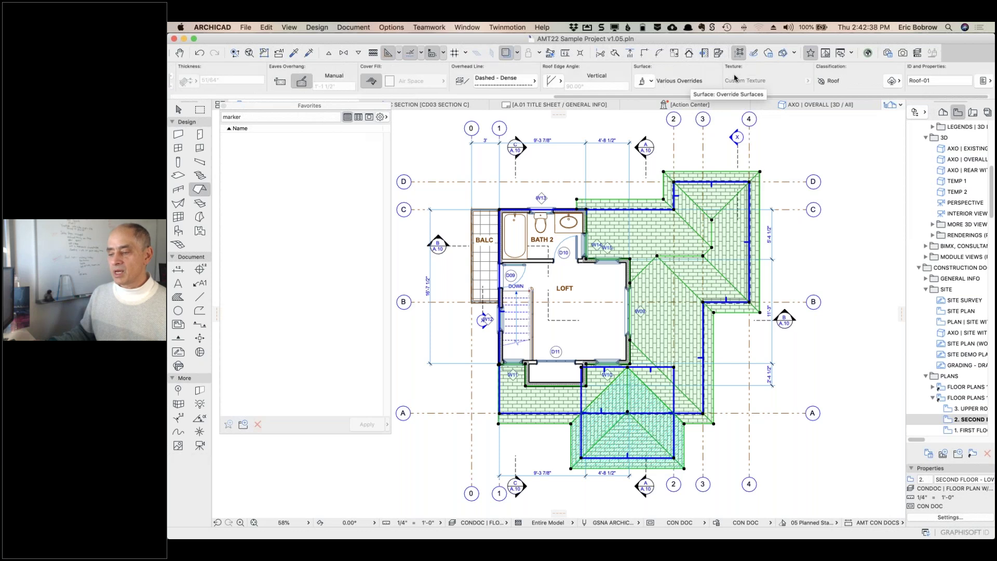
{"action": "left_click", "coordinate": [534, 84]}
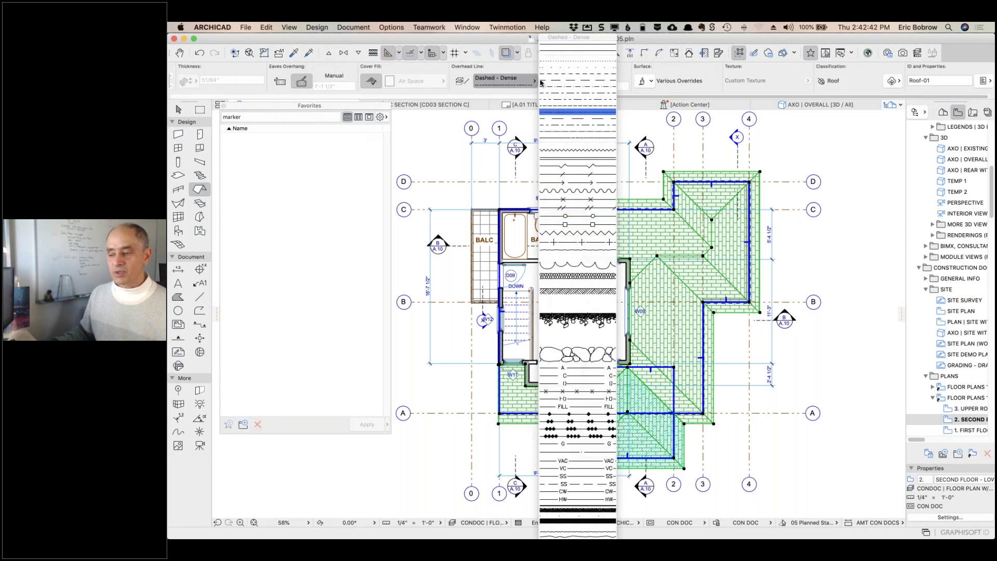
{"action": "left_click", "coordinate": [563, 62]}
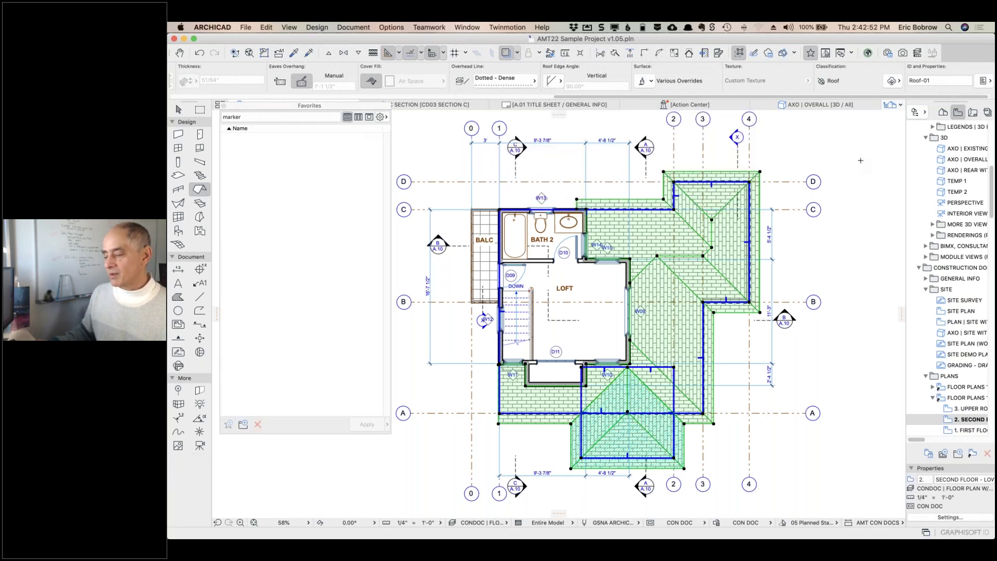
{"action": "key", "text": "Escape"}
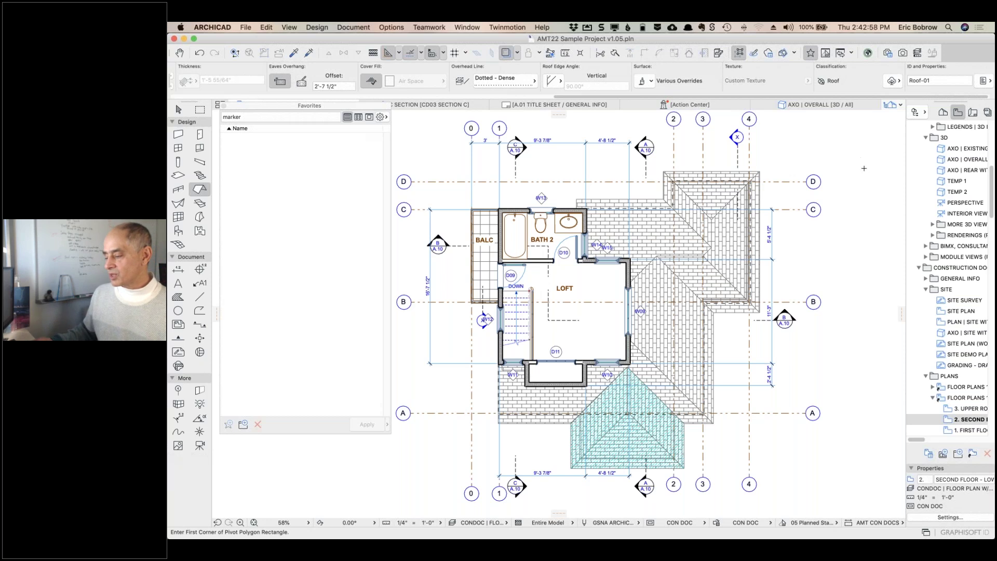
{"action": "double_click", "coordinate": [948, 431]}
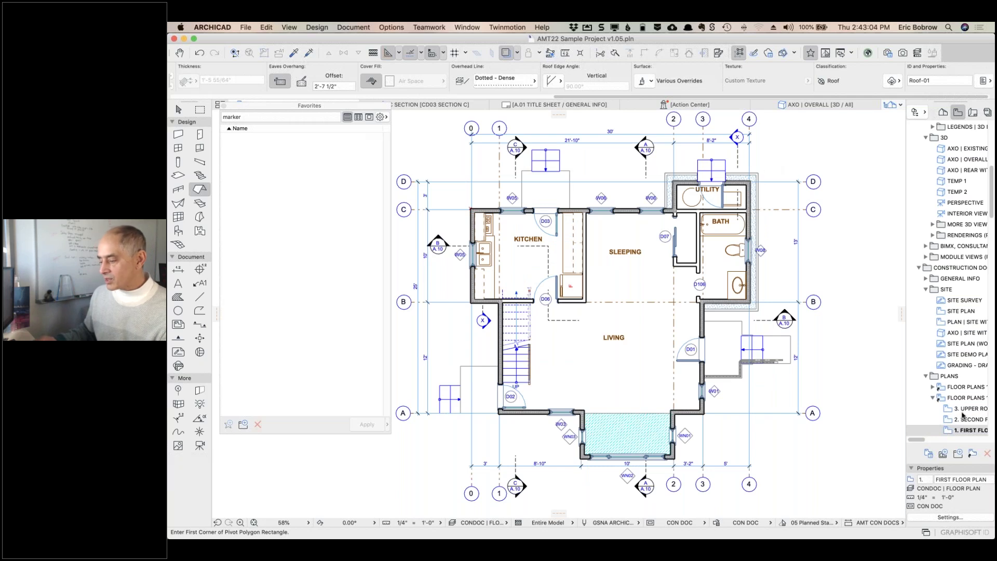
{"action": "double_click", "coordinate": [946, 420]}
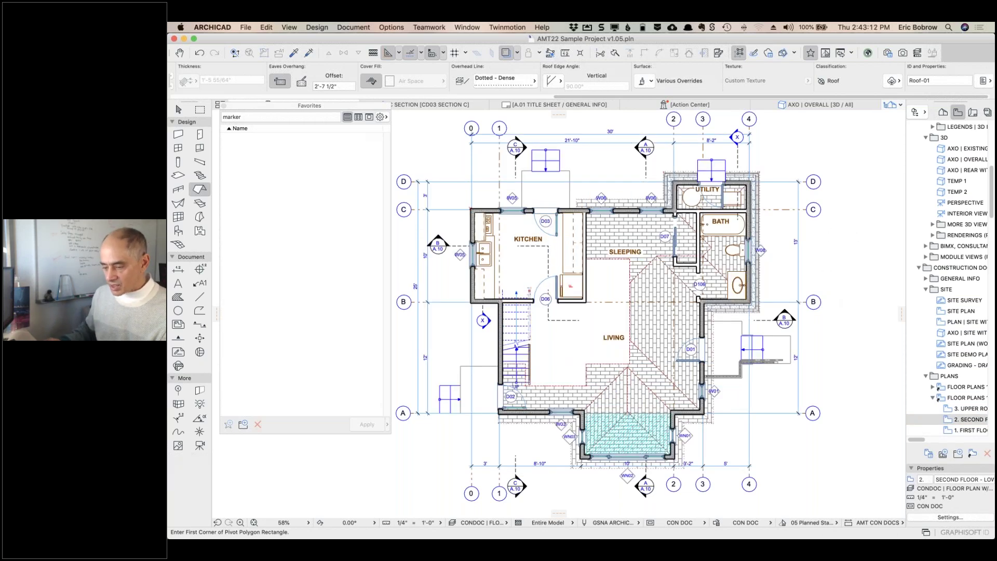
- Set Show on Stories to Custom for the two lower roofs around the bay, with their fill shown on None below, and deselect them
{"action": "scroll", "coordinate": [541, 431], "scroll_direction": "up", "scroll_amount": 10}
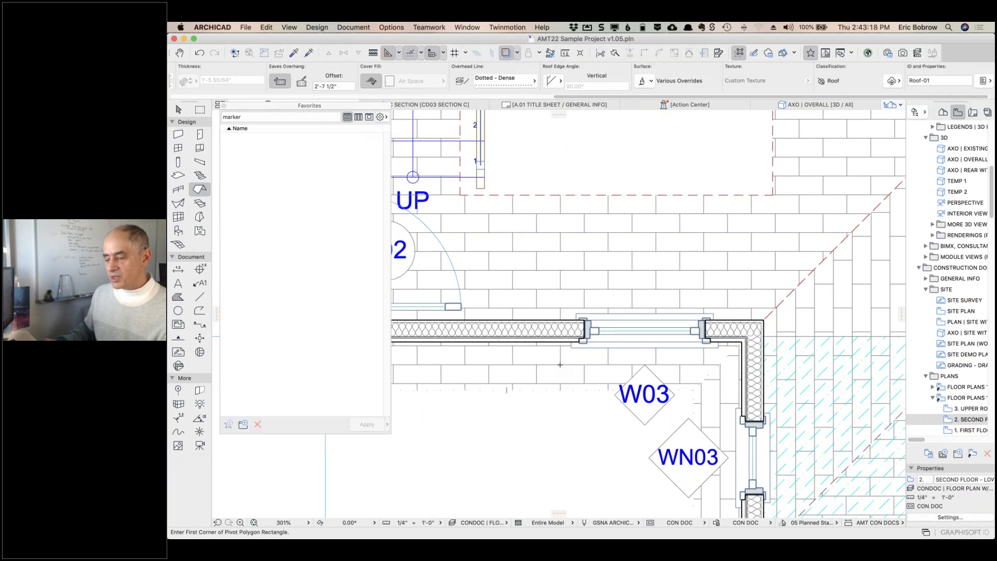
{"action": "scroll", "coordinate": [559, 364], "scroll_direction": "down", "scroll_amount": 4}
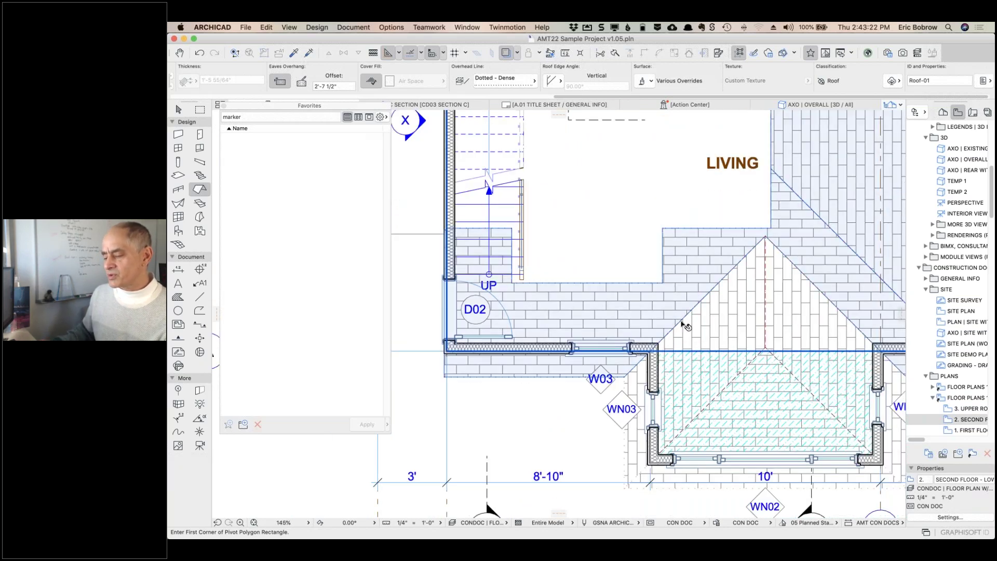
{"action": "left_click", "coordinate": [709, 385], "text": "shift"}
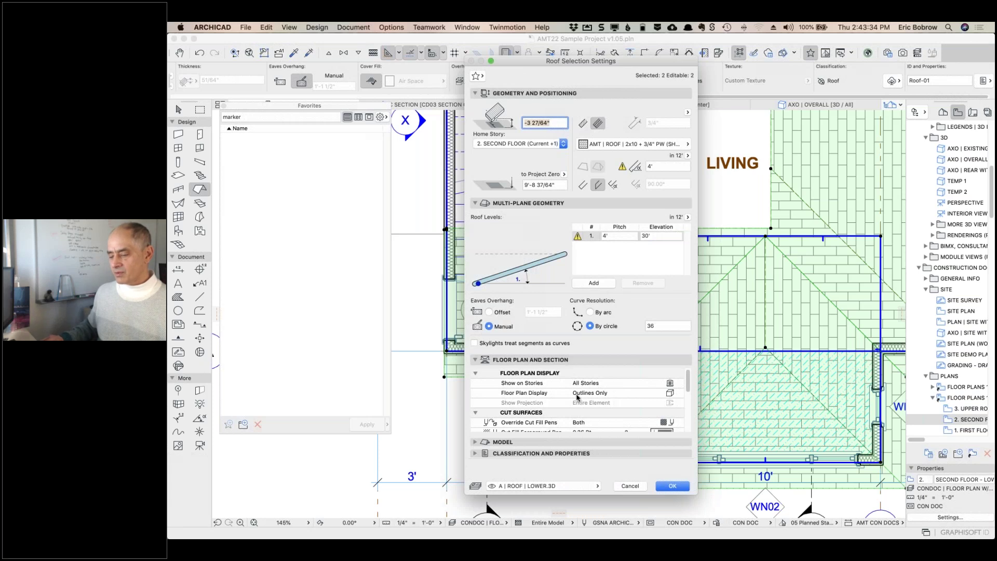
{"action": "scroll", "coordinate": [635, 405], "scroll_direction": "up", "scroll_amount": 1}
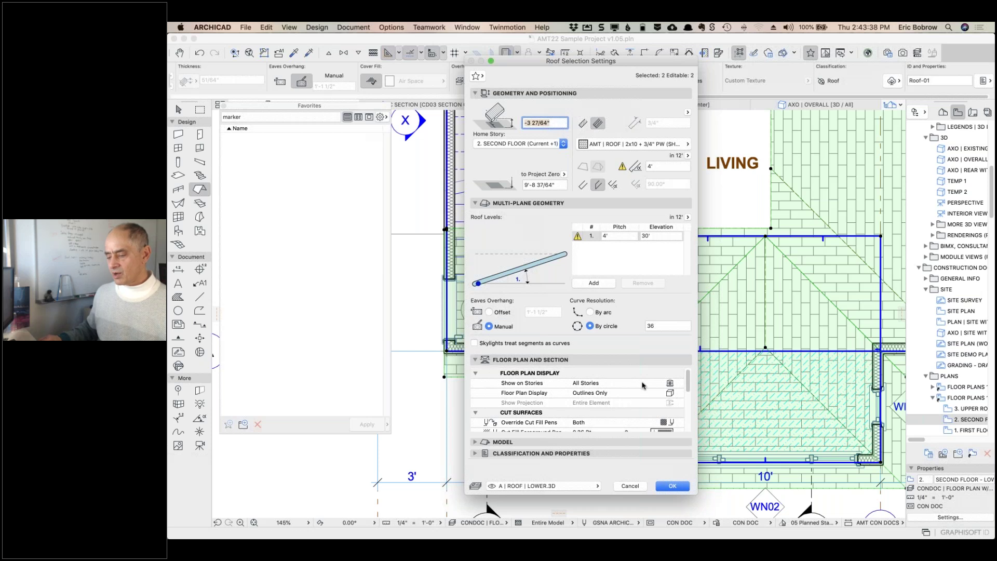
{"action": "left_click", "coordinate": [678, 384]}
{"action": "left_click", "coordinate": [677, 384]}
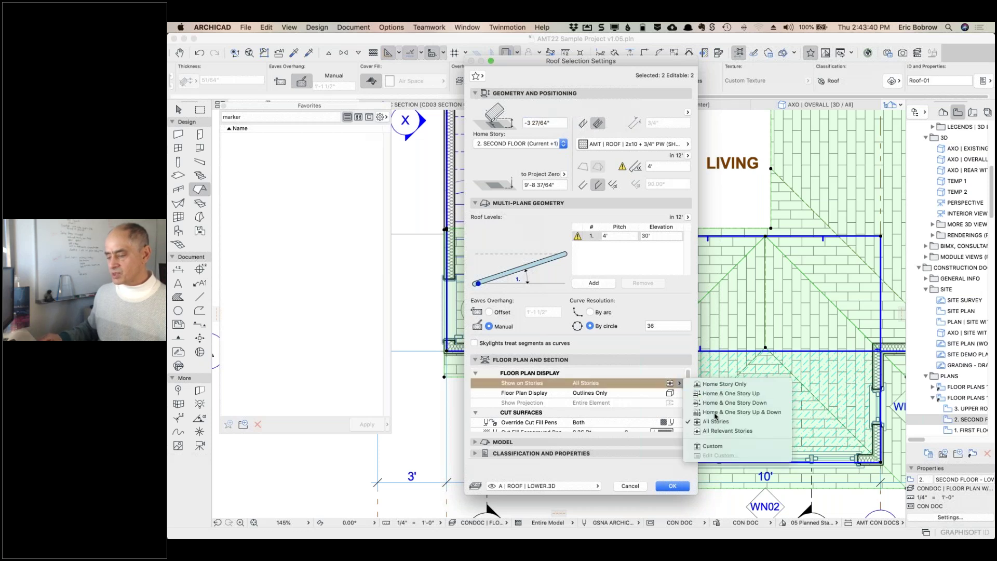
{"action": "left_click", "coordinate": [732, 459]}
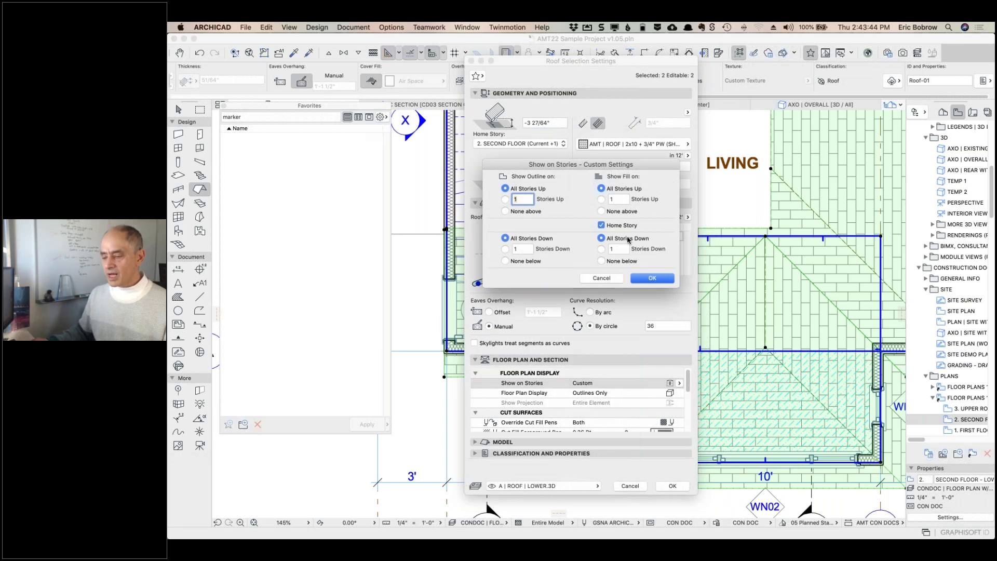
{"action": "left_click", "coordinate": [601, 261]}
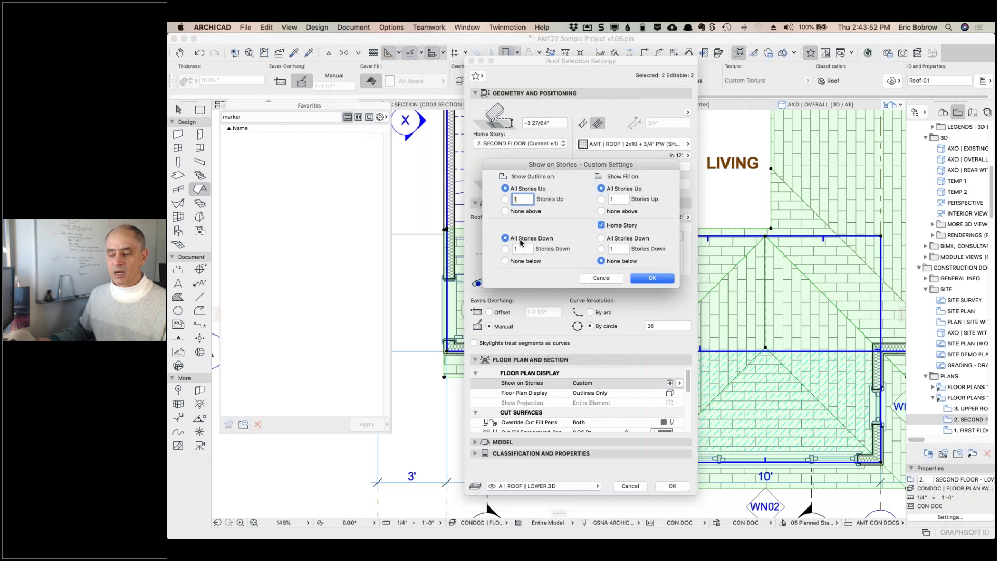
{"action": "left_click", "coordinate": [653, 279]}
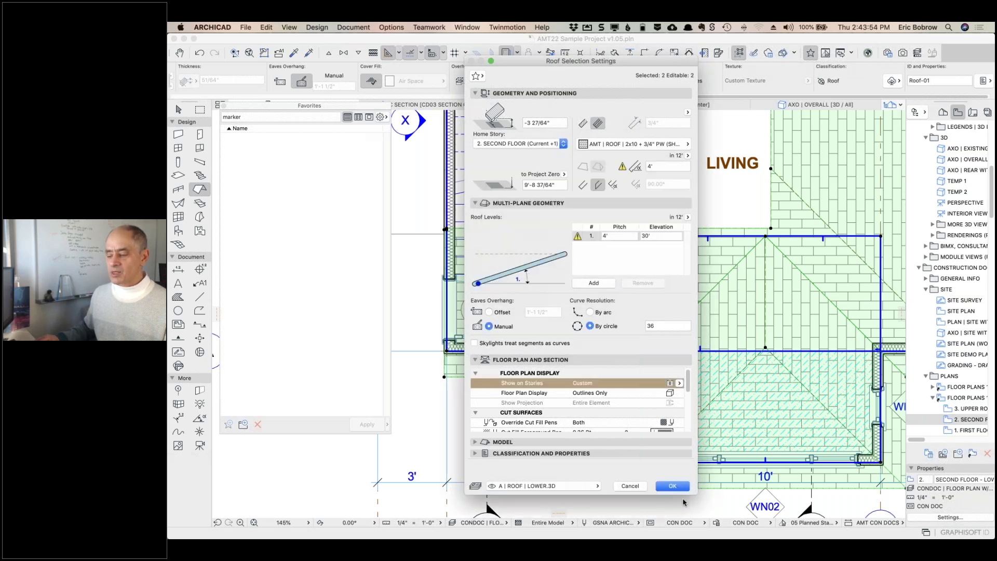
{"action": "left_click", "coordinate": [672, 485]}
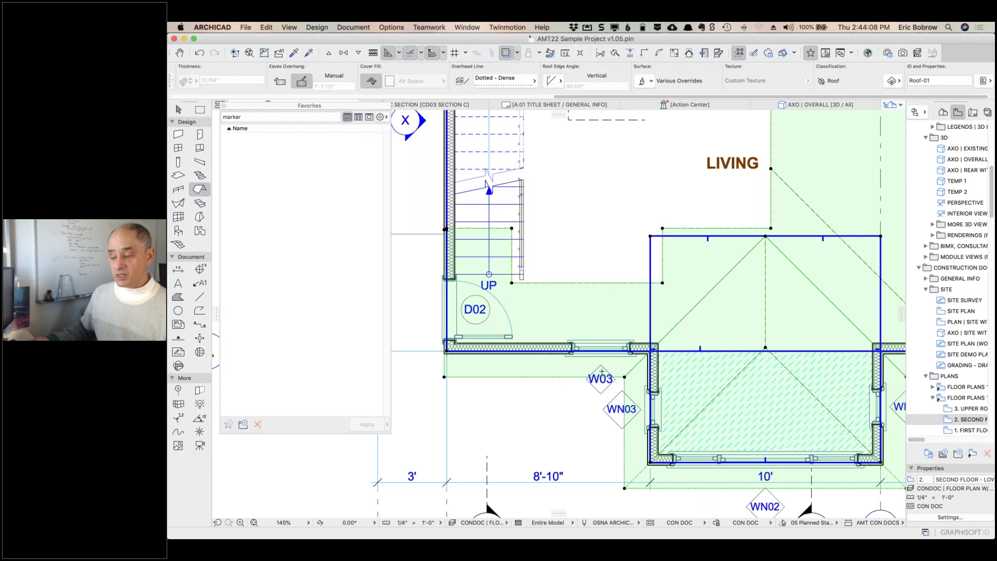
{"action": "key", "text": "Escape"}
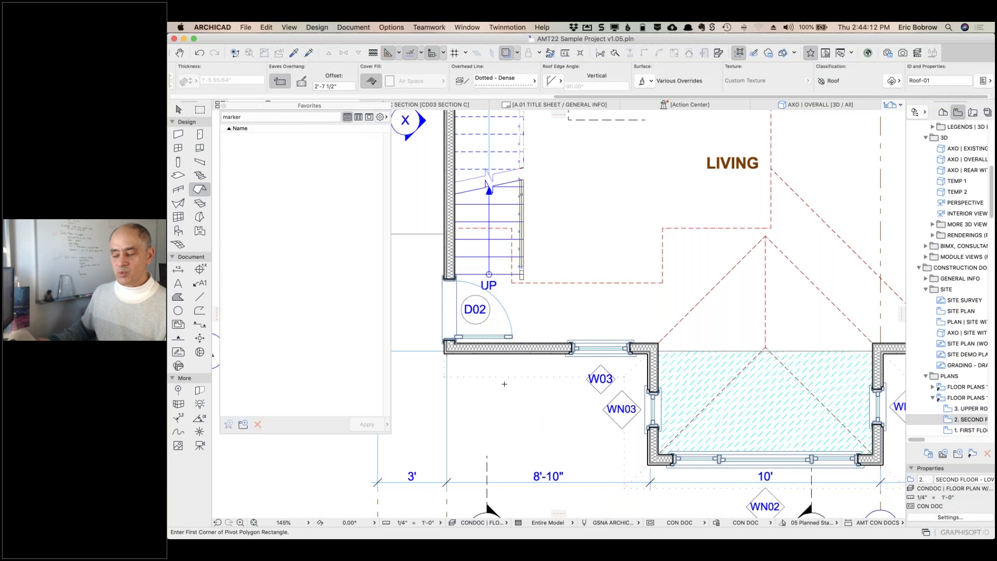
- Turn on true line weight display for the floor plan
{"action": "left_click", "coordinate": [289, 27]}
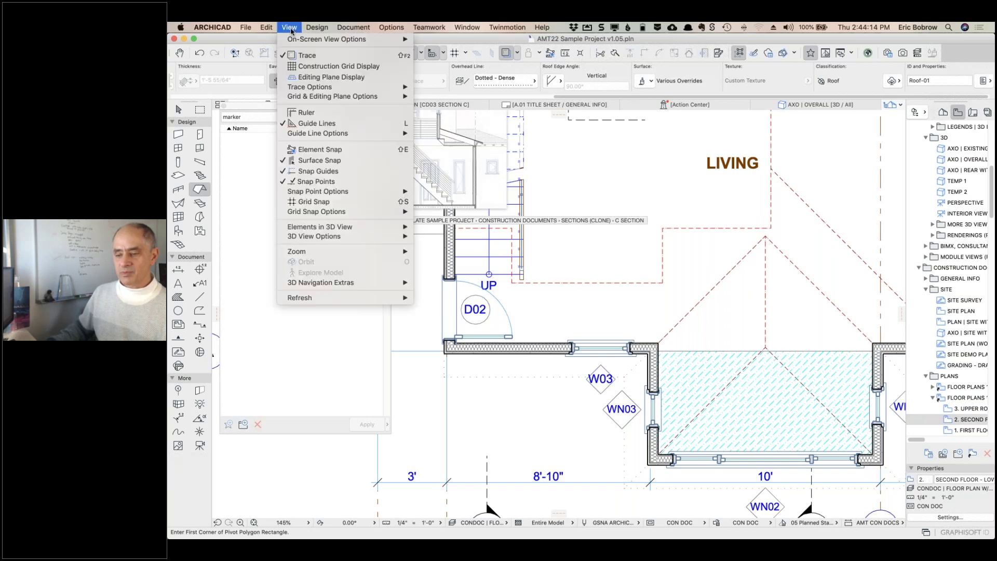
{"action": "mouse_move", "coordinate": [353, 41]}
{"action": "left_click", "coordinate": [445, 119]}
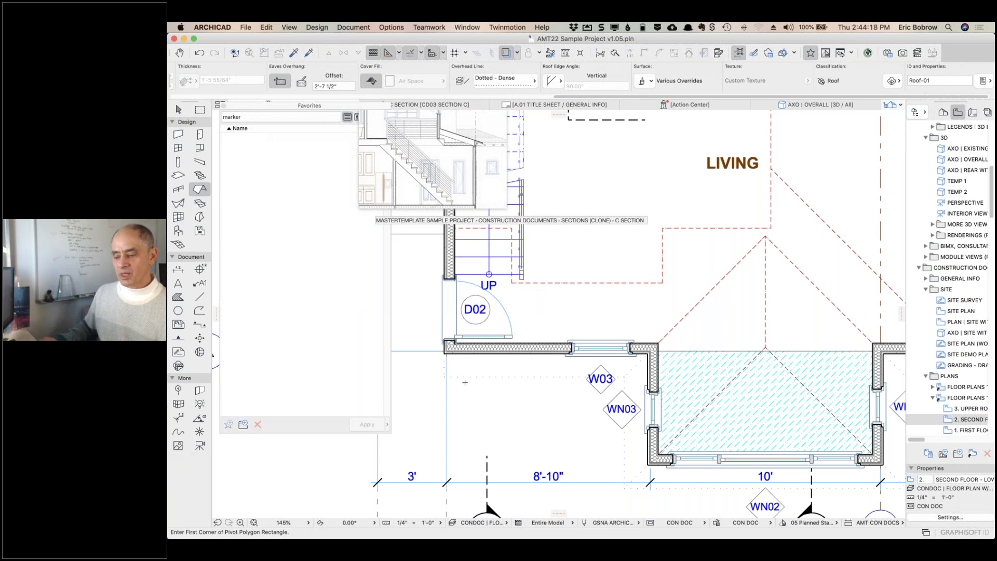
- Select the roof by its eaves line below door D02 and look through its settings for the overhead line type, leaving without saving
{"action": "scroll", "coordinate": [465, 382], "scroll_direction": "up", "scroll_amount": 3}
{"action": "scroll", "coordinate": [465, 382], "scroll_direction": "up", "scroll_amount": 5}
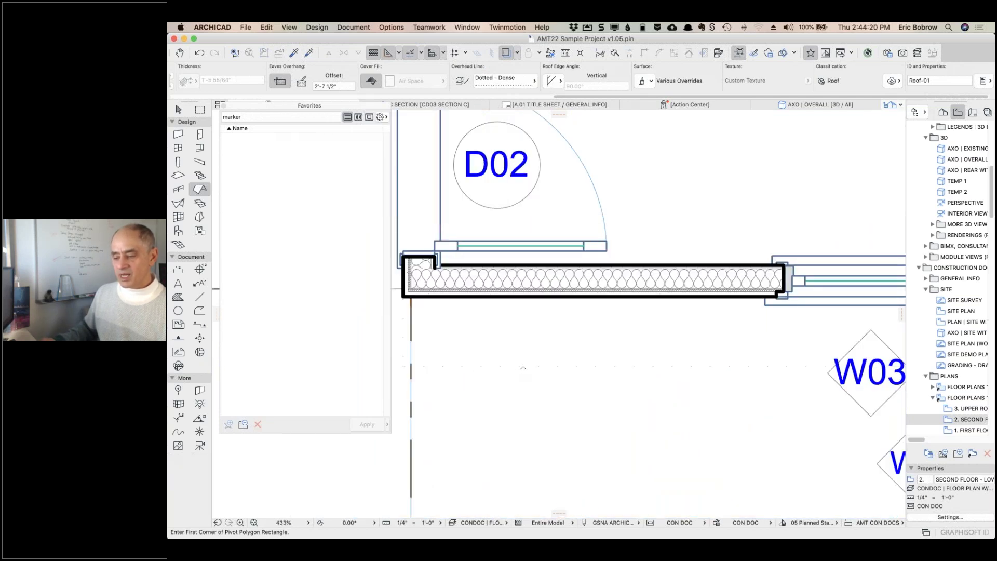
{"action": "left_click", "coordinate": [594, 363]}
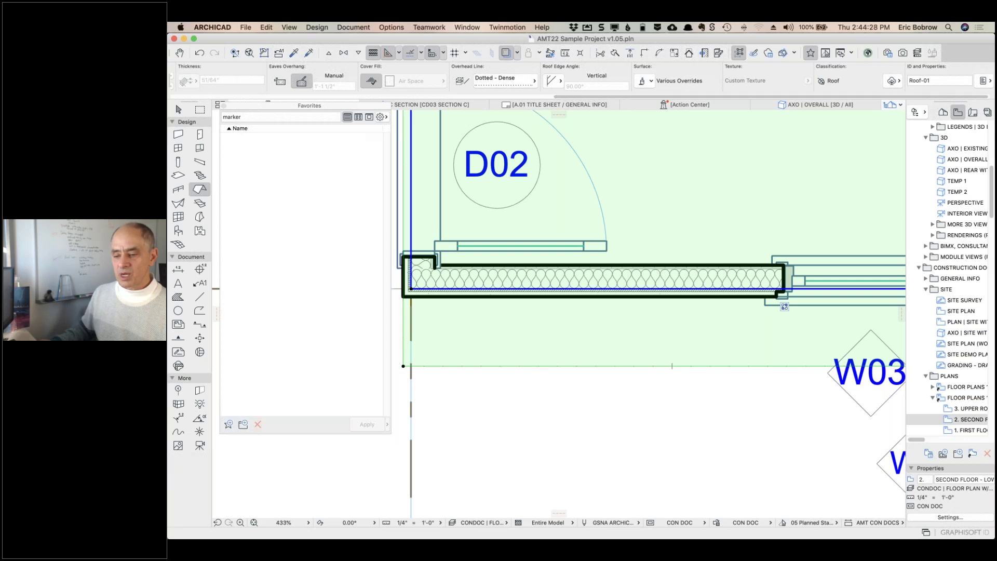
{"action": "double_click", "coordinate": [199, 190]}
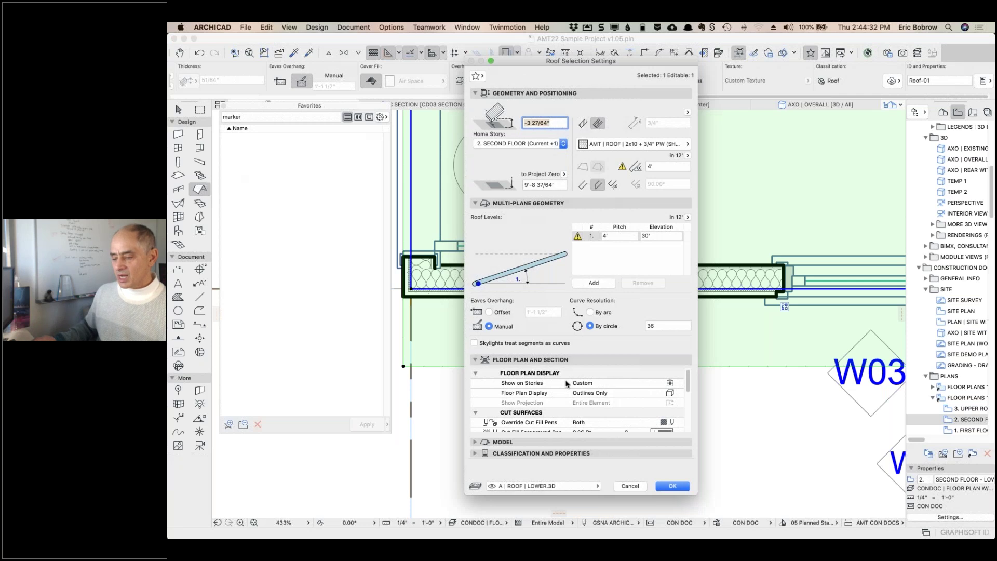
{"action": "scroll", "coordinate": [566, 383], "scroll_direction": "down", "scroll_amount": 5}
{"action": "scroll", "coordinate": [566, 383], "scroll_direction": "down", "scroll_amount": 5}
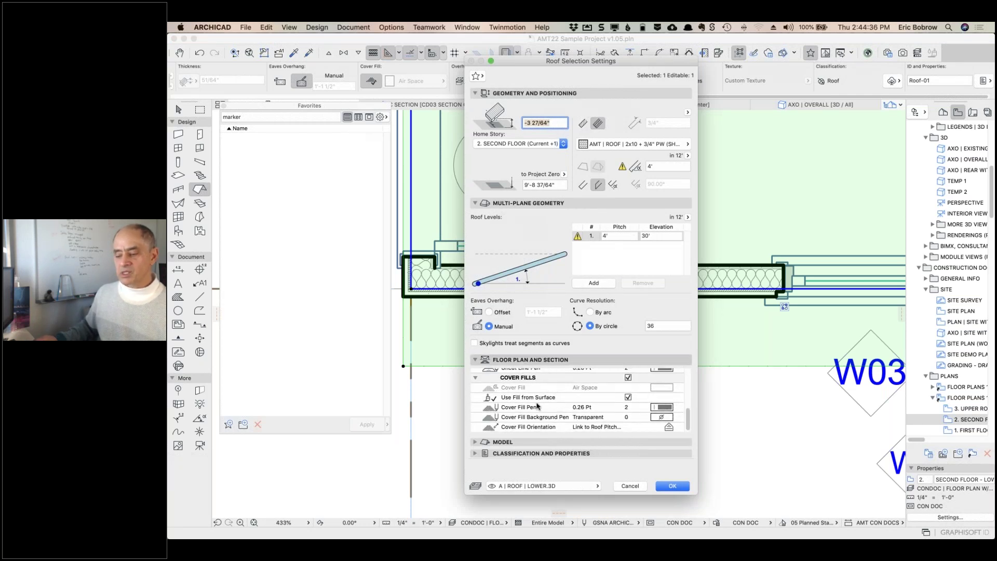
{"action": "left_click", "coordinate": [478, 442]}
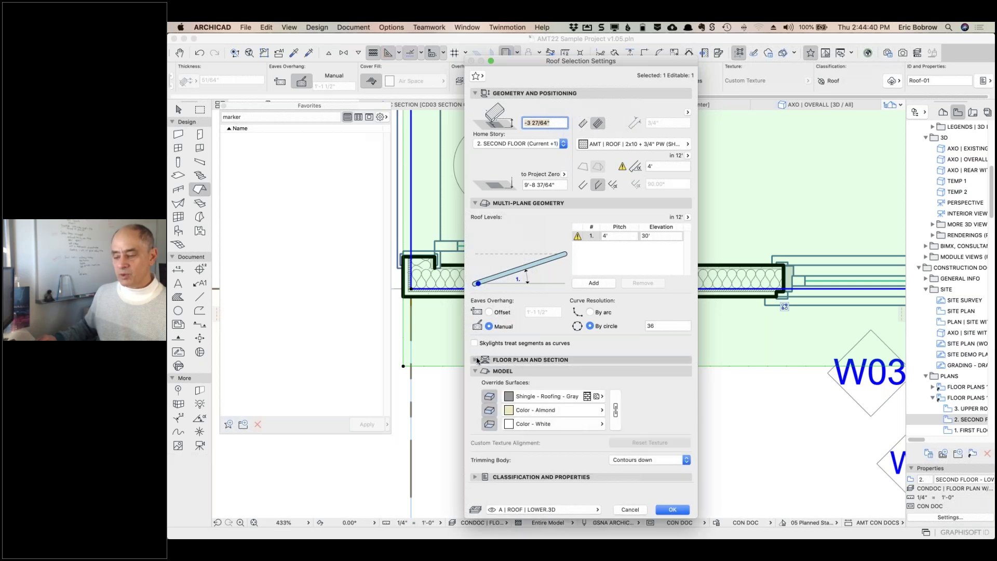
{"action": "left_click", "coordinate": [518, 359]}
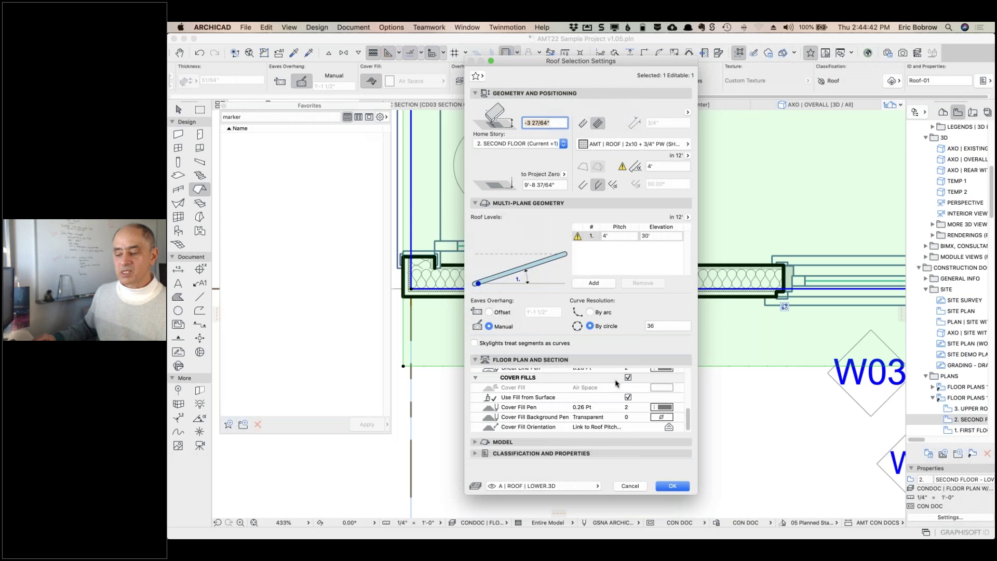
{"action": "left_click", "coordinate": [636, 486]}
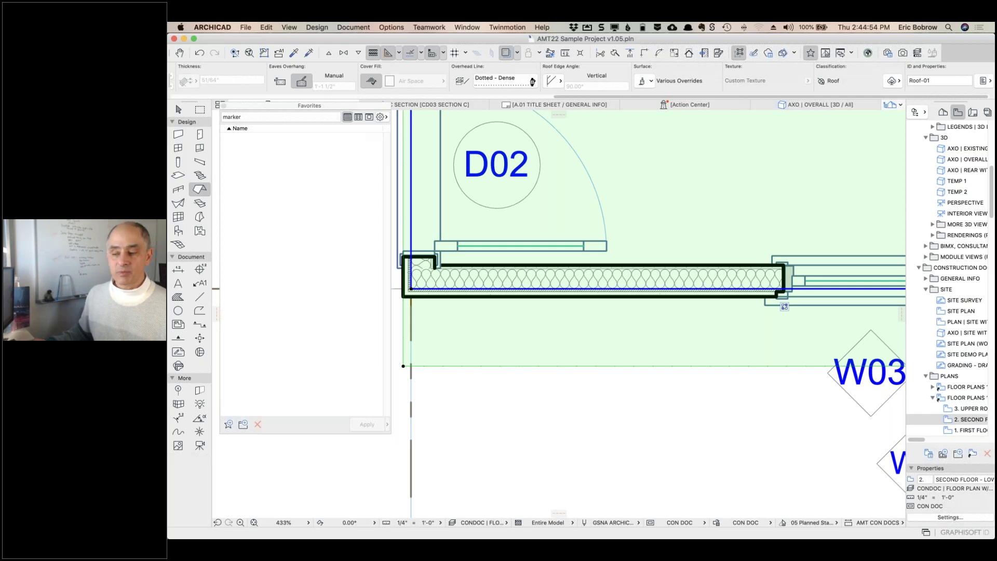
- Set the selected roof's overhead line to Dashed - Dense and deselect the roof
{"action": "mouse_move", "coordinate": [558, 105]}
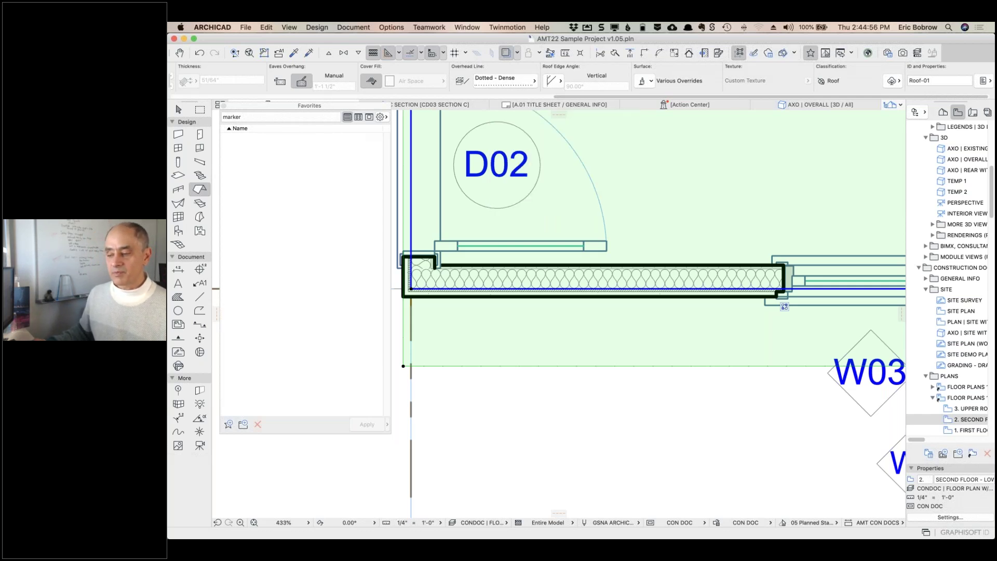
{"action": "left_click", "coordinate": [534, 80]}
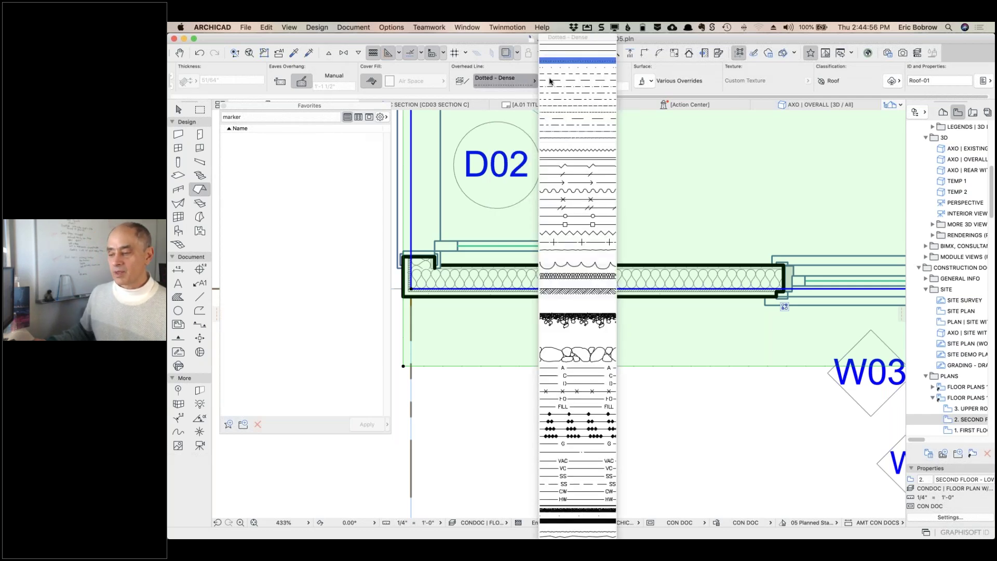
{"action": "left_click", "coordinate": [581, 112]}
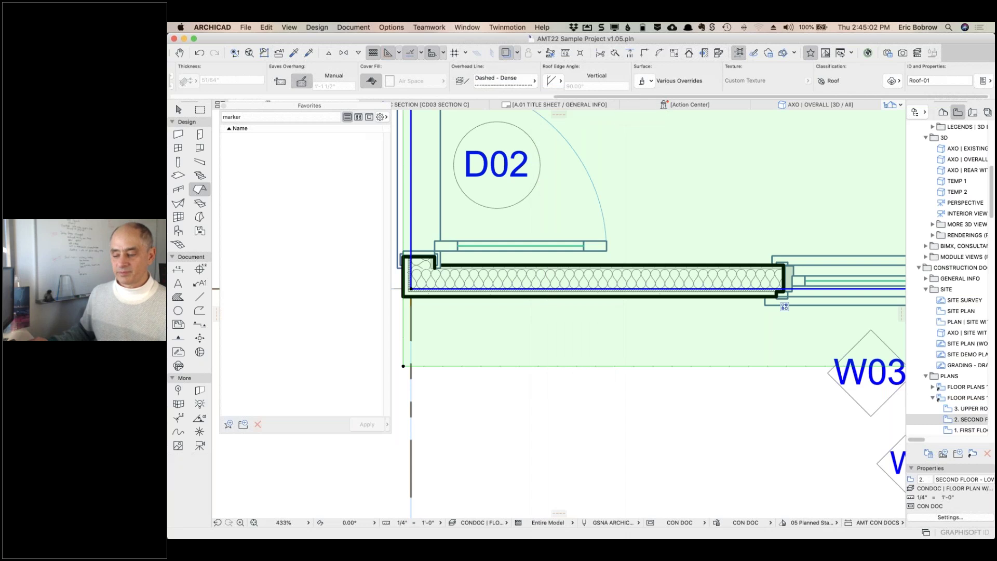
{"action": "key", "text": "Escape"}
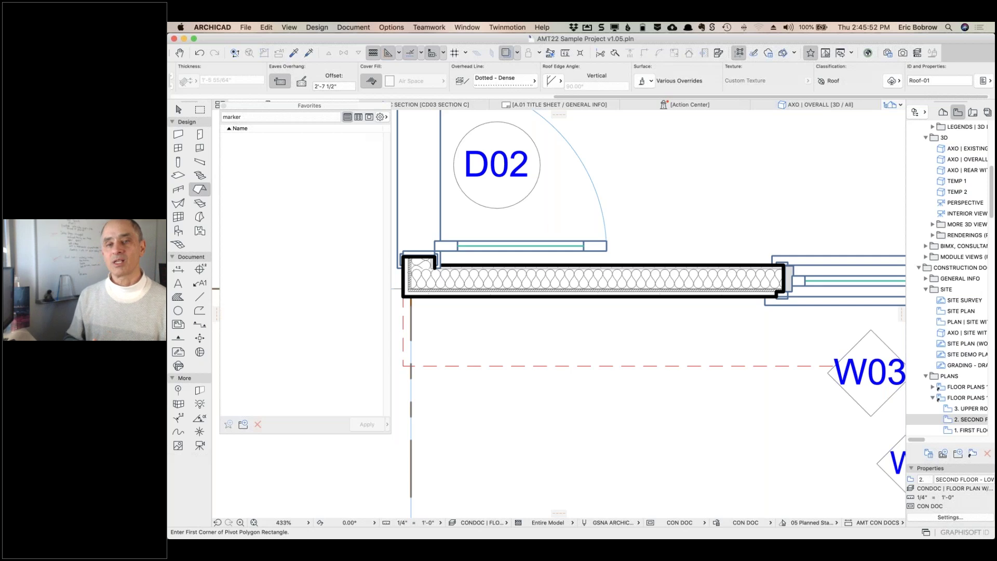
- Store the customized Work Environment tool scheme under the name "ARCHICAD USER Oct. 2019"
{"action": "left_click", "coordinate": [394, 27]}
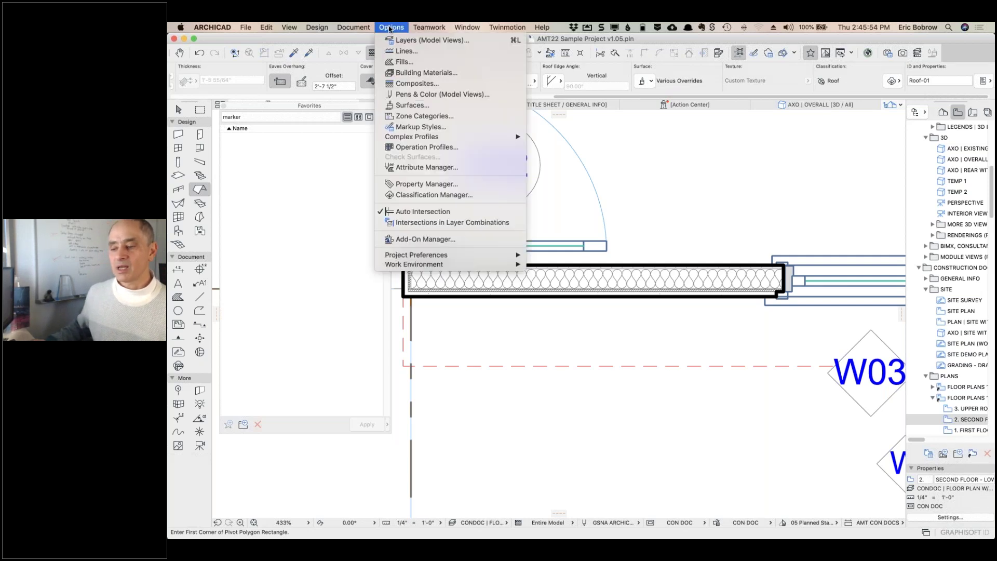
{"action": "mouse_move", "coordinate": [428, 266]}
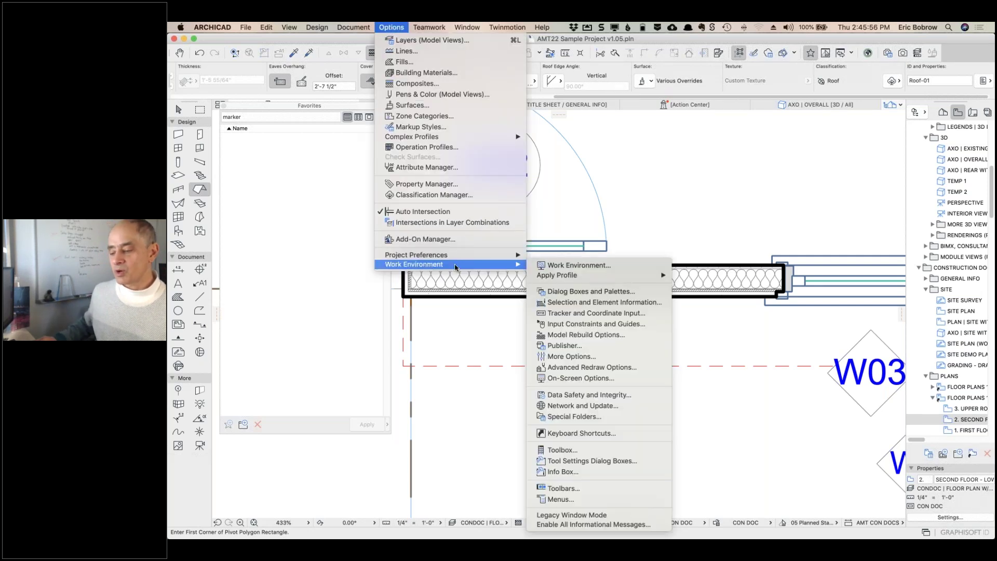
{"action": "left_click", "coordinate": [566, 471]}
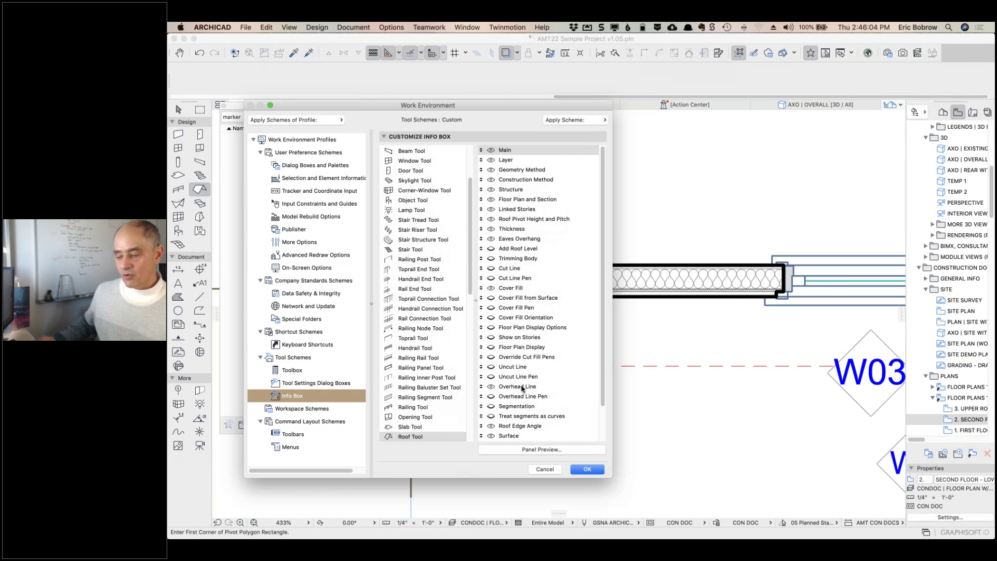
{"action": "left_click", "coordinate": [296, 358]}
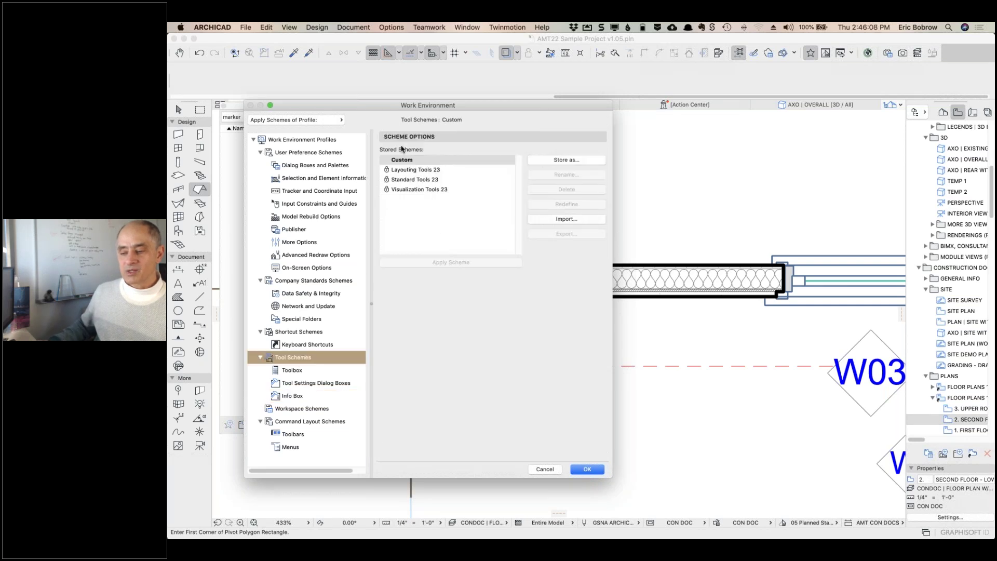
{"action": "left_click", "coordinate": [569, 160]}
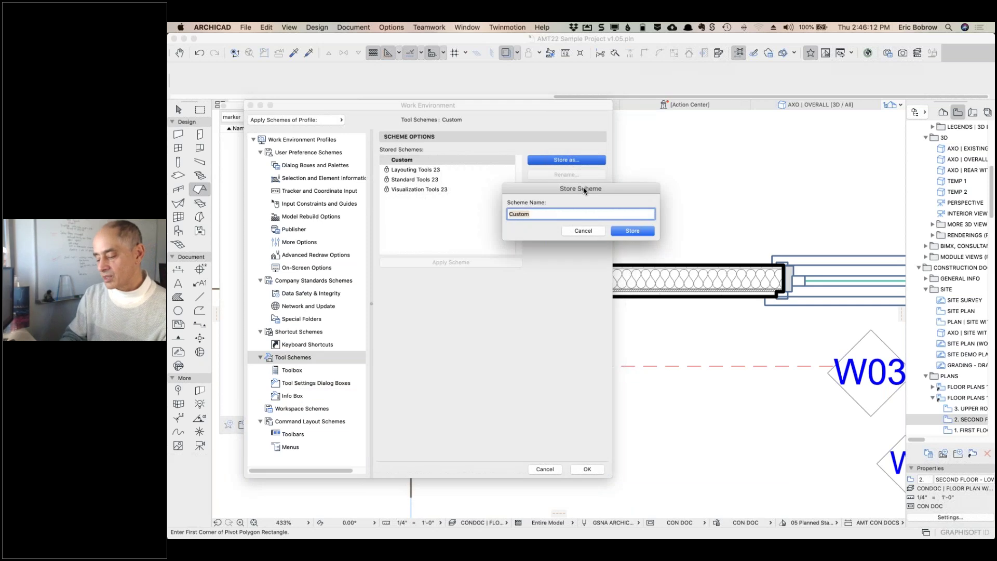
{"action": "type", "text": "ARCHICAD"}
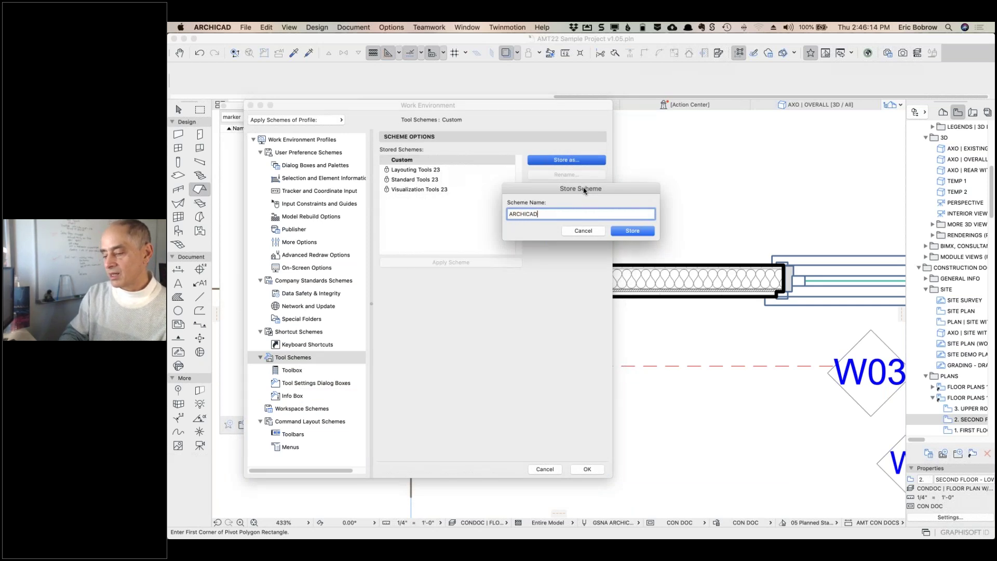
{"action": "type", "text": " USER Oc"}
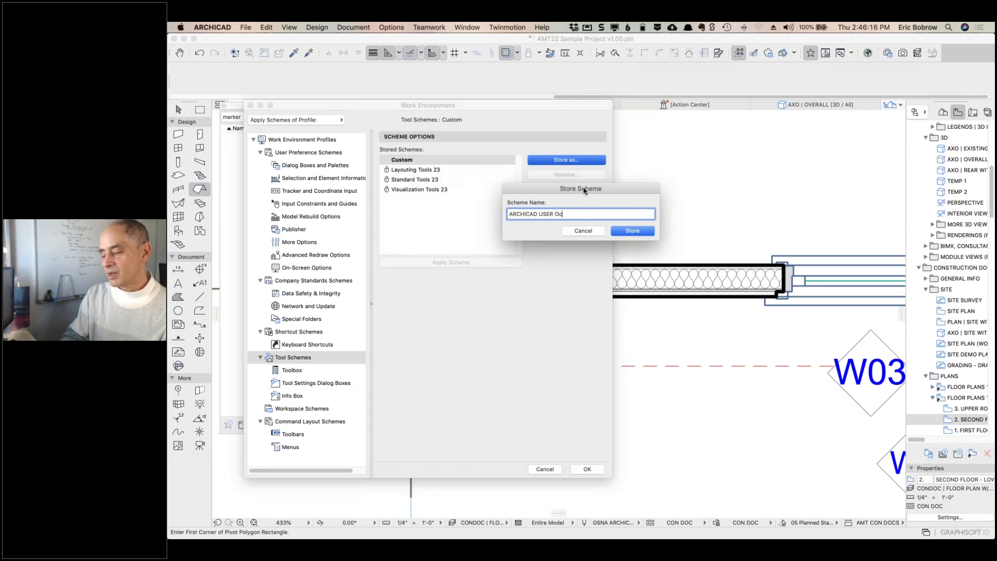
{"action": "type", "text": "t. 2019"}
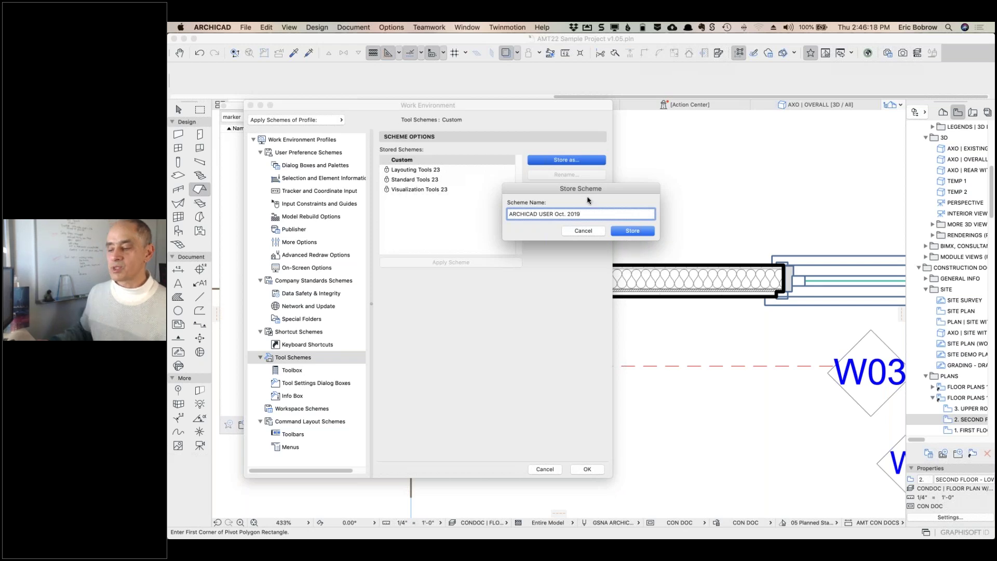
{"action": "left_click", "coordinate": [632, 231]}
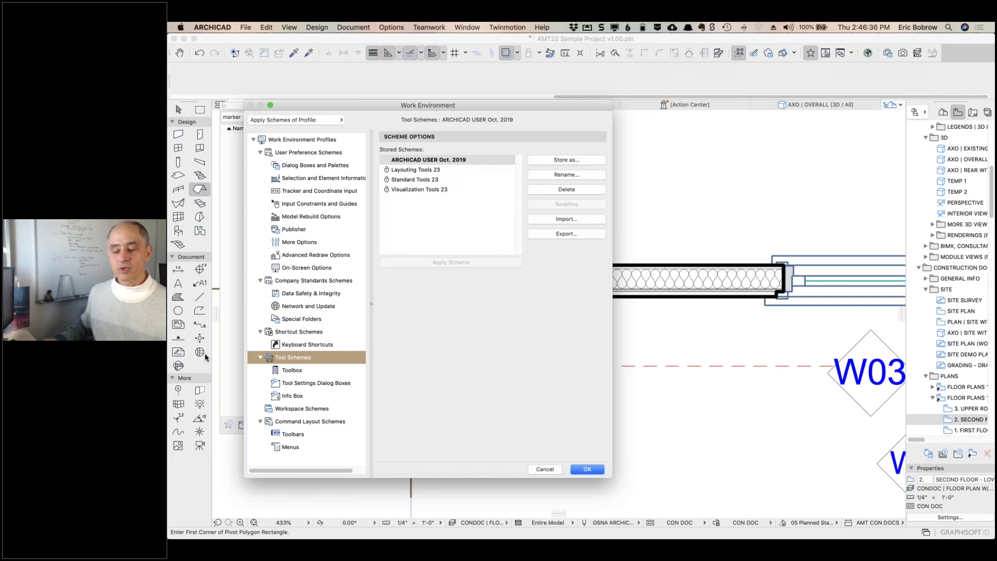
{"action": "left_click", "coordinate": [586, 469]}
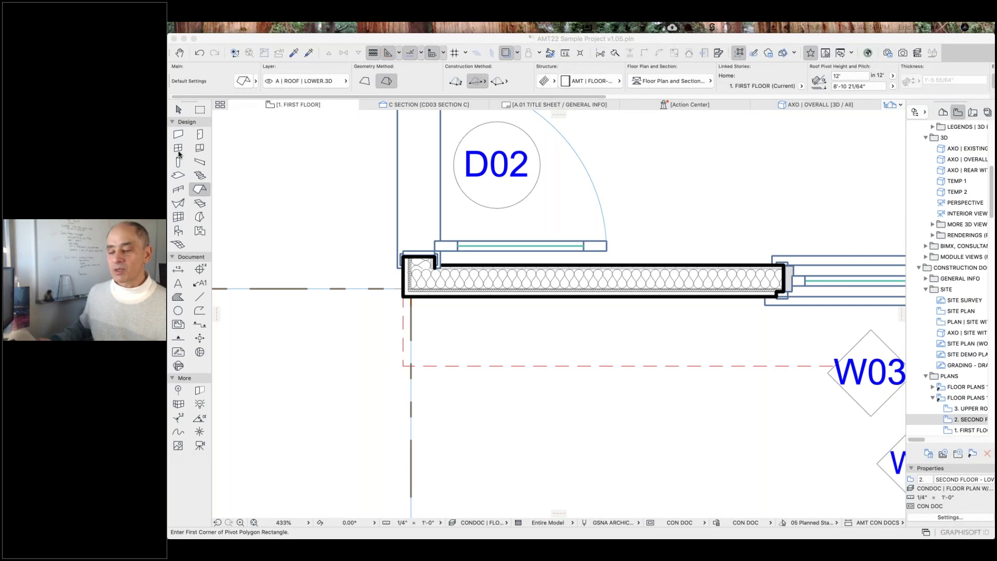
- Show the favorites list for the Window tool and bring the first-floor plan's bath and living areas into view
{"action": "key", "text": "super+shift+f"}
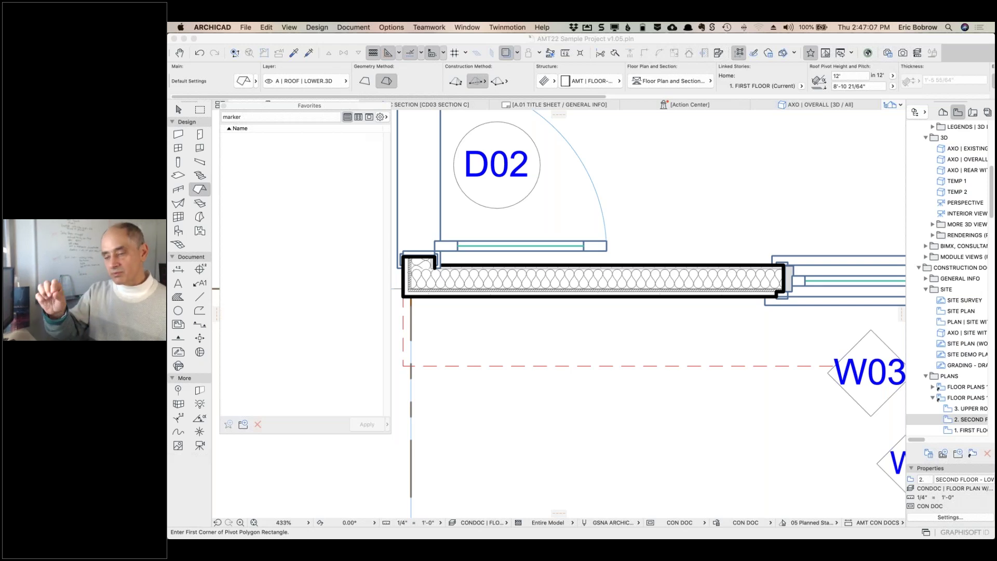
{"action": "left_click", "coordinate": [178, 148]}
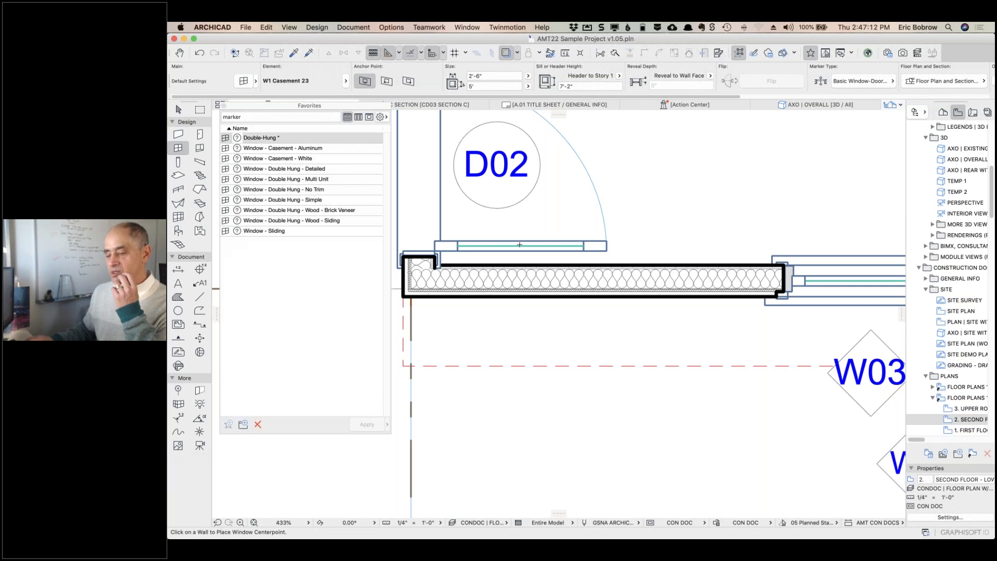
{"action": "scroll", "coordinate": [506, 245], "scroll_direction": "down", "scroll_amount": 10}
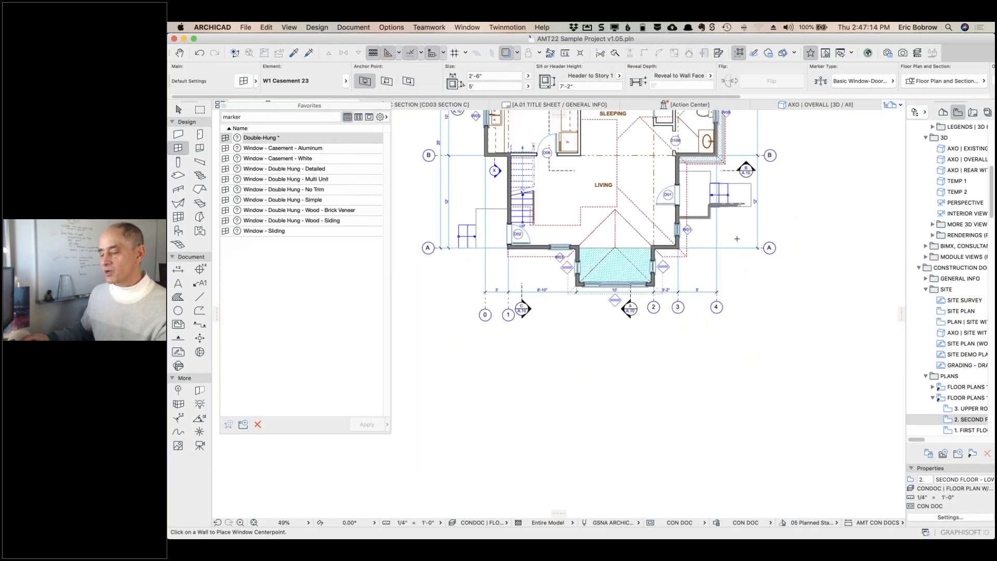
{"action": "scroll", "coordinate": [709, 219], "scroll_direction": "up", "scroll_amount": 3}
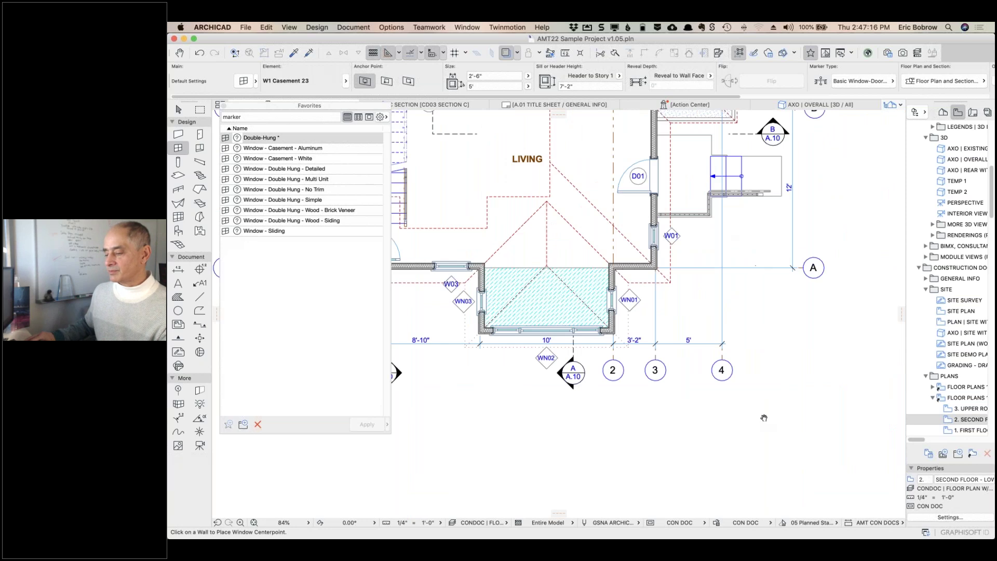
{"action": "middle_click_drag", "start_coordinate": [757, 266], "coordinate": [763, 418]}
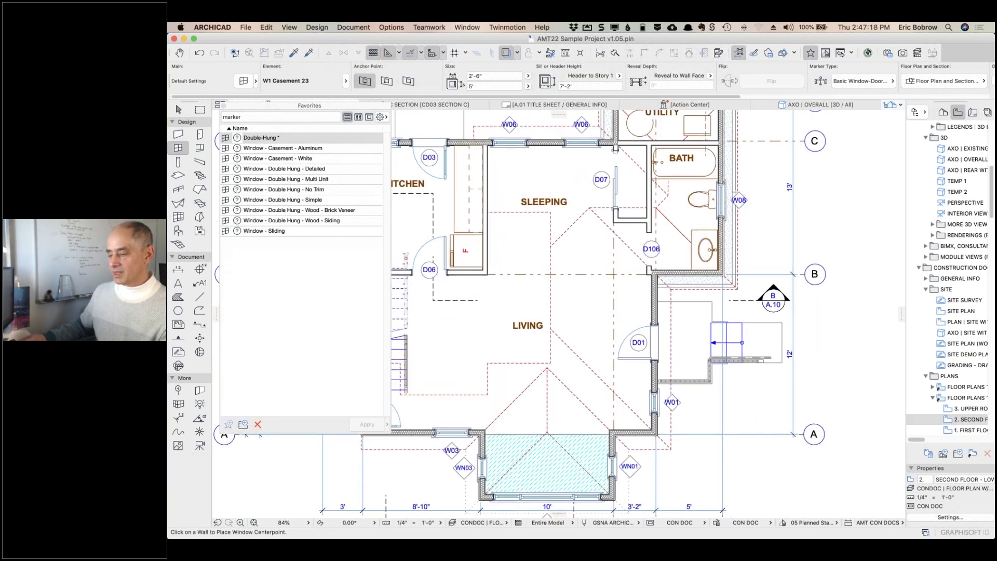
- Select window W08 in the bath and locate its ID in the window settings, leaving without saving, and in the info box
{"action": "left_click", "coordinate": [721, 200]}
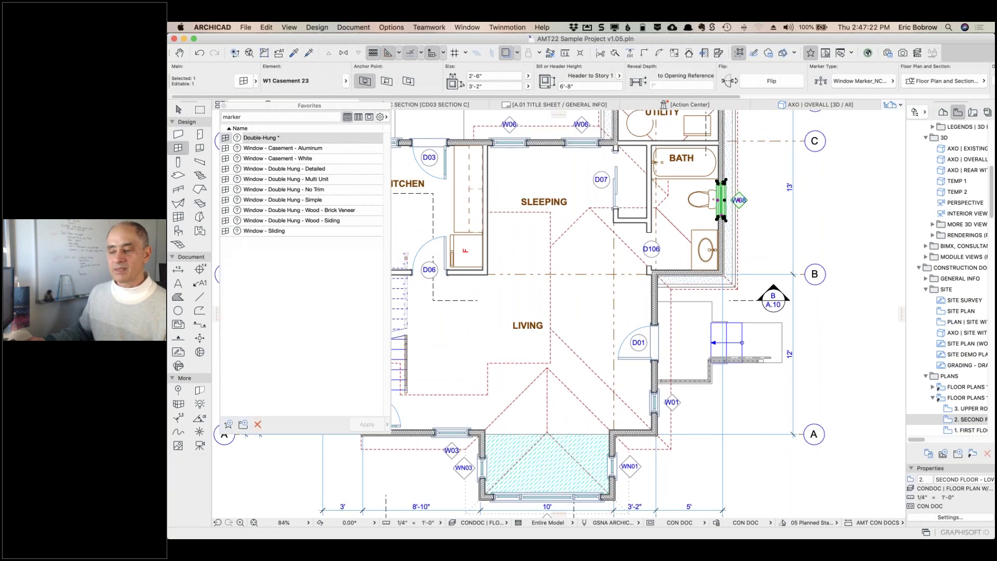
{"action": "left_click", "coordinate": [244, 82]}
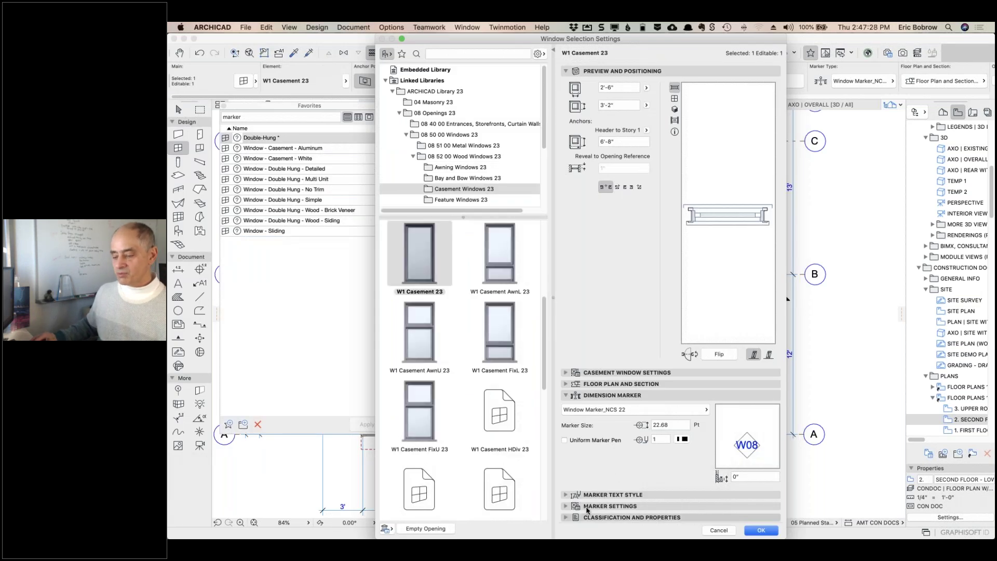
{"action": "left_click", "coordinate": [567, 518]}
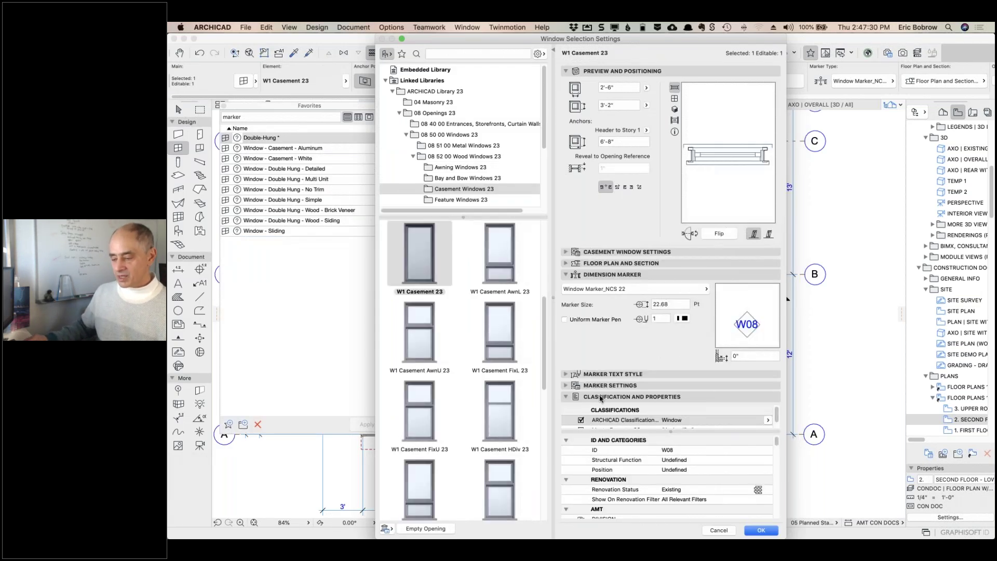
{"action": "left_click", "coordinate": [681, 450]}
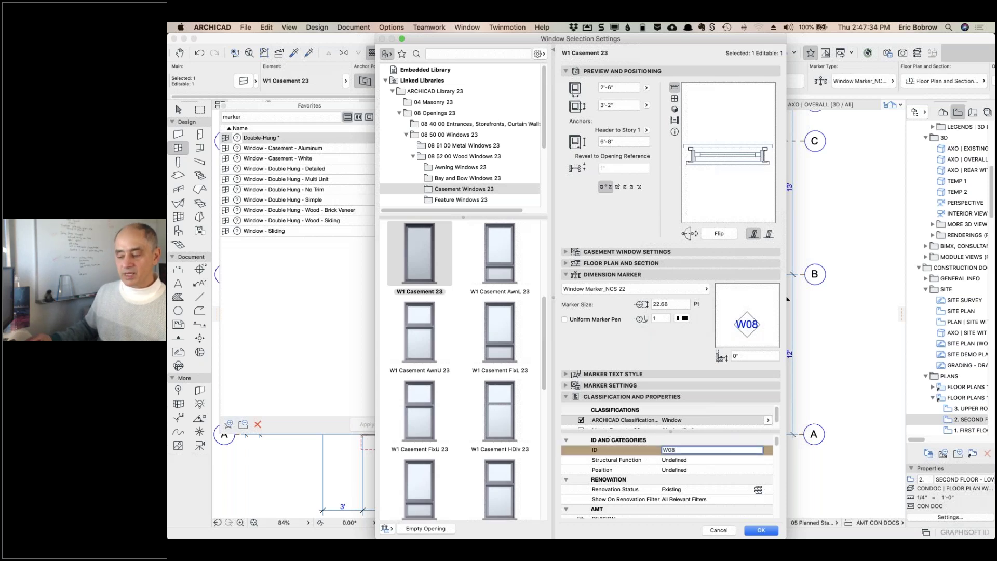
{"action": "left_click", "coordinate": [721, 531]}
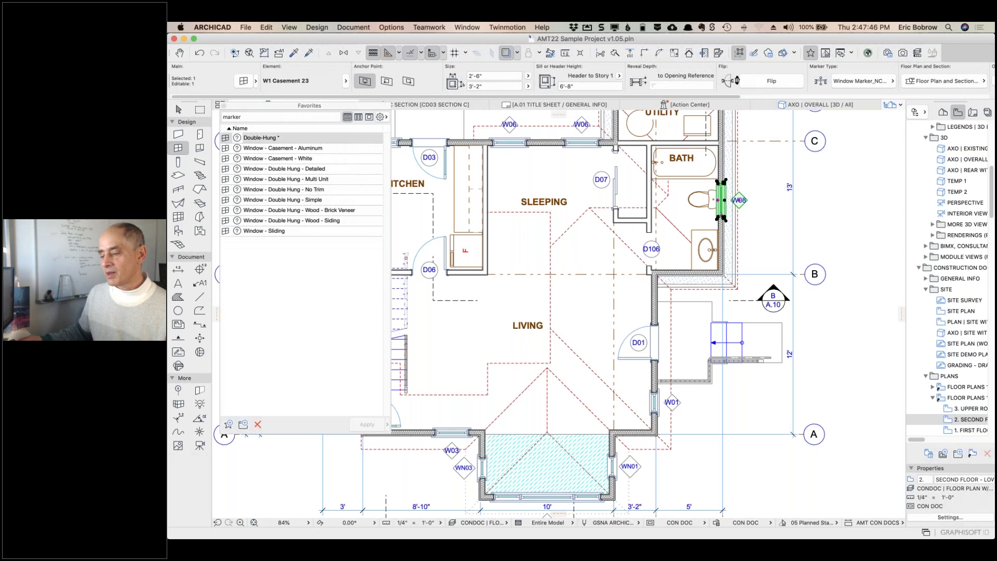
{"action": "left_click", "coordinate": [870, 98]}
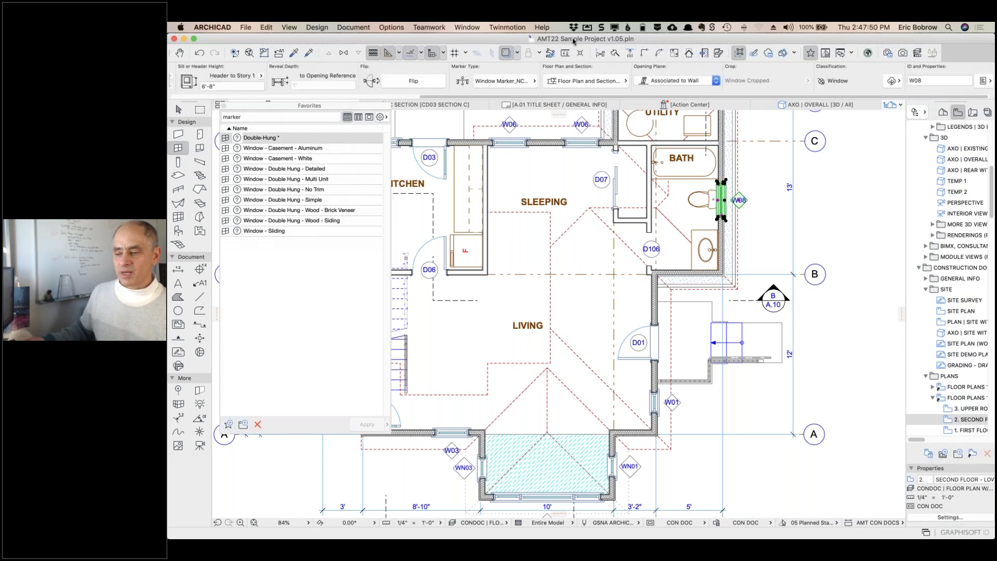
- In the Work Environment's Info Box customization, move ID and Properties to the first place for the Window Tool
{"action": "left_click", "coordinate": [391, 28]}
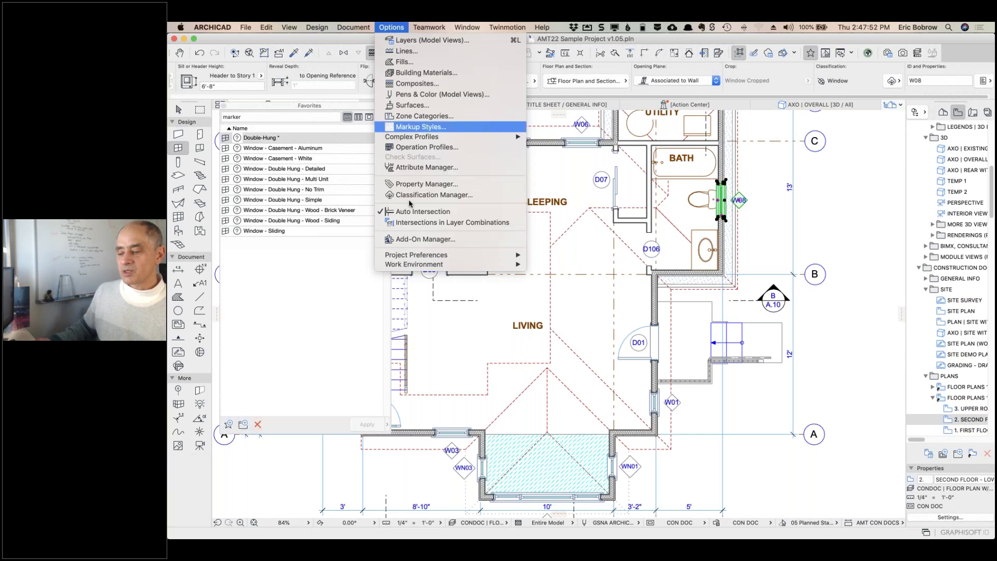
{"action": "mouse_move", "coordinate": [457, 266]}
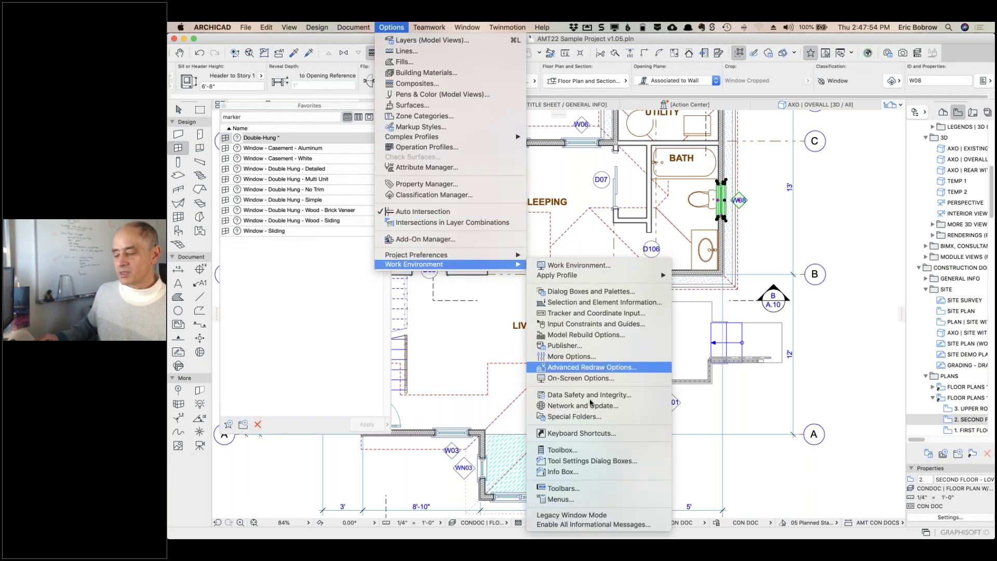
{"action": "left_click", "coordinate": [566, 472]}
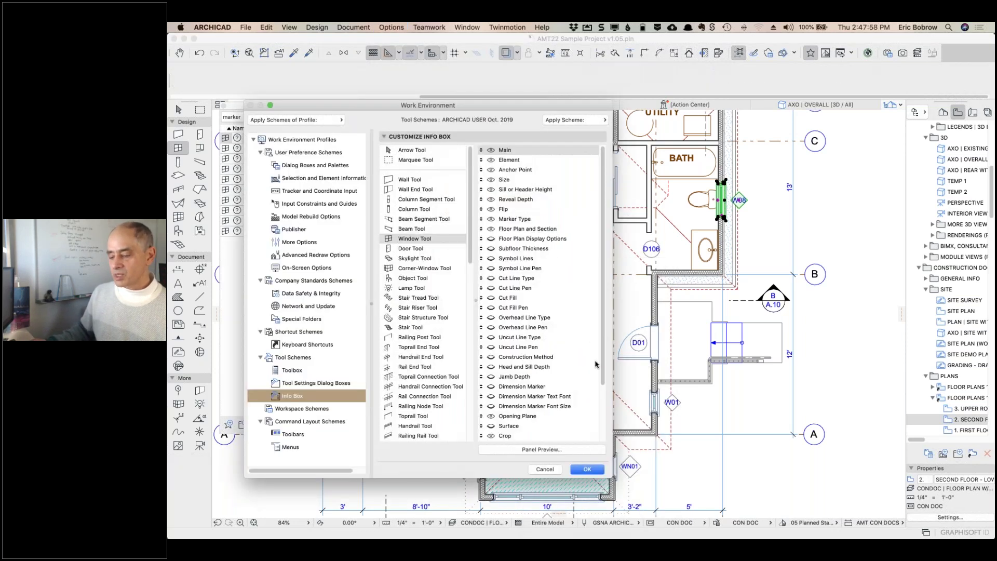
{"action": "scroll", "coordinate": [606, 393], "scroll_direction": "down", "scroll_amount": 3}
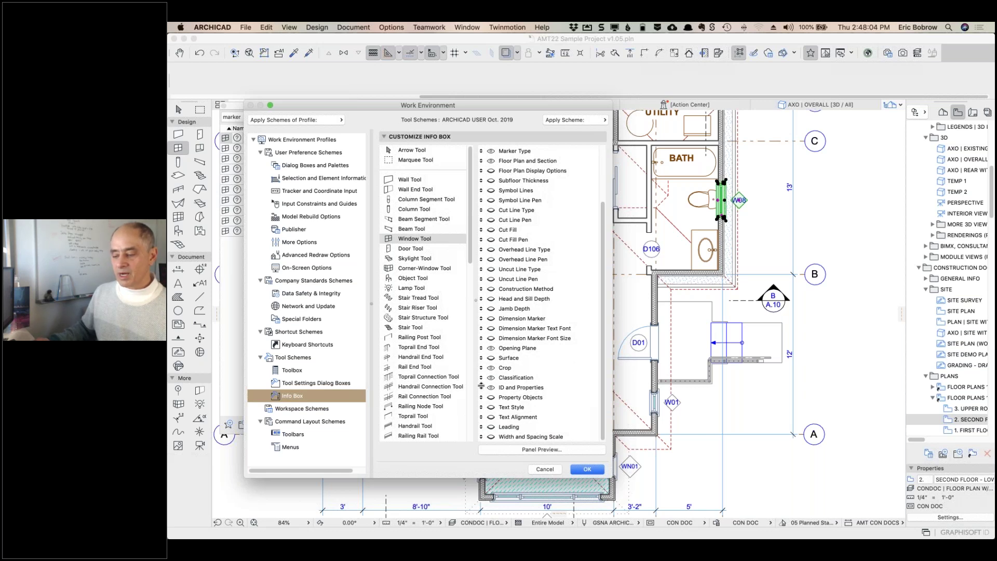
{"action": "left_click_drag", "start_coordinate": [481, 386], "coordinate": [487, 155]}
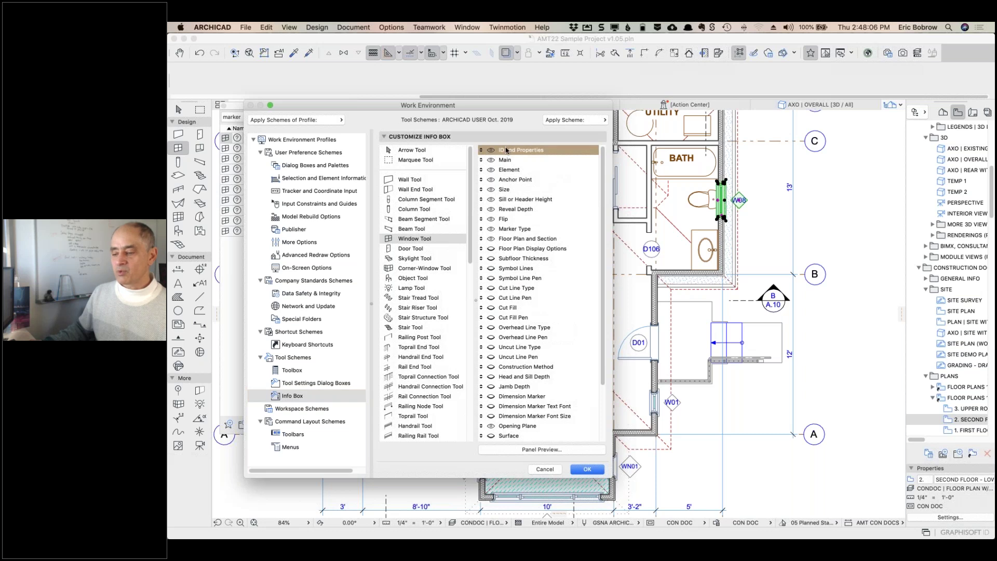
- Move ID and Properties to the first place for the Door Tool as well and apply the info box changes
{"action": "left_click", "coordinate": [411, 250]}
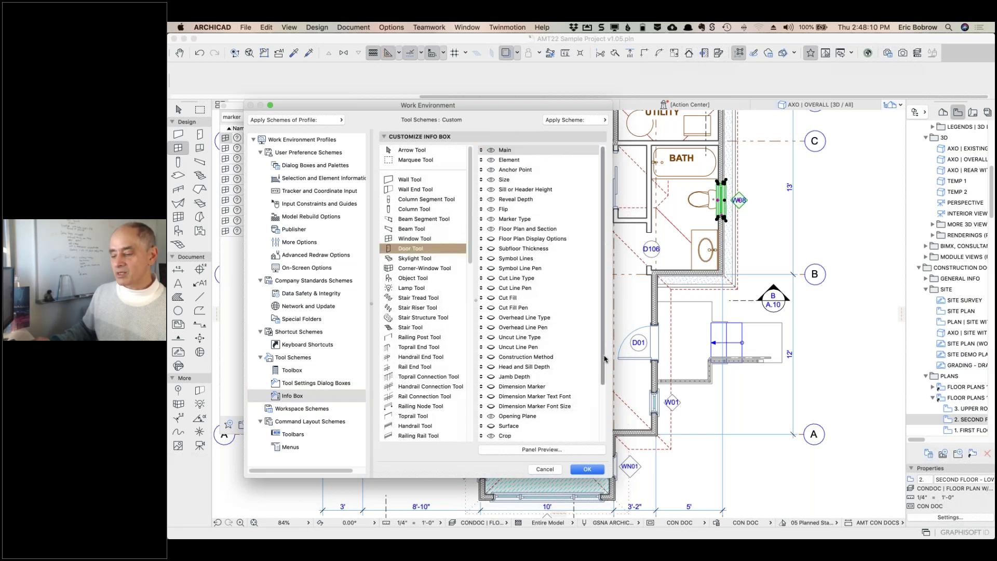
{"action": "scroll", "coordinate": [605, 389], "scroll_direction": "down", "scroll_amount": 5}
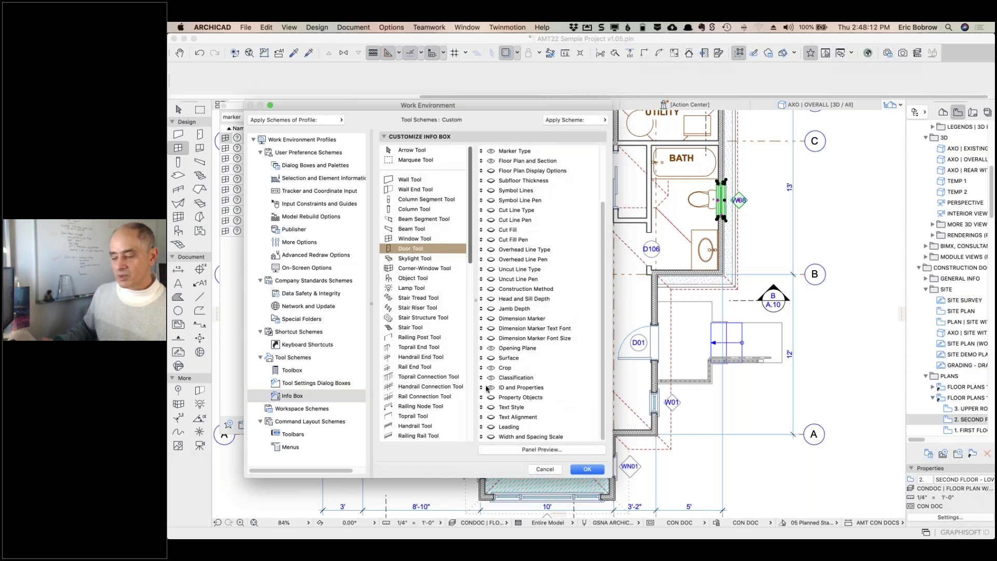
{"action": "left_click_drag", "start_coordinate": [481, 387], "coordinate": [487, 137]}
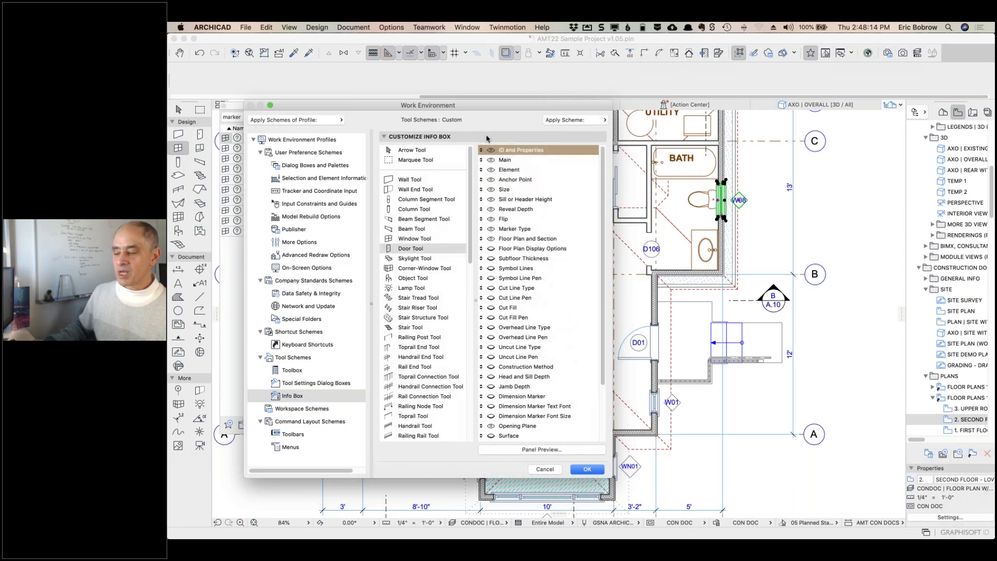
{"action": "left_click", "coordinate": [587, 470]}
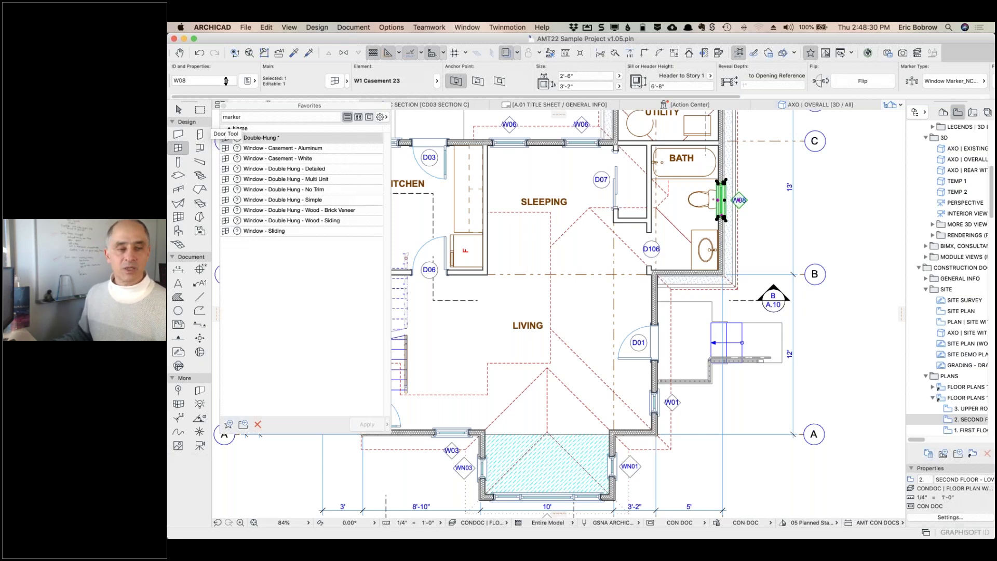
- Activate the Door tool to list the door favorites
{"action": "left_click", "coordinate": [199, 134]}
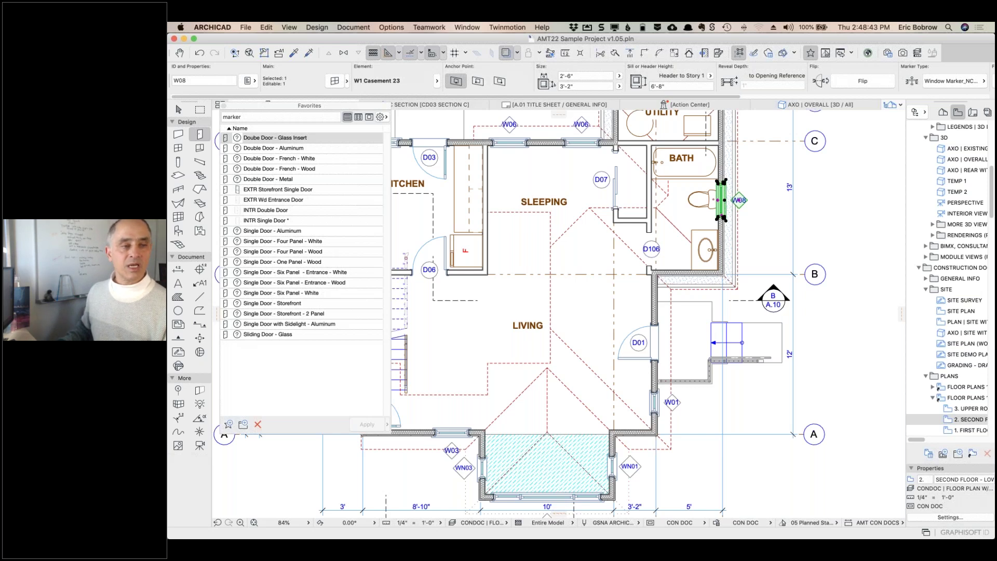
{"action": "key", "text": "super+Tab"}
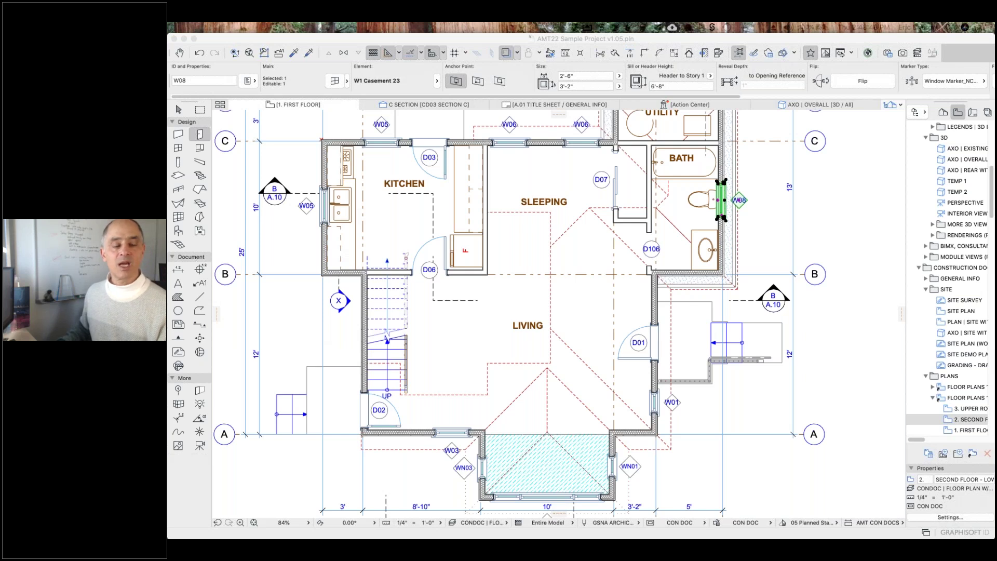
{"action": "left_click", "coordinate": [478, 43]}
- Review the Legacy project preferences for line types displayed across stories and roof display, leaving without saving
{"action": "left_click", "coordinate": [391, 27]}
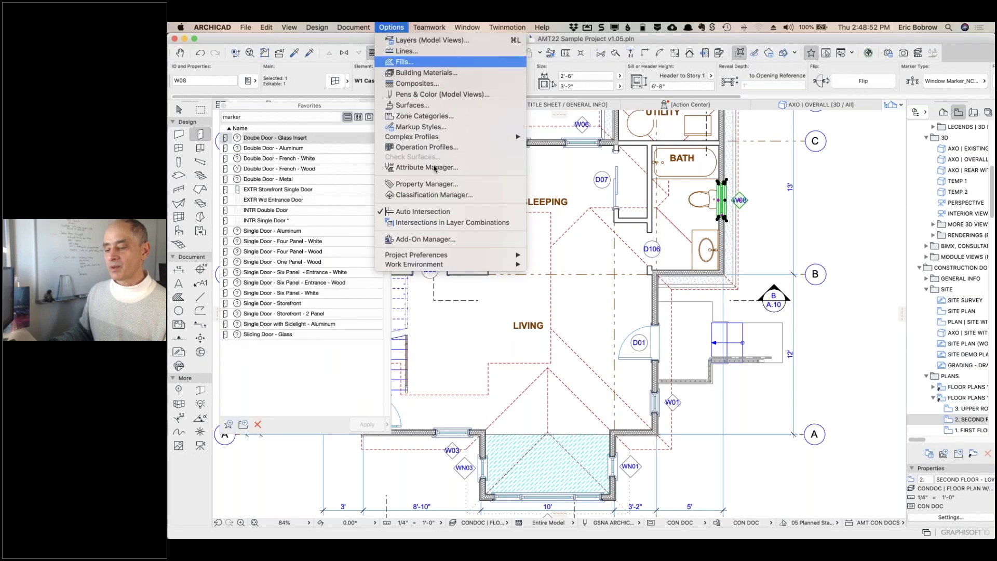
{"action": "mouse_move", "coordinate": [442, 258]}
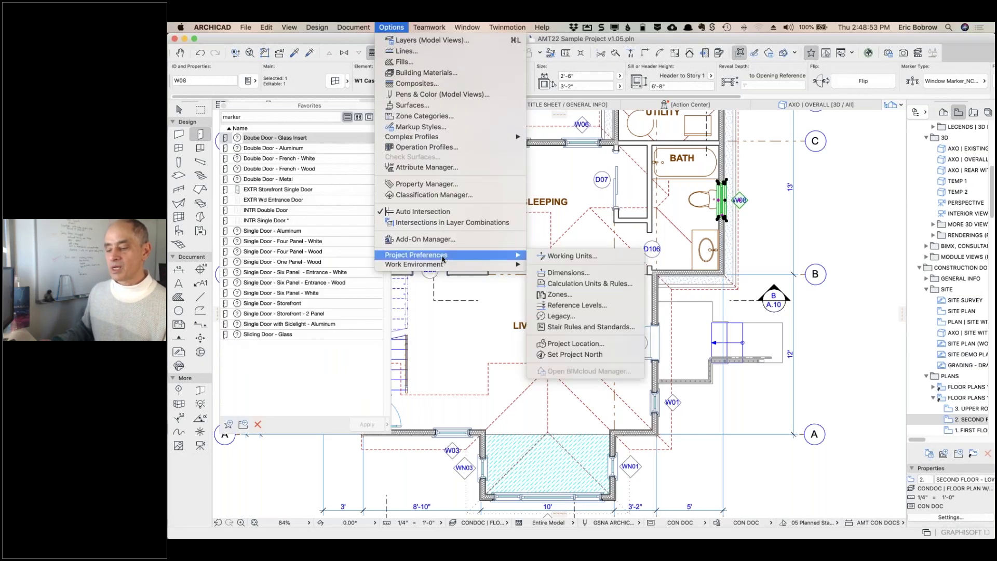
{"action": "left_click", "coordinate": [561, 315]}
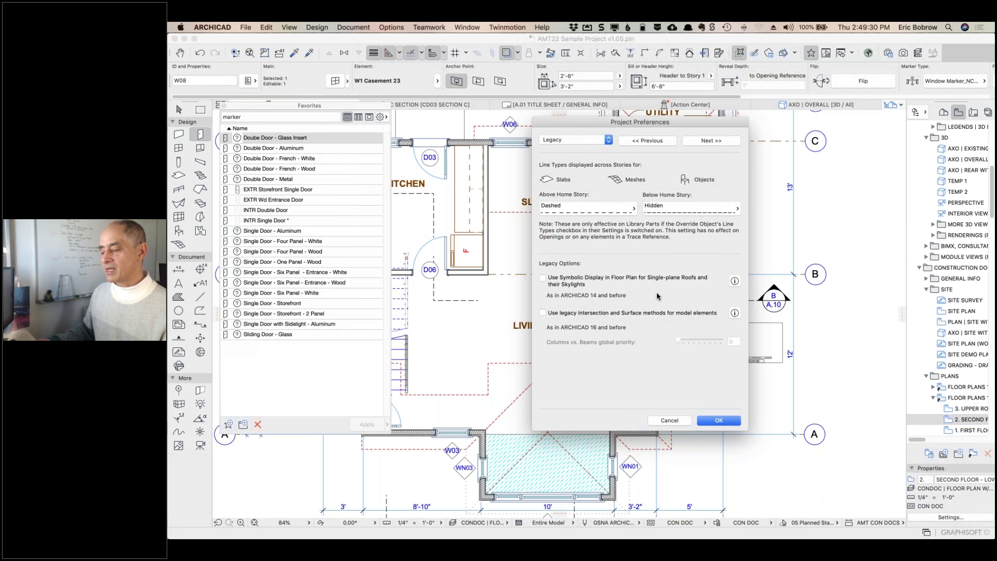
{"action": "left_click", "coordinate": [670, 420]}
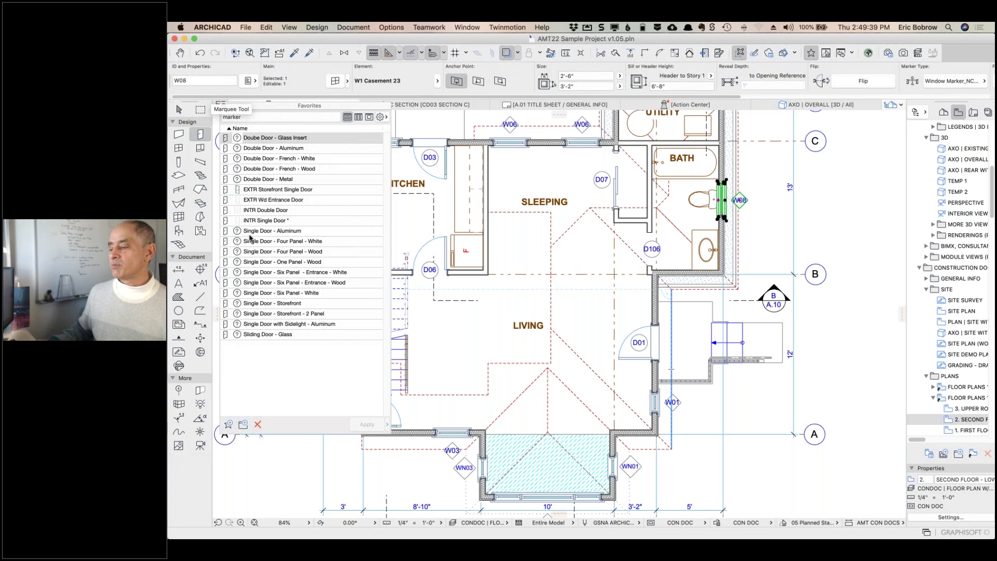
- Deselect window W08 and close the favorites list
{"action": "key", "text": "Escape"}
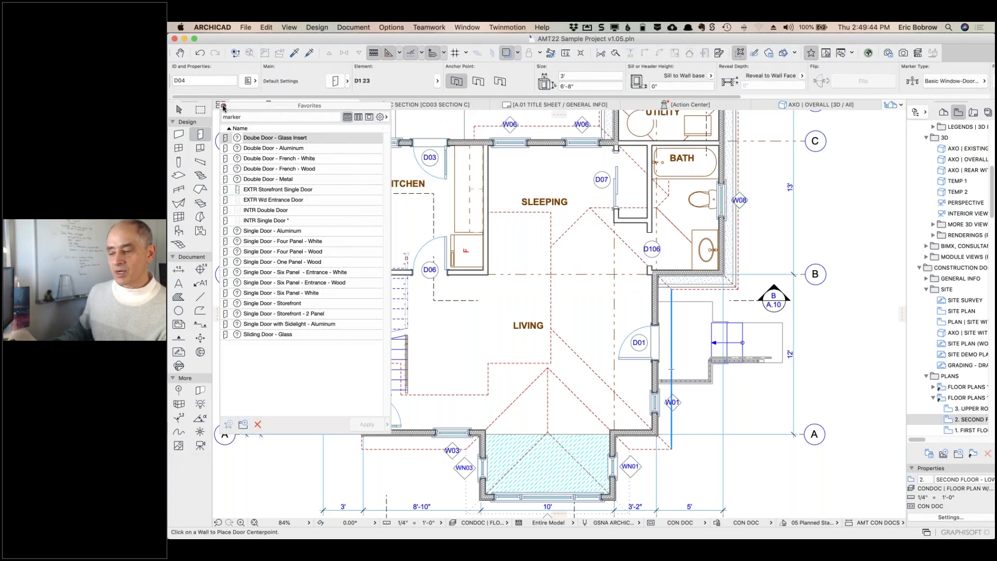
{"action": "left_click", "coordinate": [223, 106]}
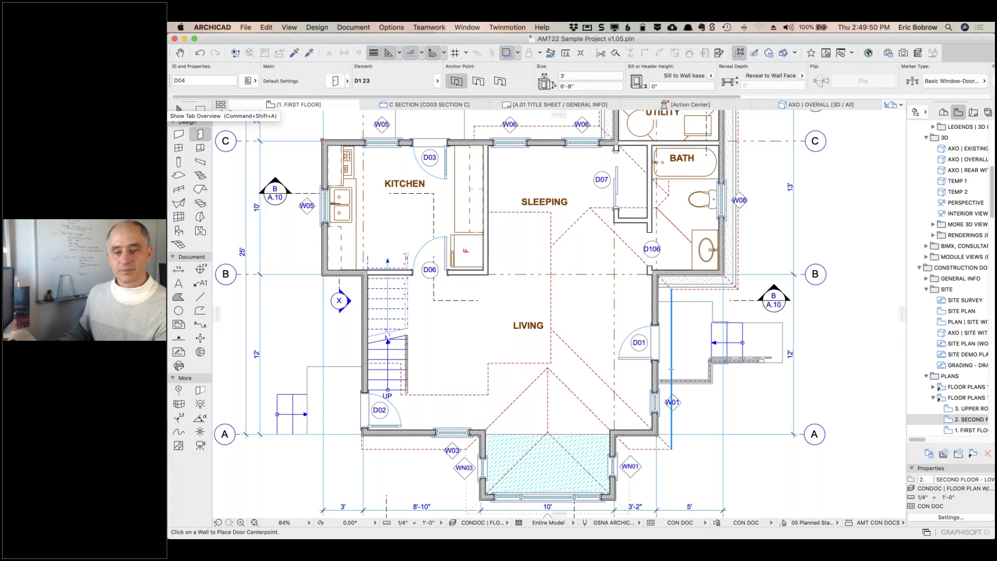
- Switch to Chrome and find the section on photo-realistic renderings with Twinmotion on Graphisoft's ARCHICAD page
{"action": "key", "text": "super+Tab"}
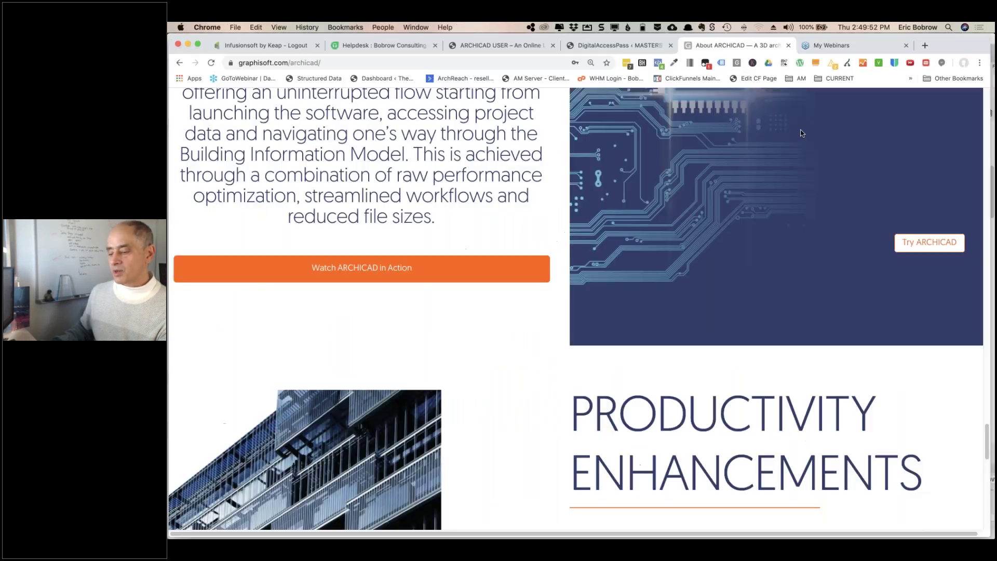
{"action": "scroll", "coordinate": [901, 180], "scroll_direction": "down", "scroll_amount": 3}
{"action": "scroll", "coordinate": [900, 180], "scroll_direction": "up", "scroll_amount": 10}
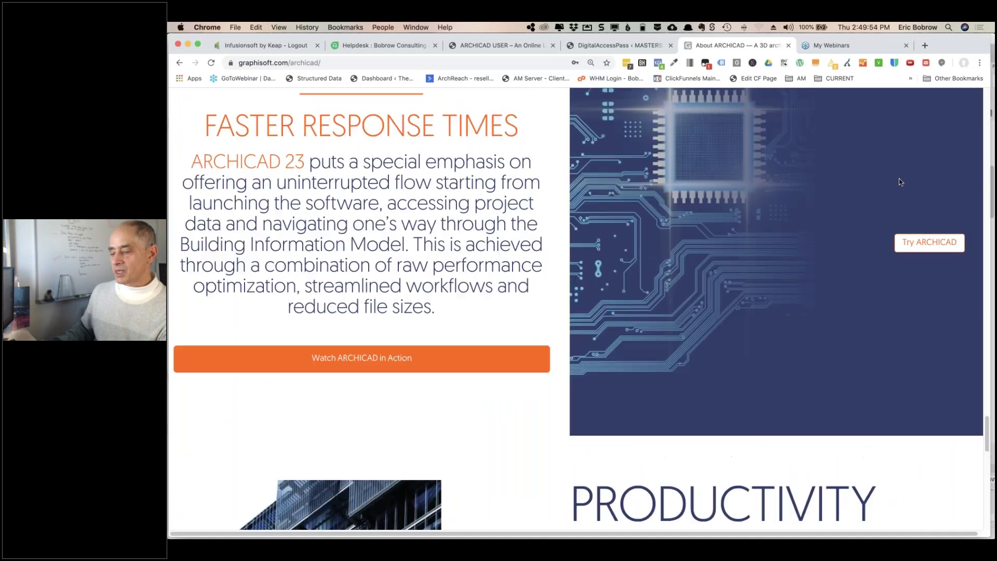
{"action": "scroll", "coordinate": [900, 180], "scroll_direction": "up", "scroll_amount": 15}
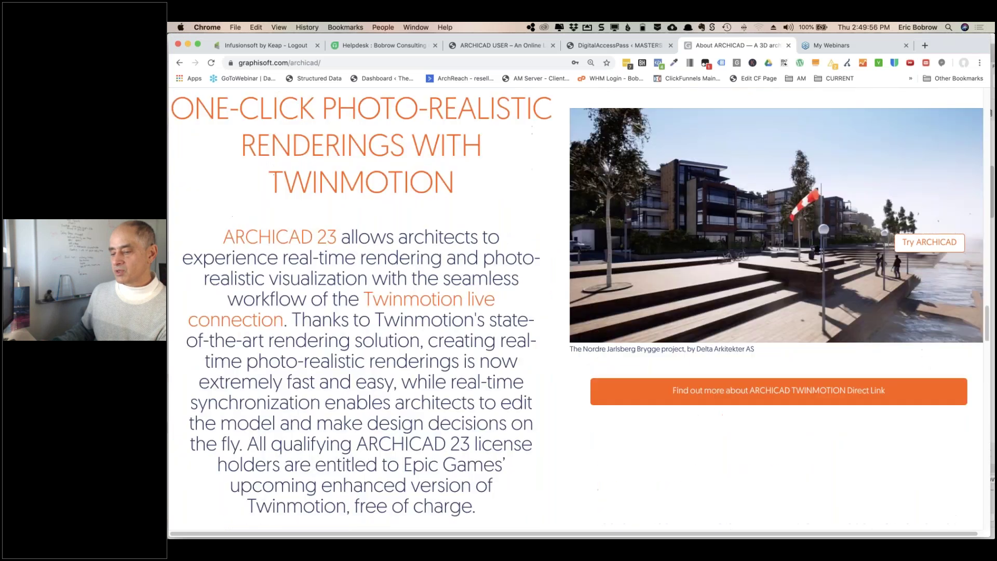
{"action": "scroll", "coordinate": [900, 181], "scroll_direction": "down", "scroll_amount": 2}
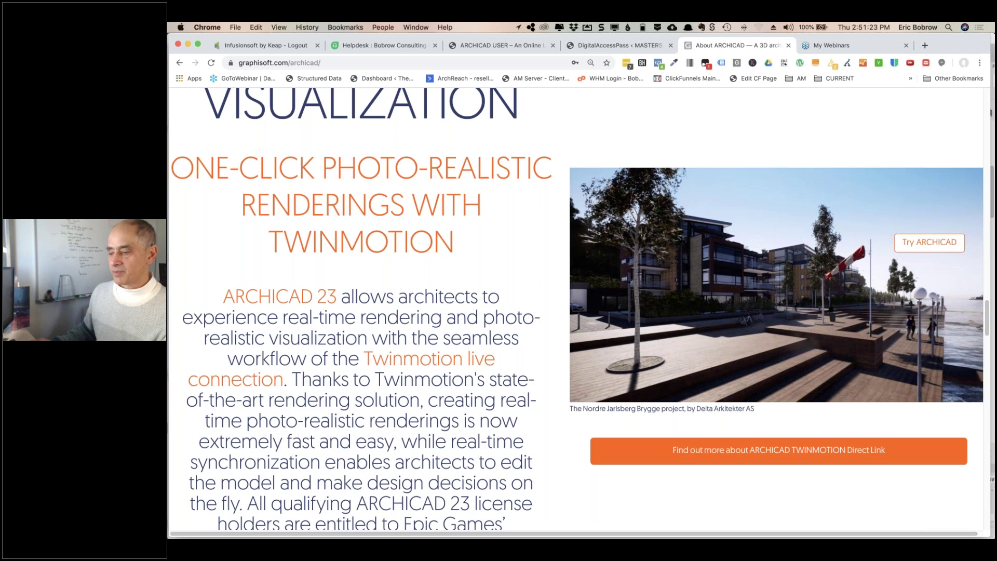
- Switch back to ARCHICAD and check the Twinmotion commands for DirectLink
{"action": "key", "text": "super+Tab"}
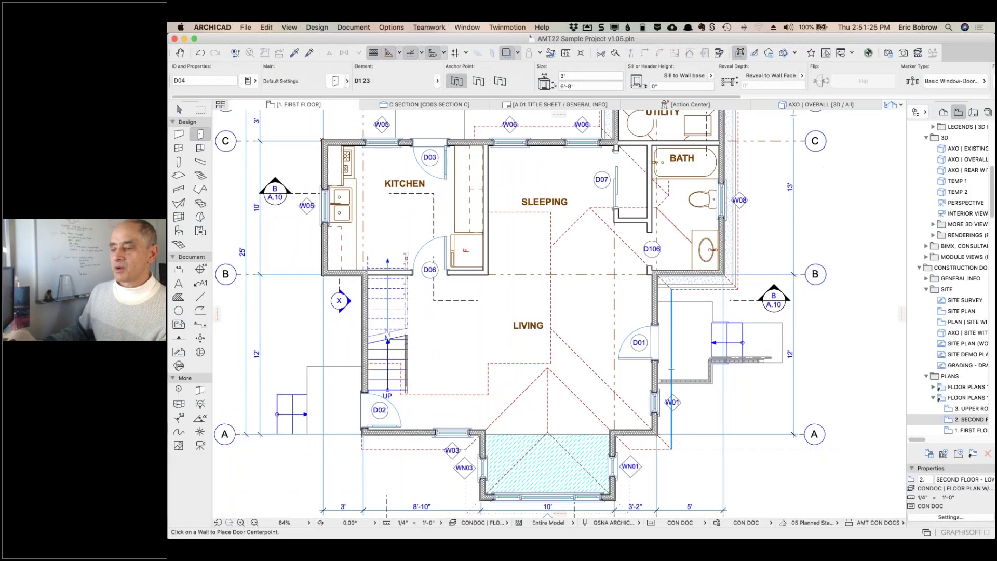
{"action": "left_click", "coordinate": [503, 27]}
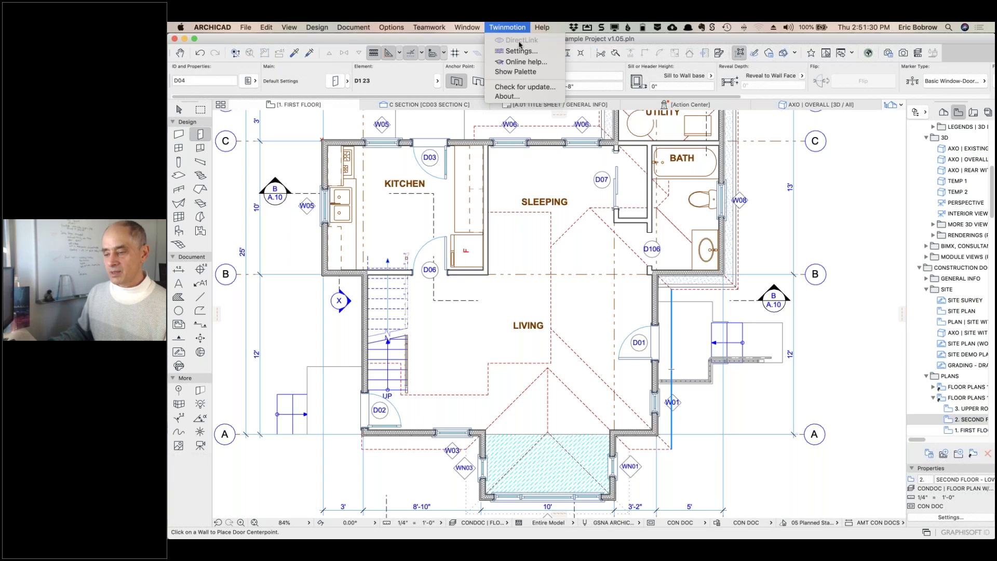
{"action": "left_click", "coordinate": [519, 45]}
{"action": "left_click", "coordinate": [518, 29]}
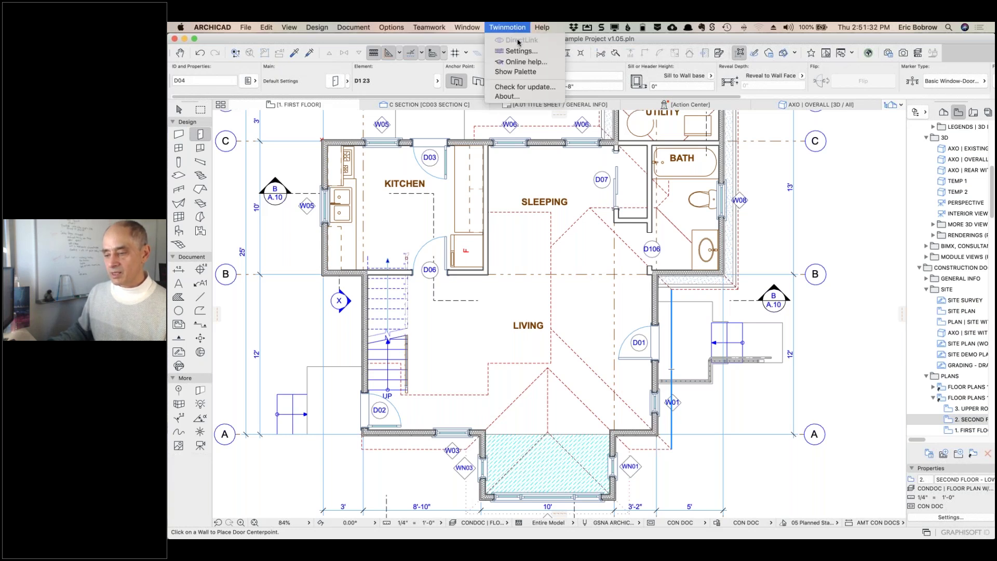
- Check the Connexion options in Twinmotion's synchronization settings, leave without changes, and recheck the DirectLink command
{"action": "left_click", "coordinate": [521, 52]}
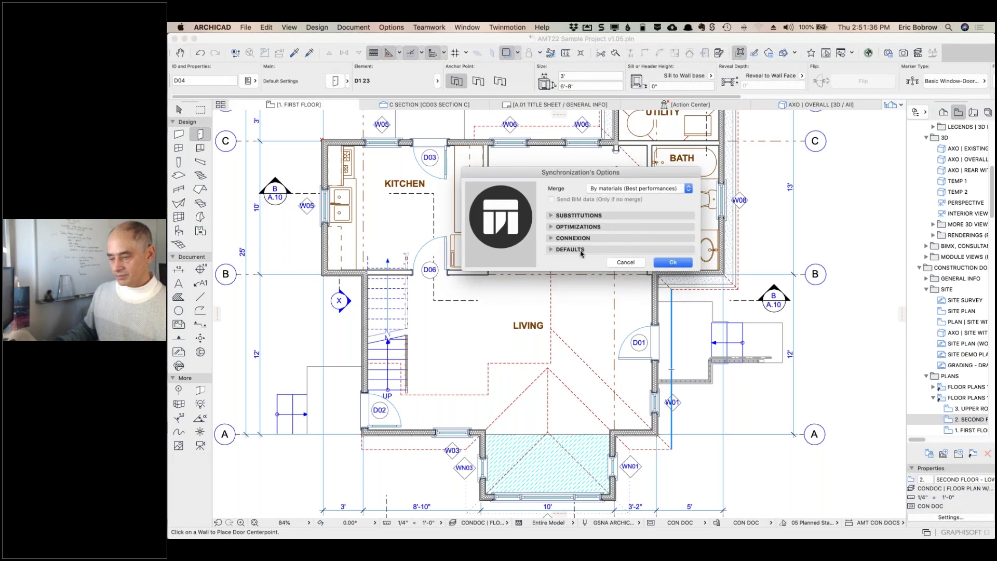
{"action": "left_click", "coordinate": [573, 238]}
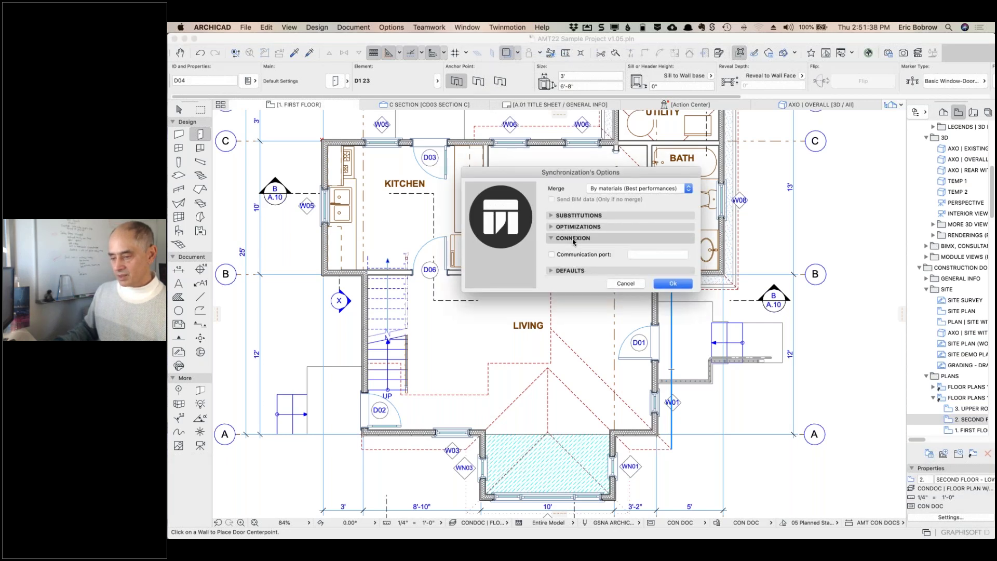
{"action": "left_click", "coordinate": [618, 283]}
{"action": "left_click", "coordinate": [505, 28]}
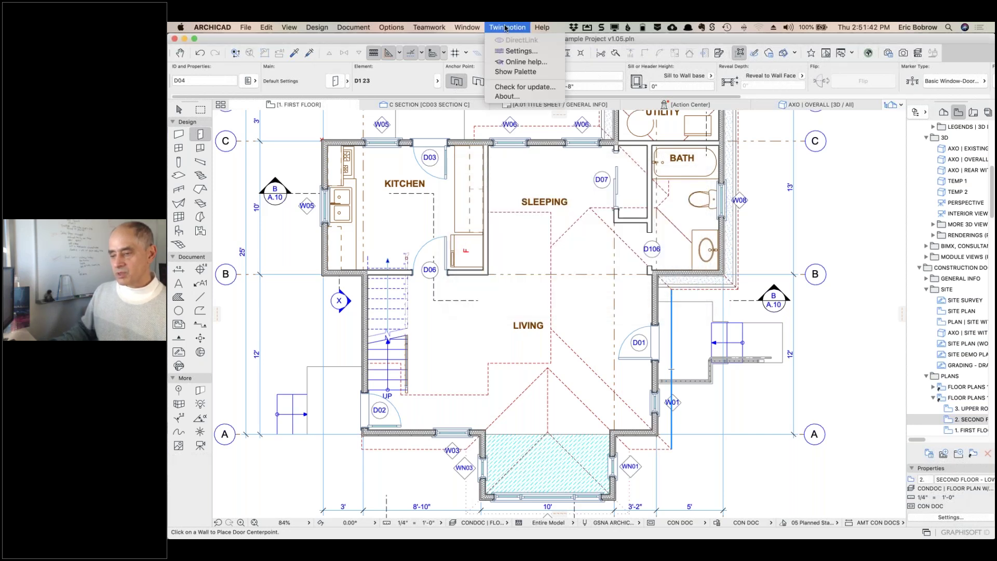
{"action": "left_click", "coordinate": [506, 28]}
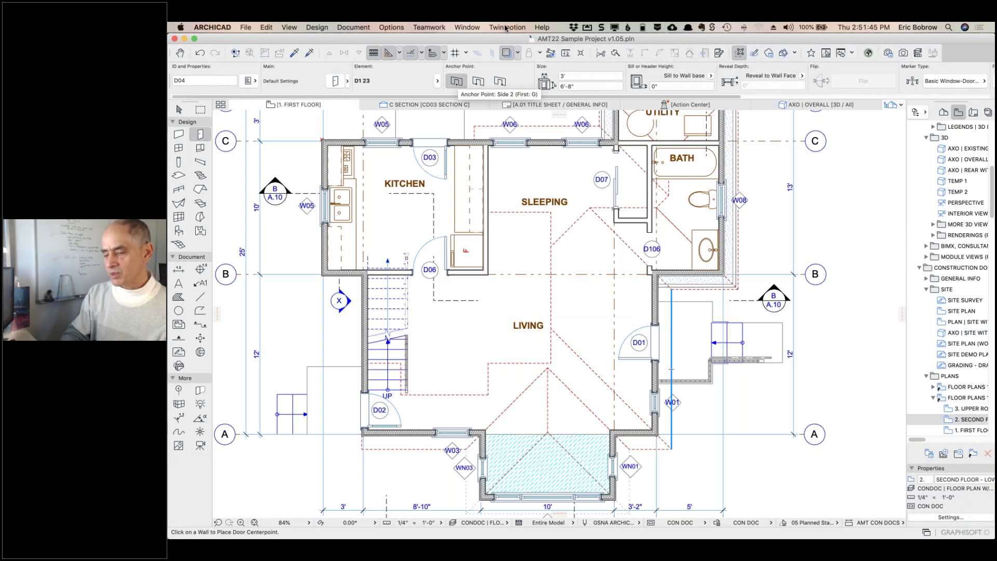
- Launch Twinmotion and dismiss its welcome window
{"action": "key", "text": "super+space"}
{"action": "type", "text": "twin"}
{"action": "key", "text": "Return"}
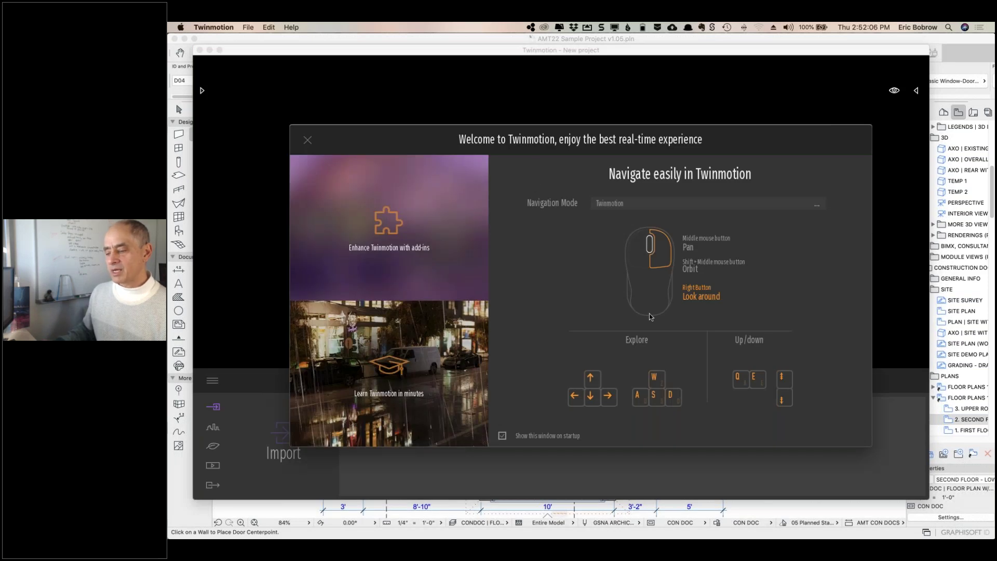
{"action": "left_click", "coordinate": [308, 140]}
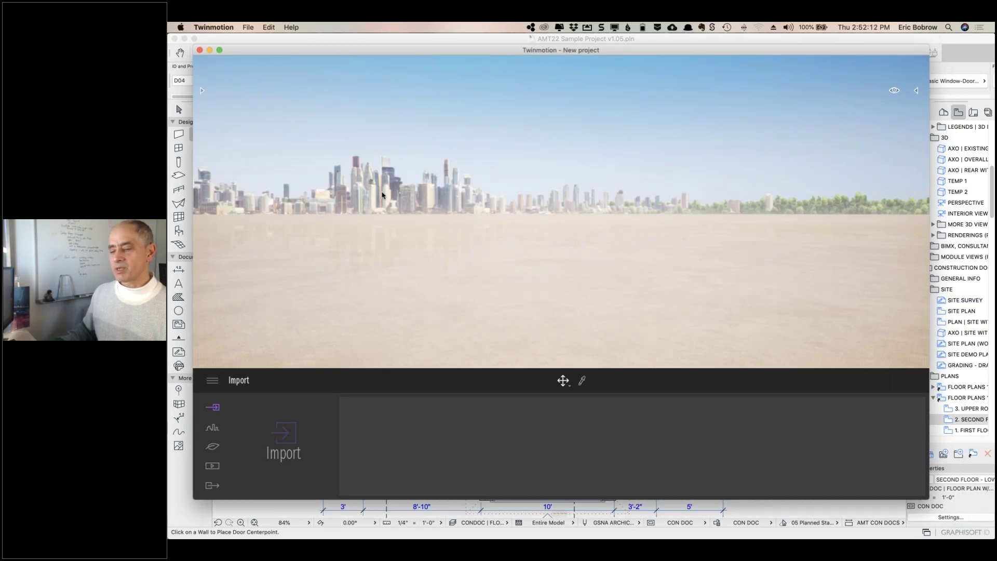
- Switch back to ARCHICAD and check the availability of DirectLink from the first-floor plan
{"action": "key", "text": "super+Tab"}
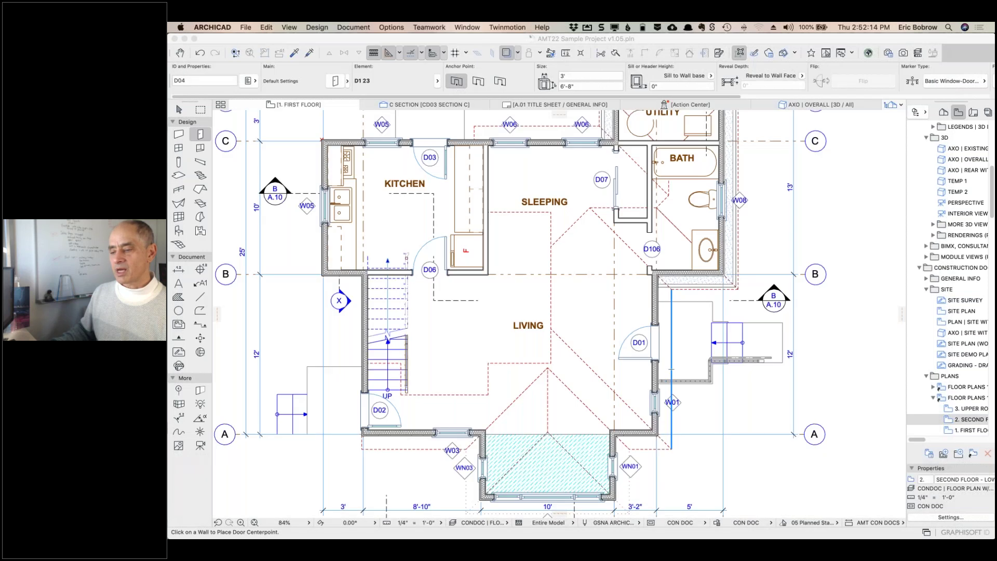
{"action": "left_click", "coordinate": [502, 27]}
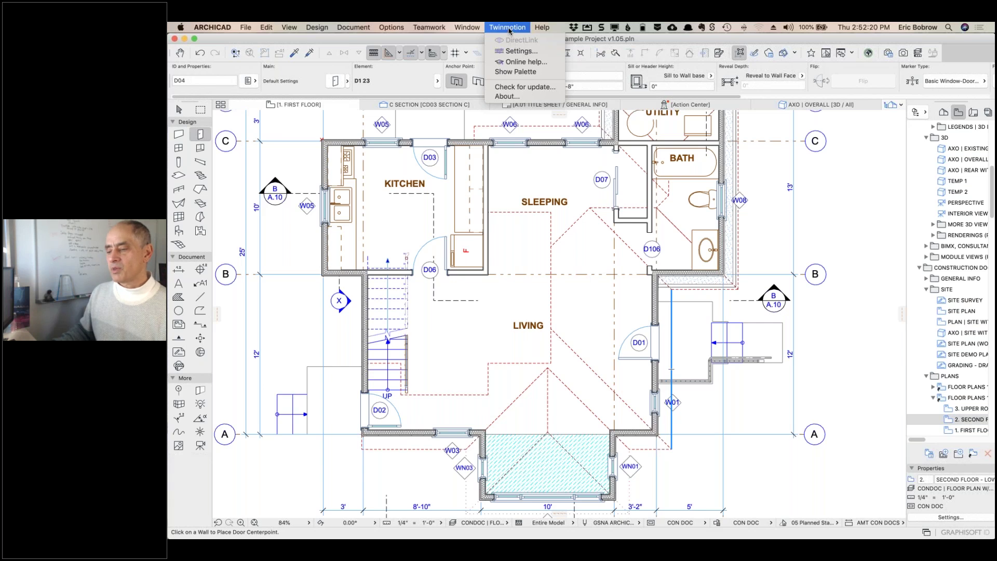
{"action": "left_click", "coordinate": [510, 27]}
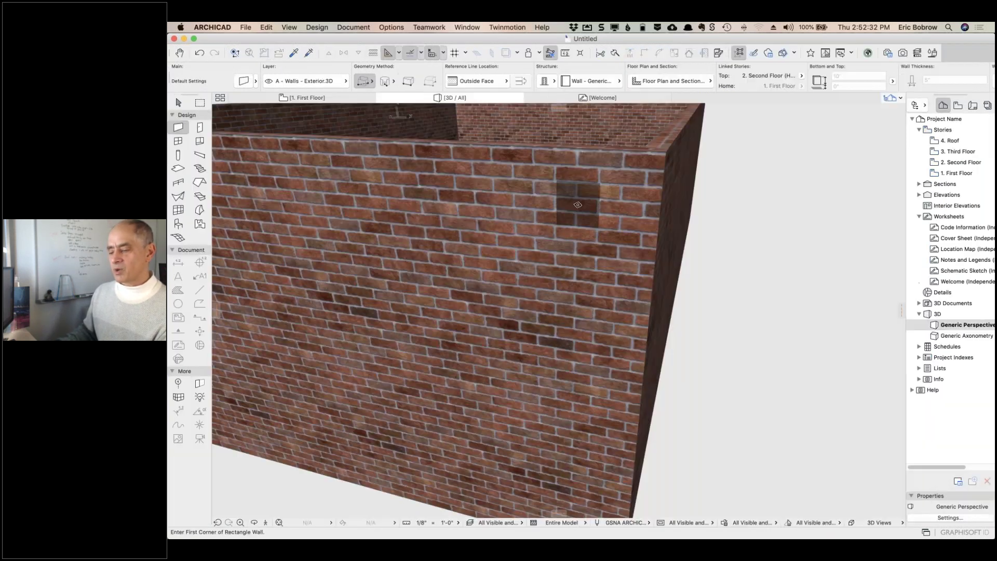
- Send the untitled project's 3D brick-wall model through DirectLink to a new Twinmotion project
{"action": "scroll", "coordinate": [577, 204], "scroll_direction": "down", "scroll_amount": 5}
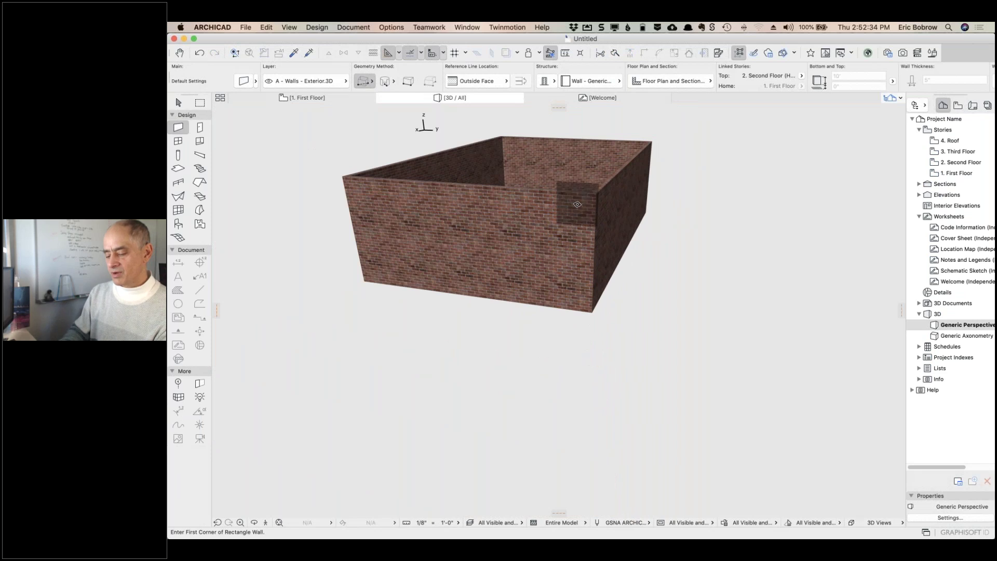
{"action": "scroll", "coordinate": [577, 204], "scroll_direction": "up", "scroll_amount": 3}
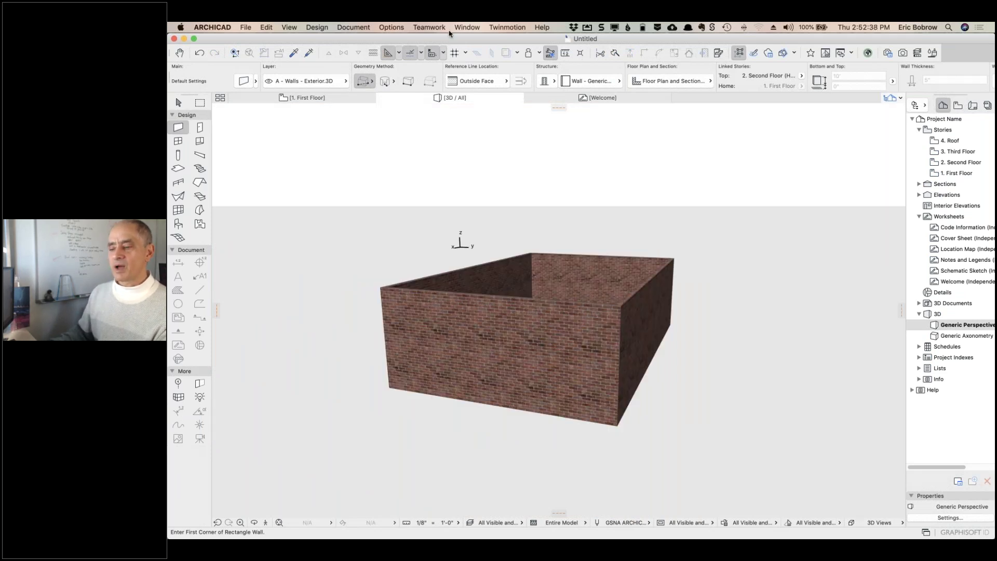
{"action": "left_click", "coordinate": [503, 29]}
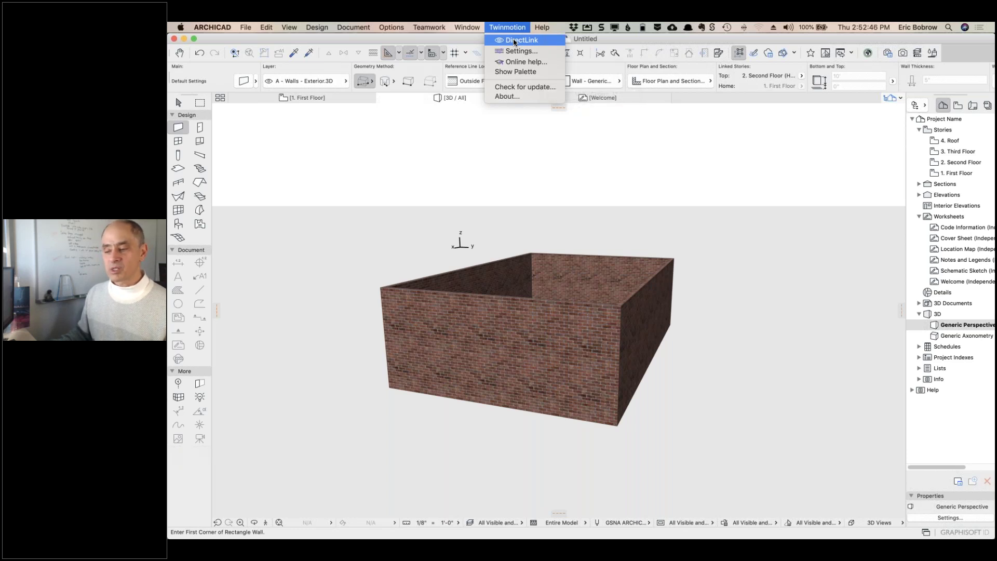
{"action": "left_click", "coordinate": [515, 42]}
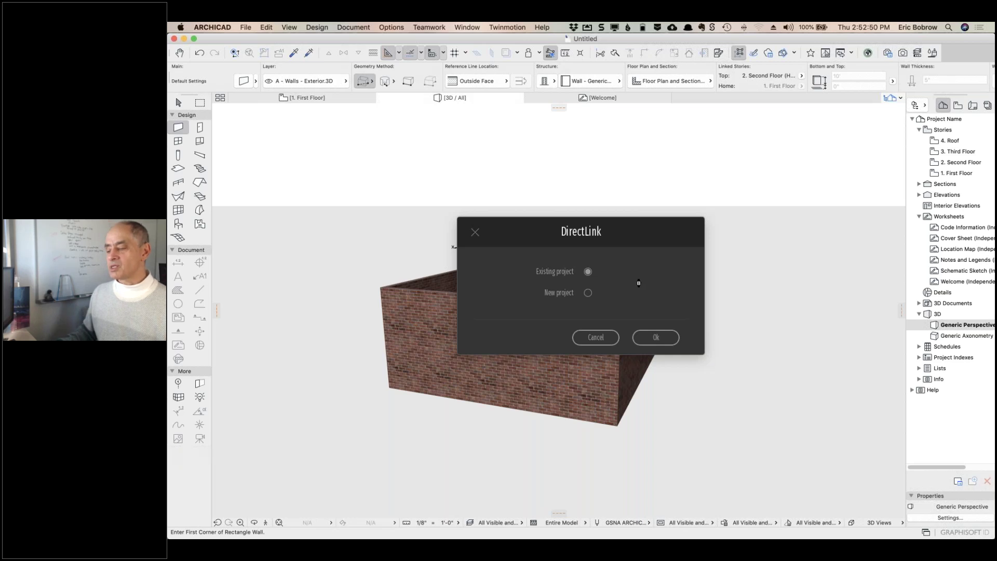
{"action": "key", "text": "Return"}
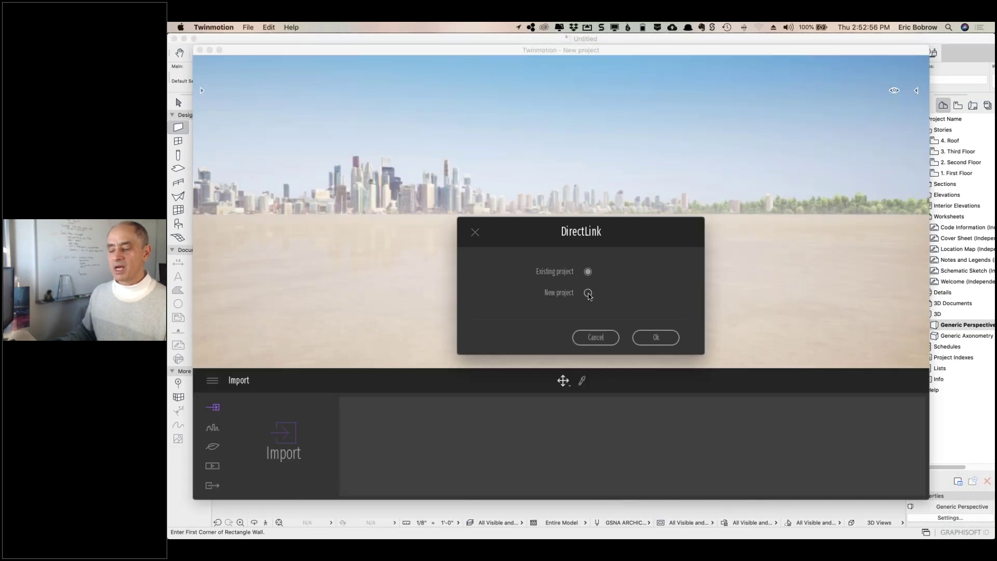
{"action": "left_click", "coordinate": [589, 293]}
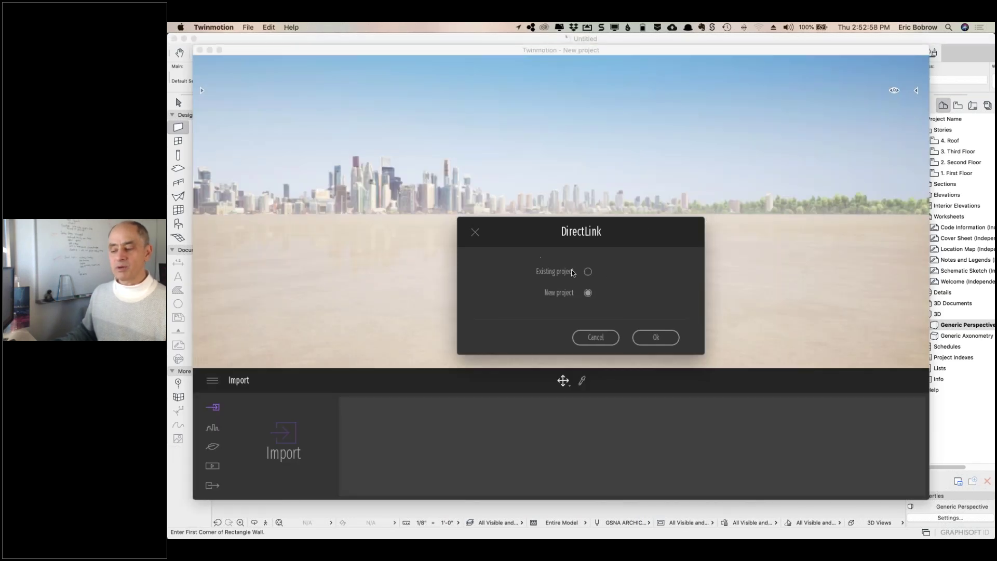
{"action": "left_click", "coordinate": [655, 338]}
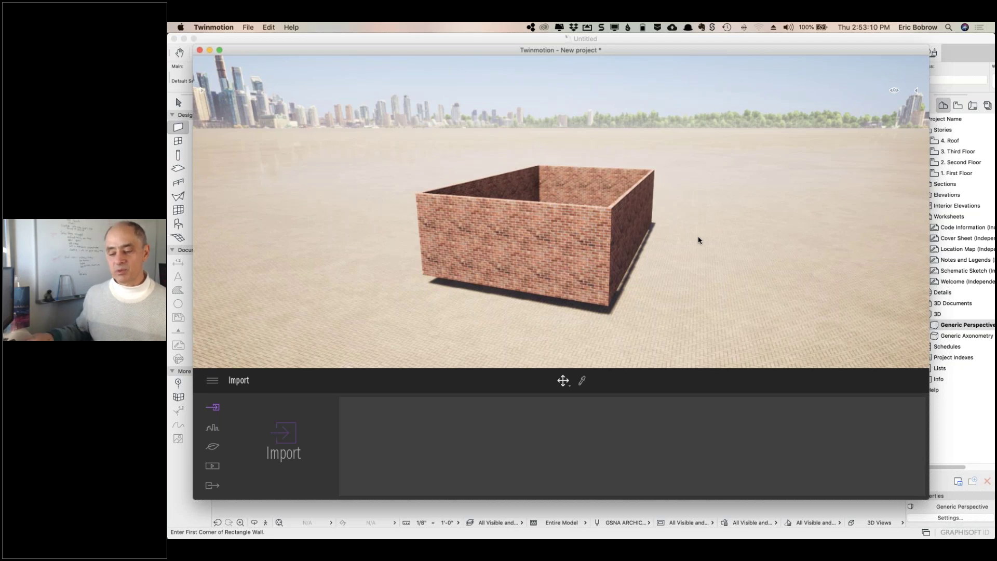
- Place a Blackgum 1 tree from the Trees vegetation library beside the brick walls and set its size to 59%
{"action": "left_click", "coordinate": [212, 447]}
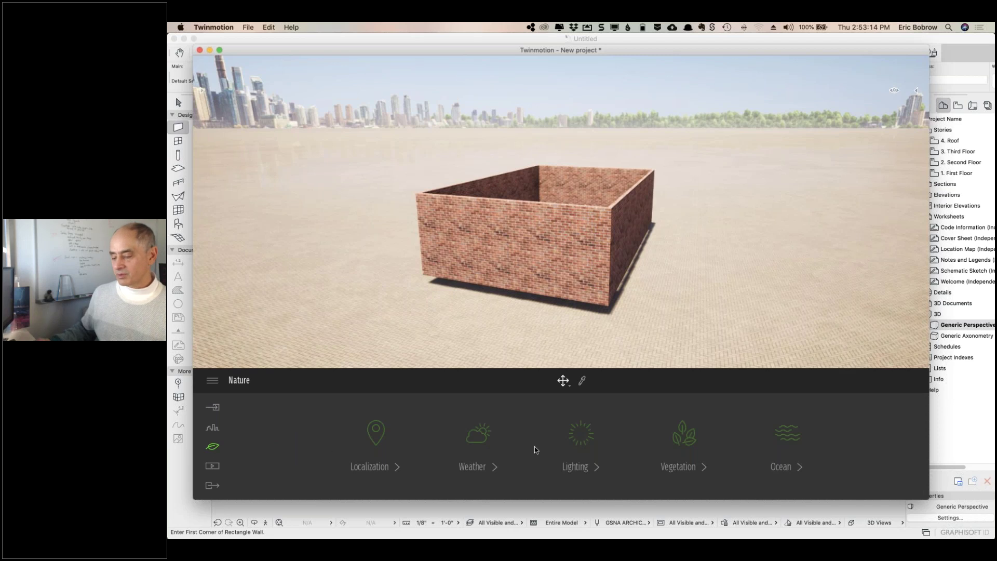
{"action": "left_click", "coordinate": [684, 445]}
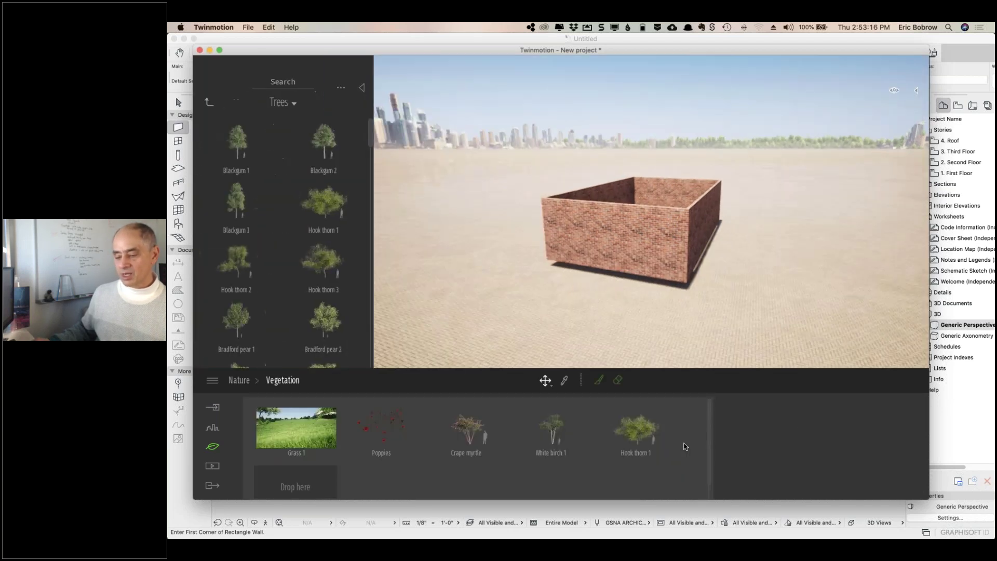
{"action": "left_click_drag", "start_coordinate": [327, 156], "coordinate": [510, 236]}
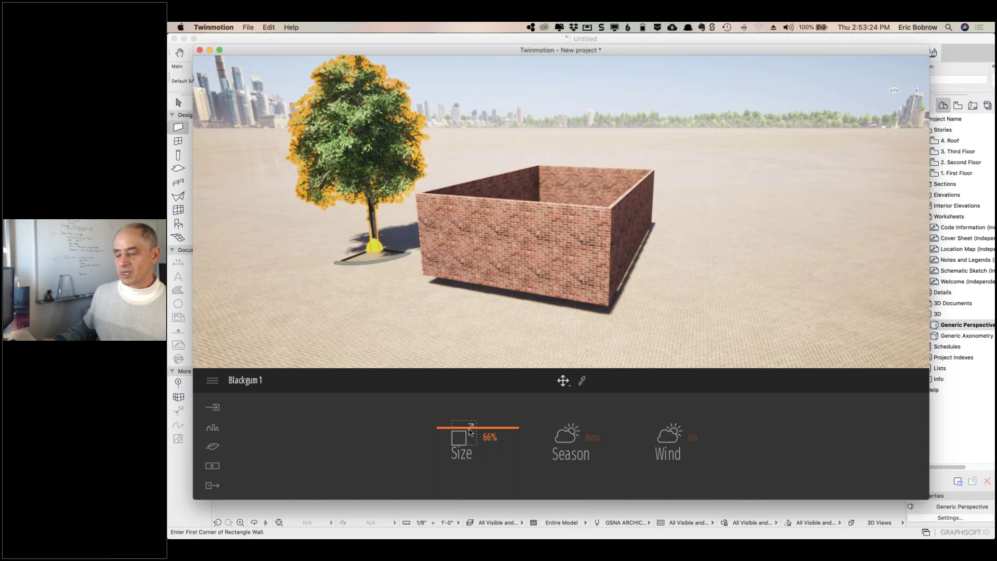
{"action": "mouse_move", "coordinate": [462, 434]}
{"action": "left_mouse_down"}
{"action": "mouse_move", "coordinate": [480, 414]}
{"action": "mouse_move", "coordinate": [473, 433]}
{"action": "left_mouse_up"}
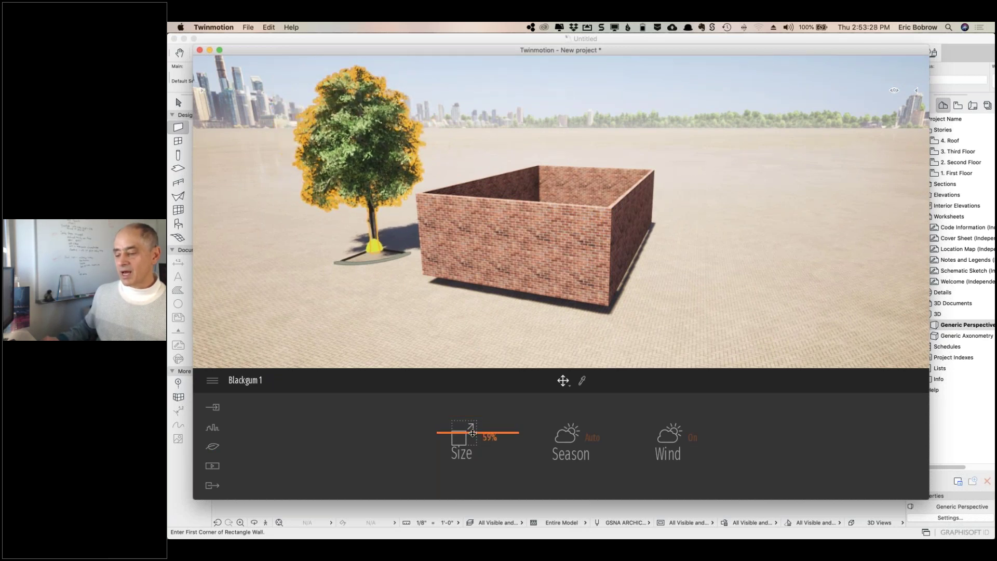
- Try the Autumn season on the Blackgum tree, set it to Winter, and deselect the tree
{"action": "left_click", "coordinate": [565, 439]}
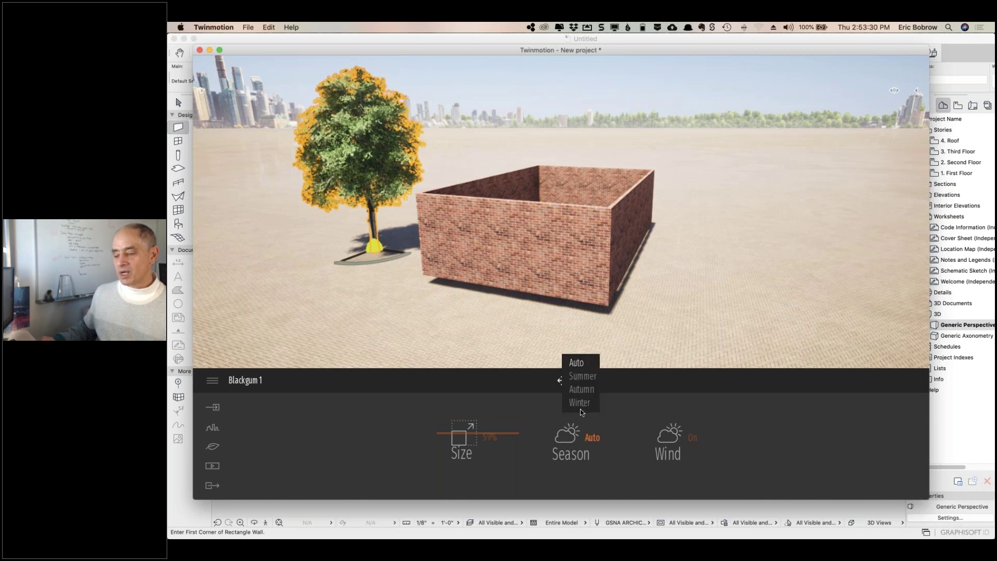
{"action": "left_click", "coordinate": [581, 389]}
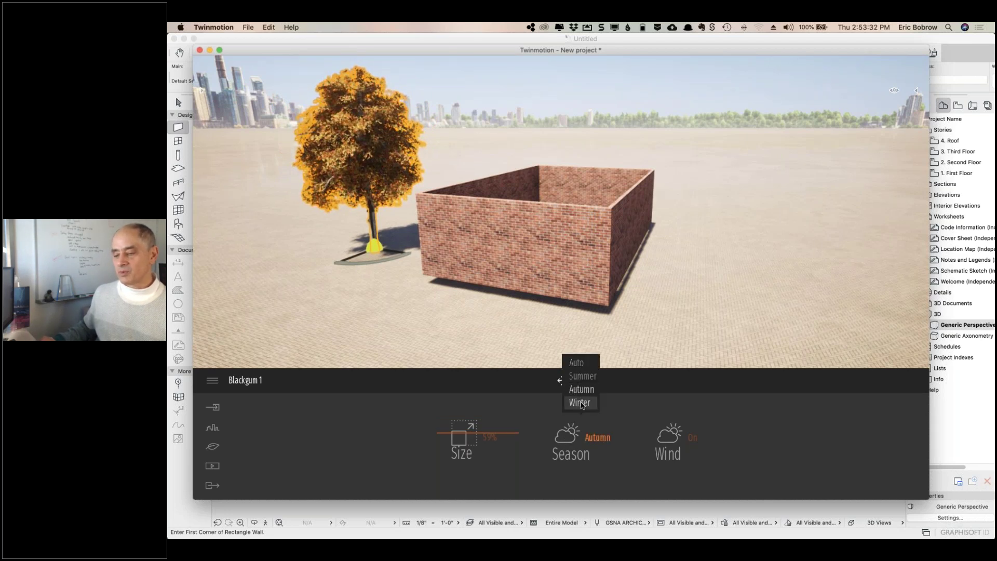
{"action": "left_click", "coordinate": [579, 403]}
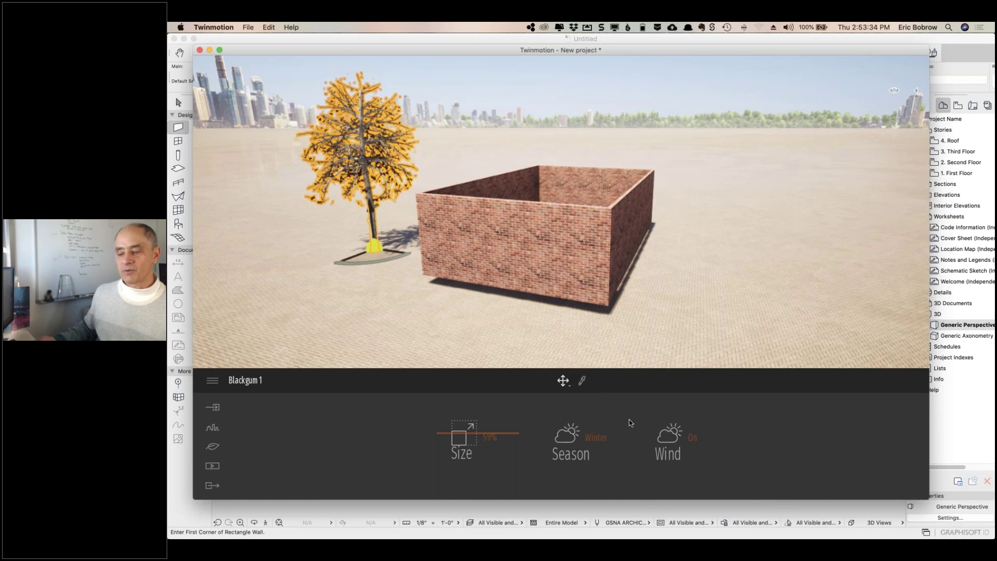
{"action": "left_click", "coordinate": [647, 346]}
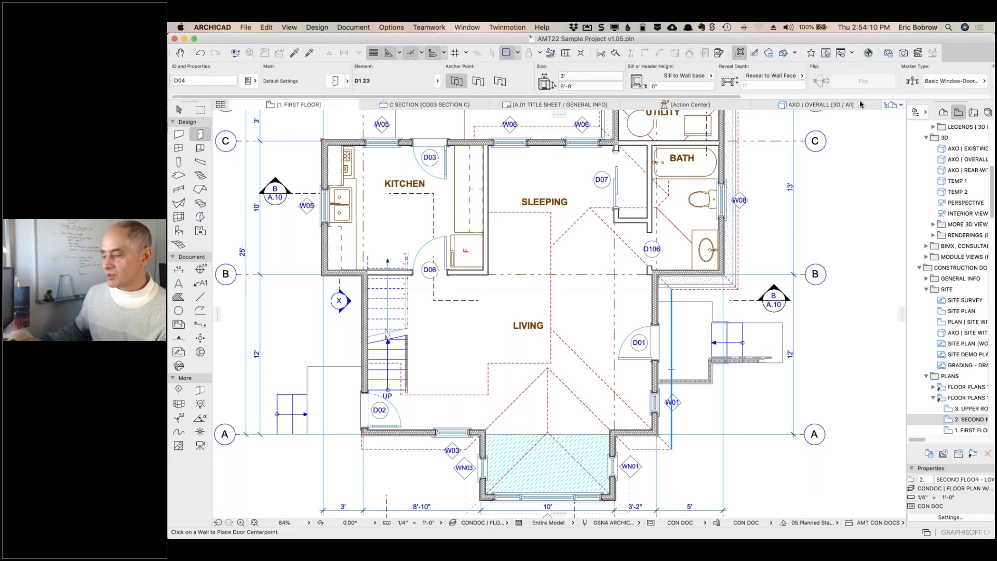
- Open the sample project's AXO | OVERALL 3D view in ARCHICAD and DirectLink it to a new Twinmotion project, discarding the current one unsaved
{"action": "mouse_move", "coordinate": [840, 107]}
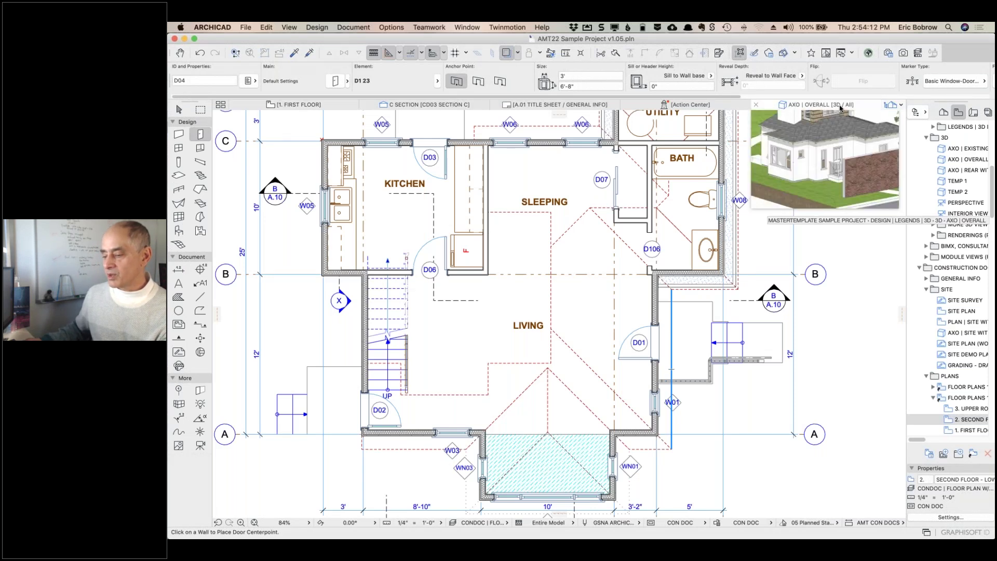
{"action": "left_click", "coordinate": [840, 108]}
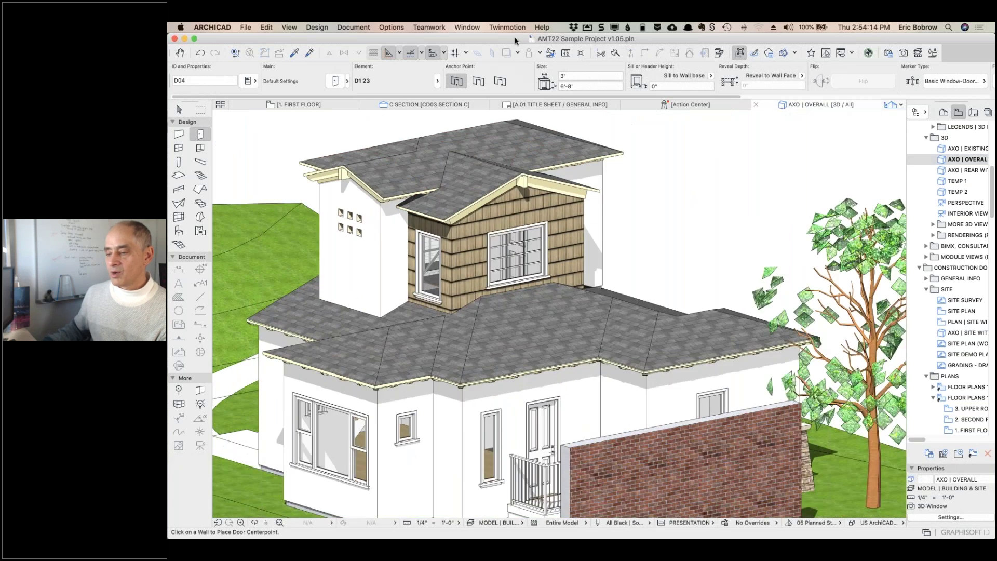
{"action": "left_click", "coordinate": [508, 27]}
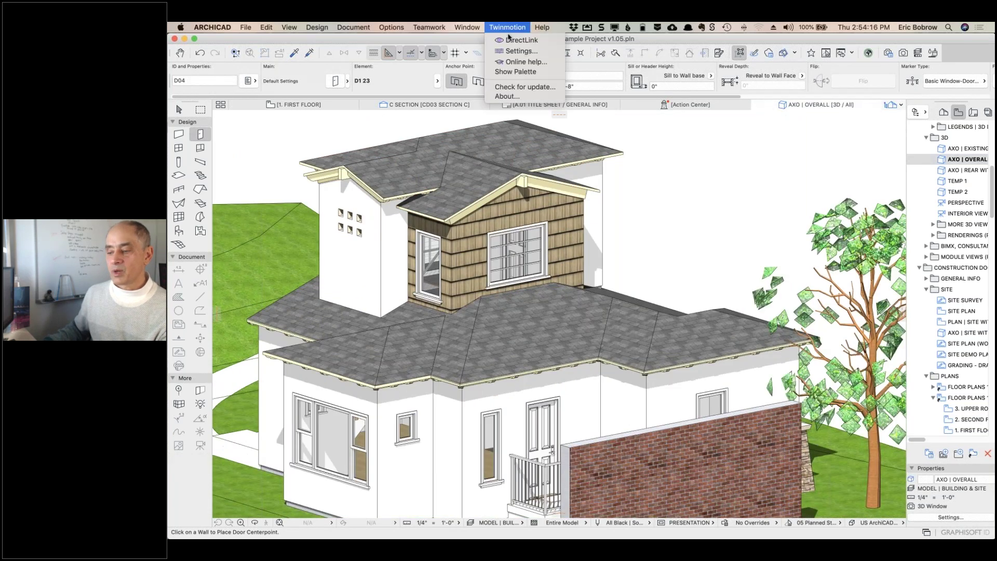
{"action": "left_click", "coordinate": [510, 42]}
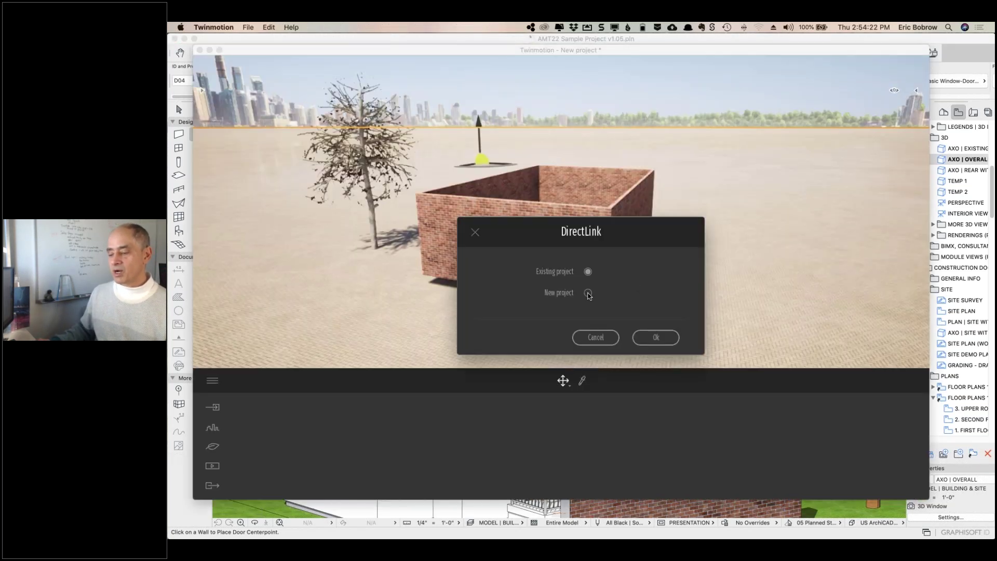
{"action": "left_click", "coordinate": [588, 293]}
{"action": "left_click", "coordinate": [656, 337]}
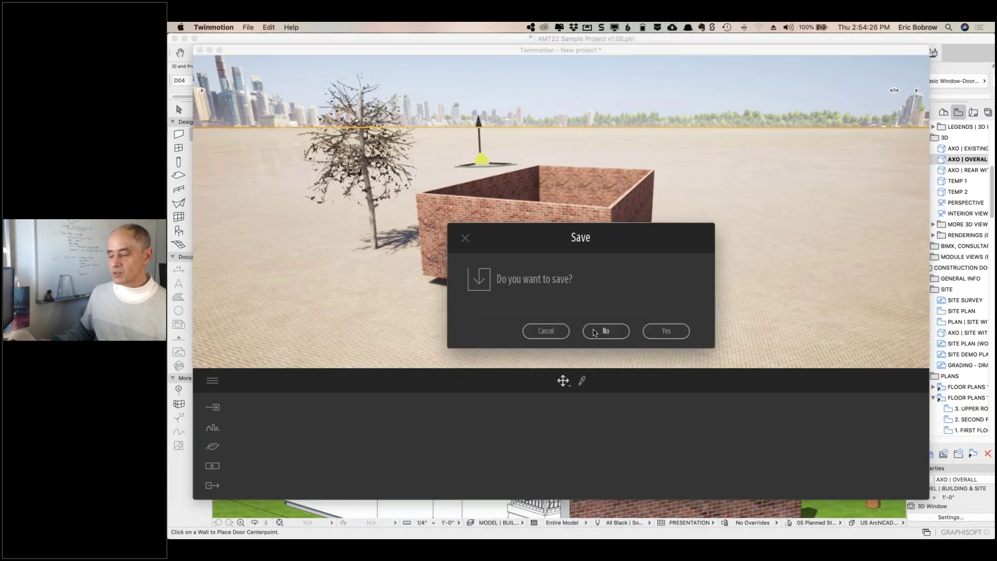
{"action": "left_click", "coordinate": [607, 331]}
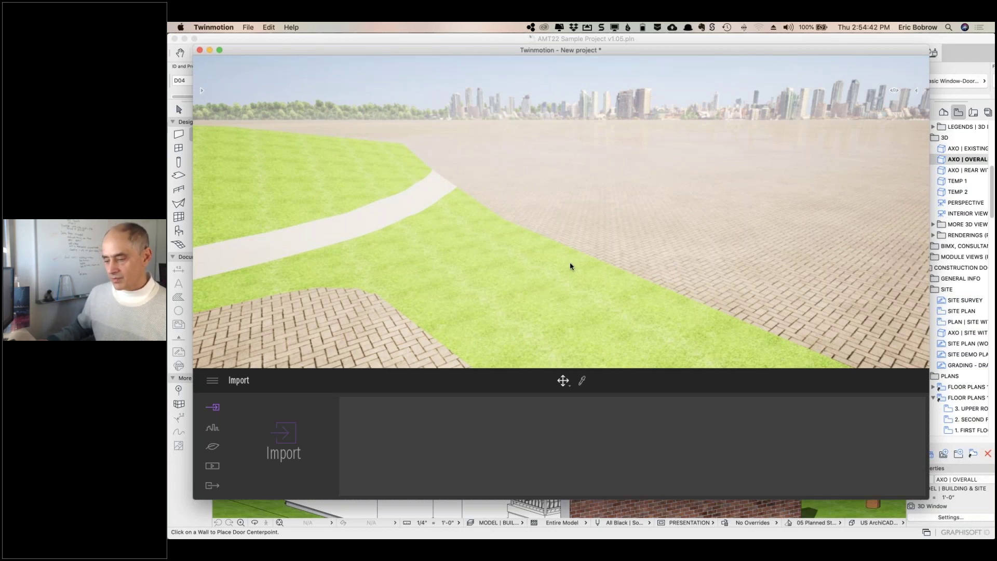
- Examine the imported house and its surrounding site in Twinmotion from close up and farther out
{"action": "left_click", "coordinate": [576, 219]}
{"action": "left_click_drag", "start_coordinate": [594, 49], "coordinate": [596, 47]}
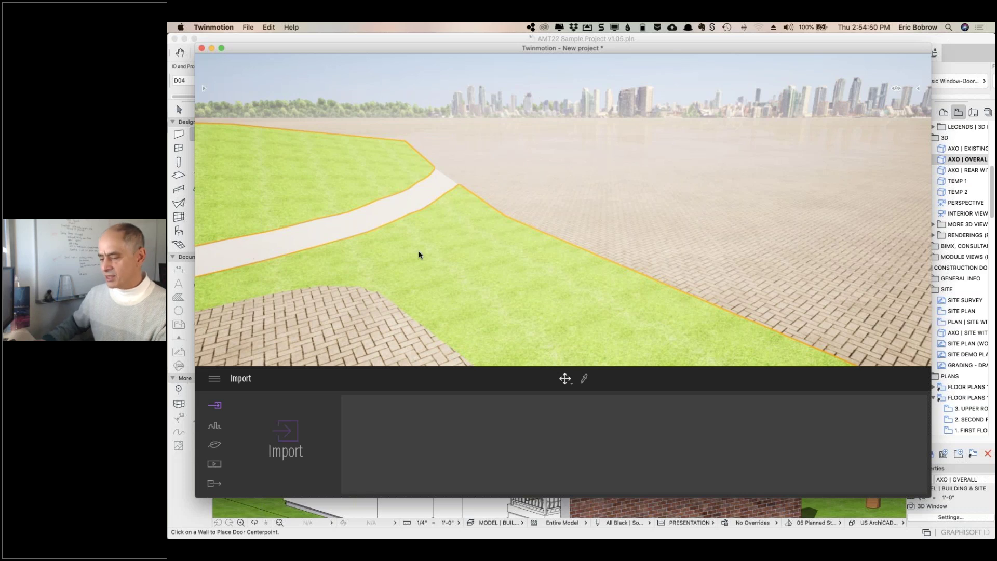
{"action": "scroll", "coordinate": [418, 254], "scroll_direction": "up", "scroll_amount": 3}
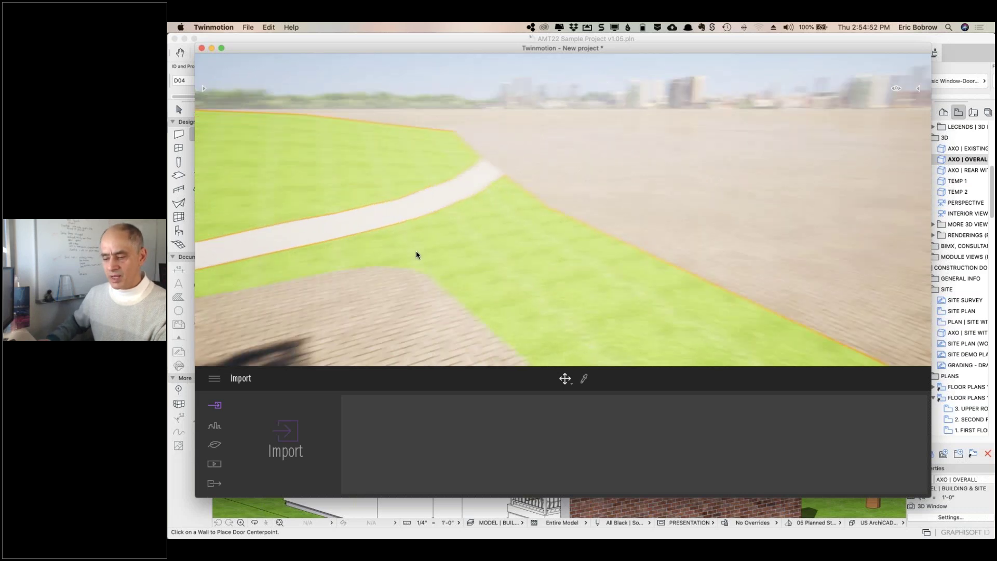
{"action": "scroll", "coordinate": [418, 255], "scroll_direction": "up", "scroll_amount": 5}
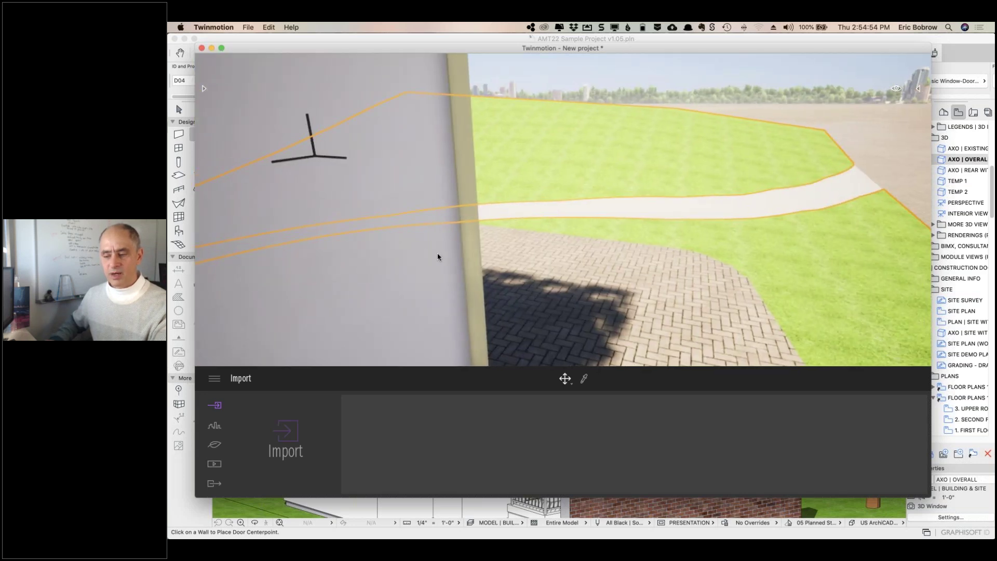
{"action": "scroll", "coordinate": [438, 257], "scroll_direction": "down", "scroll_amount": 5}
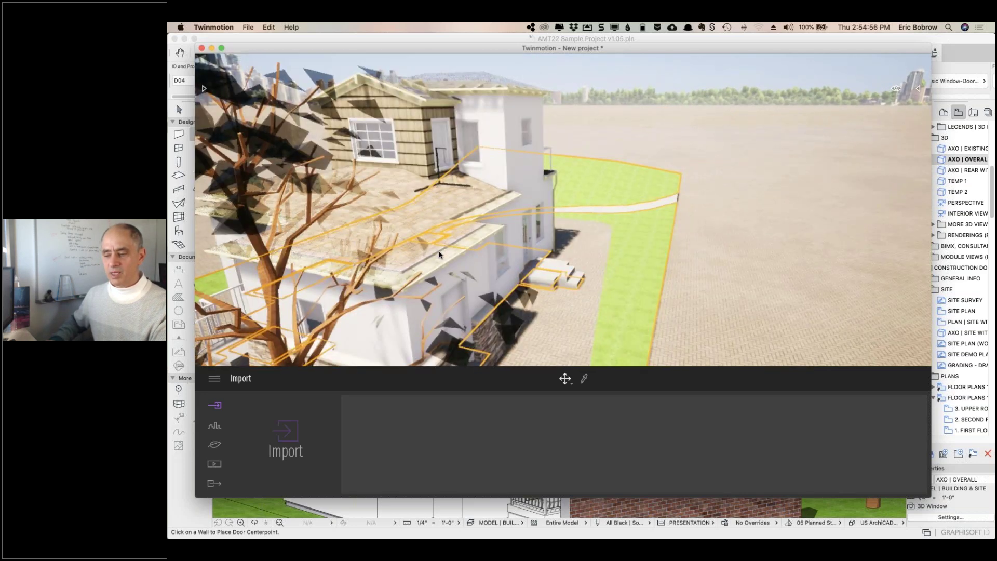
{"action": "scroll", "coordinate": [439, 255], "scroll_direction": "down", "scroll_amount": 5}
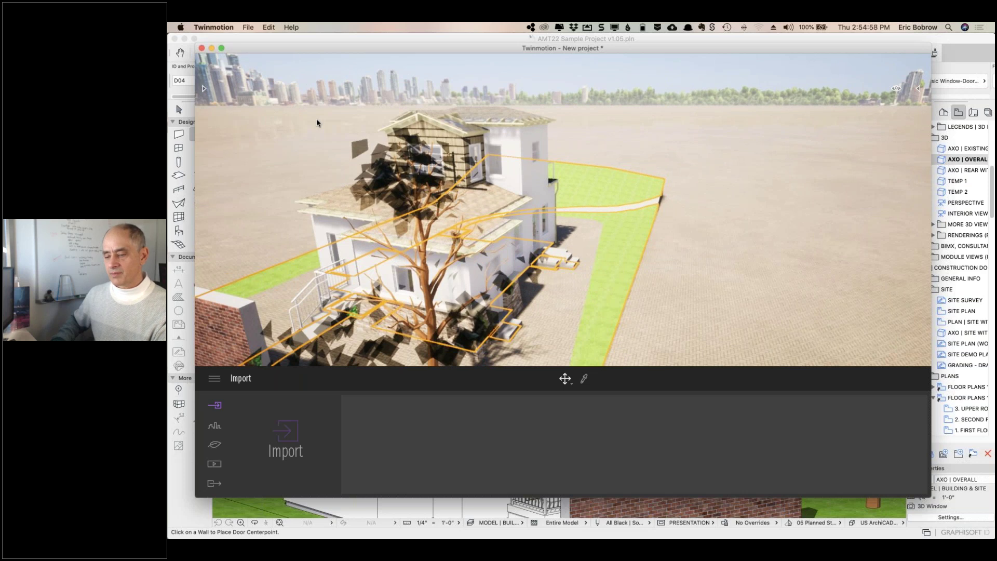
- Delete the paved ground surface around the house in Twinmotion, and undo the deletion
{"action": "scroll", "coordinate": [318, 123], "scroll_direction": "up", "scroll_amount": 3}
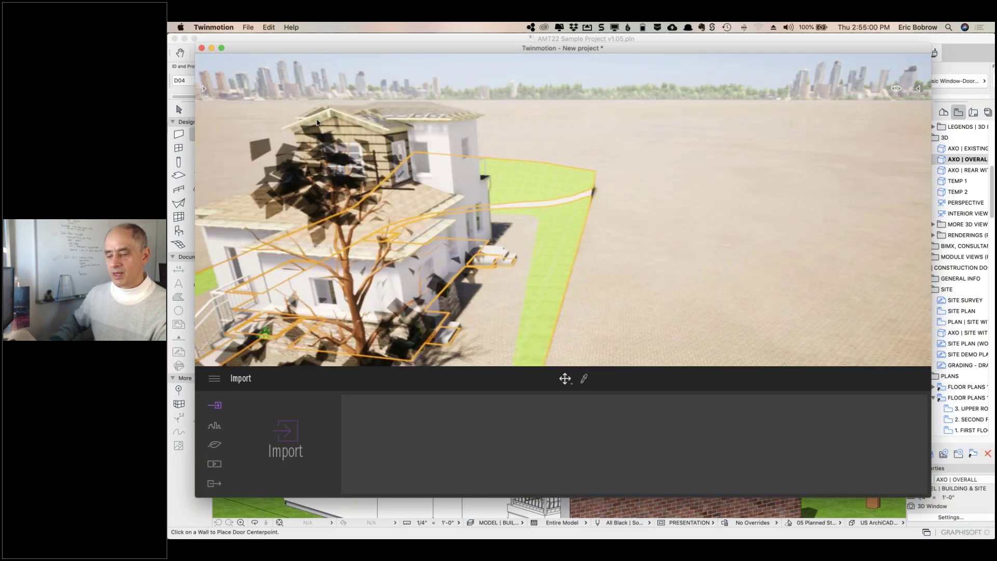
{"action": "left_click_drag", "start_coordinate": [442, 139], "coordinate": [507, 187]}
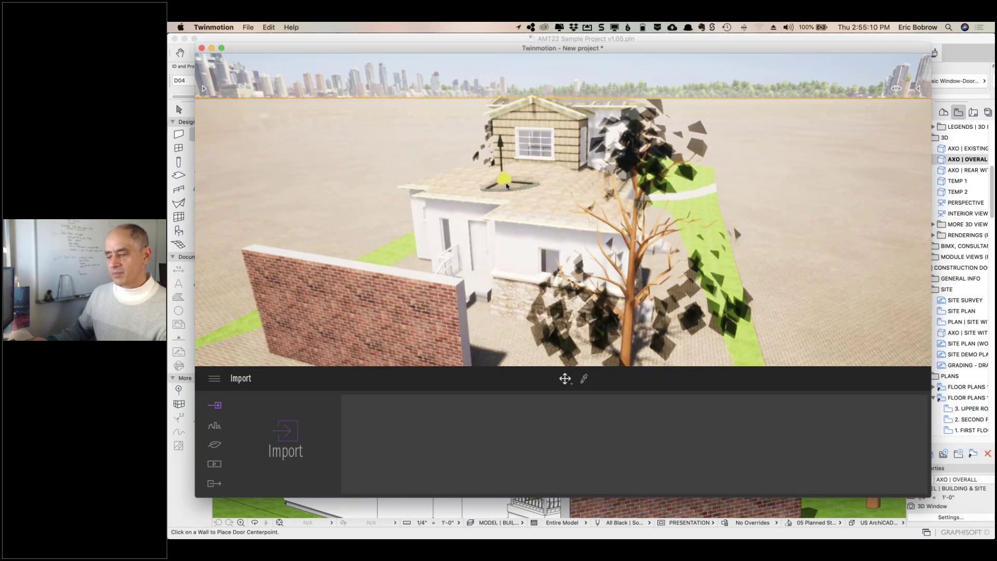
{"action": "left_click", "coordinate": [501, 181]}
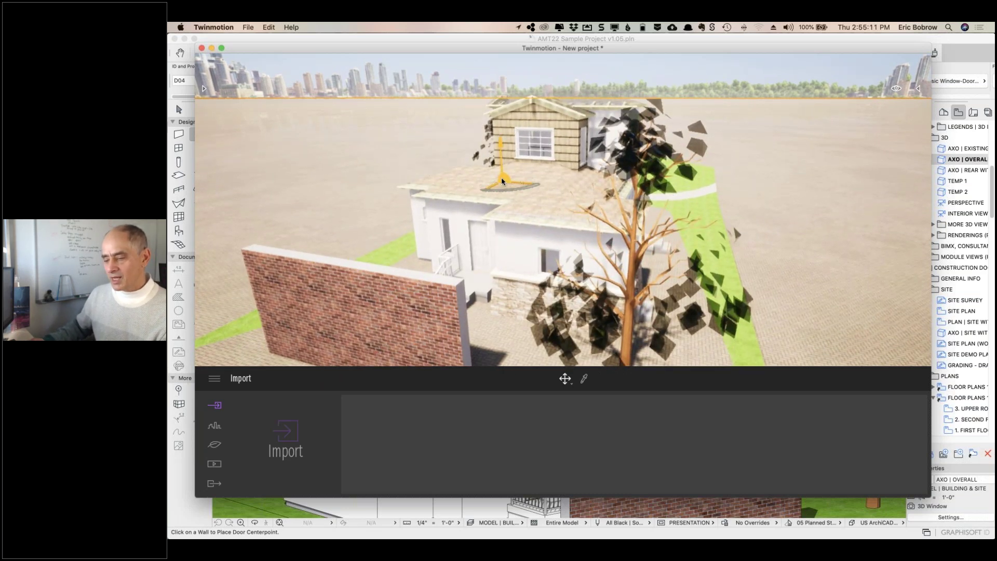
{"action": "left_click", "coordinate": [433, 172]}
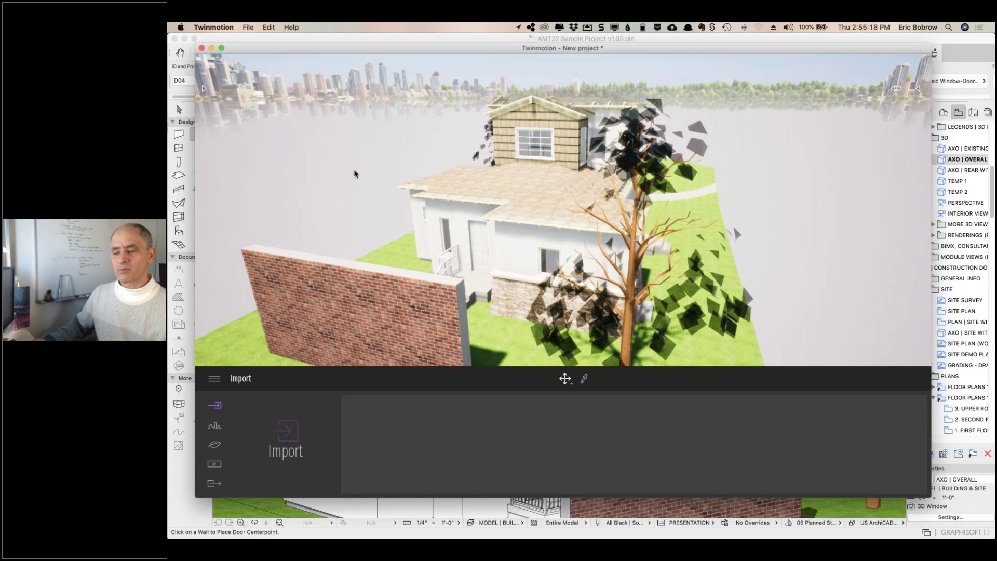
{"action": "left_click", "coordinate": [267, 27]}
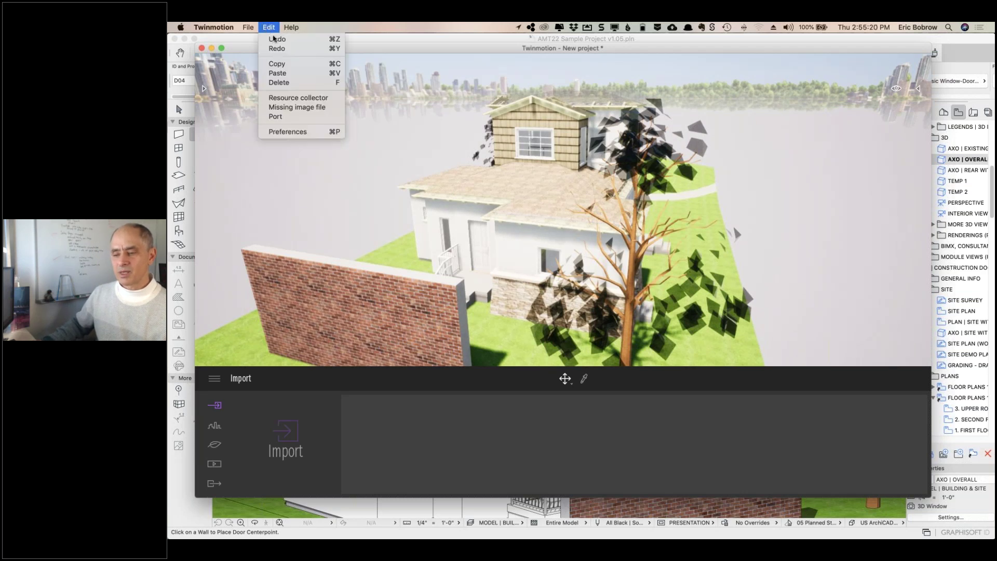
{"action": "left_click", "coordinate": [273, 39]}
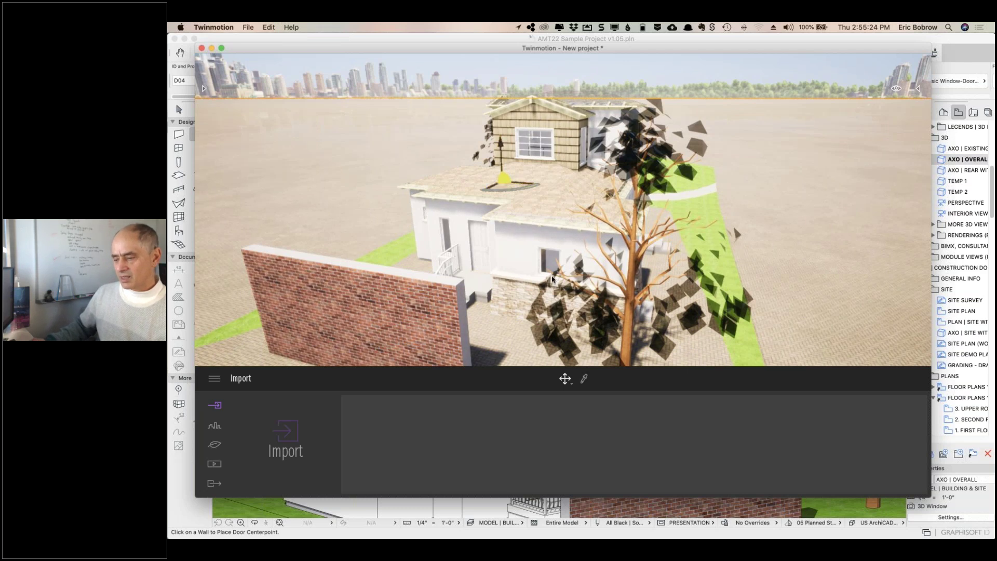
- Examine the house's roof, the brick wall and the side of the site from several viewpoints
{"action": "left_click", "coordinate": [565, 218]}
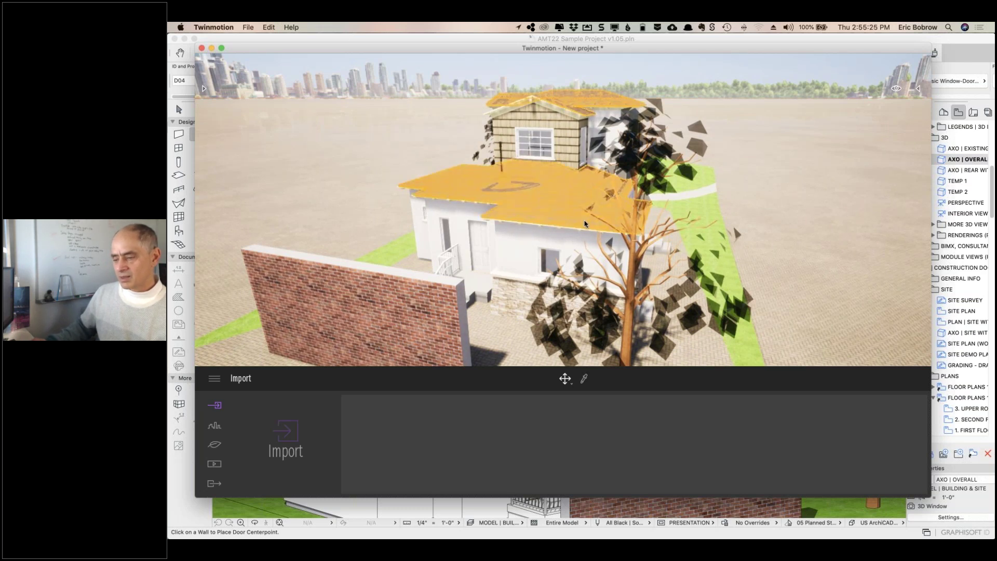
{"action": "left_click", "coordinate": [510, 260]}
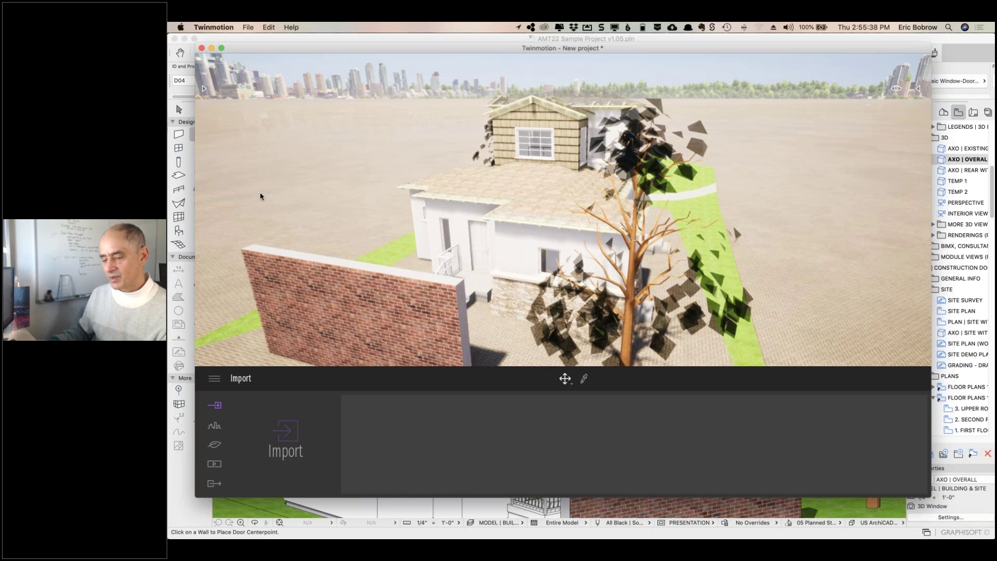
{"action": "key", "text": "Right"}
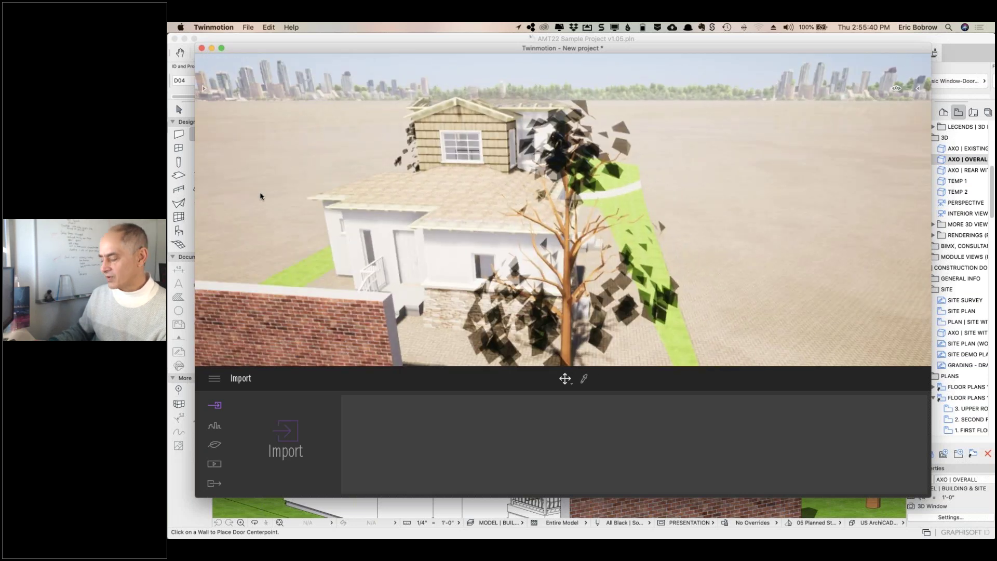
{"action": "key", "text": "Left"}
{"action": "key", "text": "Left"}
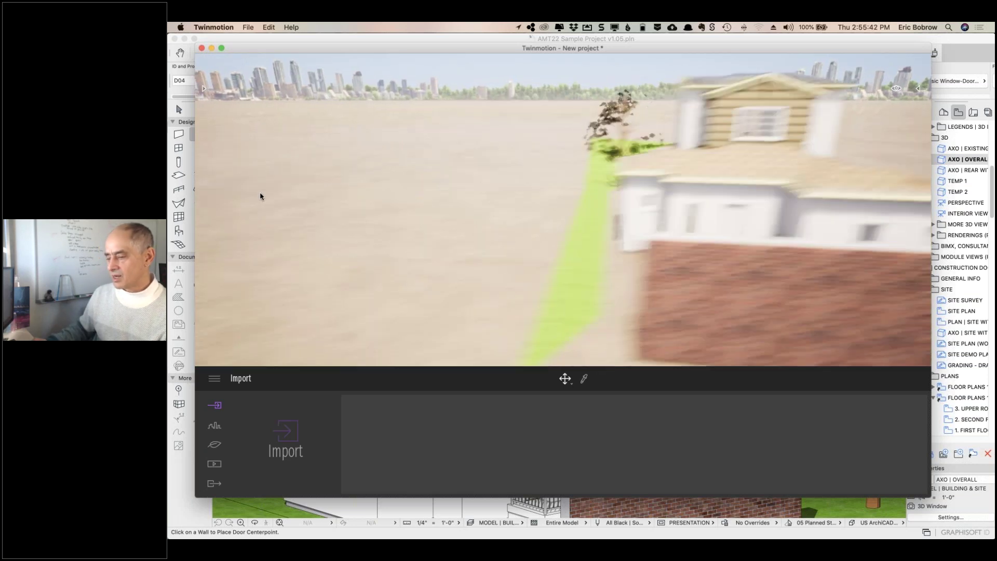
{"action": "key", "text": "Up"}
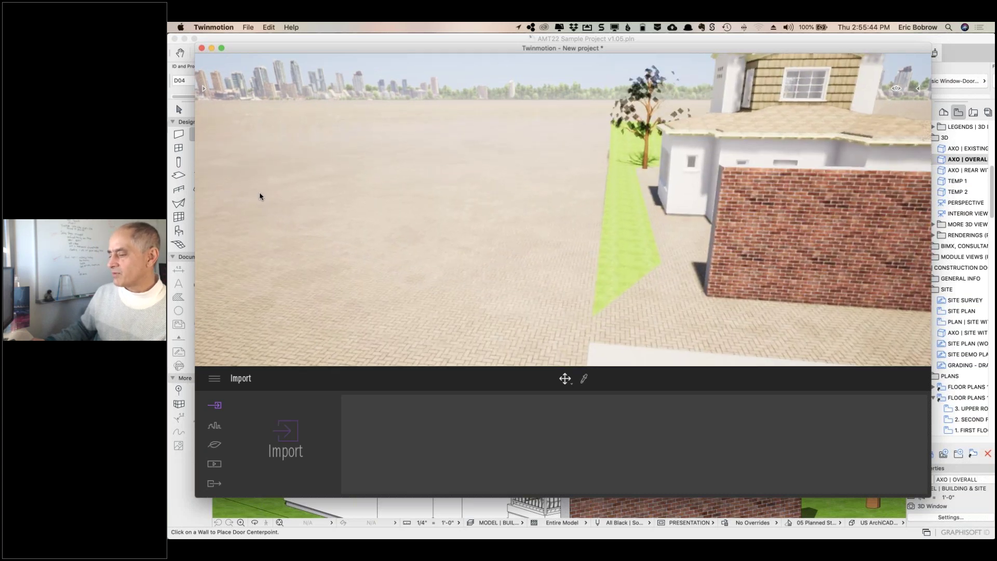
{"action": "key", "text": "Right"}
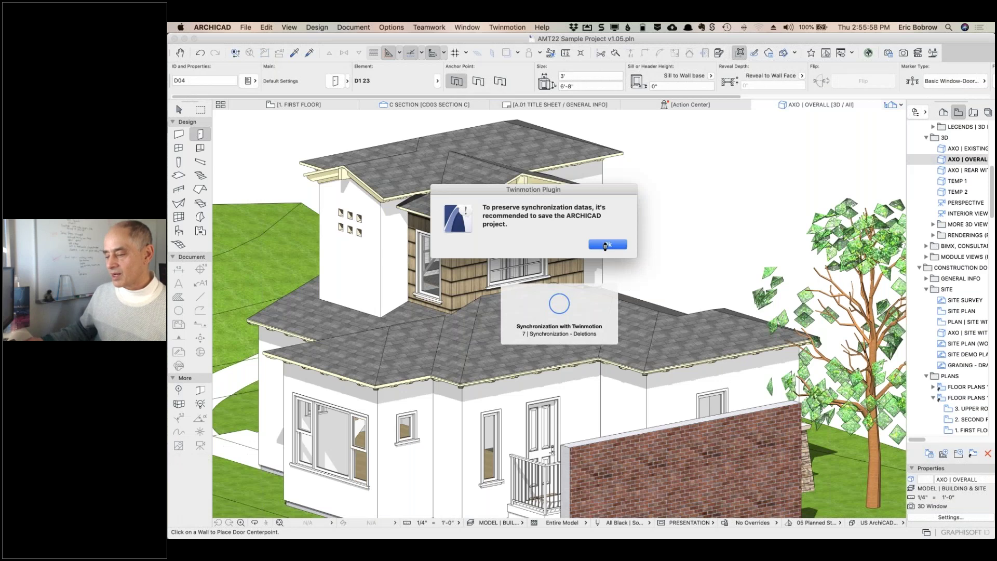
- Dismiss the plugin's save reminder in ARCHICAD and delete the brick wall in front of the house
{"action": "left_click", "coordinate": [606, 244]}
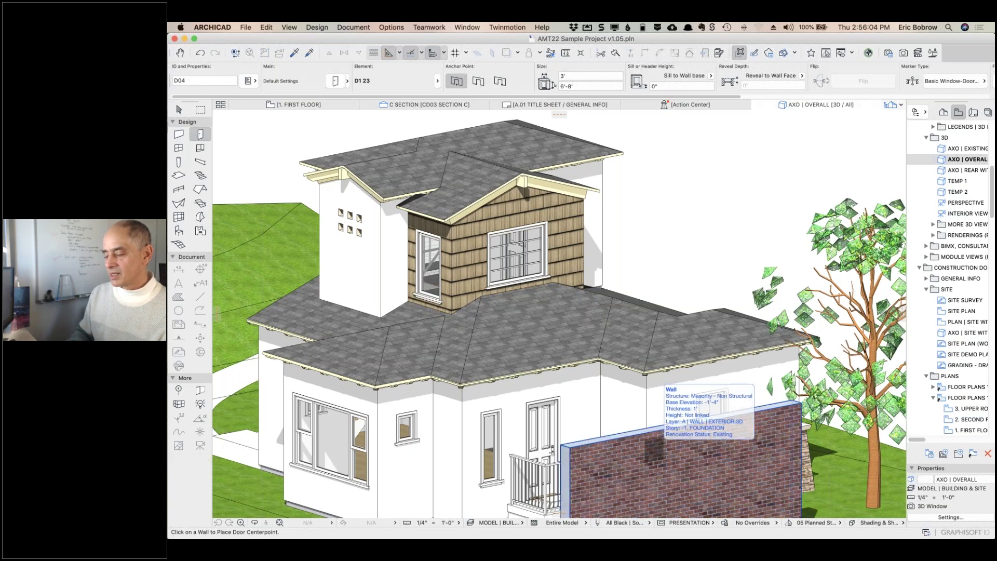
{"action": "left_click", "coordinate": [551, 449], "text": "shift"}
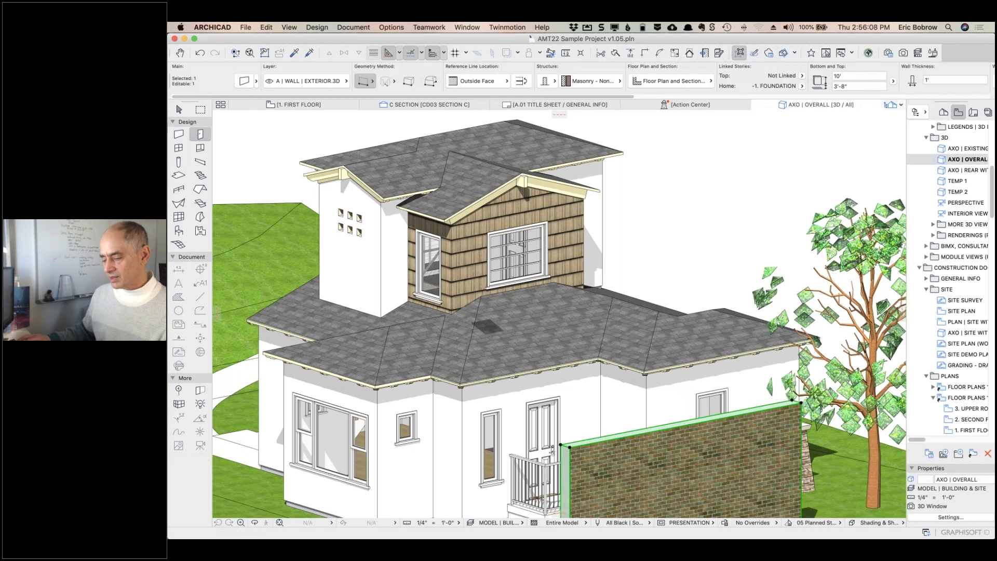
{"action": "key", "text": "Delete"}
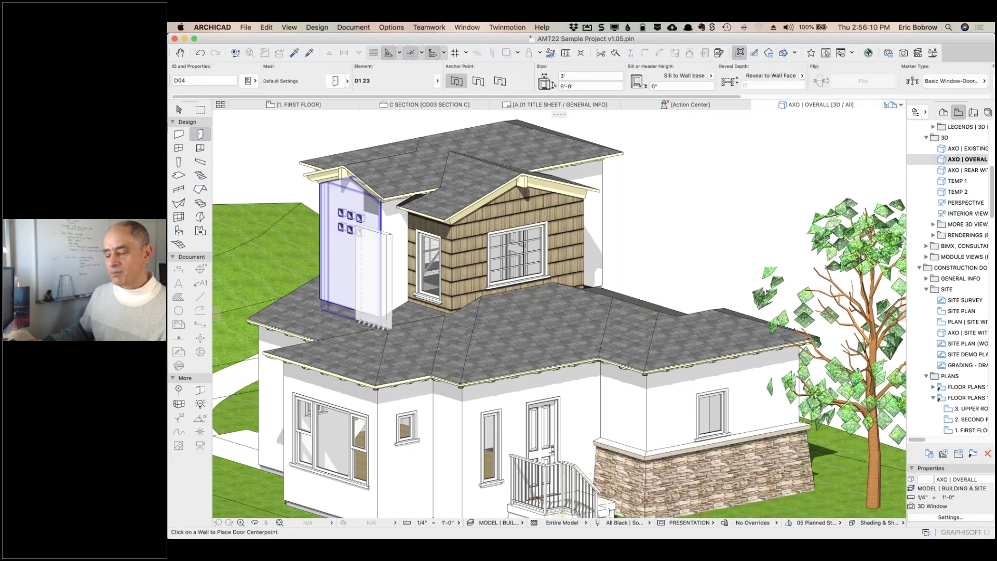
- Try to synchronize the edited 3D model with Twinmotion through DirectLink, acknowledging the save reminder
{"action": "left_click", "coordinate": [507, 27]}
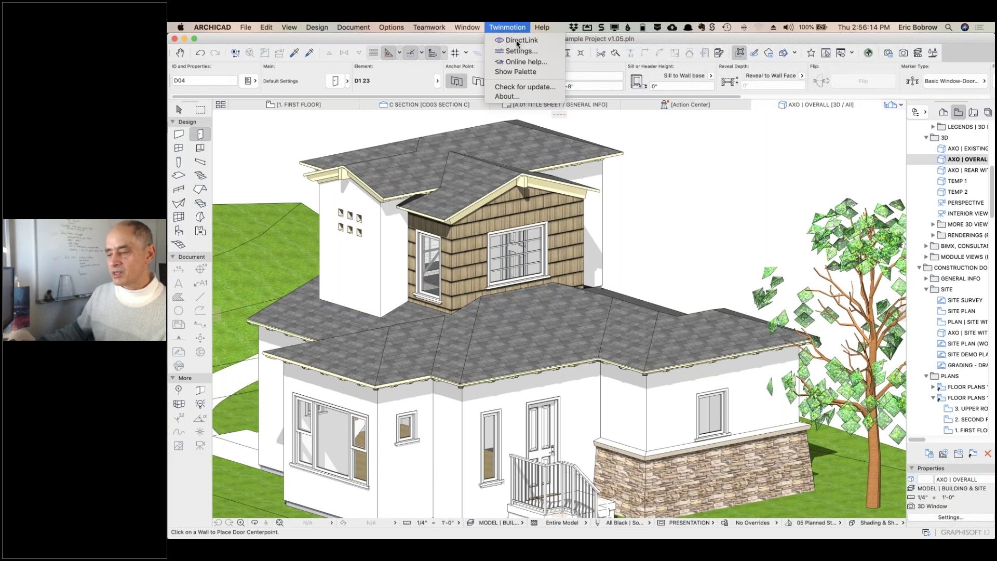
{"action": "left_click", "coordinate": [516, 40]}
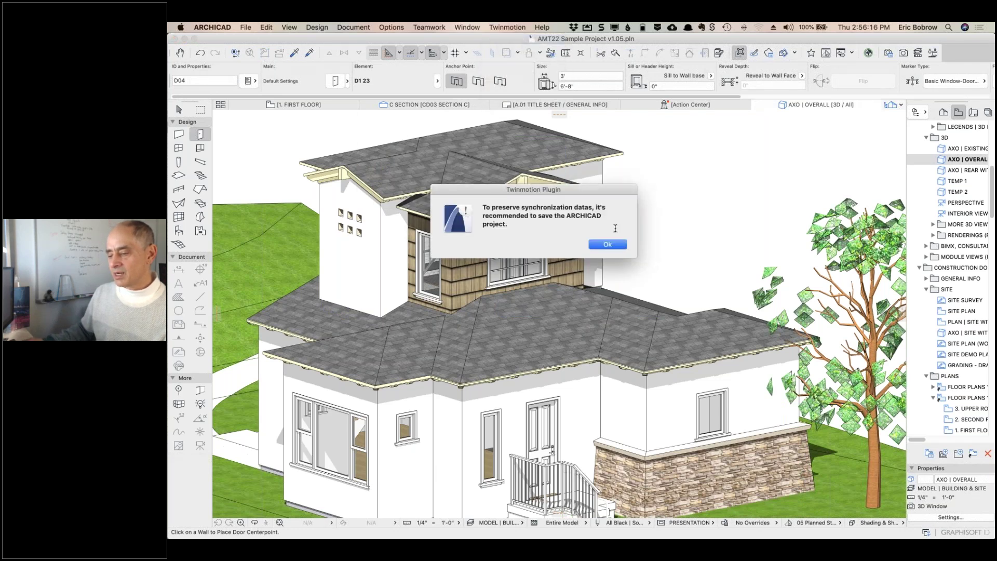
{"action": "left_click", "coordinate": [608, 245]}
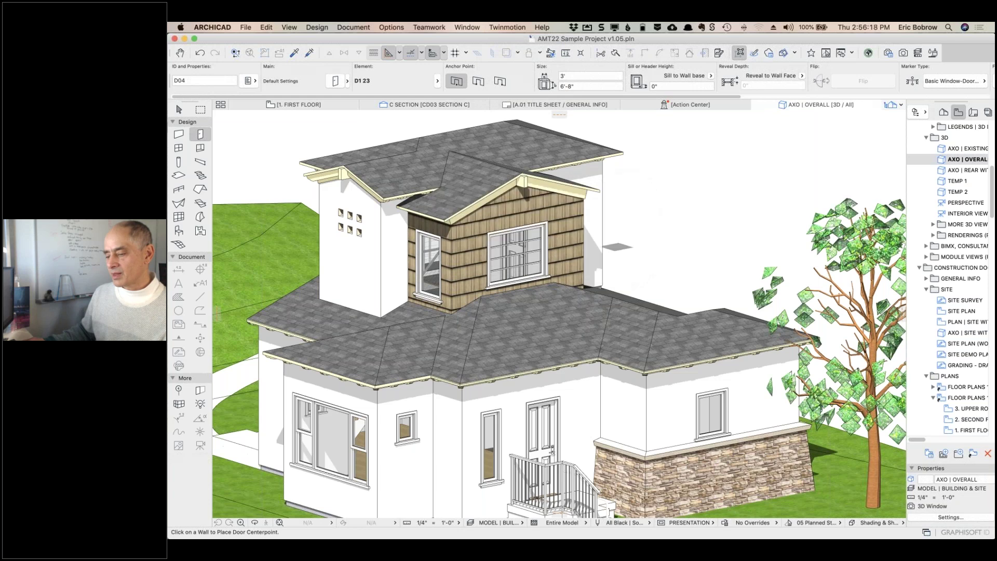
{"action": "left_click", "coordinate": [506, 27]}
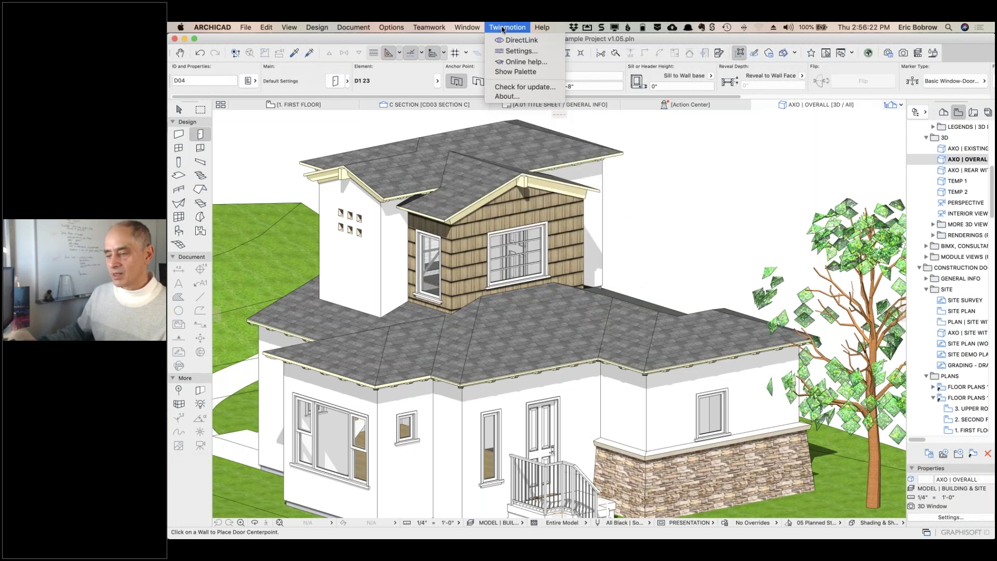
{"action": "left_click", "coordinate": [503, 29]}
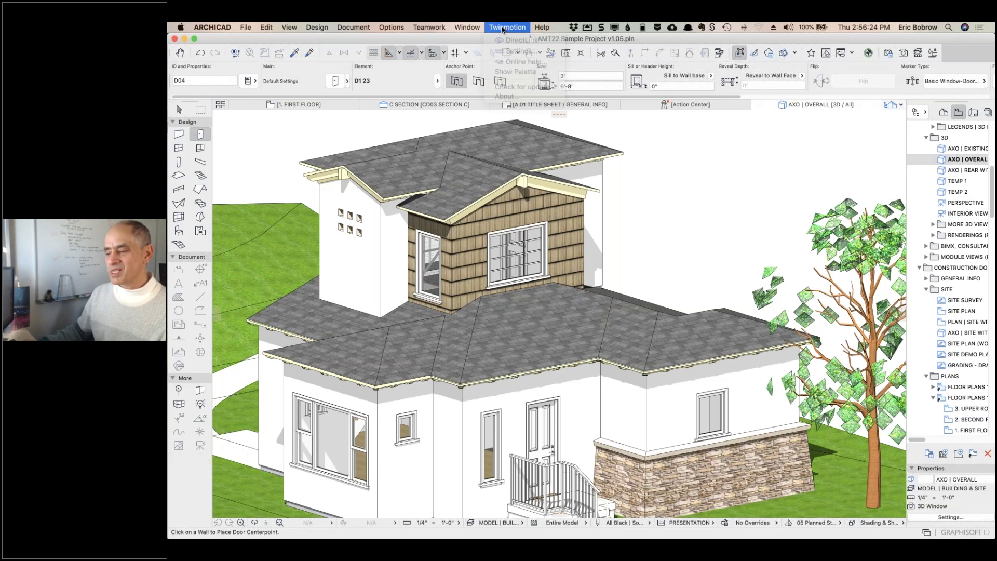
- Save the project as "AMT22 Sample Project v1.05 test" in the Downloads folder as an ARCHICAD Solo Project
{"action": "left_click", "coordinate": [246, 28]}
{"action": "left_click", "coordinate": [271, 100]}
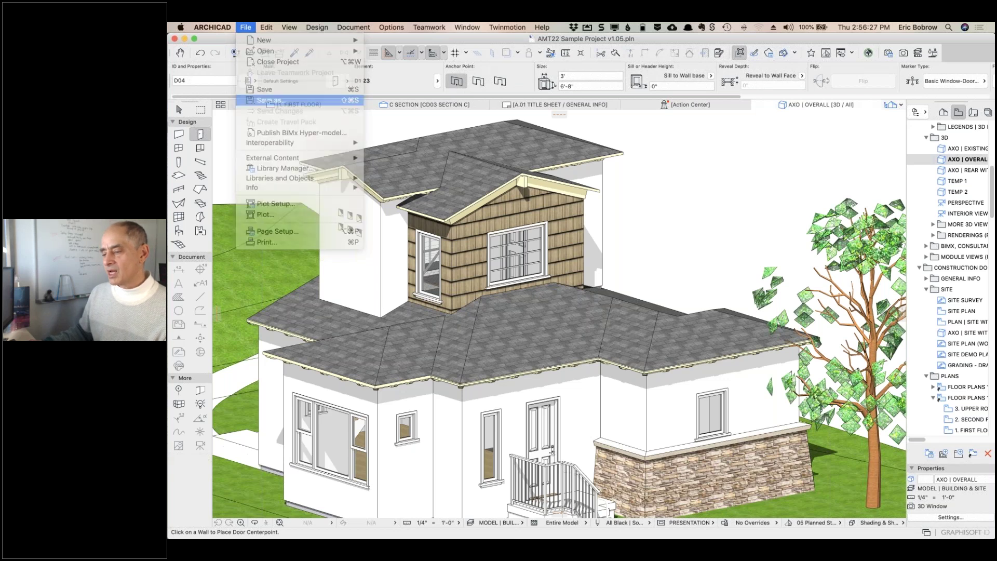
{"action": "left_click", "coordinate": [627, 126]}
{"action": "type", "text": "t v1.05 test"}
{"action": "left_click", "coordinate": [419, 217]}
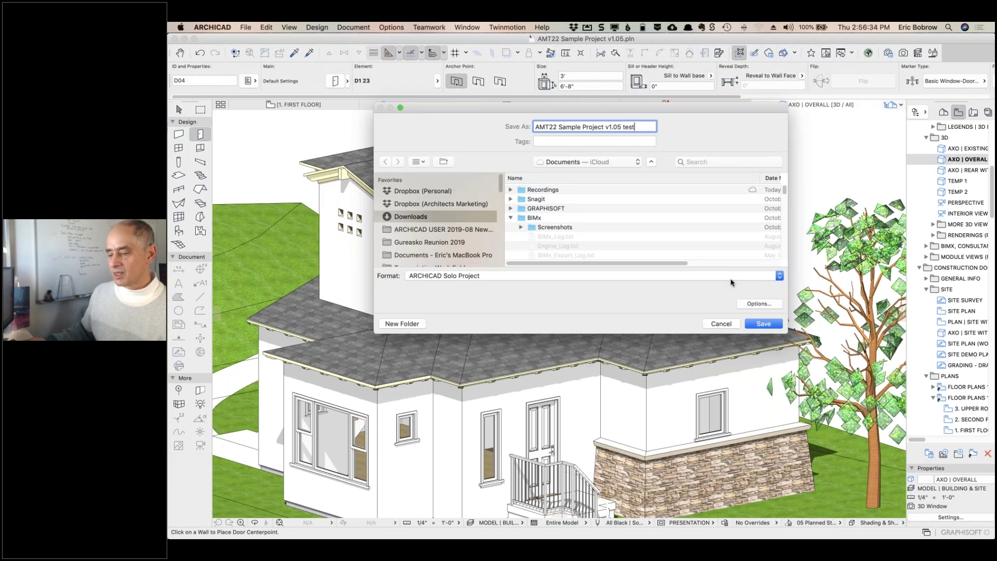
{"action": "left_click", "coordinate": [763, 323]}
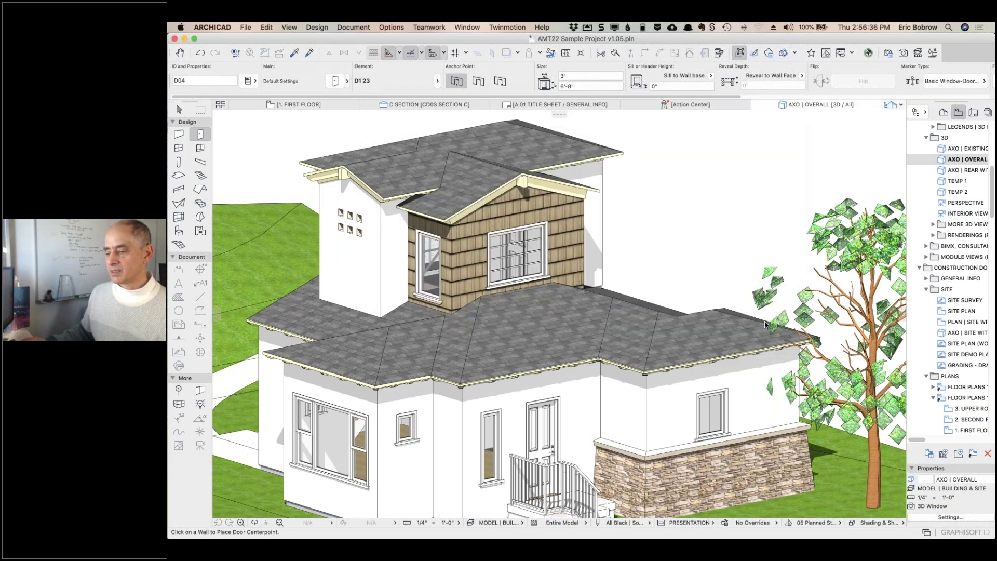
- Show the Twinmotion palette in ARCHICAD and run DirectLink from it, repeating the synchronization after checking the Twinmotion scene
{"action": "left_click", "coordinate": [505, 28]}
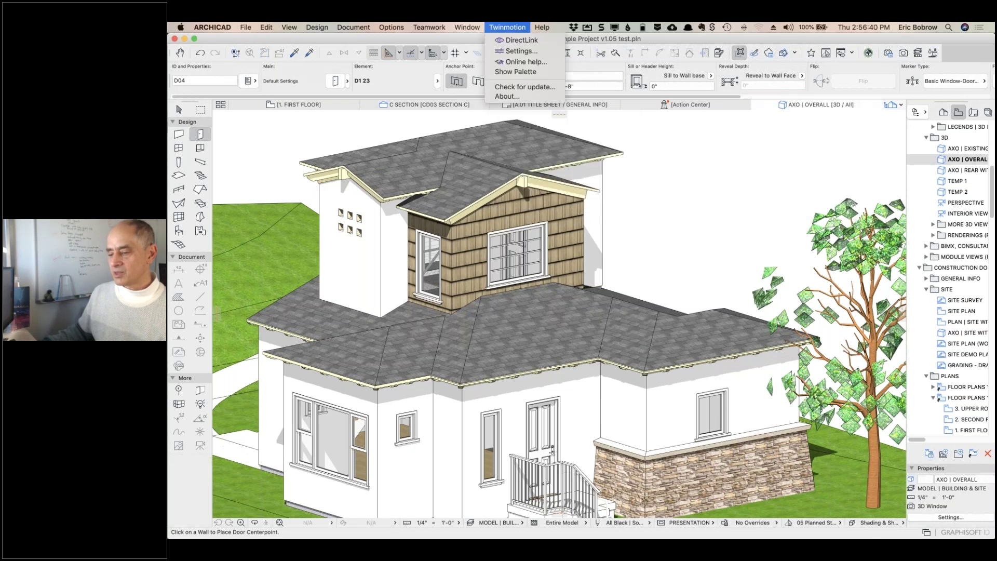
{"action": "left_click", "coordinate": [517, 72]}
{"action": "mouse_move", "coordinate": [440, 102]}
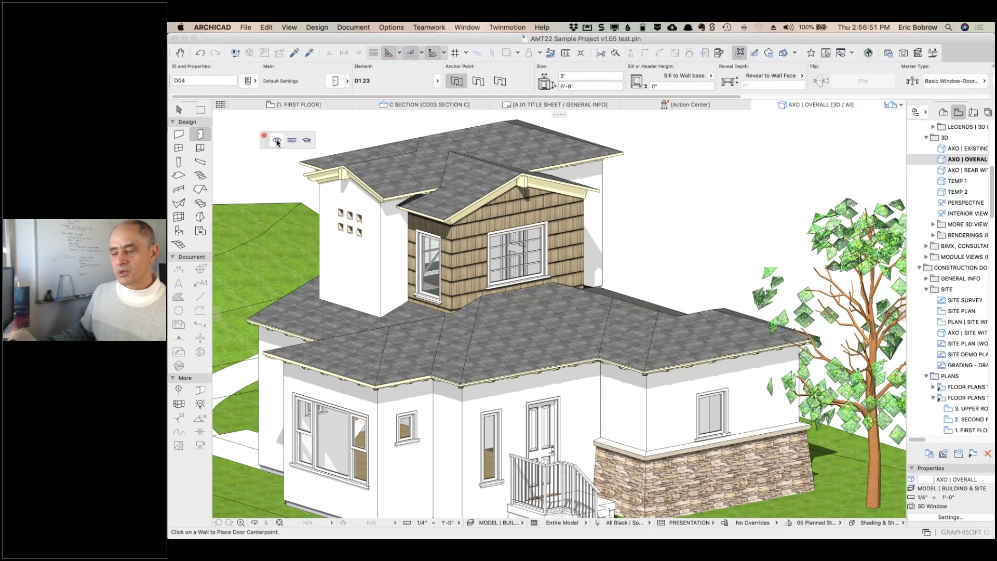
{"action": "left_click", "coordinate": [276, 141]}
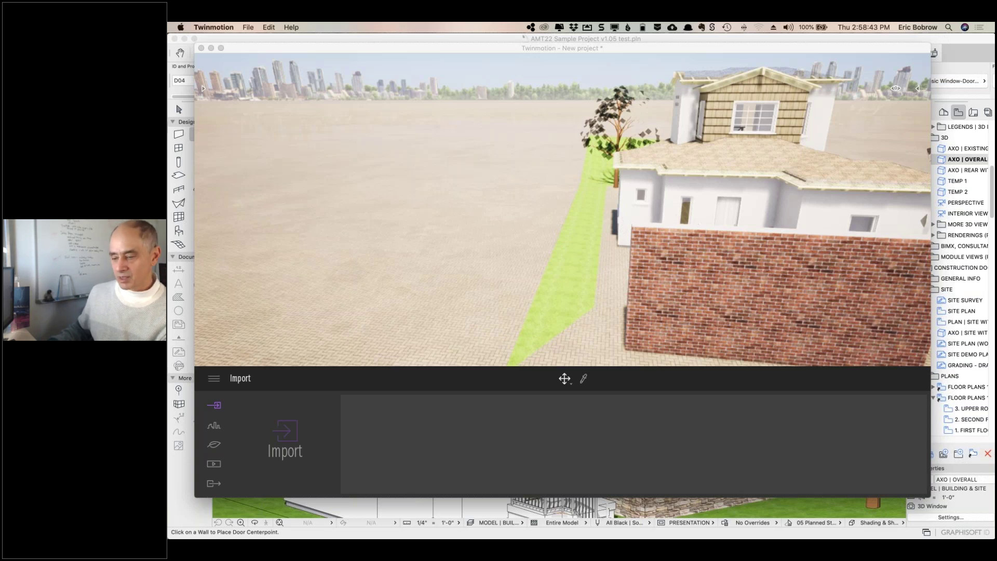
{"action": "key", "text": "super+Tab"}
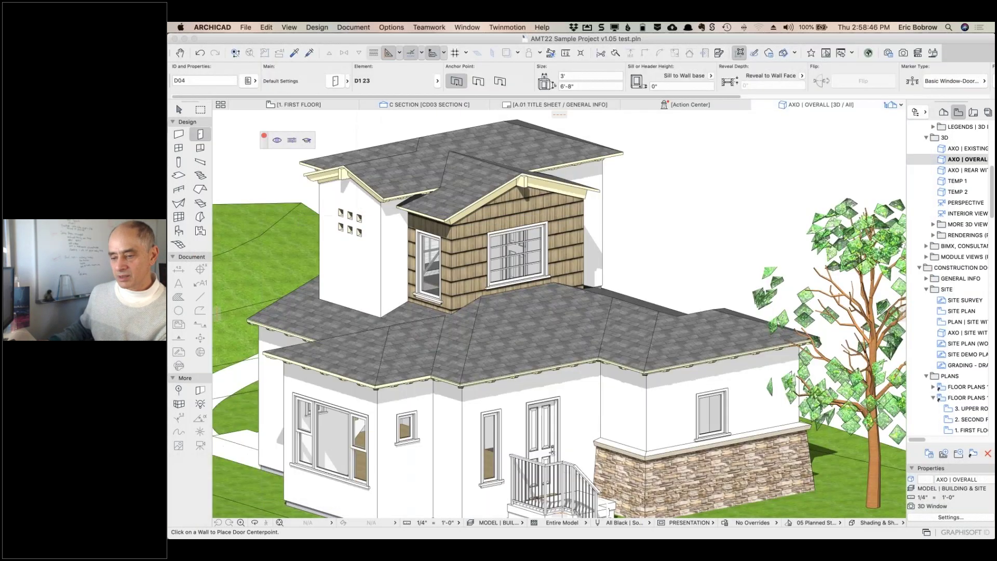
{"action": "left_click", "coordinate": [277, 142]}
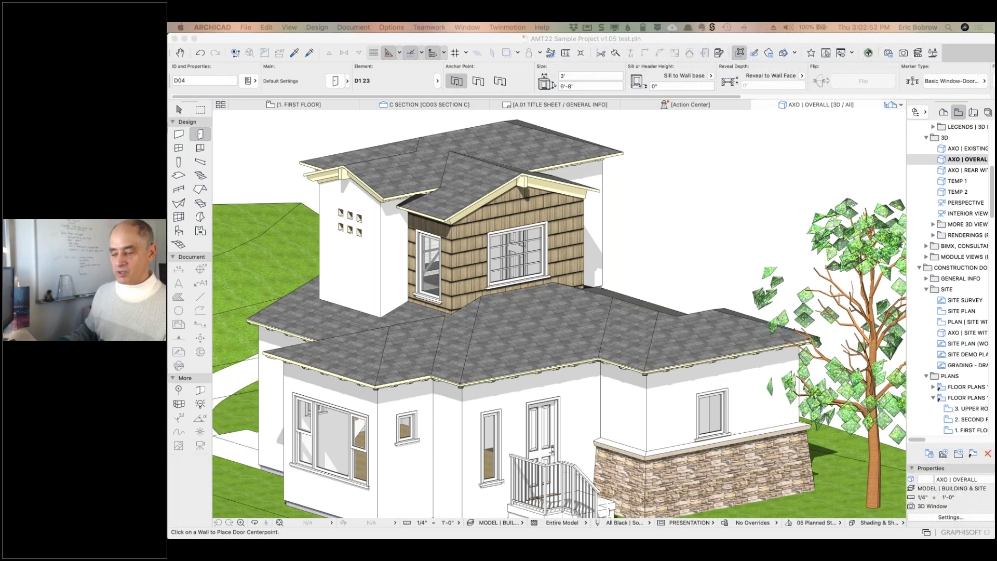
- Force quit Twinmotion, dismiss the plugin's communication error, and close the Force Quit Applications window
{"action": "key", "text": "super+alt+Escape"}
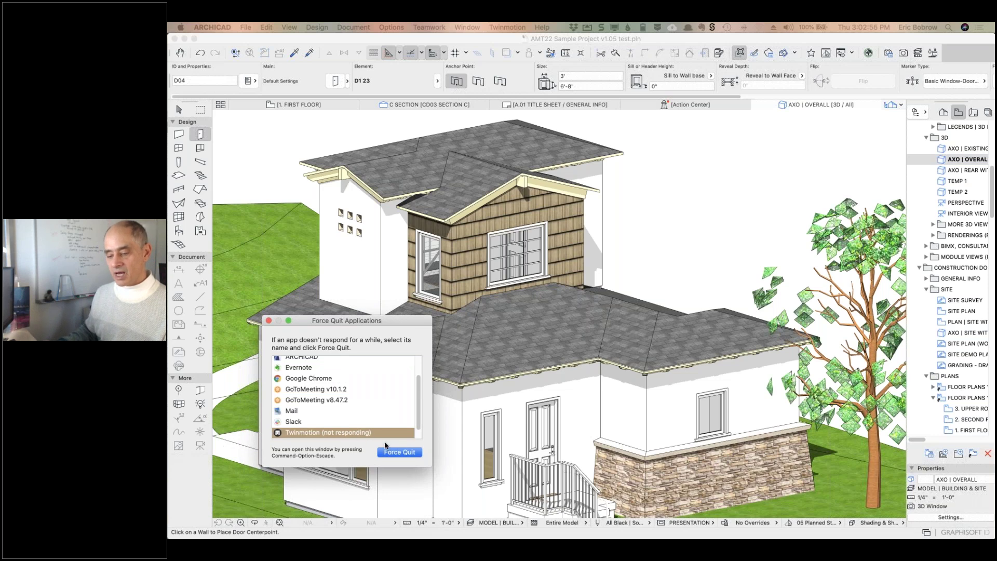
{"action": "left_click", "coordinate": [401, 453]}
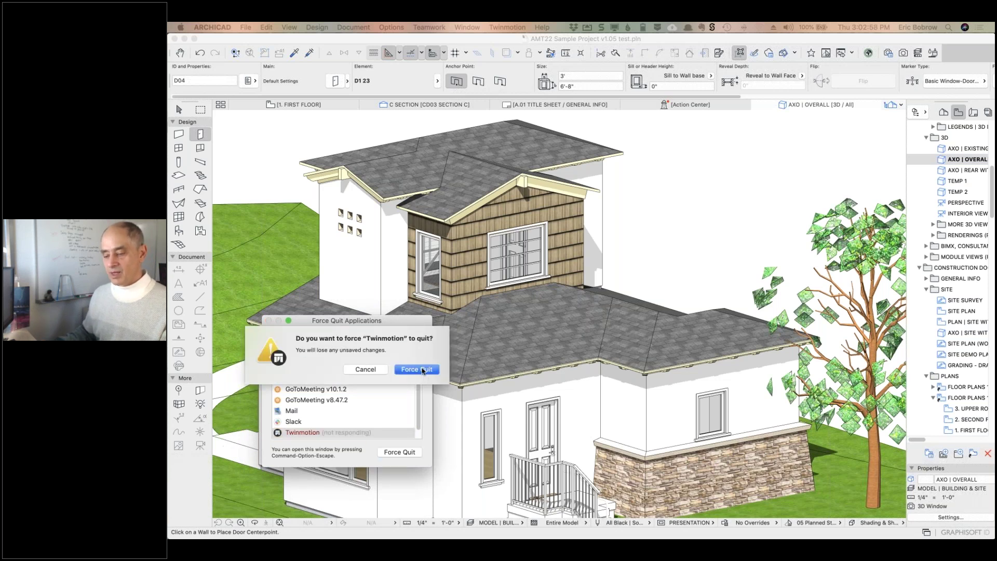
{"action": "left_click", "coordinate": [423, 369]}
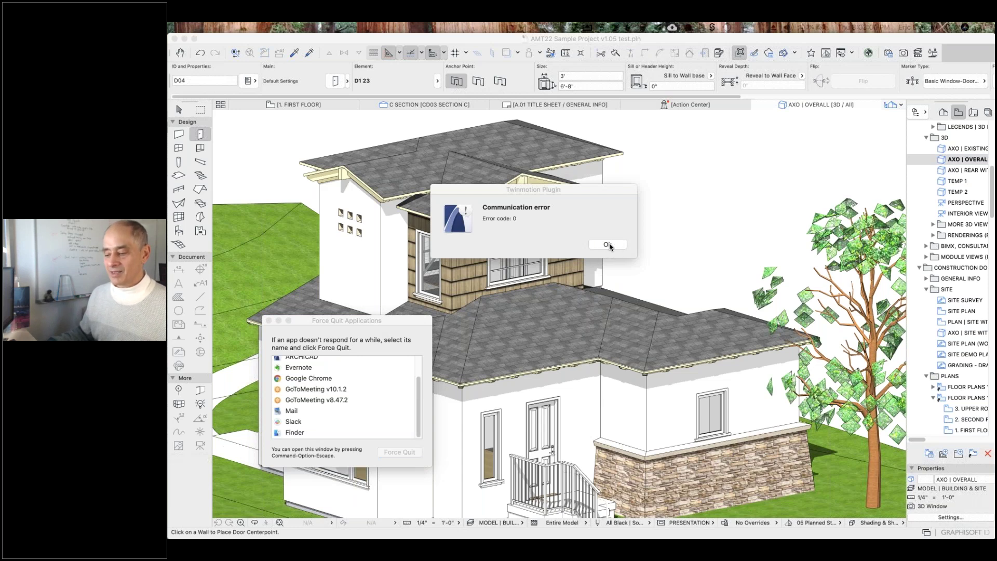
{"action": "left_click", "coordinate": [607, 245]}
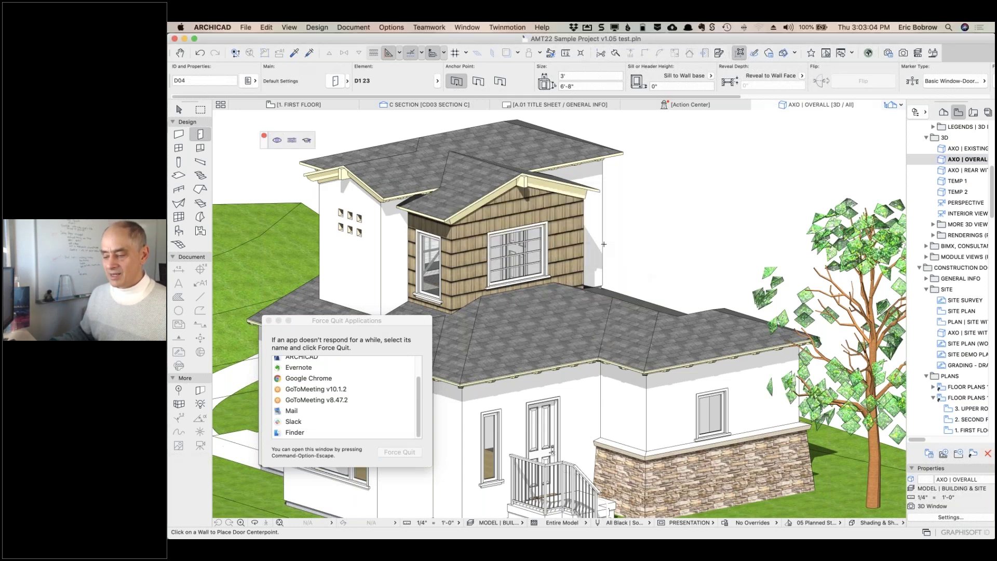
{"action": "left_click", "coordinate": [268, 322]}
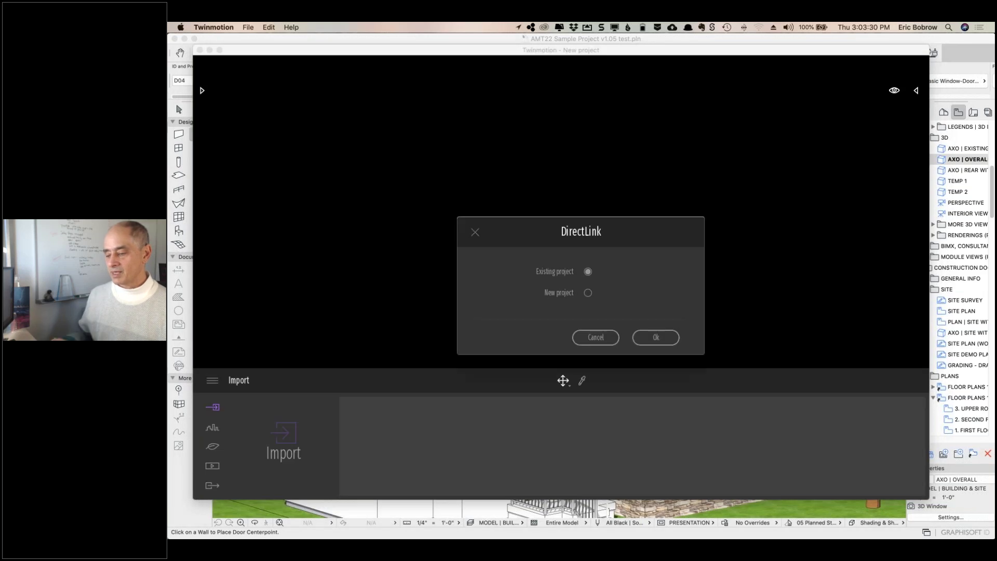
- DirectLink the ARCHICAD model to a new project in the restarted Twinmotion
{"action": "left_click", "coordinate": [588, 292]}
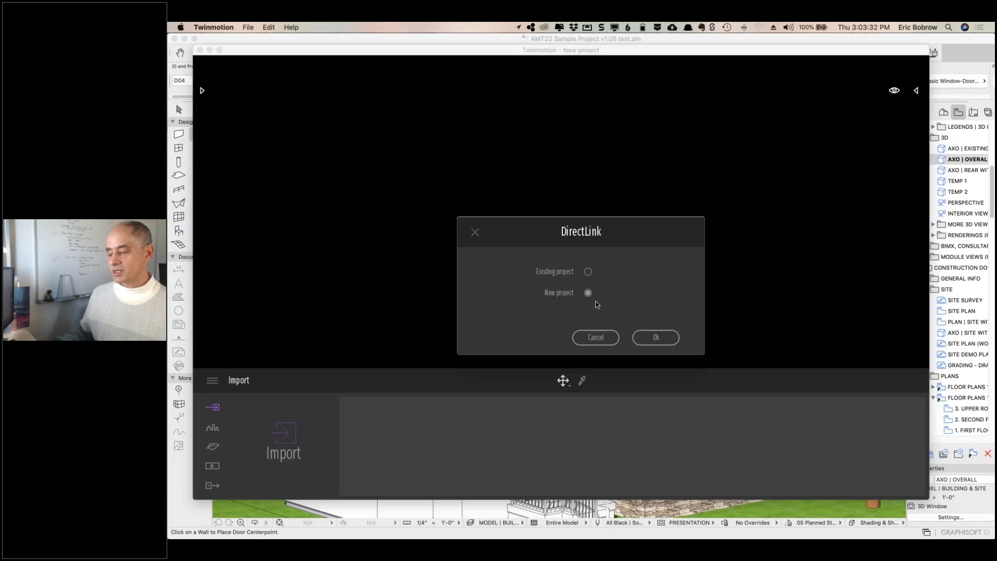
{"action": "left_click", "coordinate": [657, 339]}
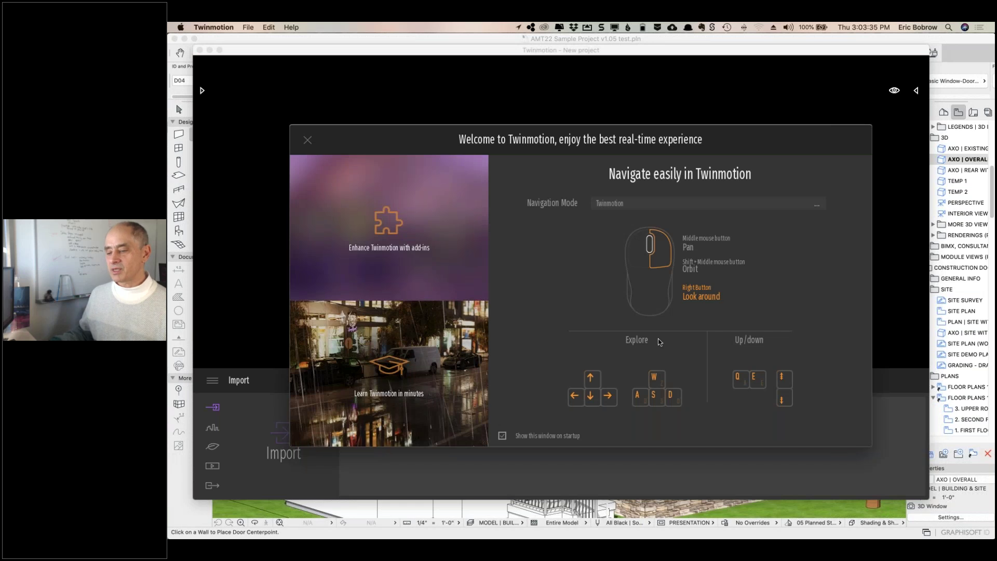
- Dismiss the Twinmotion welcome window and examine the imported house's upper roof up close from above and from the side
{"action": "left_click", "coordinate": [307, 139]}
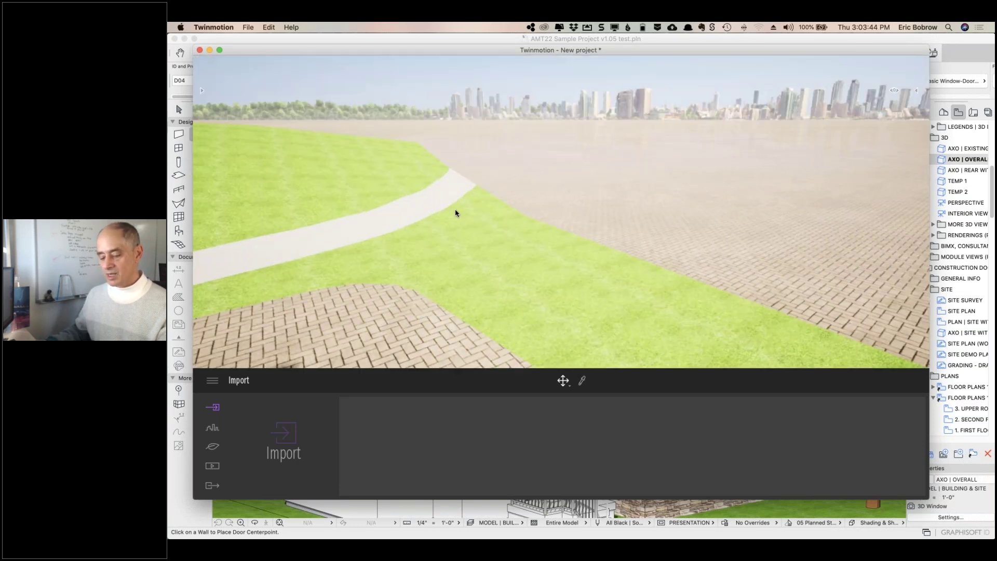
{"action": "key", "text": "d"}
{"action": "key", "text": "a"}
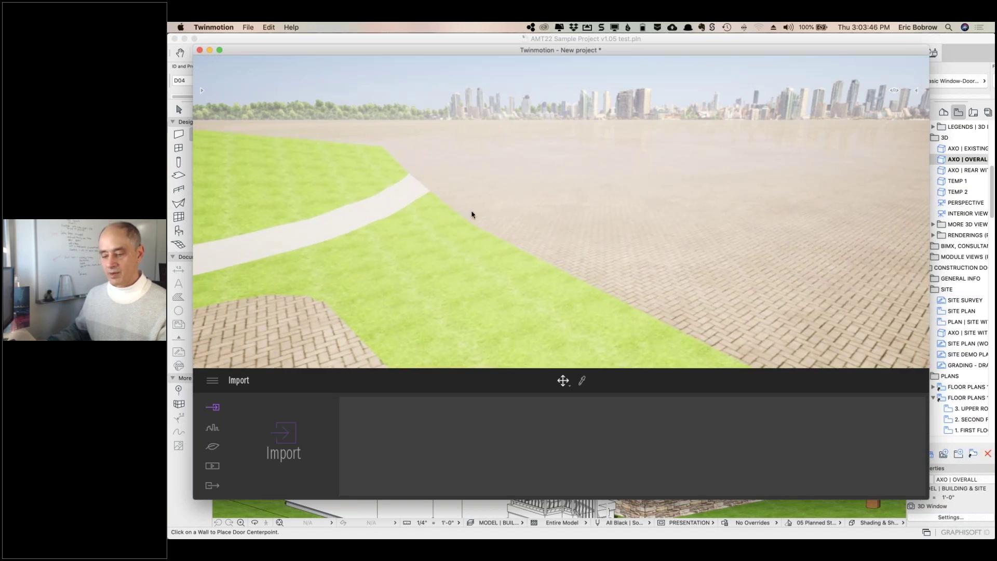
{"action": "scroll", "coordinate": [453, 208], "scroll_direction": "down", "scroll_amount": 5}
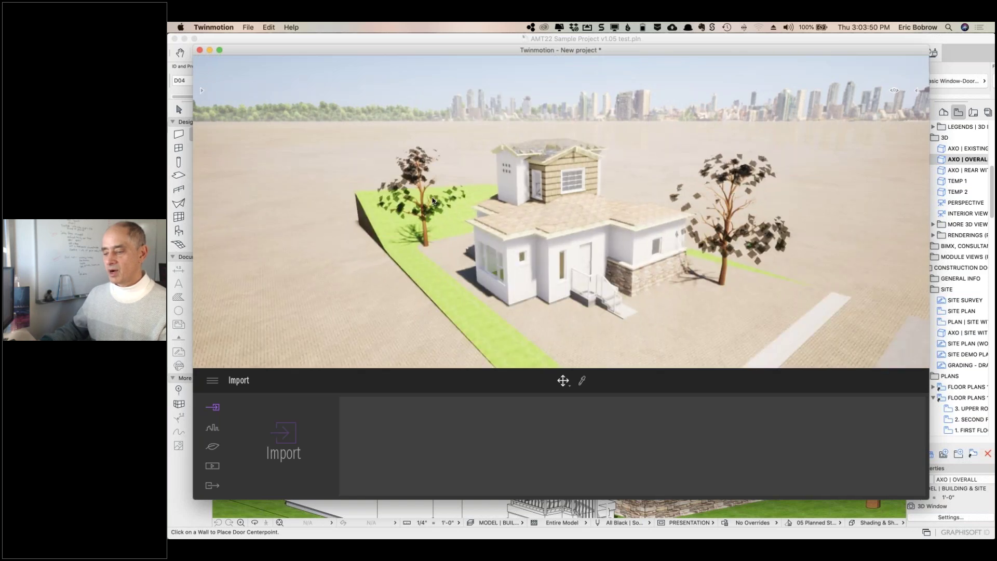
{"action": "scroll", "coordinate": [521, 145], "scroll_direction": "up", "scroll_amount": 3}
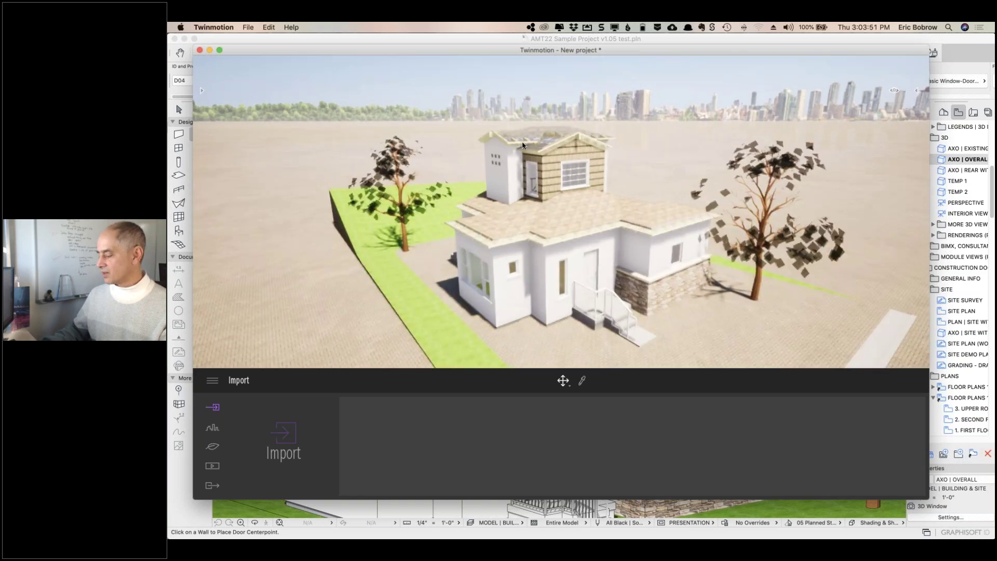
{"action": "scroll", "coordinate": [525, 150], "scroll_direction": "up", "scroll_amount": 2}
{"action": "scroll", "coordinate": [527, 148], "scroll_direction": "down", "scroll_amount": 3}
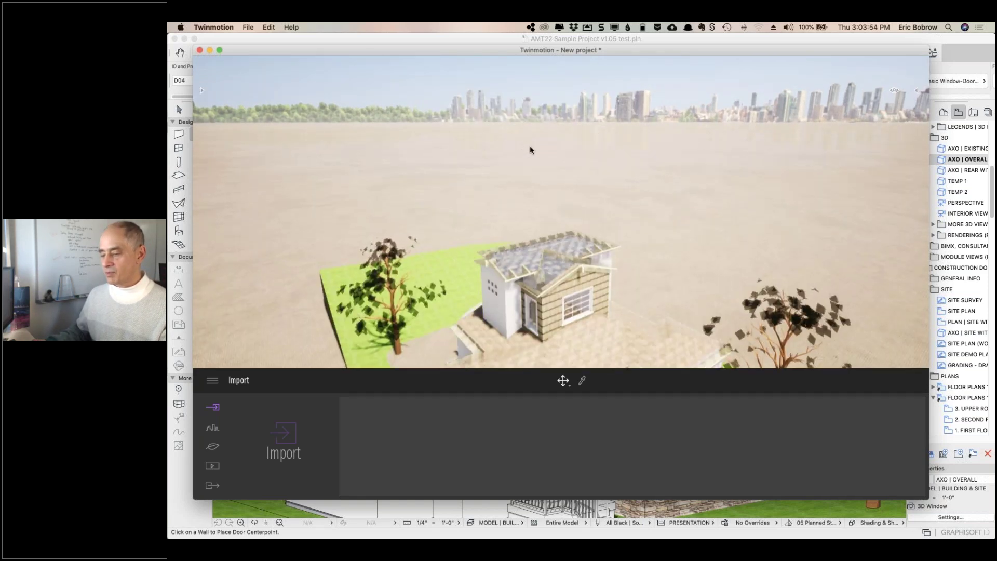
{"action": "scroll", "coordinate": [541, 252], "scroll_direction": "up", "scroll_amount": 3}
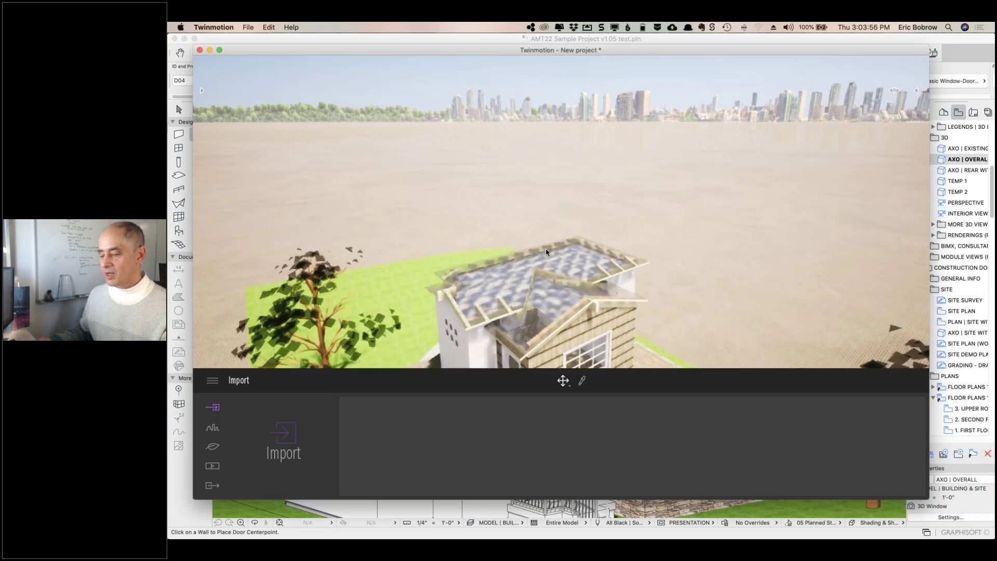
{"action": "scroll", "coordinate": [545, 252], "scroll_direction": "up", "scroll_amount": 3}
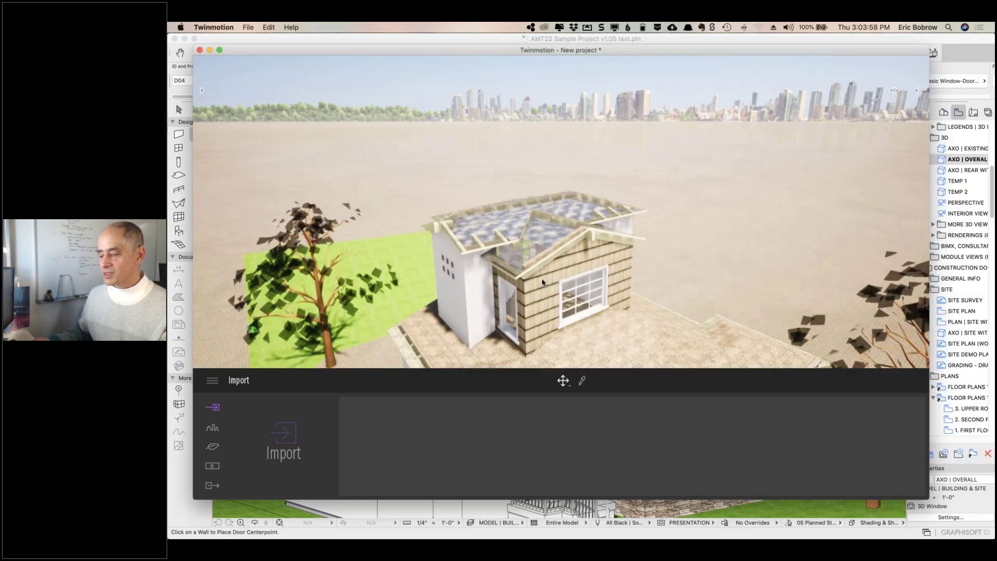
{"action": "scroll", "coordinate": [541, 278], "scroll_direction": "up", "scroll_amount": 3}
{"action": "scroll", "coordinate": [541, 279], "scroll_direction": "up", "scroll_amount": 3}
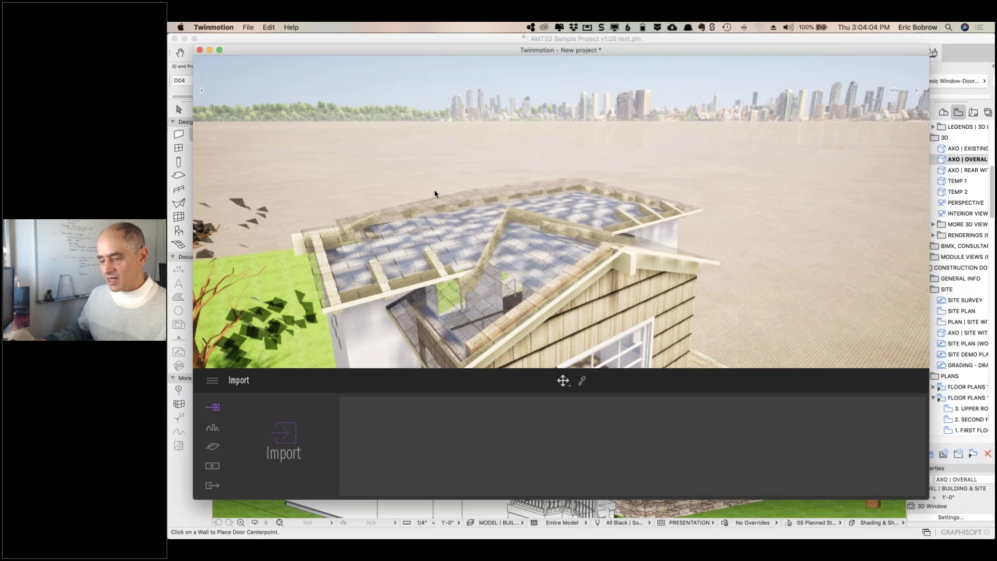
{"action": "scroll", "coordinate": [434, 189], "scroll_direction": "up", "scroll_amount": 5}
{"action": "left_click_drag", "start_coordinate": [434, 193], "coordinate": [433, 195]}
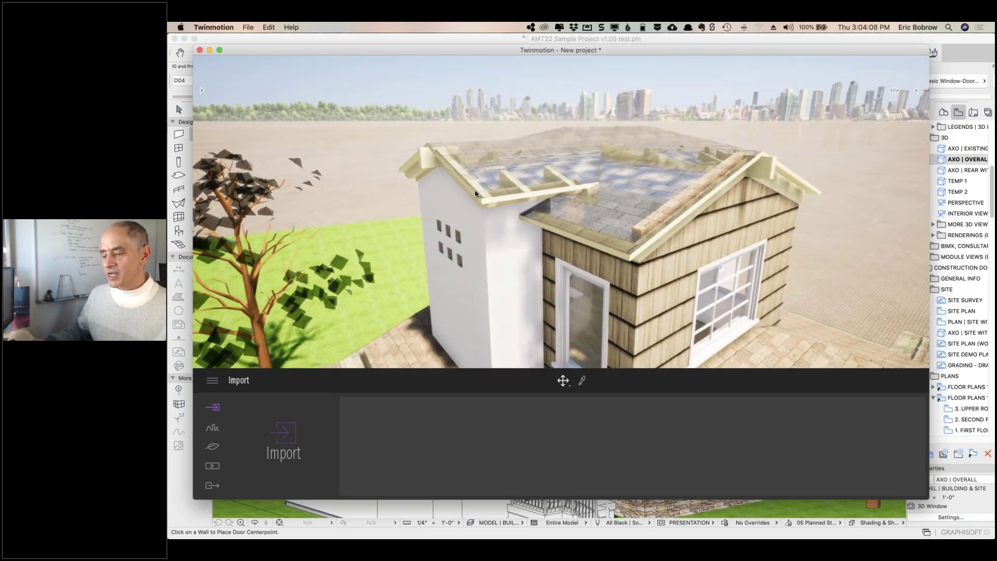
- Select the upper roof and look through the Urban, Nature, Media and Export options for a way to edit it
{"action": "left_click", "coordinate": [495, 157]}
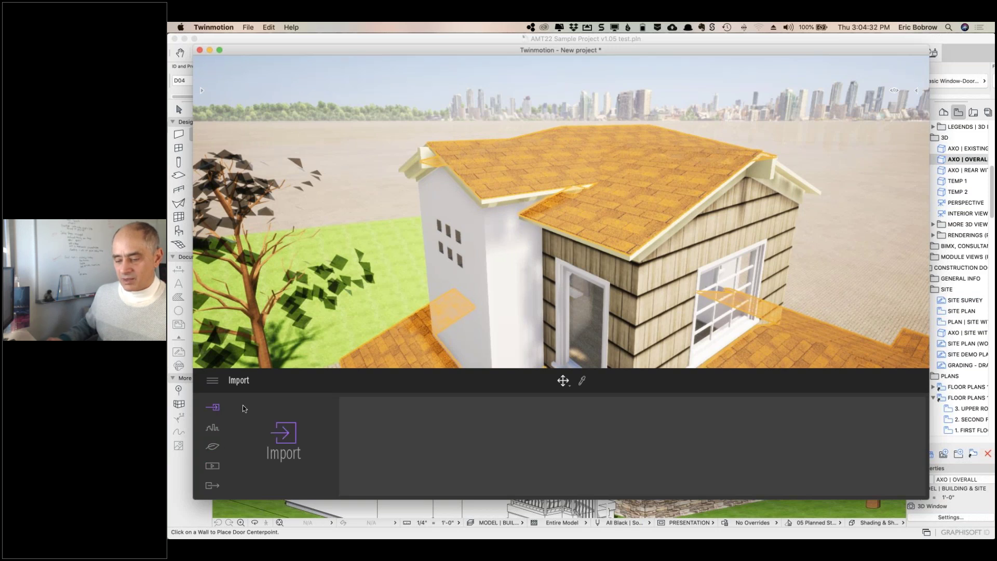
{"action": "left_click", "coordinate": [213, 428]}
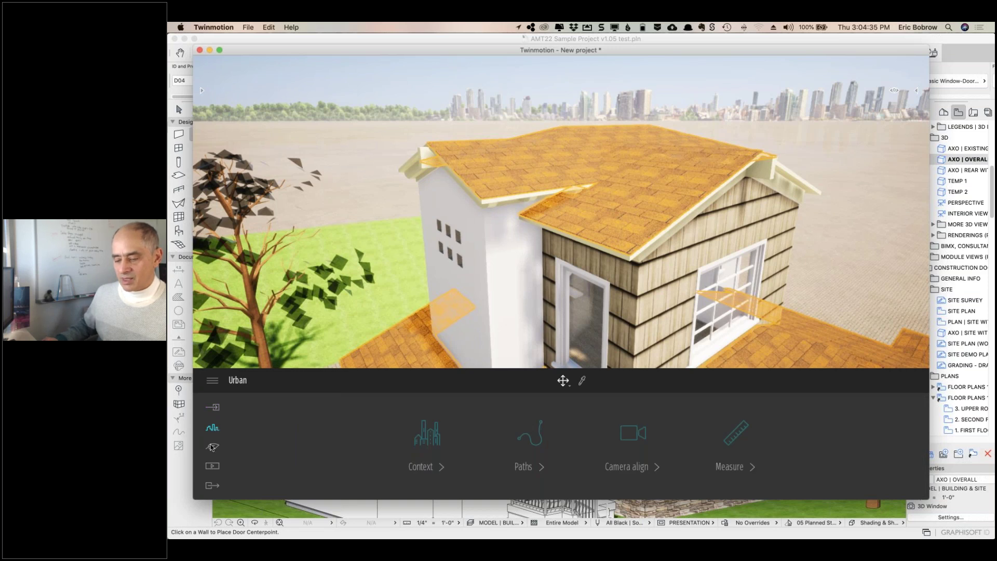
{"action": "left_click", "coordinate": [213, 447]}
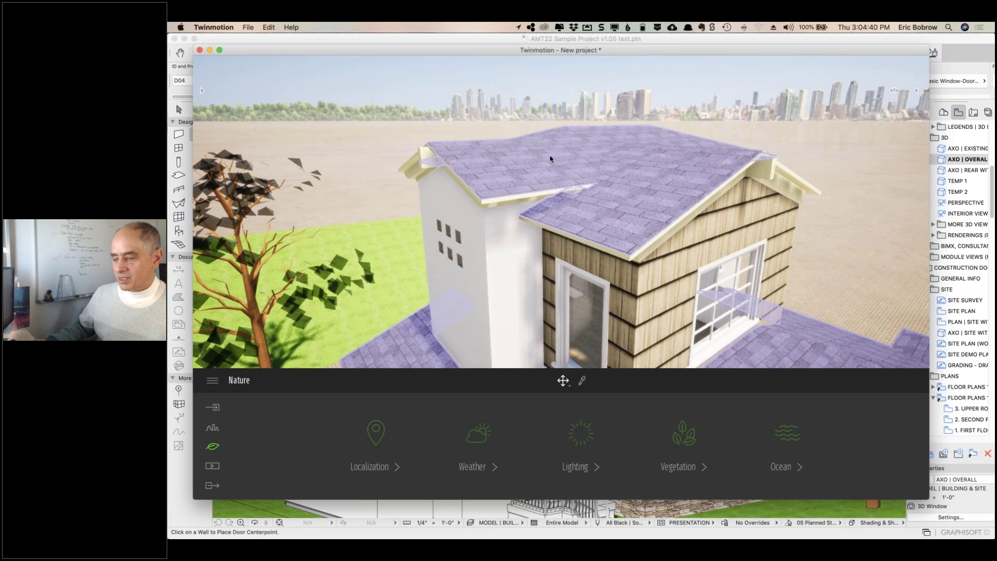
{"action": "left_click", "coordinate": [213, 467]}
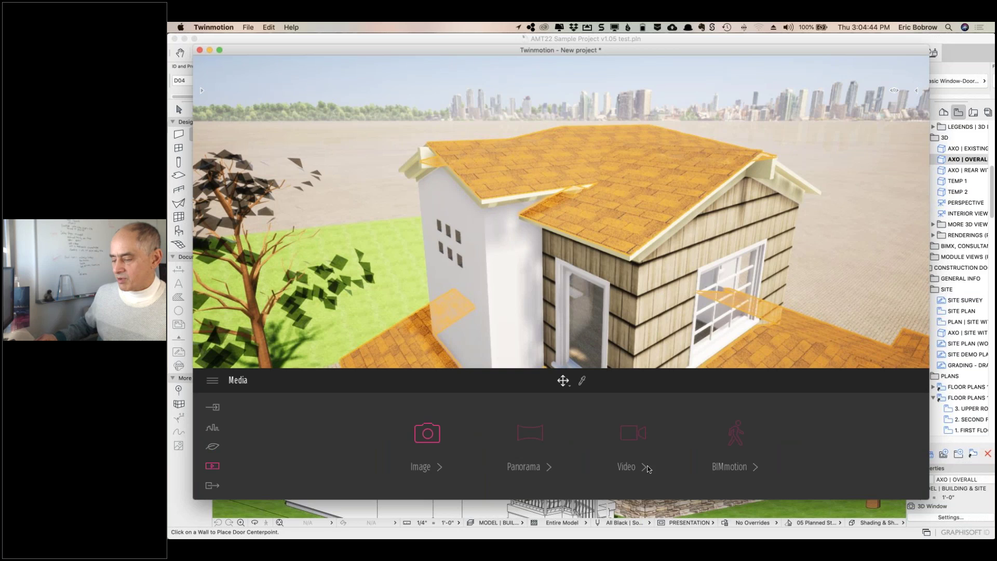
{"action": "left_click", "coordinate": [210, 486]}
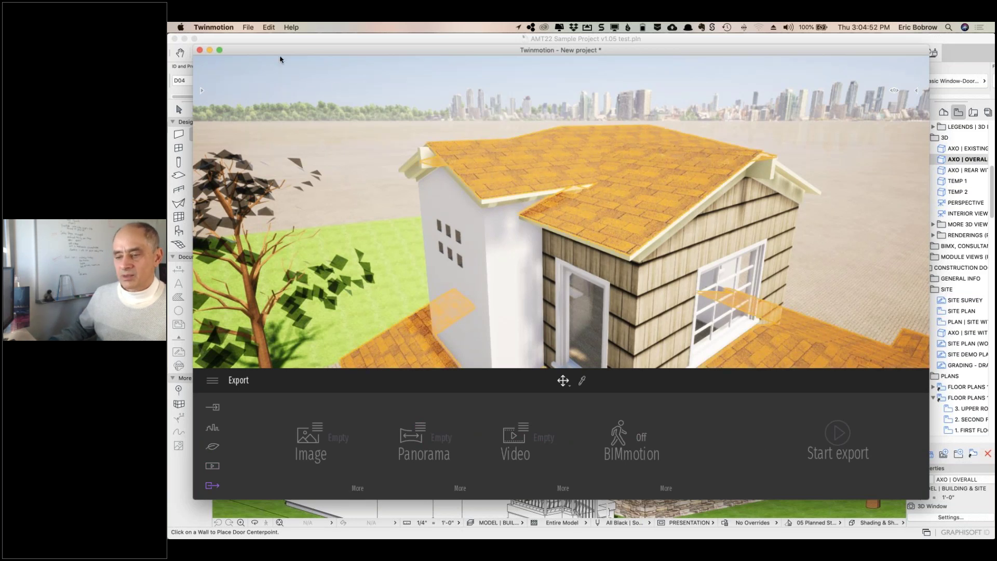
{"action": "left_click", "coordinate": [250, 29]}
{"action": "left_click", "coordinate": [251, 30]}
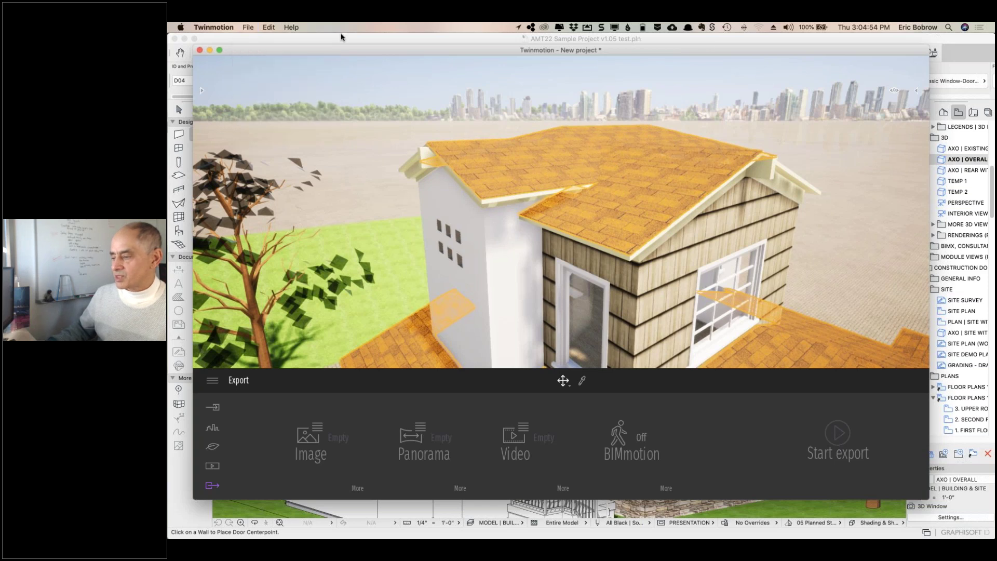
- Isolate the Shingle - Roofing - Gray object in the scene graph, exit the isolation and hide the scene graph
{"action": "left_click", "coordinate": [917, 92]}
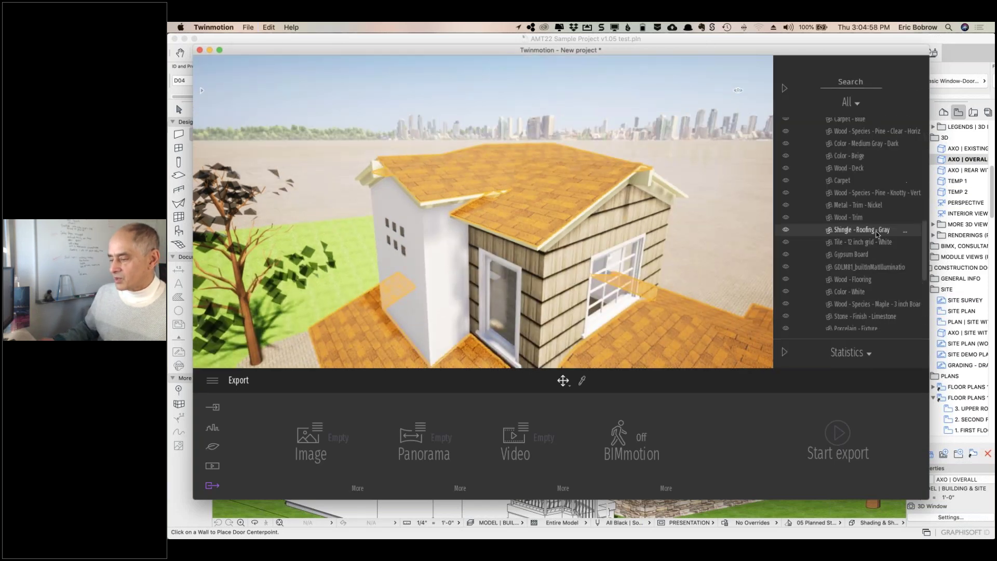
{"action": "left_click", "coordinate": [905, 231]}
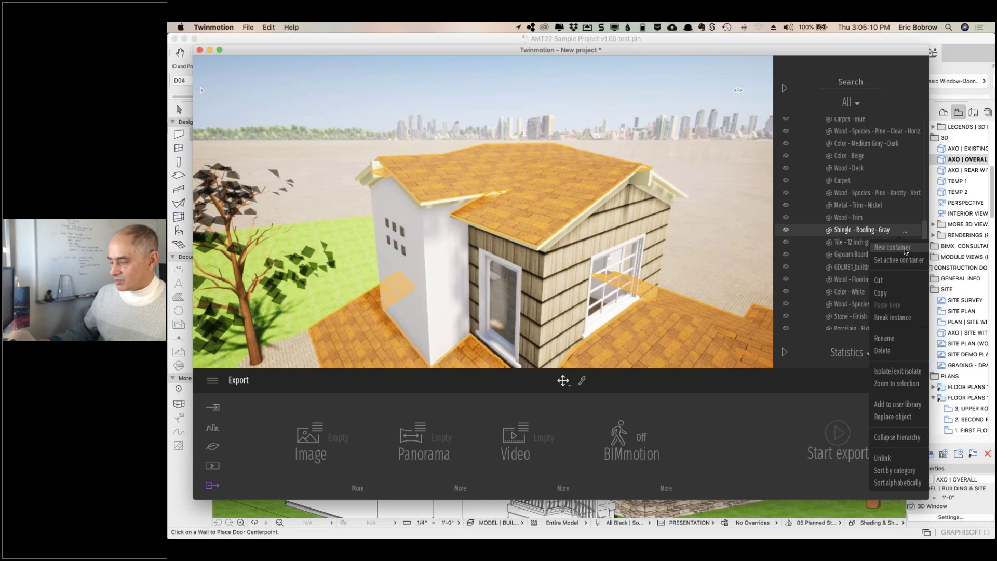
{"action": "left_click", "coordinate": [898, 371]}
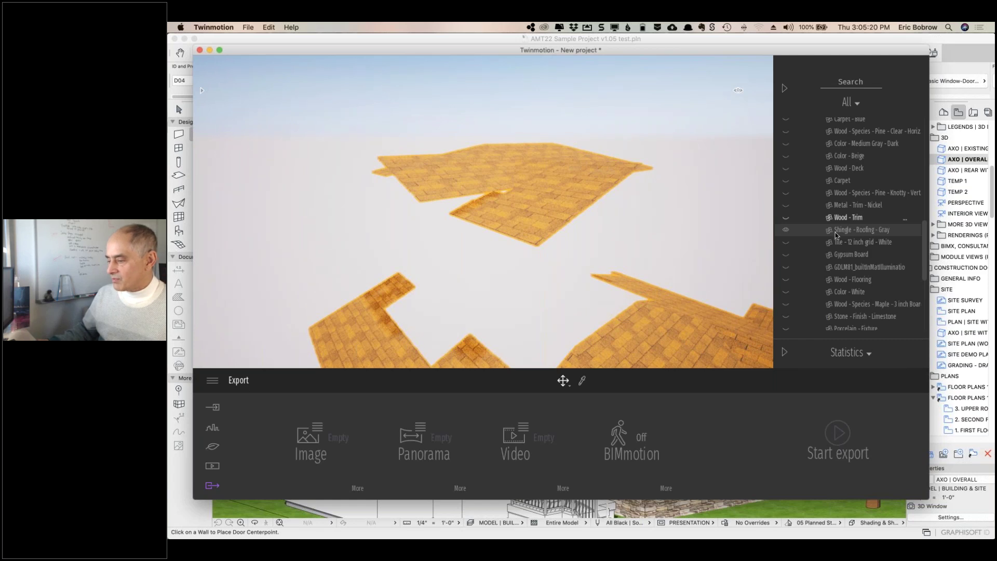
{"action": "left_click", "coordinate": [905, 233]}
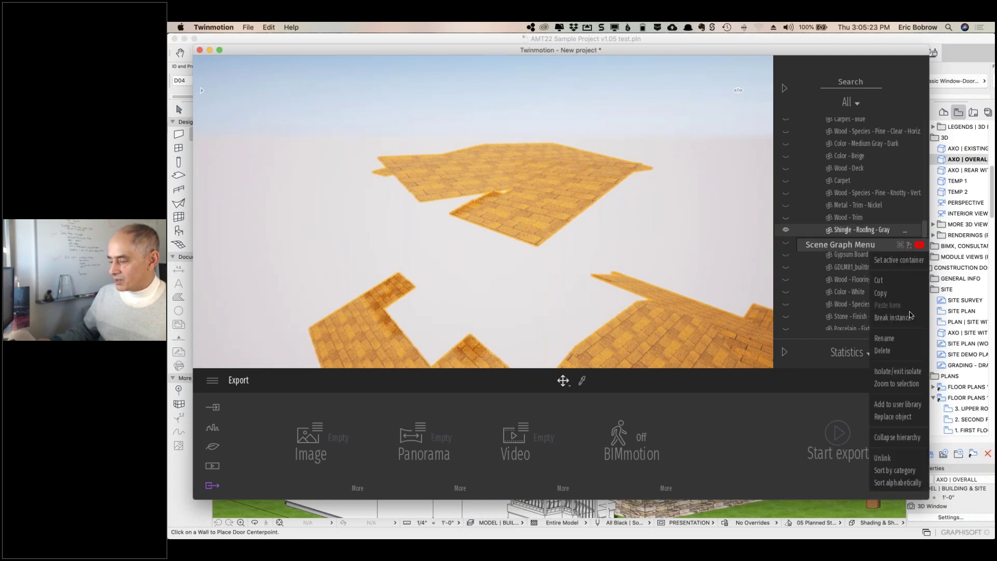
{"action": "left_click", "coordinate": [897, 371]}
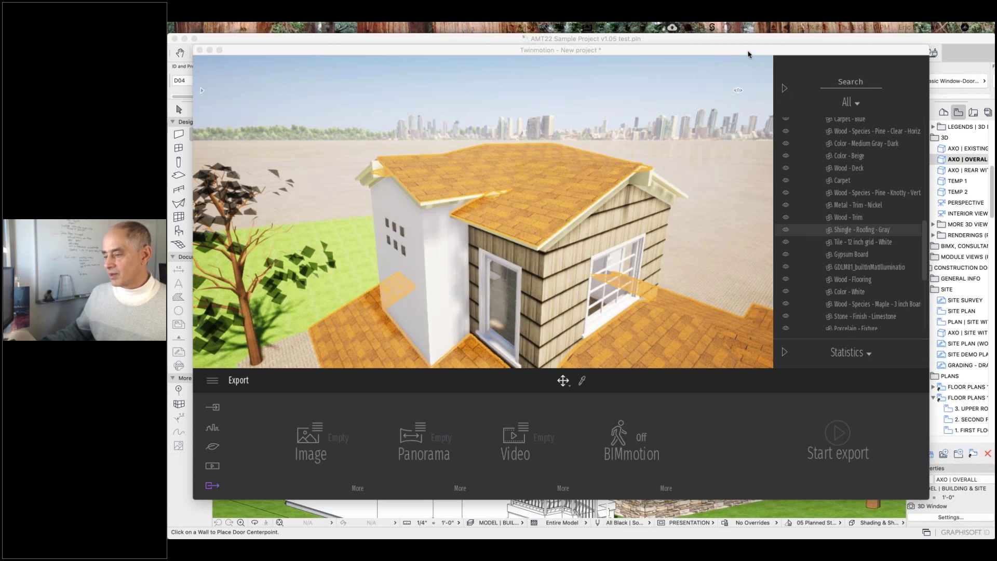
{"action": "left_click", "coordinate": [786, 89]}
{"action": "left_click", "coordinate": [786, 90]}
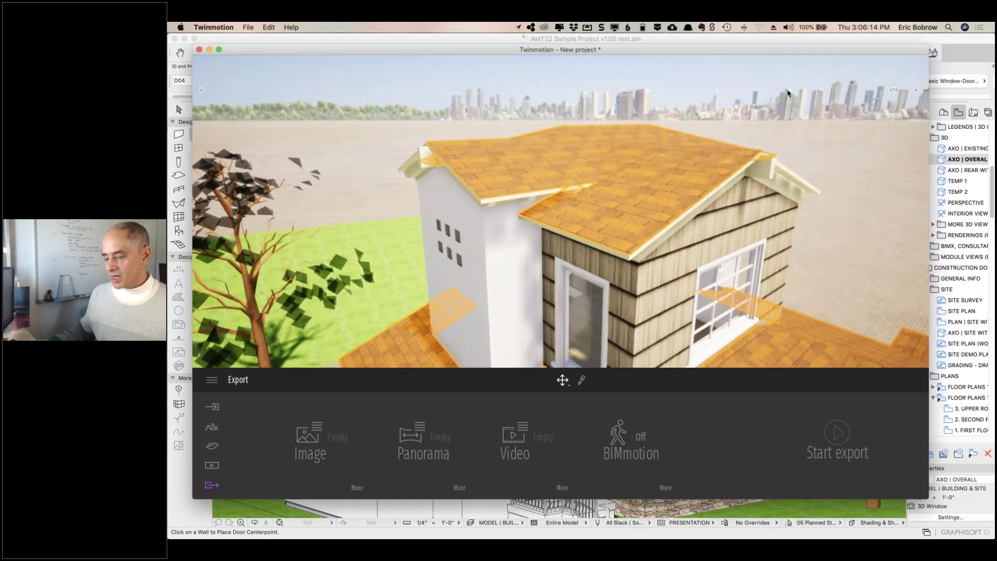
- Pick the upper roof's shingle material with the Material picker and view the thumbnails of the scene's materials
{"action": "left_click", "coordinate": [581, 381]}
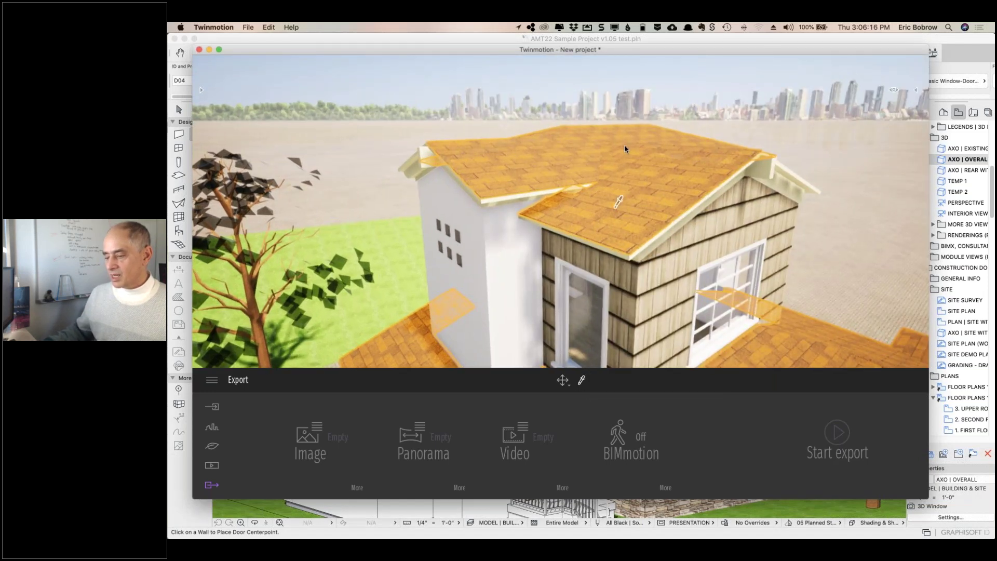
{"action": "left_click", "coordinate": [642, 185]}
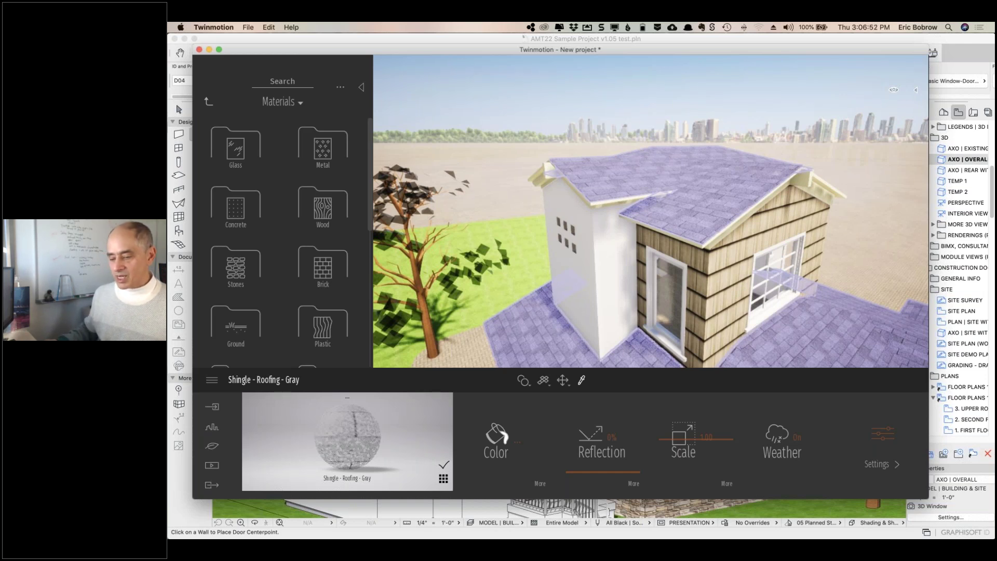
{"action": "left_click", "coordinate": [213, 382]}
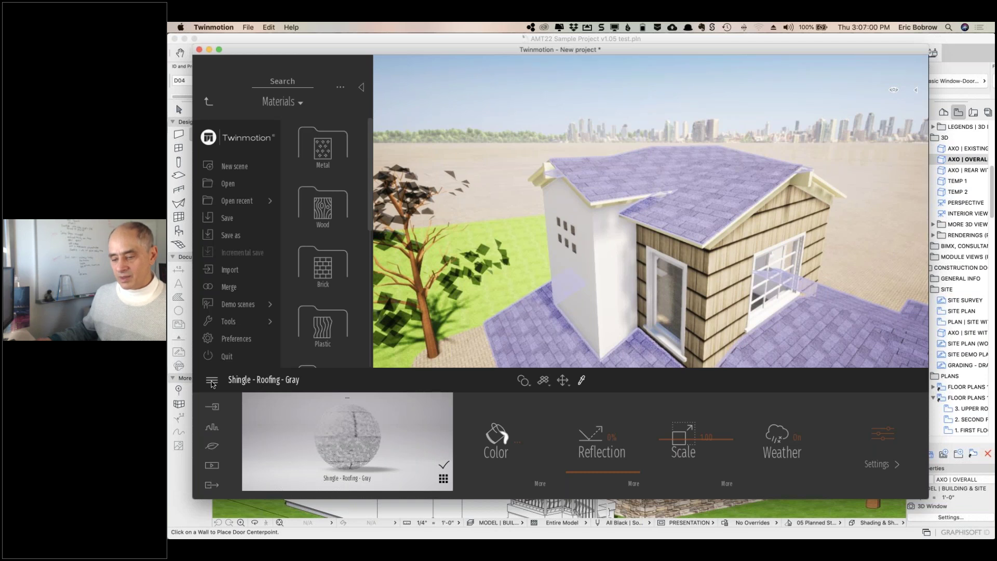
{"action": "left_click", "coordinate": [211, 382]}
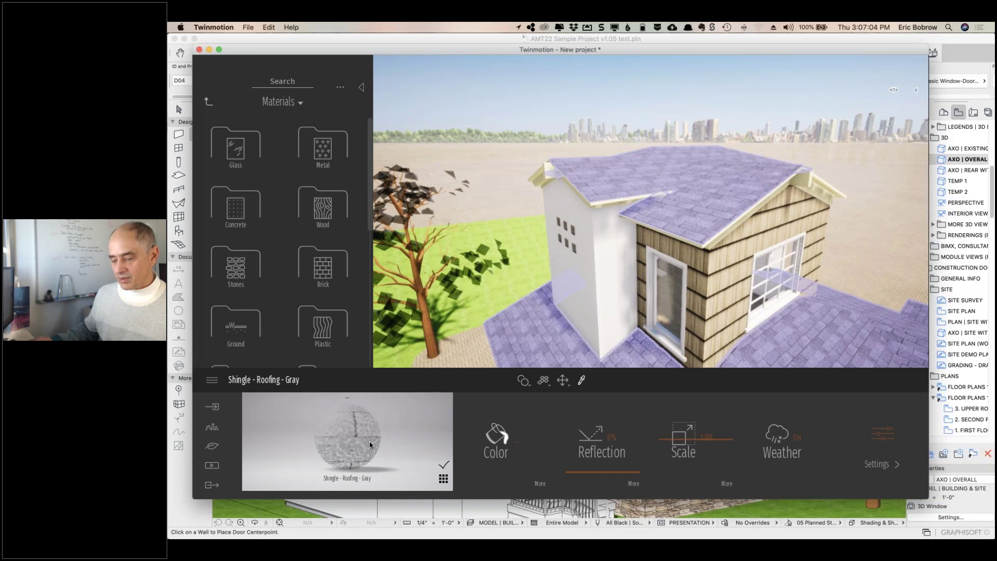
{"action": "left_click", "coordinate": [444, 478]}
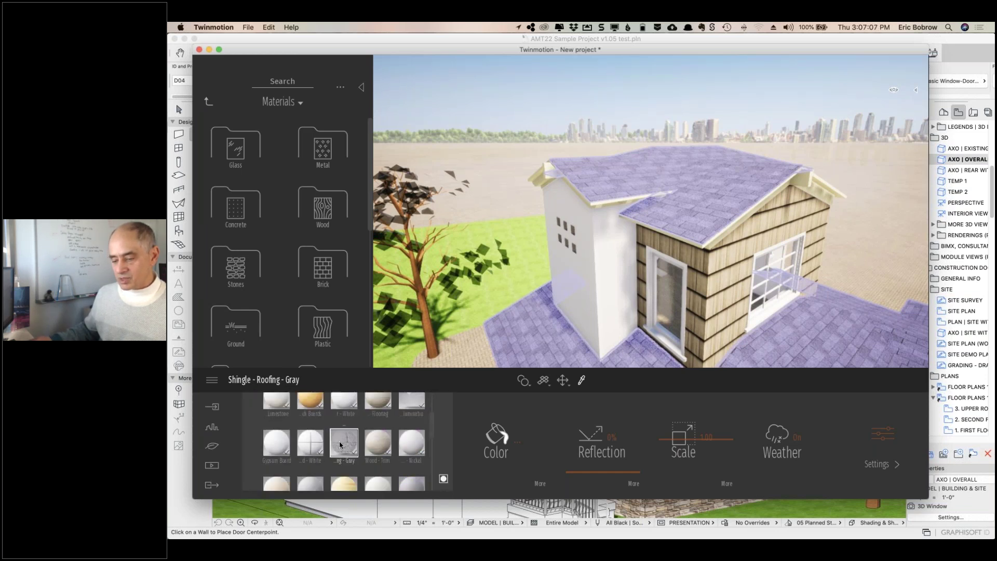
{"action": "left_click", "coordinate": [441, 473]}
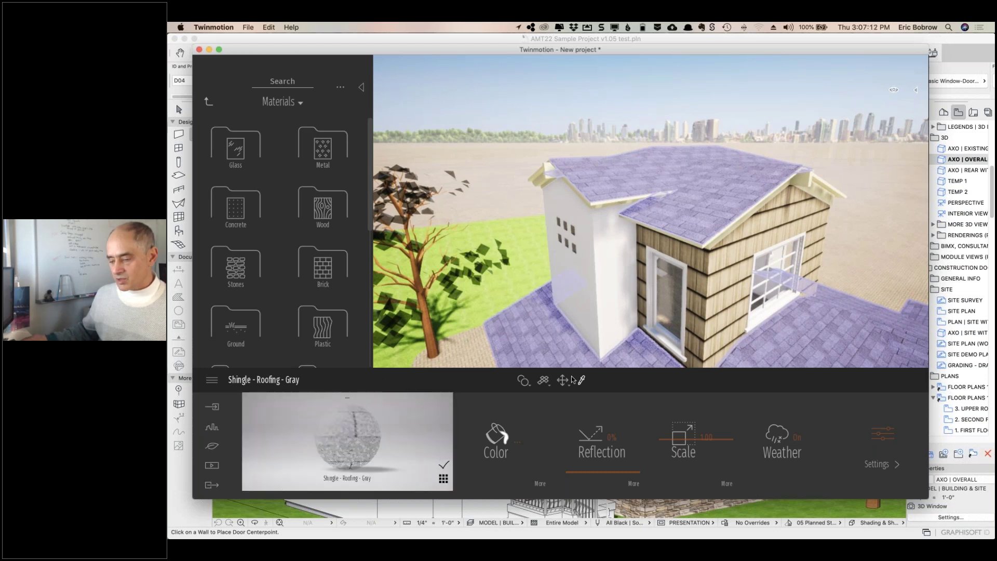
{"action": "mouse_move", "coordinate": [525, 383]}
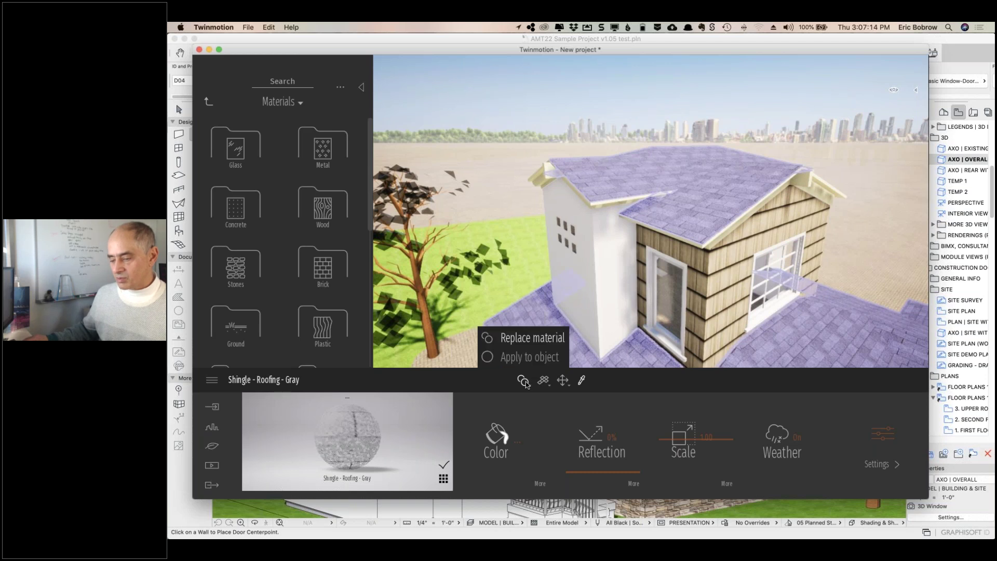
{"action": "left_click", "coordinate": [546, 384]}
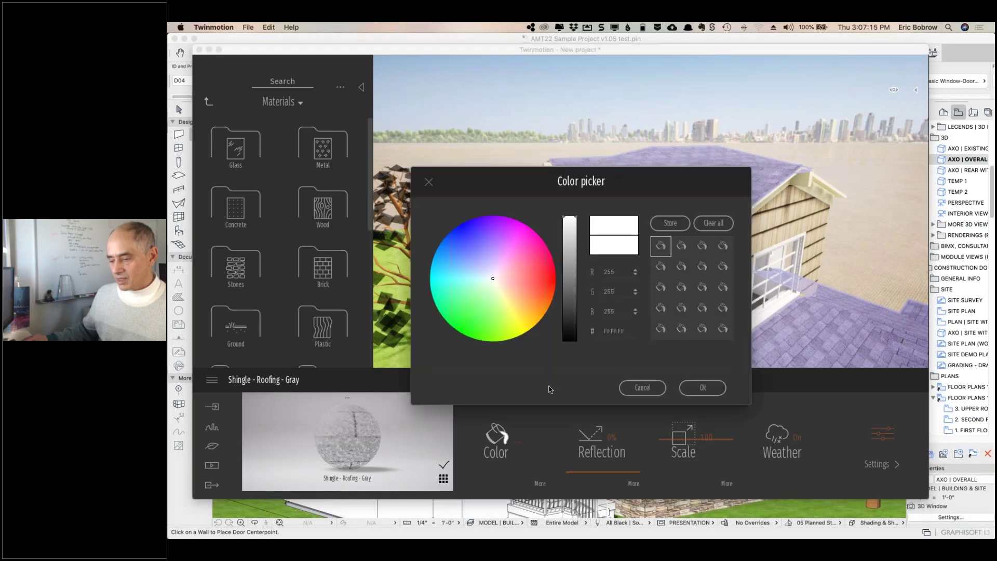
{"action": "left_click", "coordinate": [645, 393]}
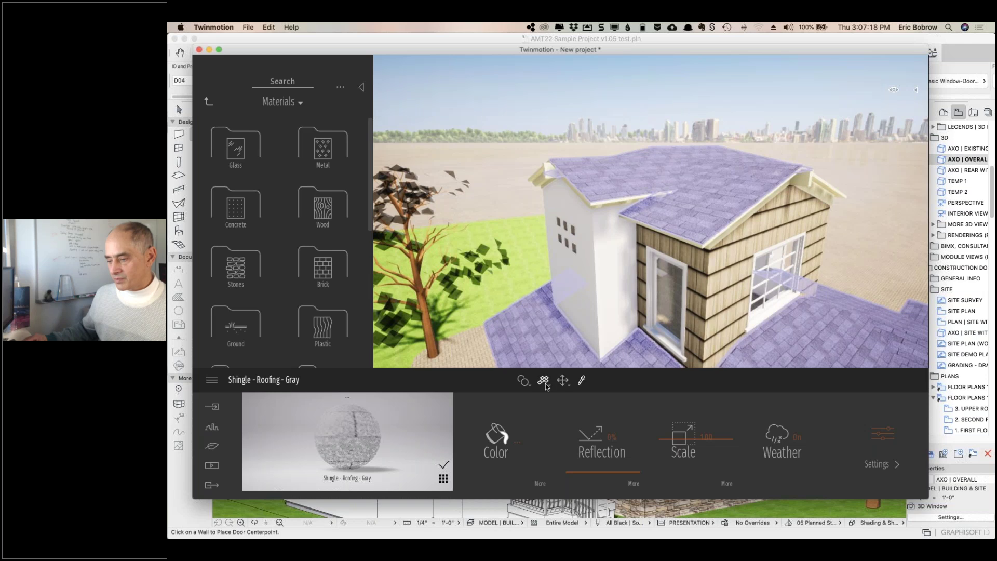
{"action": "mouse_move", "coordinate": [546, 386]}
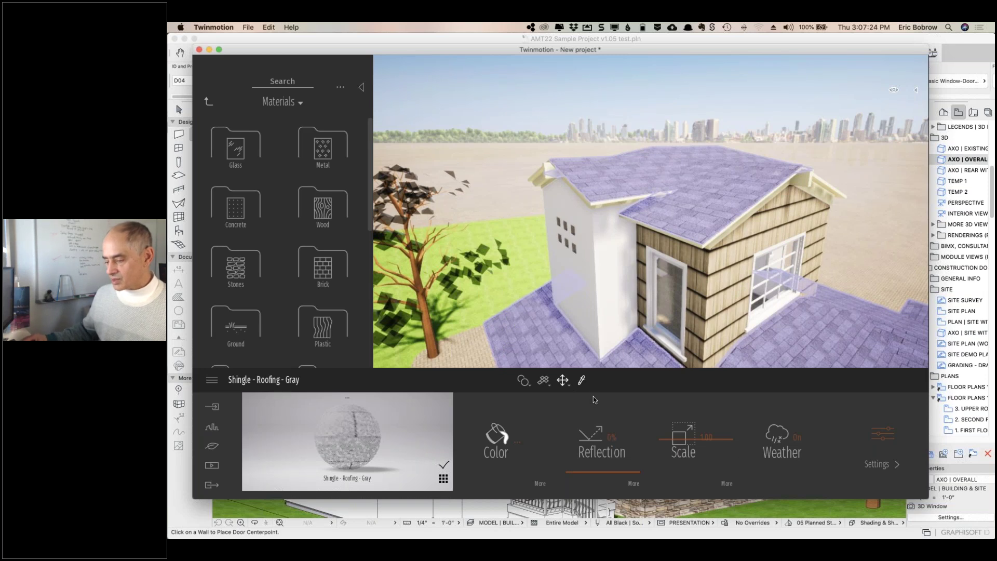
- Turn on Two sided for the Shingle - Roofing - Gray material and collapse the materials library
{"action": "left_click", "coordinate": [880, 464]}
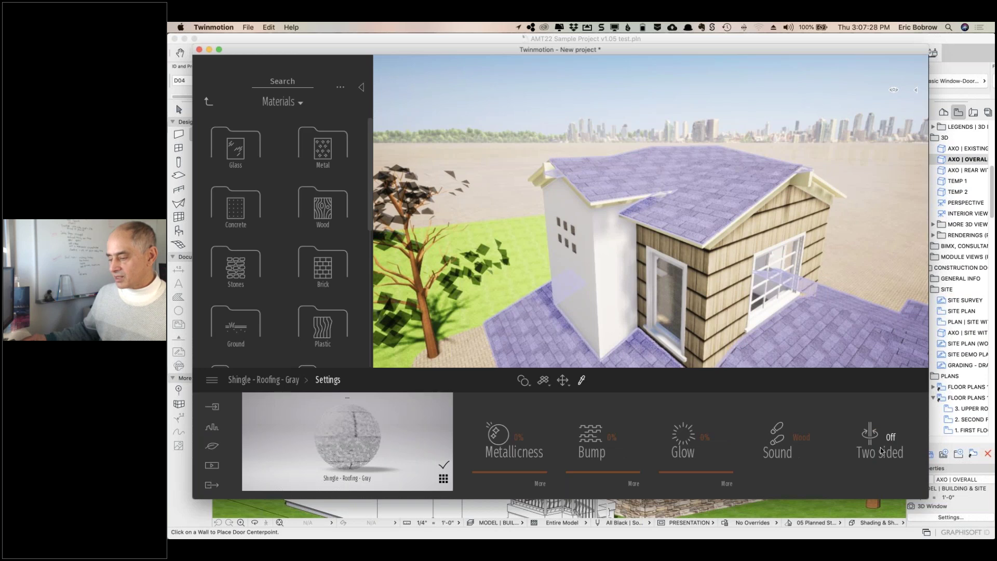
{"action": "left_click", "coordinate": [879, 455]}
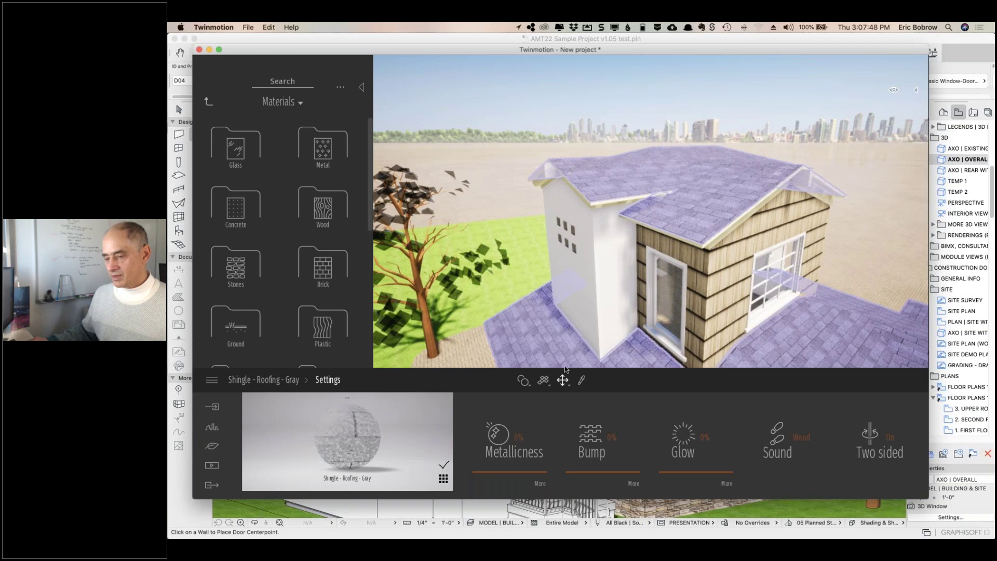
{"action": "left_click", "coordinate": [363, 87]}
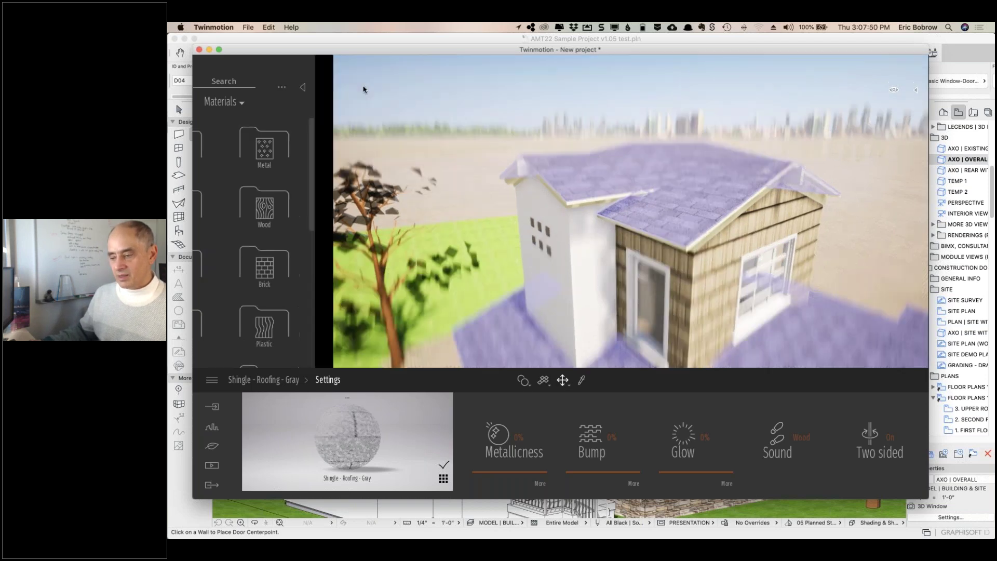